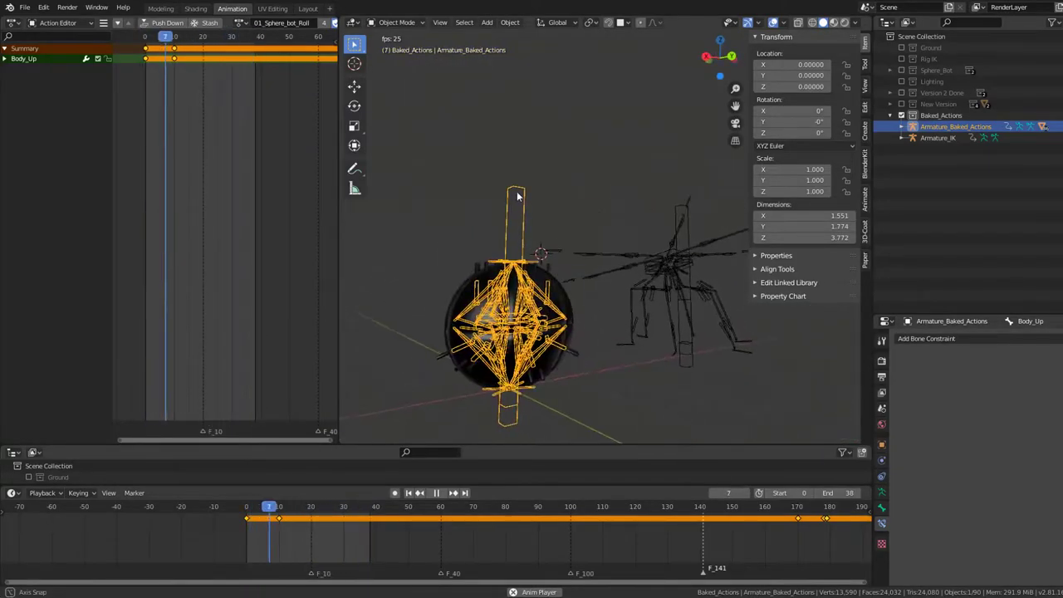
Select Armature_IK and assign it the 07_Sphere_bot_Jump action.
{"action": "left_click", "coordinate": [515, 249]}
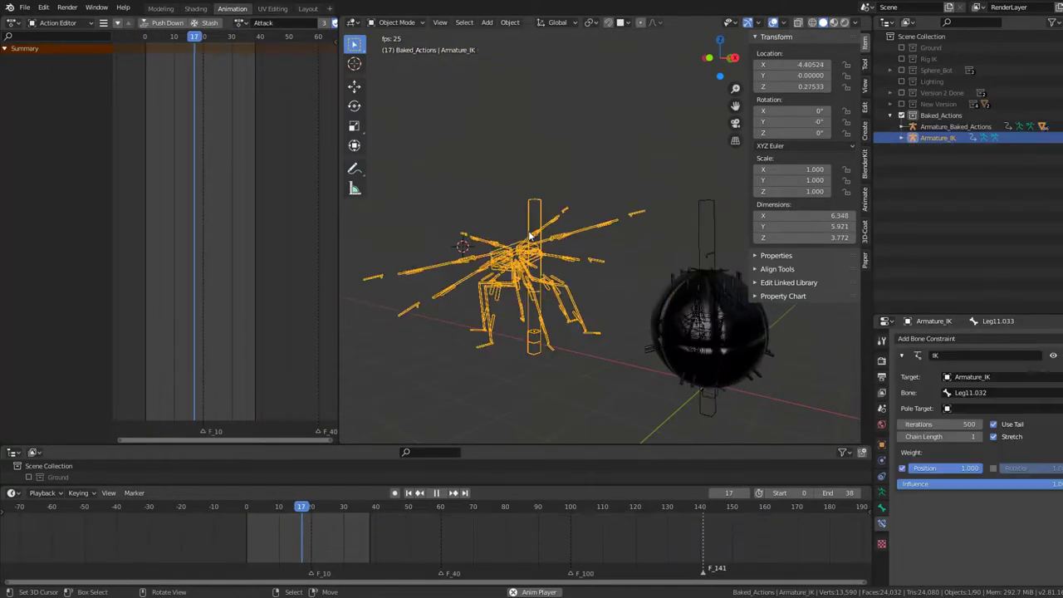
{"action": "left_click", "coordinate": [240, 22]}
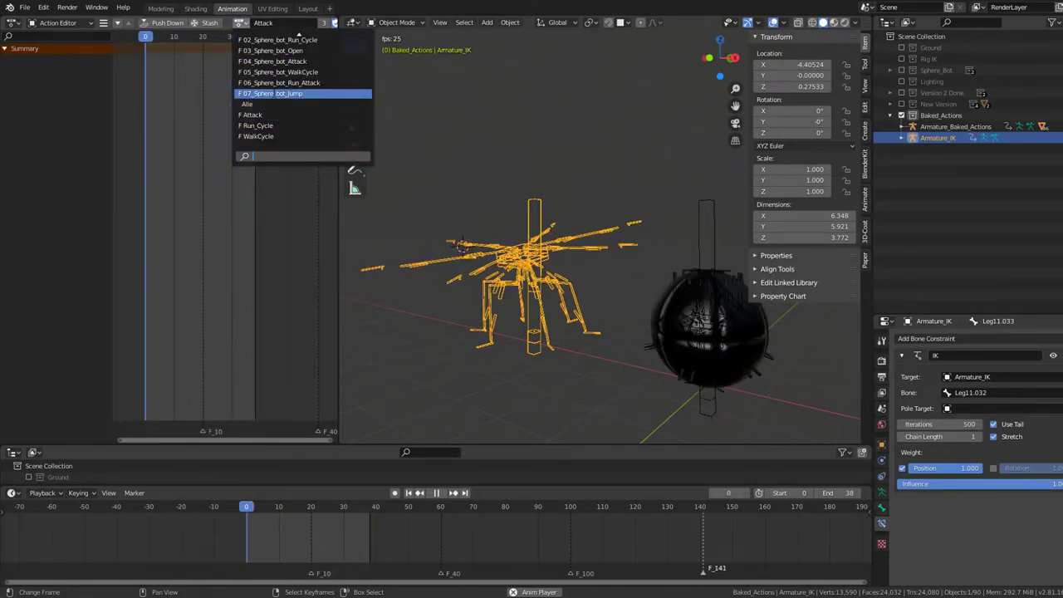
{"action": "left_click", "coordinate": [272, 94]}
{"action": "middle_click_drag", "start_coordinate": [509, 170], "coordinate": [576, 223]}
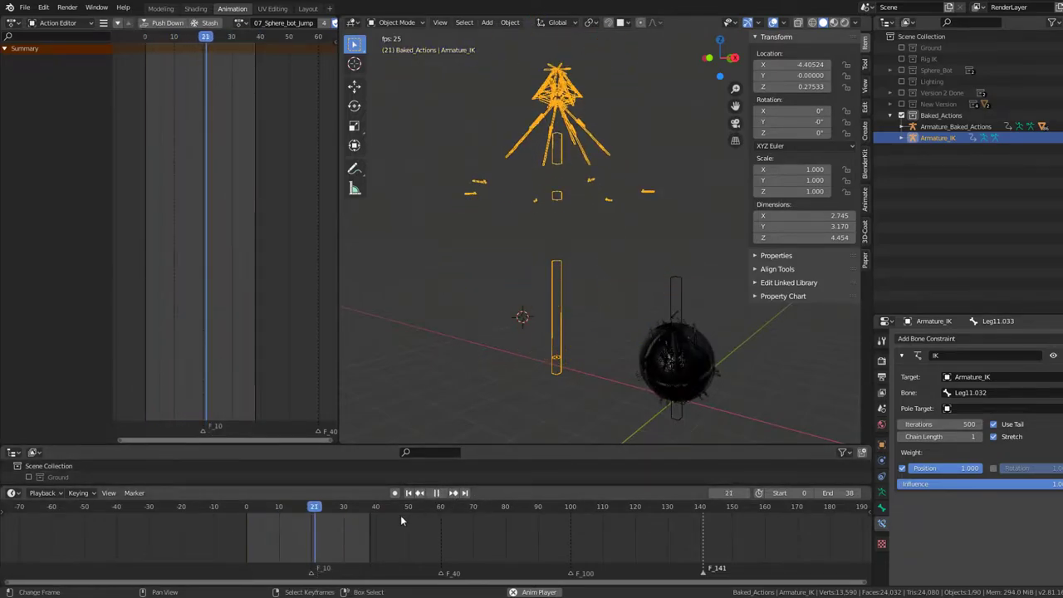
Set the scene end frame to 93 and enable the Rig IK collection.
{"action": "left_click", "coordinate": [828, 492]}
{"action": "type", "text": "60"}
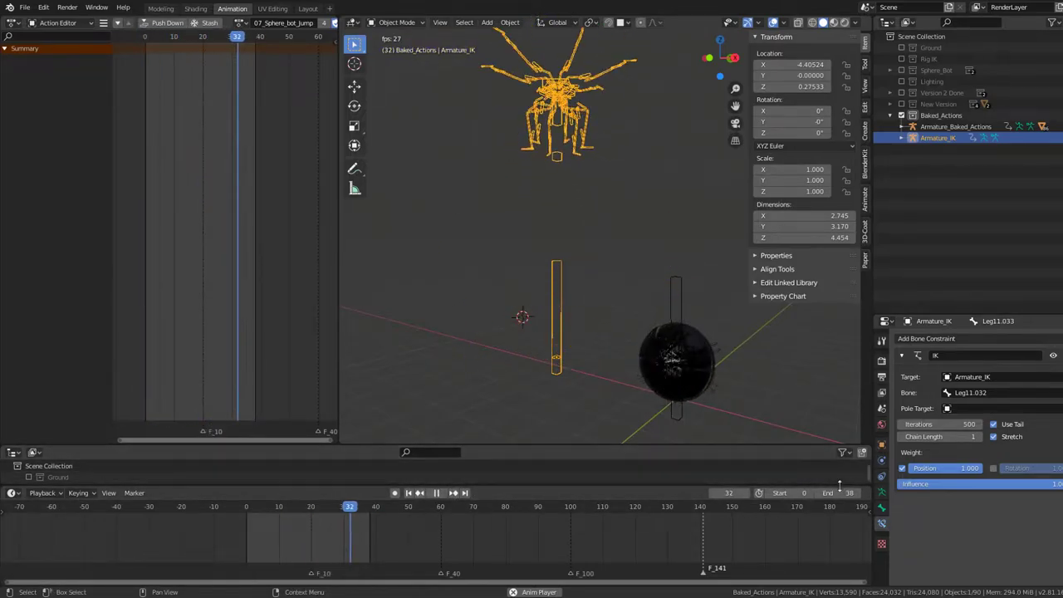
{"action": "key", "text": "Return"}
{"action": "left_click_drag", "start_coordinate": [839, 493], "coordinate": [880, 493]}
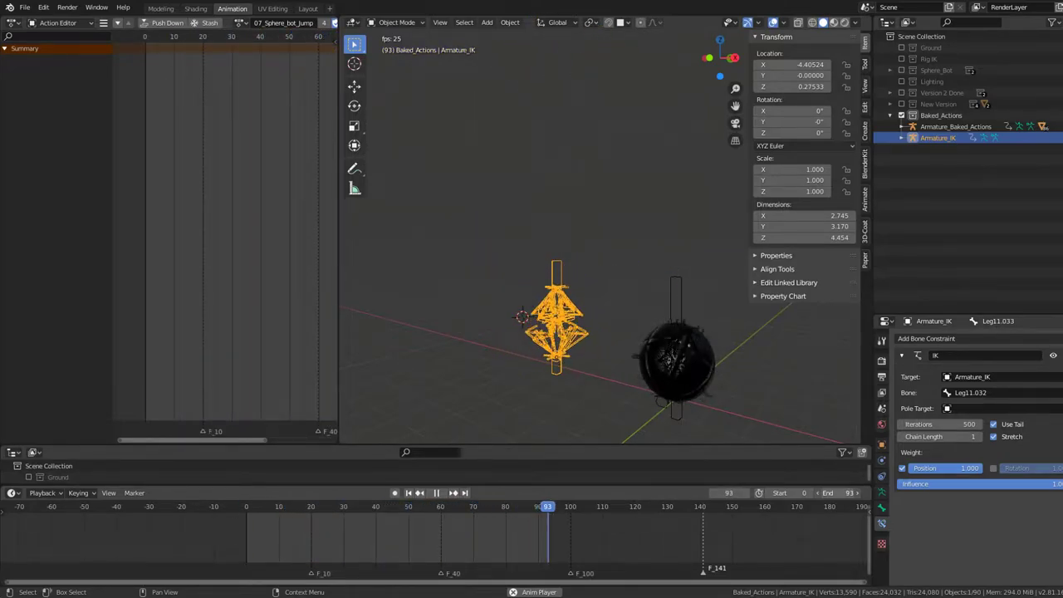
{"action": "scroll", "coordinate": [650, 364], "scroll_direction": "up", "scroll_amount": 2}
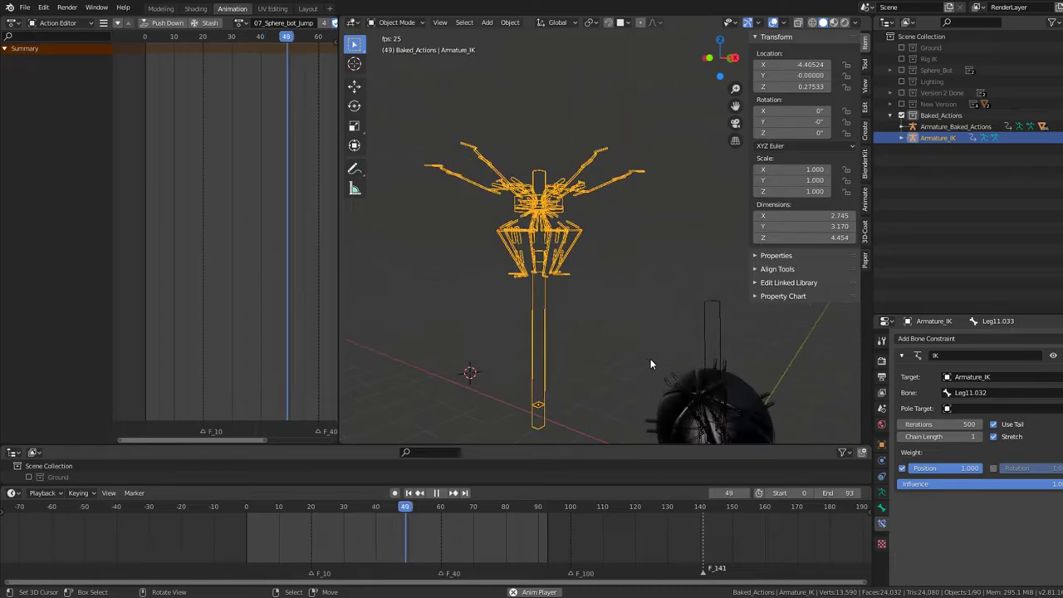
{"action": "left_click", "coordinate": [902, 59]}
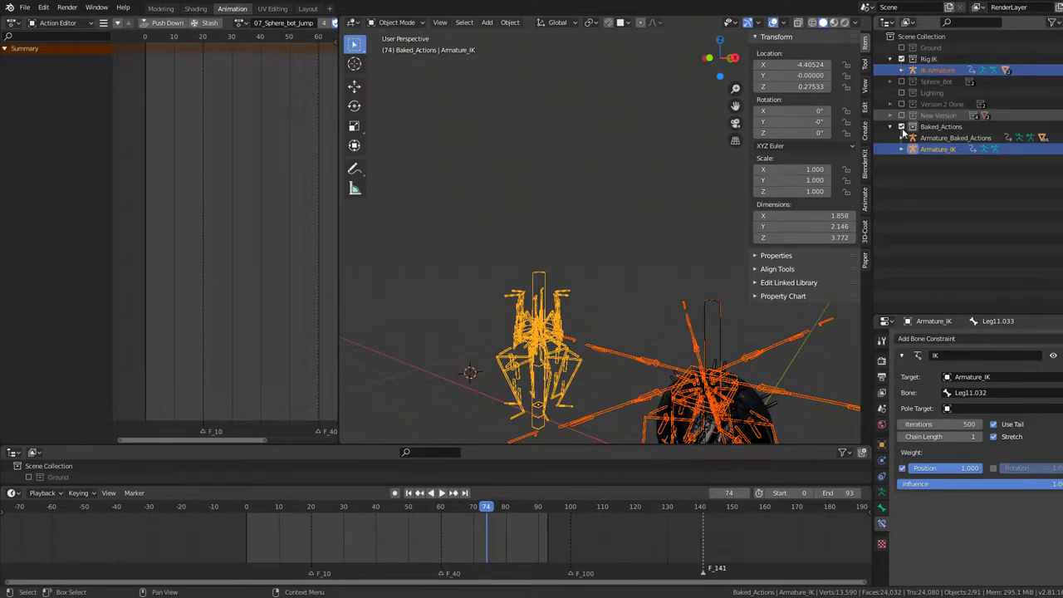
Exclude Baked_Actions, show the Sphere_Bot meshes, and play the animation from a front angle.
{"action": "left_click", "coordinate": [902, 126]}
{"action": "left_click", "coordinate": [903, 82]}
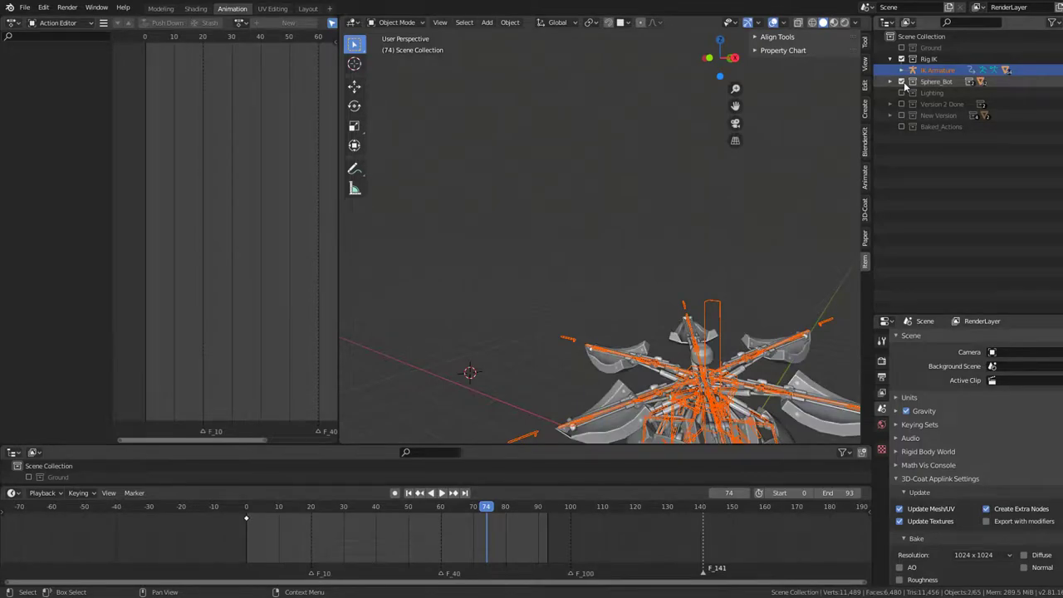
{"action": "mouse_move", "coordinate": [748, 166]}
{"action": "middle_mouse_down"}
{"action": "mouse_move", "coordinate": [698, 181]}
{"action": "mouse_move", "coordinate": [663, 154]}
{"action": "mouse_move", "coordinate": [667, 177]}
{"action": "middle_mouse_up"}
{"action": "key", "text": "space"}
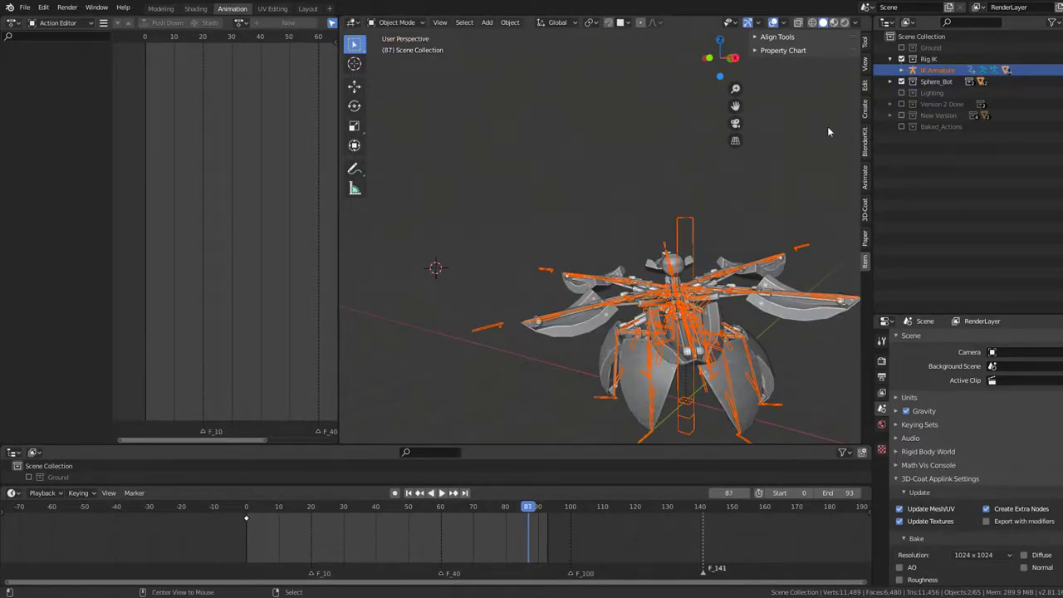
{"action": "key", "text": "space"}
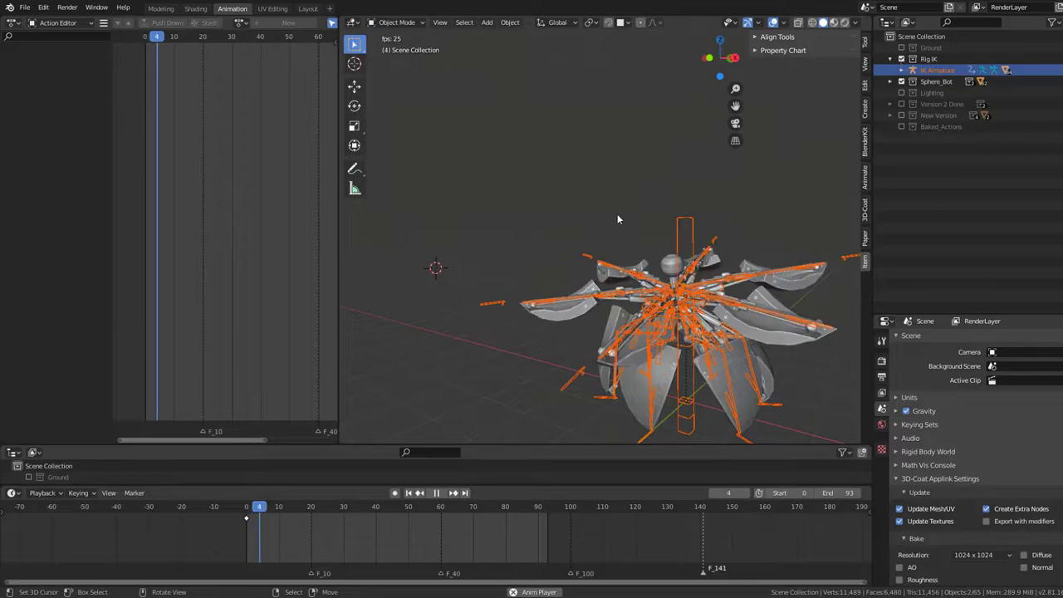
Select the IK Armature and load the 07_Sphere_bot_Jump action onto it.
{"action": "left_click", "coordinate": [689, 220]}
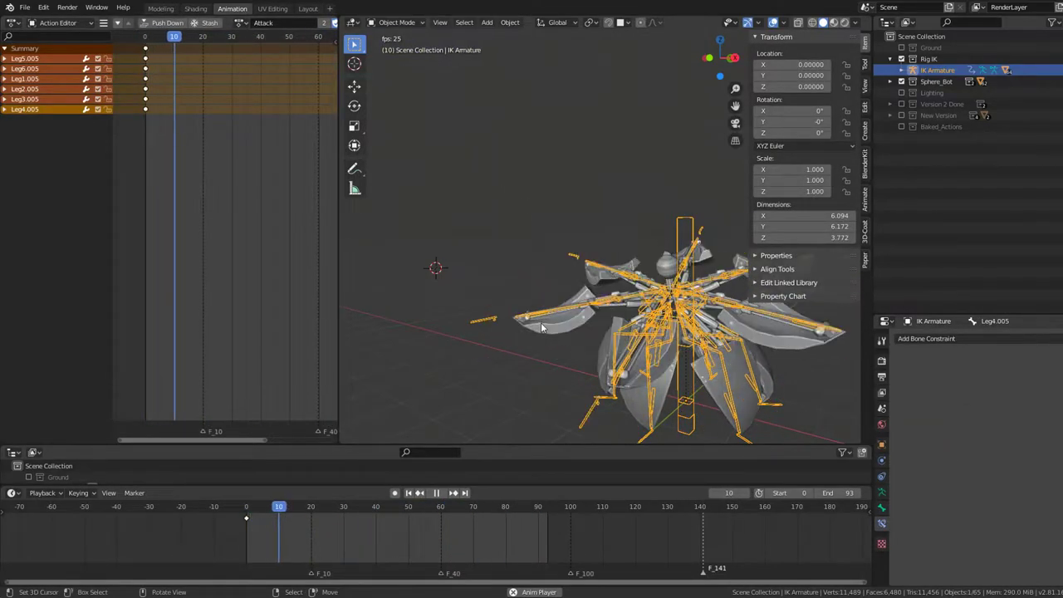
{"action": "left_click", "coordinate": [241, 22]}
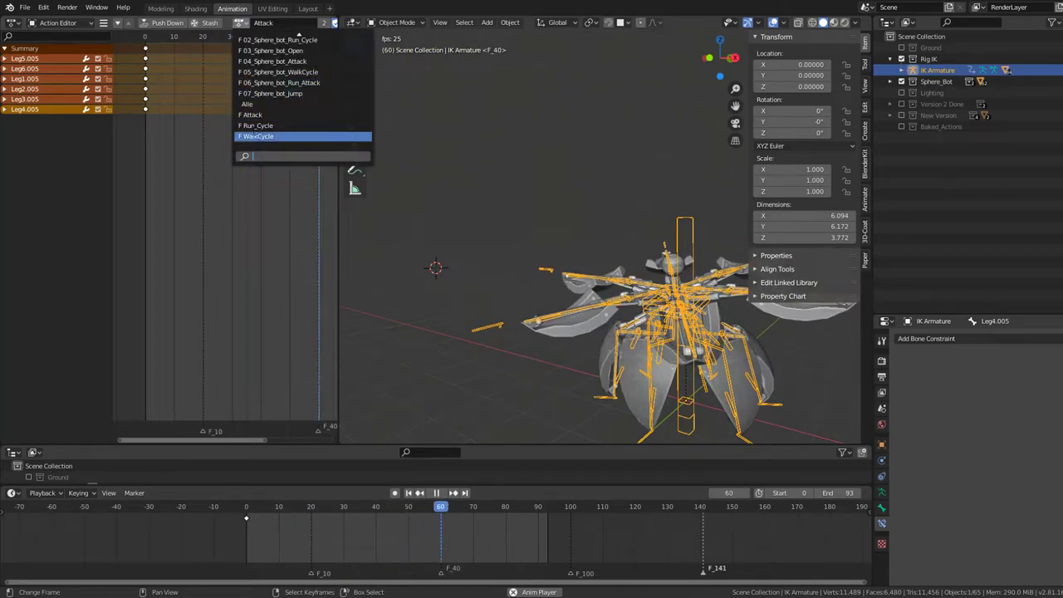
{"action": "left_click", "coordinate": [270, 94]}
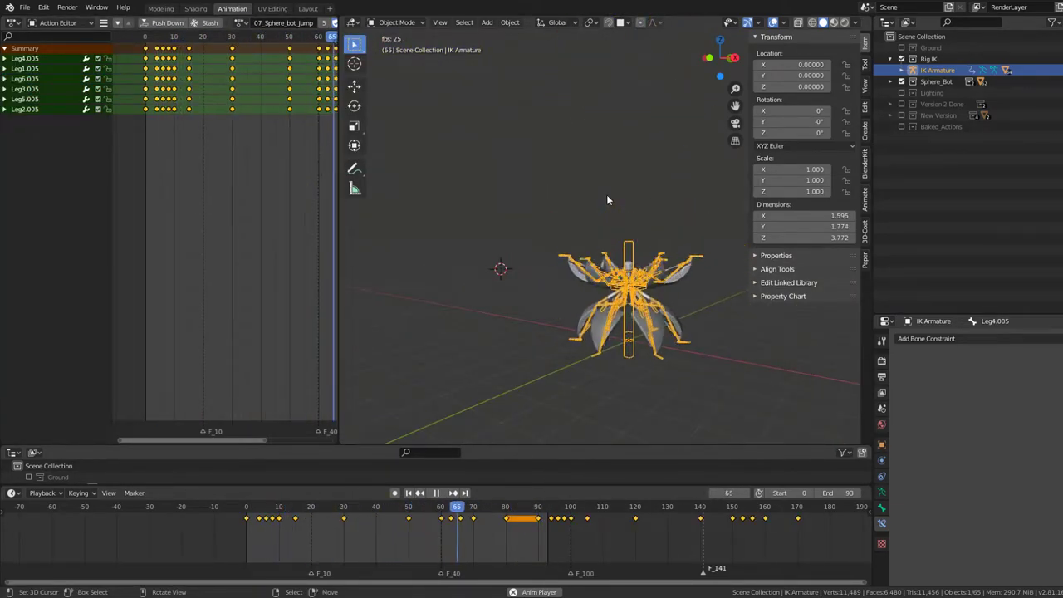
Frame the armature, stop playback on frame 2, and put the IK Armature in Pose Mode.
{"action": "key", "text": "space"}
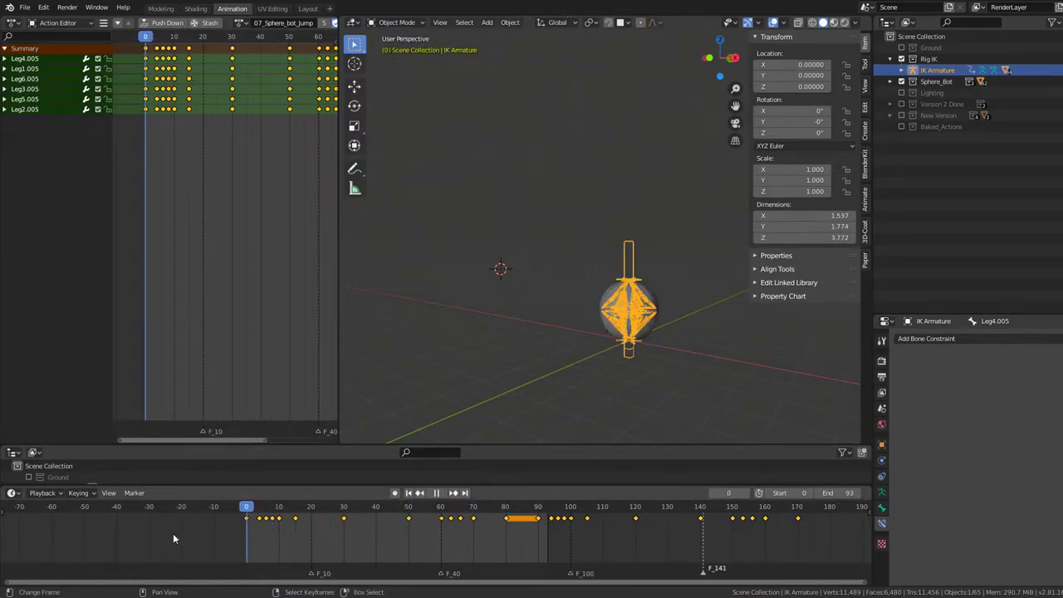
{"action": "key", "text": "KP_Decimal"}
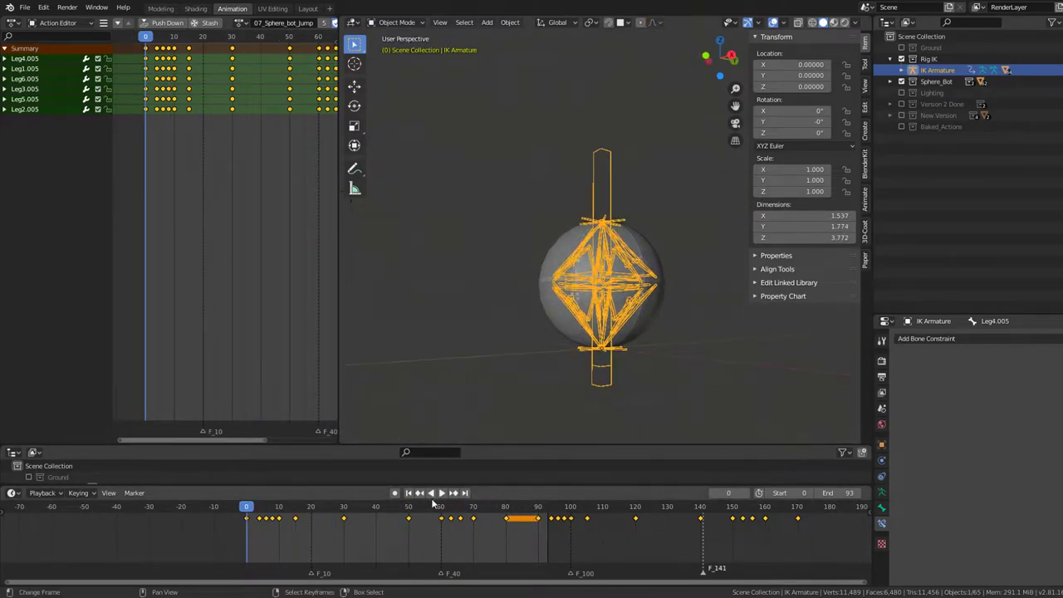
{"action": "key", "text": "space"}
{"action": "mouse_move", "coordinate": [268, 529]}
{"action": "left_mouse_down"}
{"action": "mouse_move", "coordinate": [254, 530]}
{"action": "mouse_move", "coordinate": [276, 542]}
{"action": "mouse_move", "coordinate": [250, 536]}
{"action": "left_mouse_up"}
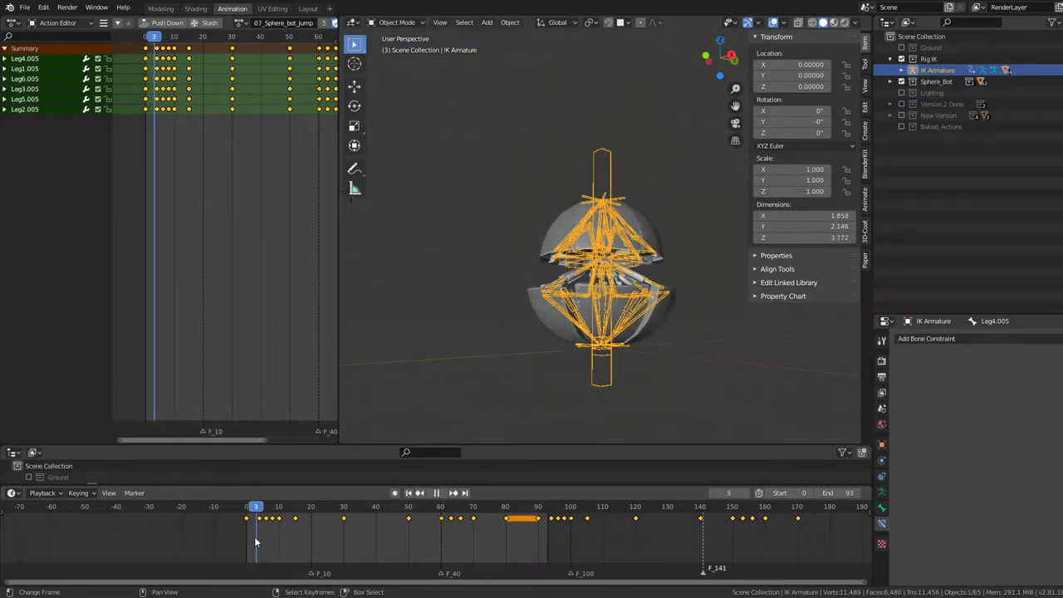
{"action": "key", "text": "space"}
{"action": "middle_click_drag", "start_coordinate": [570, 348], "coordinate": [534, 237]}
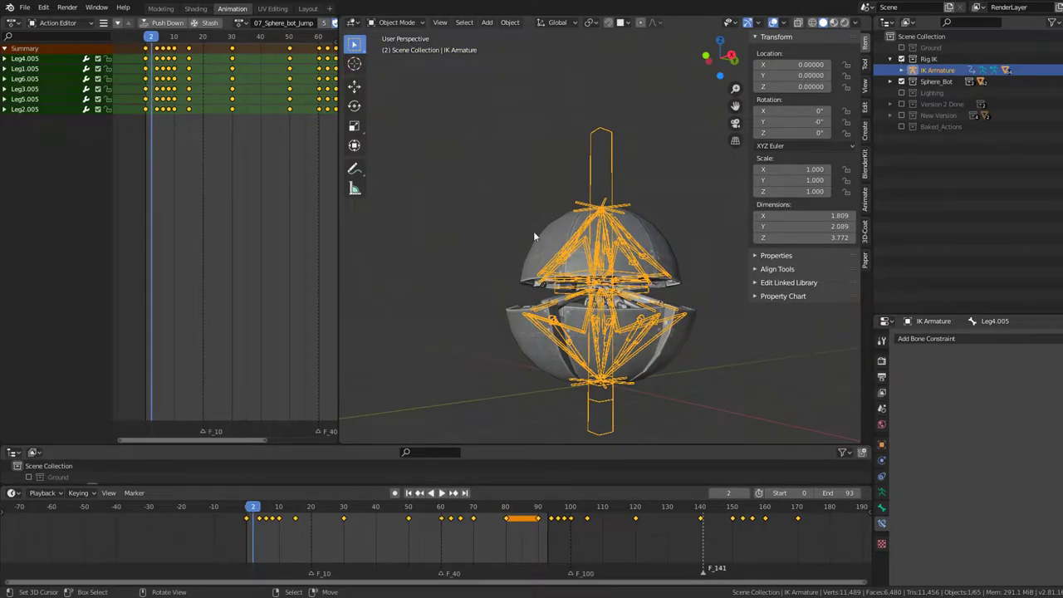
{"action": "left_click", "coordinate": [396, 59]}
Switch to front orthographic view on the sphere's lower half and test-move the leg bone.
{"action": "scroll", "coordinate": [581, 249], "scroll_direction": "up", "scroll_amount": 3}
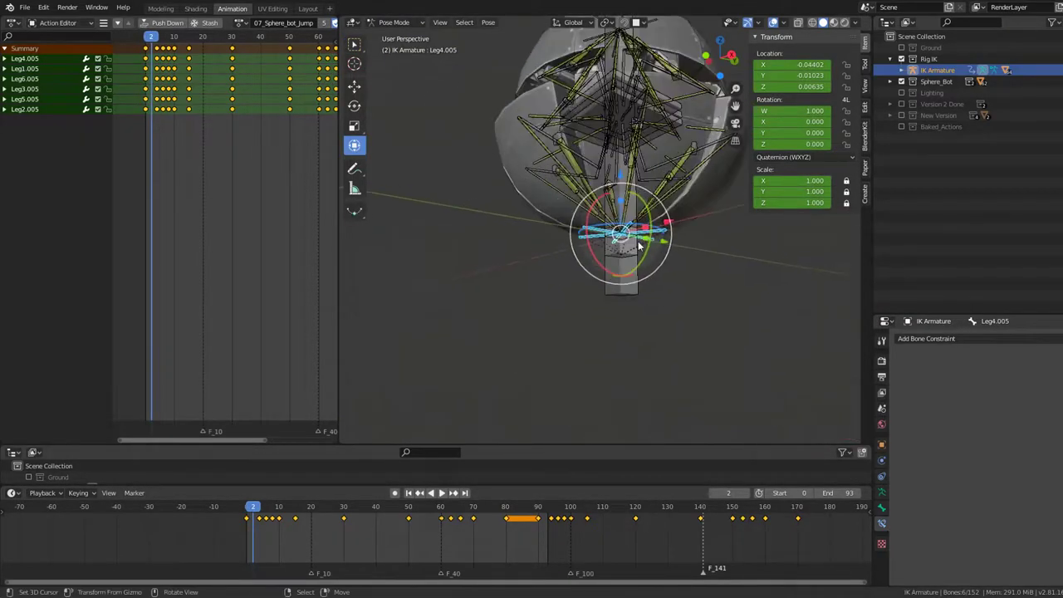
{"action": "middle_click_drag", "start_coordinate": [631, 249], "coordinate": [650, 236]}
{"action": "key", "text": "KP_1"}
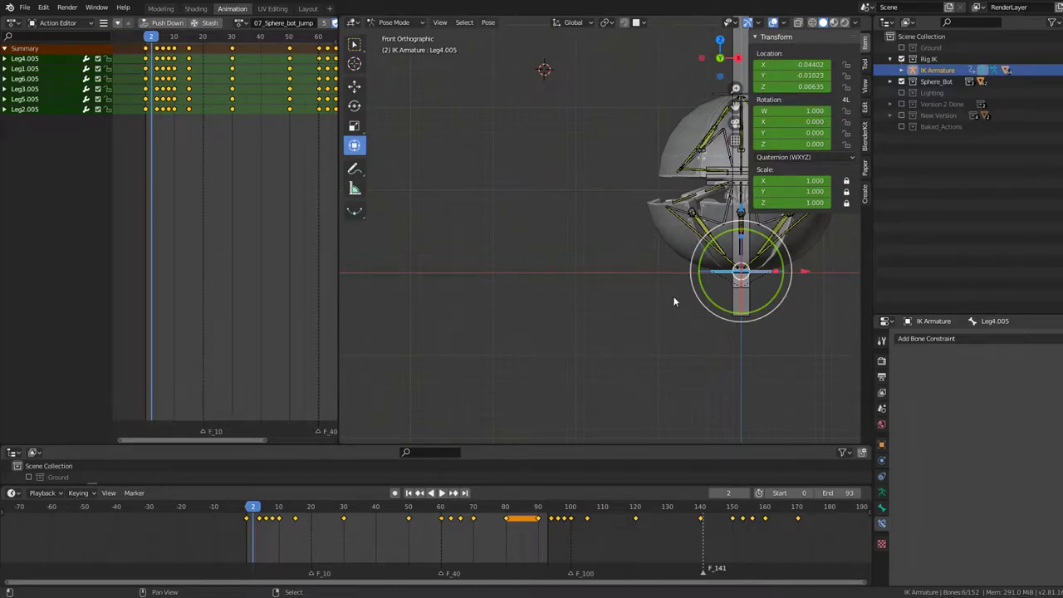
{"action": "middle_click_drag", "start_coordinate": [673, 302], "coordinate": [545, 325], "text": "shift"}
{"action": "scroll", "coordinate": [545, 325], "scroll_direction": "up", "scroll_amount": 2}
{"action": "key", "text": "g"}
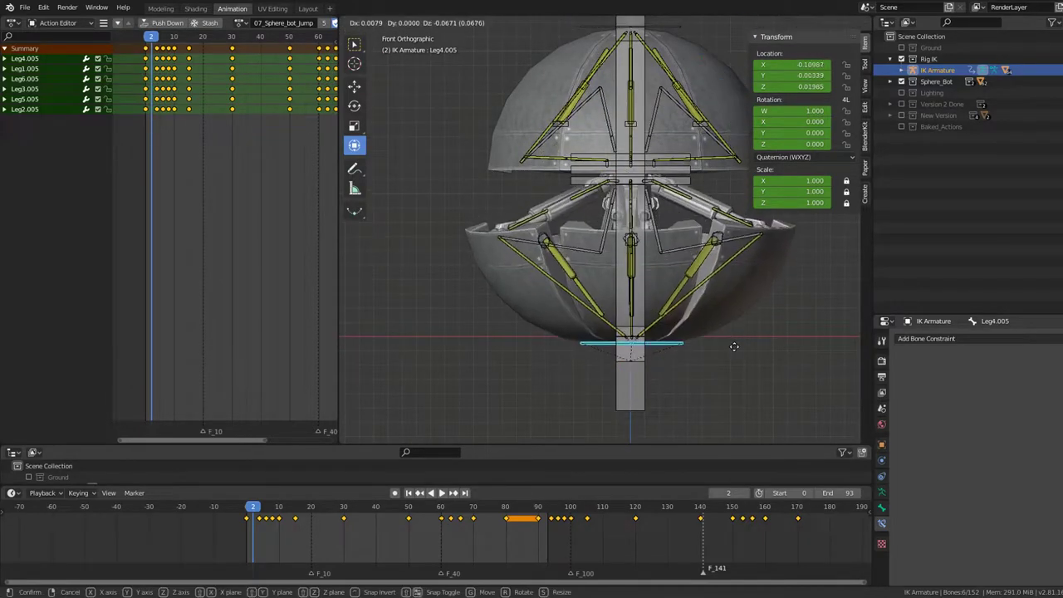
{"action": "left_click", "coordinate": [736, 331]}
{"action": "mouse_move", "coordinate": [742, 322]}
{"action": "middle_mouse_down"}
{"action": "mouse_move", "coordinate": [674, 292]}
{"action": "mouse_move", "coordinate": [680, 270]}
{"action": "middle_mouse_up"}
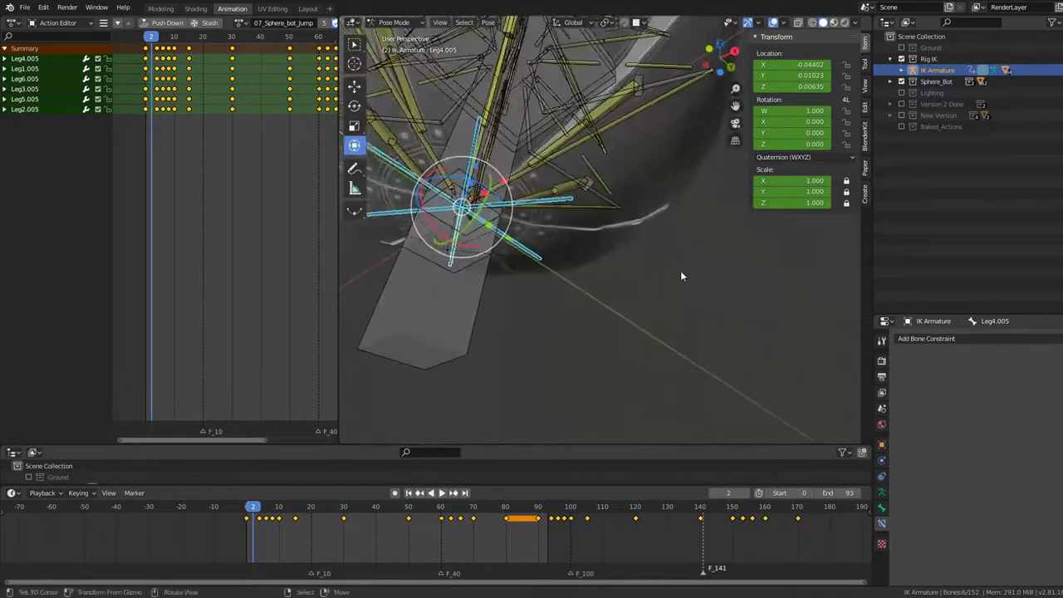
{"action": "key", "text": "KP_1"}
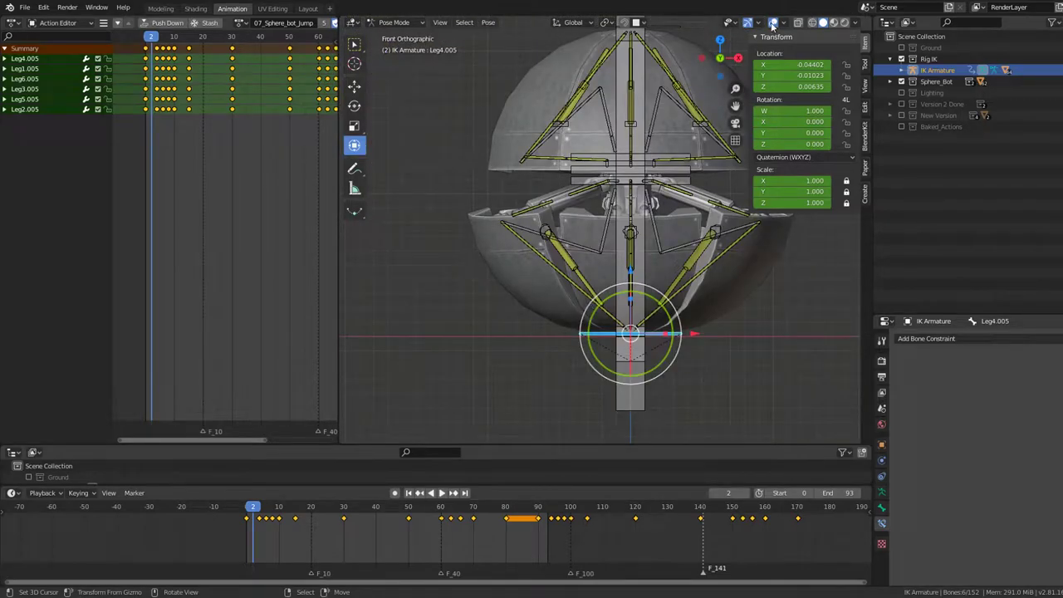
Hide viewport overlays and step through the frames back to frame 0, nudging the leg bone.
{"action": "left_click", "coordinate": [772, 26]}
{"action": "scroll", "coordinate": [670, 117], "scroll_direction": "up", "scroll_amount": 2}
{"action": "scroll", "coordinate": [669, 116], "scroll_direction": "up", "scroll_amount": 3}
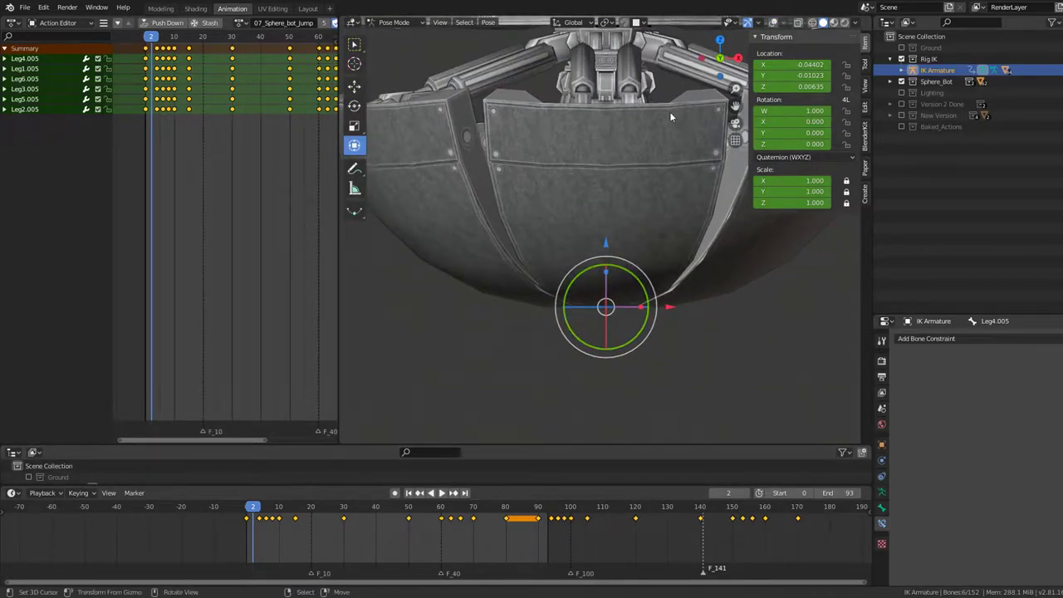
{"action": "key", "text": "Left"}
{"action": "key", "text": "Right"}
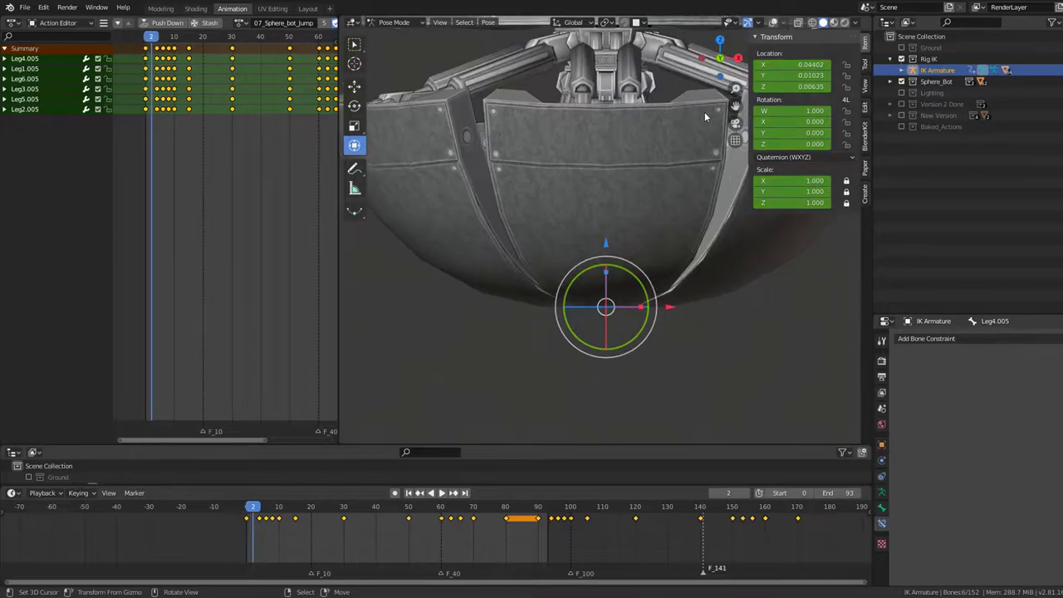
{"action": "left_click_drag", "start_coordinate": [606, 241], "coordinate": [611, 241]}
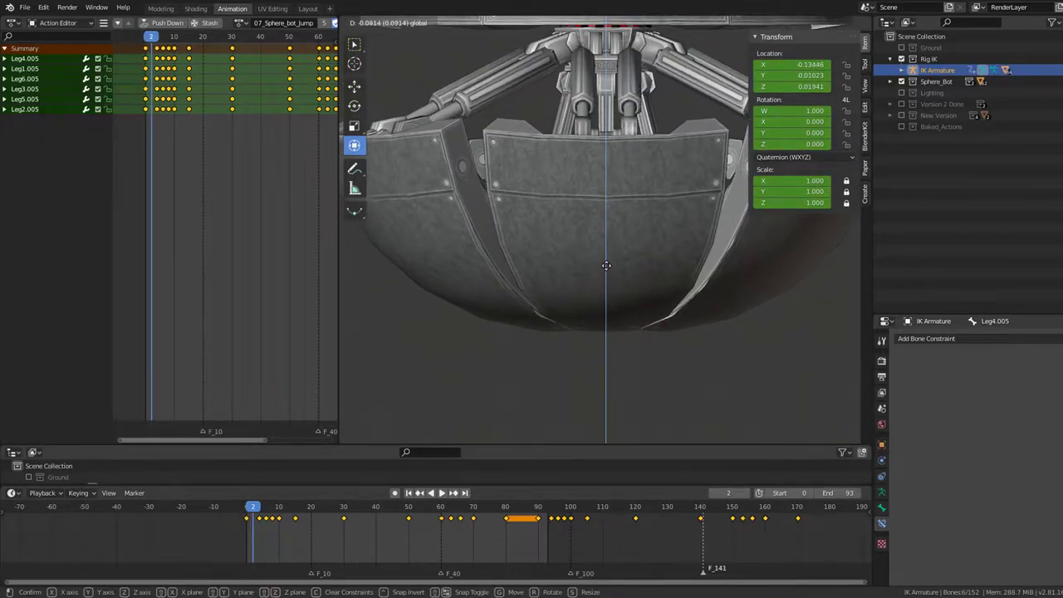
{"action": "key", "text": "Right"}
{"action": "key", "text": "Left"}
{"action": "key", "text": "Left"}
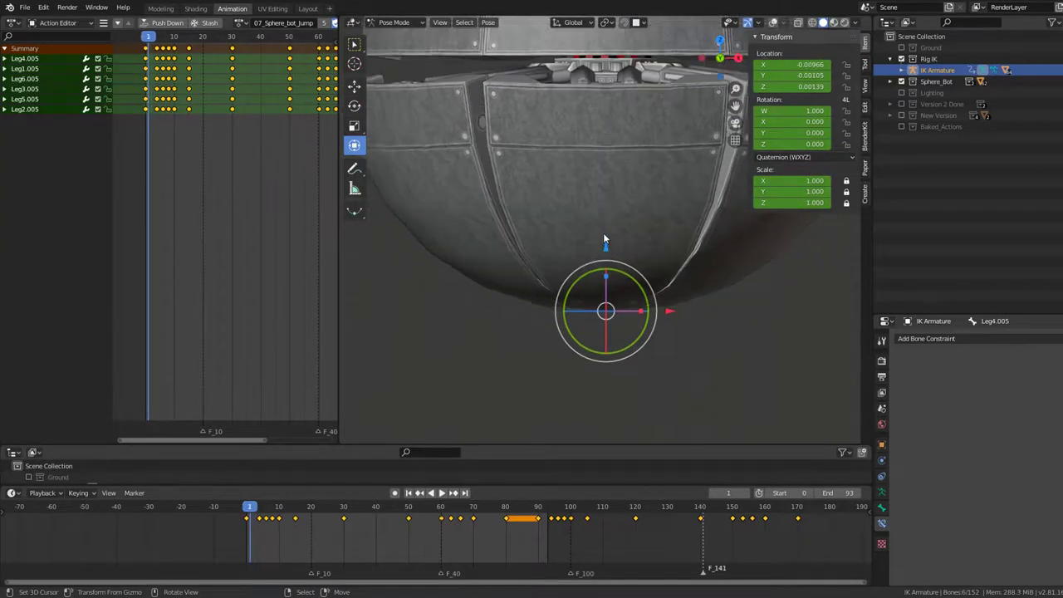
{"action": "key", "text": "Left"}
Show overlays again, hide the other leg bones, and snap the 3D cursor to Leg4.005.
{"action": "left_click", "coordinate": [773, 24]}
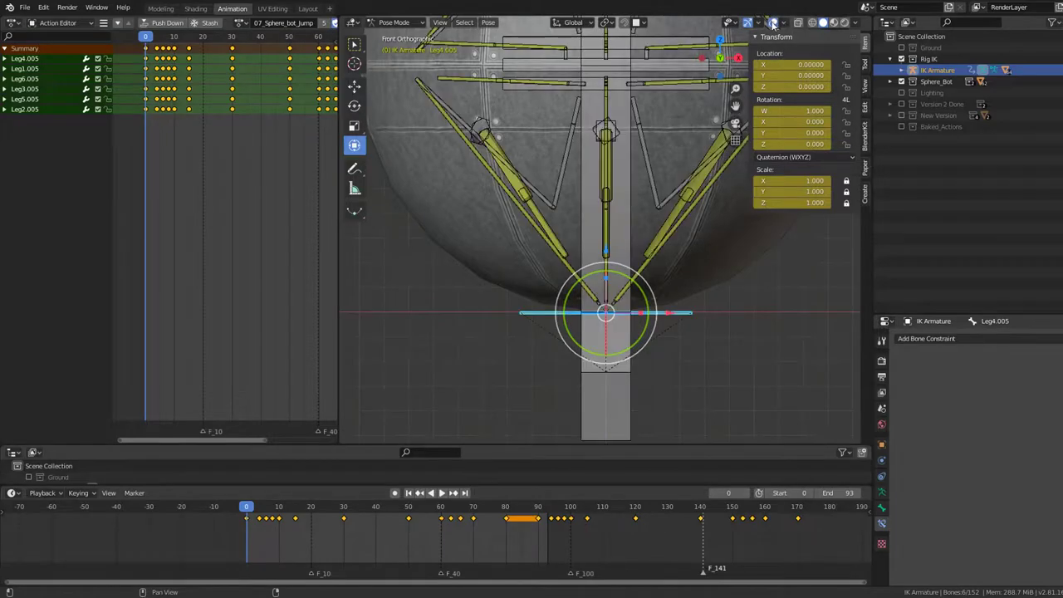
{"action": "key", "text": "shift+s"}
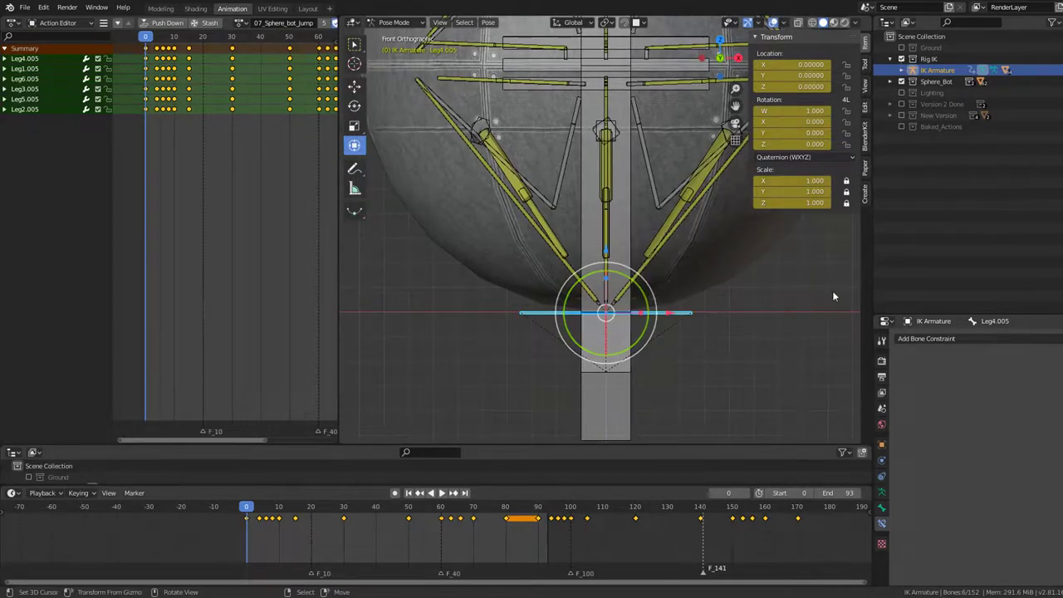
{"action": "key", "text": "h"}
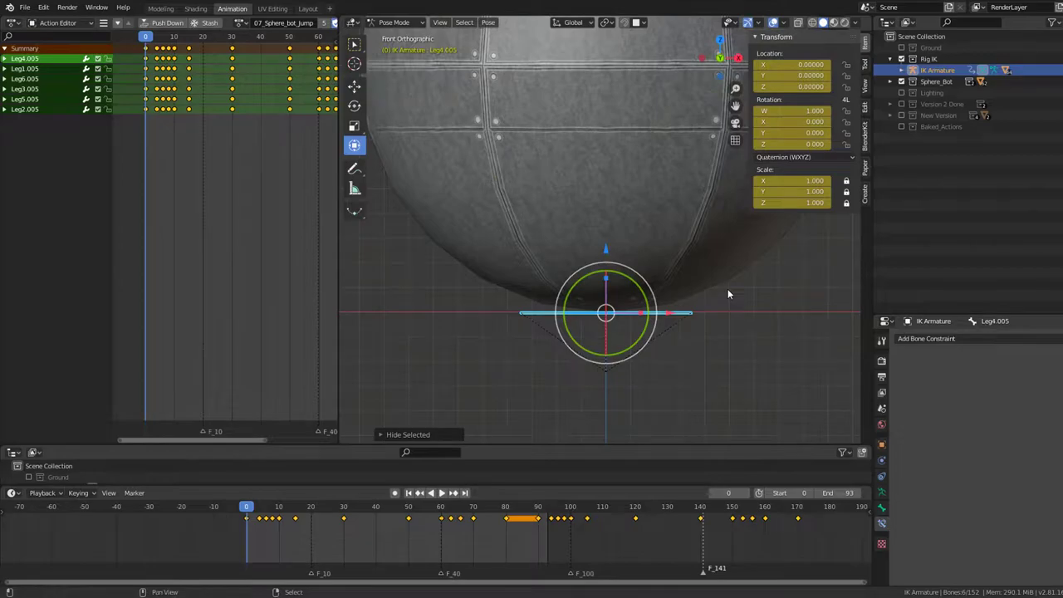
{"action": "key", "text": "shift+s"}
{"action": "left_click", "coordinate": [728, 293]}
{"action": "scroll", "coordinate": [686, 272], "scroll_direction": "up", "scroll_amount": 5}
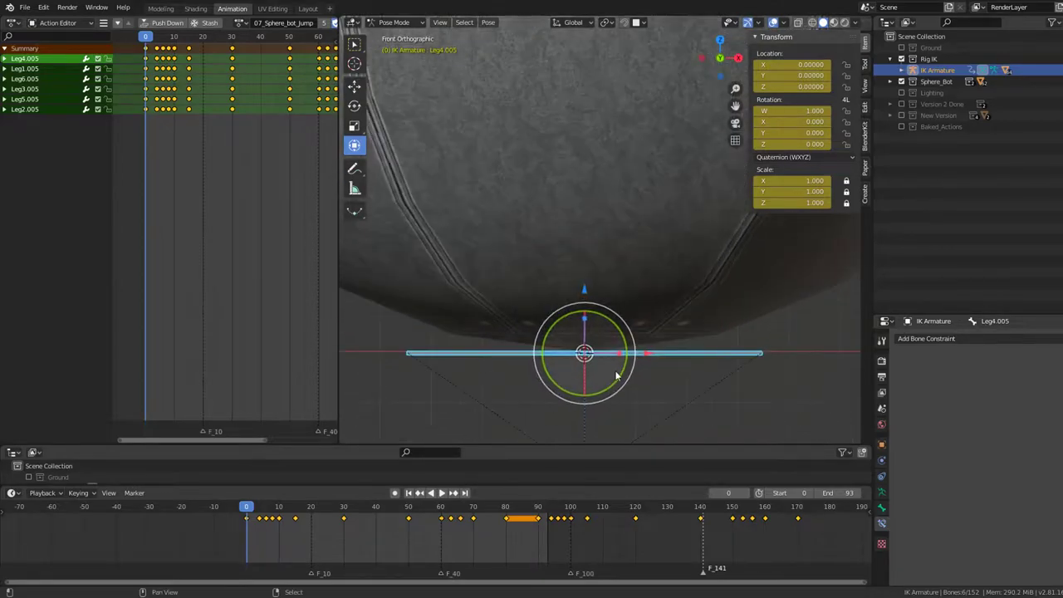
{"action": "middle_click_drag", "start_coordinate": [660, 215], "coordinate": [626, 231], "text": "shift"}
Trial-move Leg4.005 along Z on frames 1 and 2 without keeping the change.
{"action": "key", "text": "Right"}
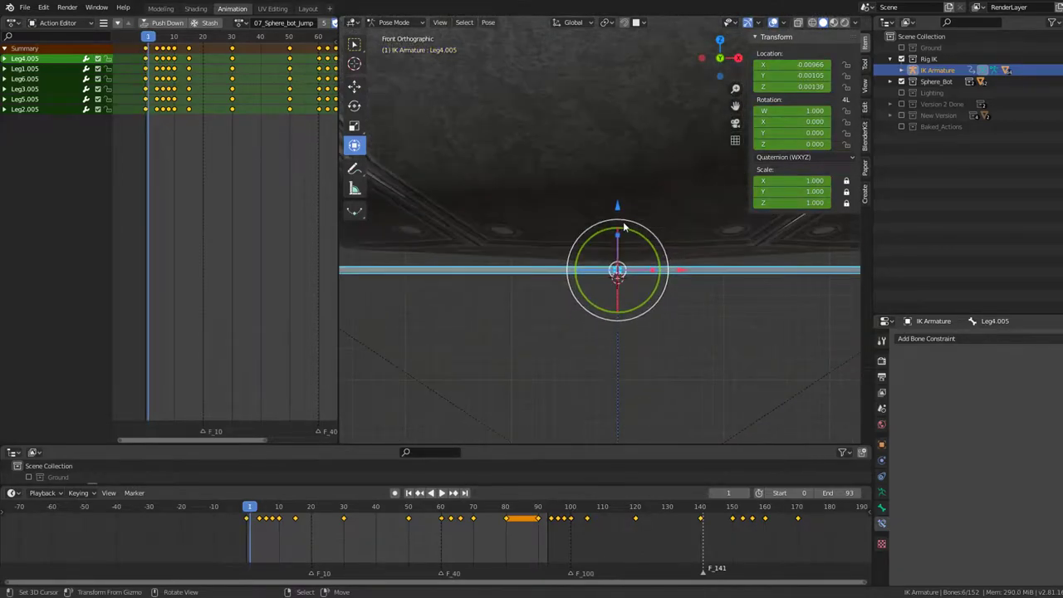
{"action": "key", "text": "g"}
{"action": "key", "text": "z"}
{"action": "key", "text": "Escape"}
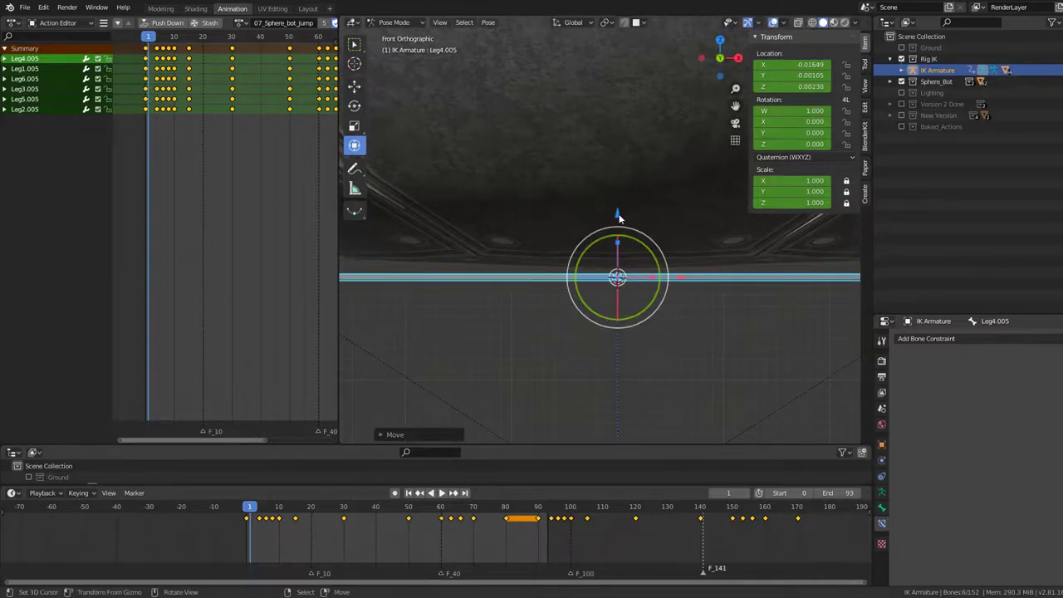
{"action": "key", "text": "Right"}
{"action": "key", "text": "g"}
{"action": "key", "text": "z"}
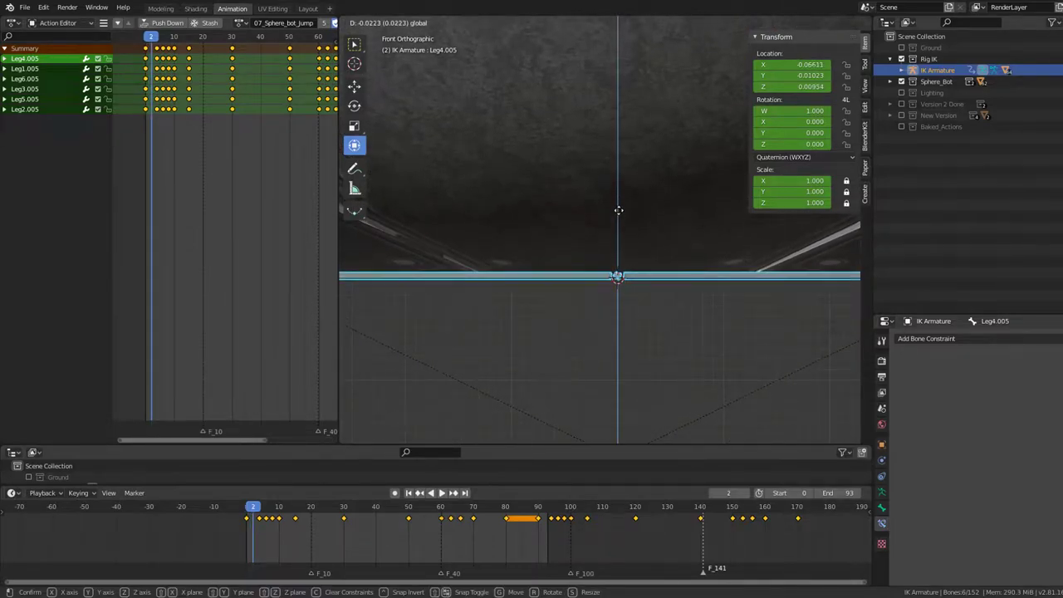
{"action": "key", "text": "Escape"}
Turn on auto-keying and key Leg4.005 raised along Z on frames 1 and 2.
{"action": "left_click", "coordinate": [394, 493]}
{"action": "key", "text": "Left"}
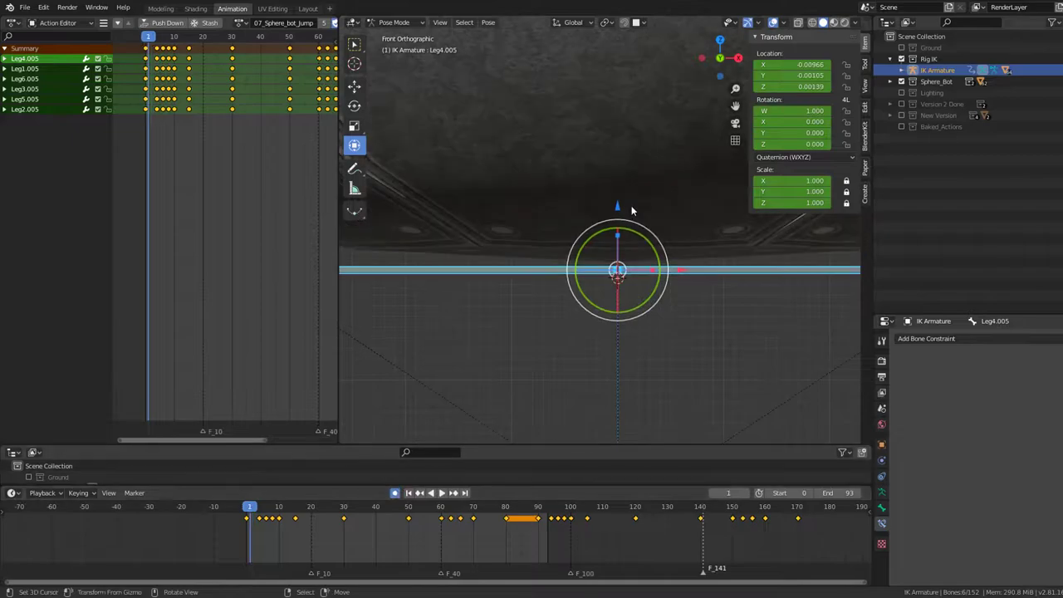
{"action": "key", "text": "Left"}
{"action": "key", "text": "Right"}
{"action": "key", "text": "g"}
{"action": "key", "text": "z"}
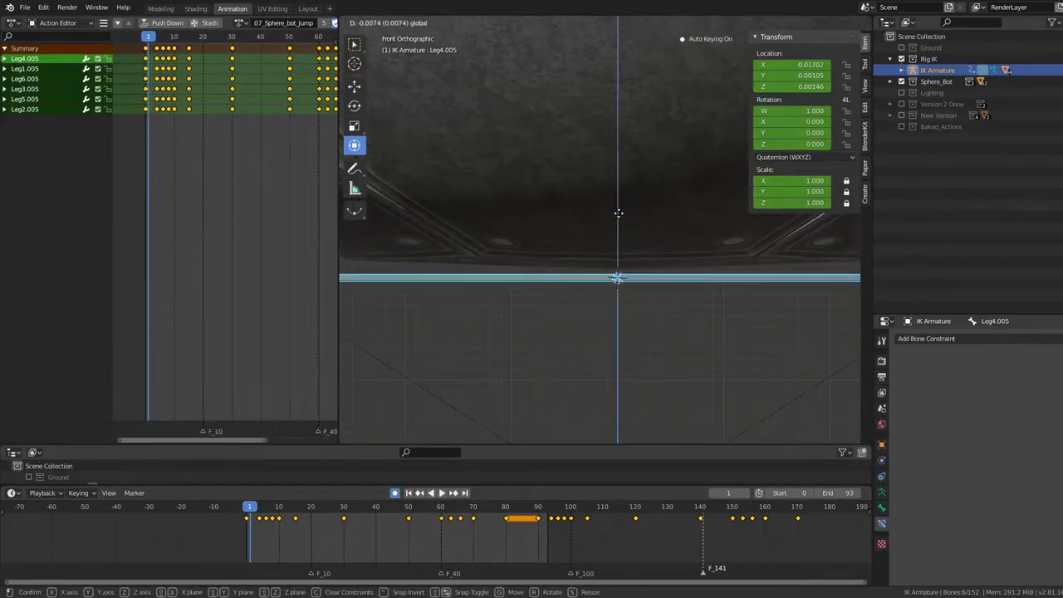
{"action": "key", "text": "Escape"}
{"action": "key", "text": "Right"}
{"action": "key", "text": "g"}
{"action": "key", "text": "z"}
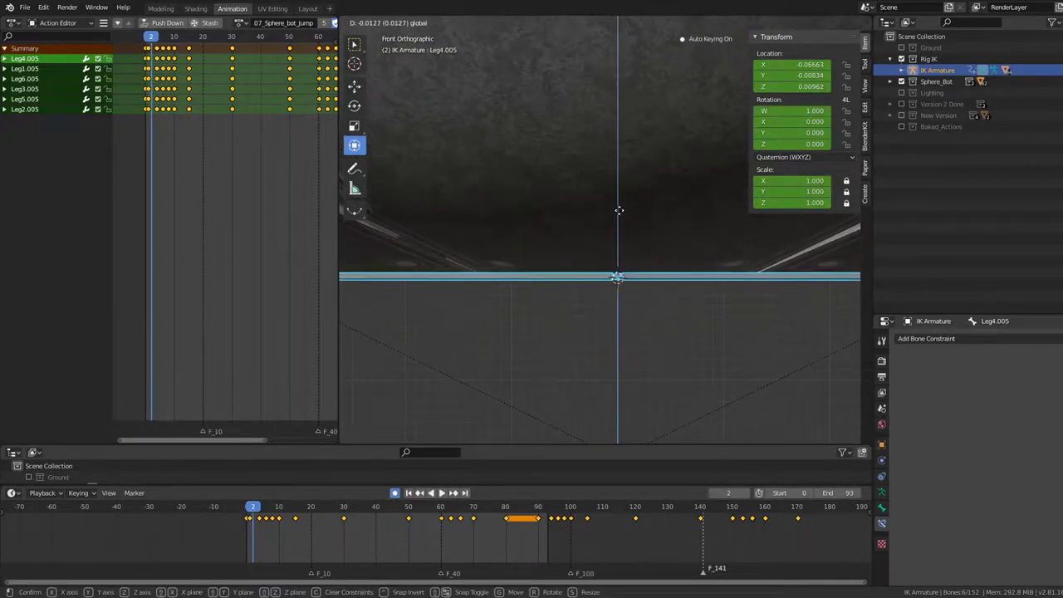
{"action": "left_click", "coordinate": [619, 210]}
Key Leg4.005 on frames 3 and 4, lowering it toward the floor line.
{"action": "key", "text": "Right"}
{"action": "key", "text": "g"}
{"action": "key", "text": "z"}
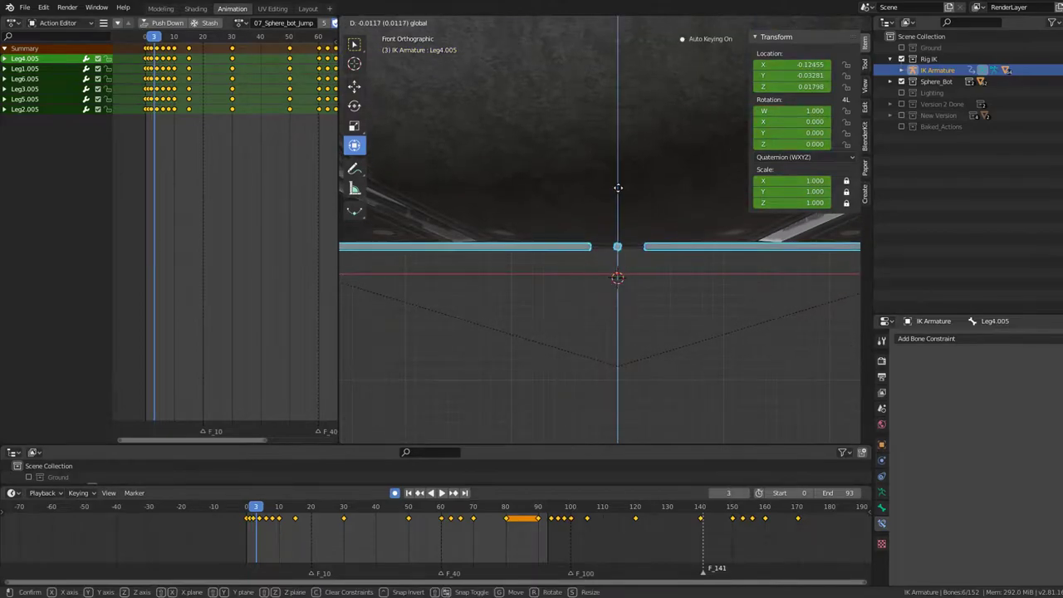
{"action": "left_click", "coordinate": [618, 199]}
{"action": "key", "text": "Right"}
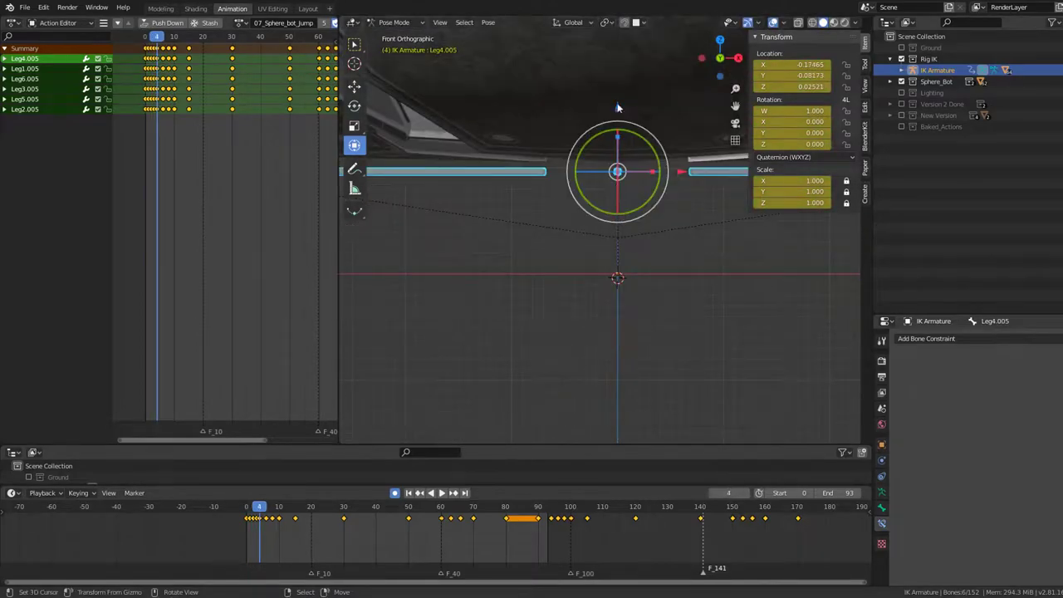
{"action": "key", "text": "g"}
{"action": "key", "text": "z"}
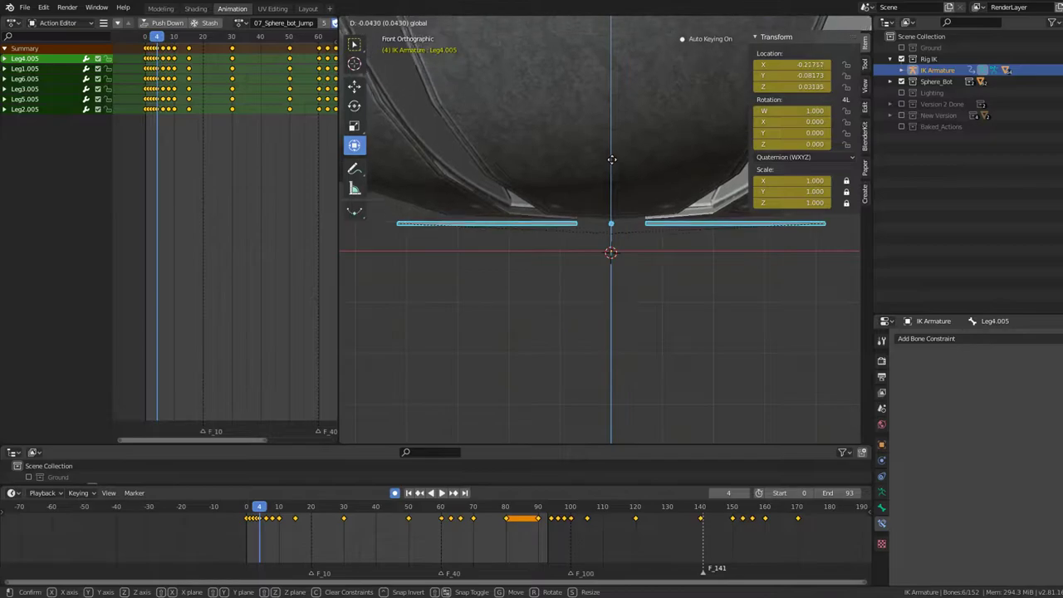
{"action": "left_click_drag", "start_coordinate": [611, 158], "coordinate": [612, 189]}
{"action": "left_click", "coordinate": [612, 190]}
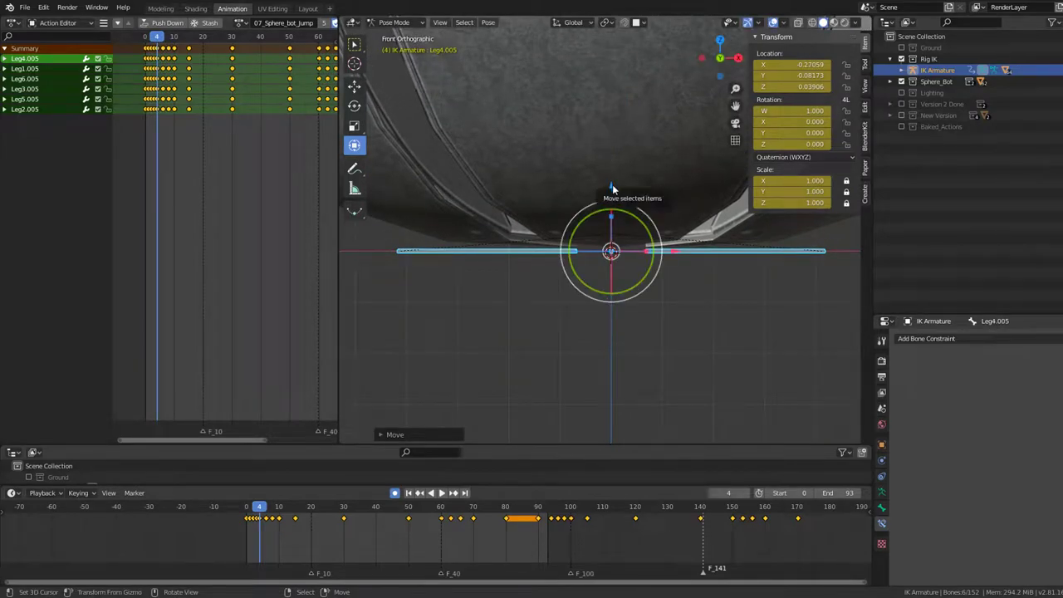
Key Leg4.005 back on the floor line at frames 5 and 6, then play the animation.
{"action": "key", "text": "Right"}
{"action": "scroll", "coordinate": [626, 138], "scroll_direction": "down", "scroll_amount": 2}
{"action": "scroll", "coordinate": [627, 166], "scroll_direction": "down", "scroll_amount": 2}
{"action": "scroll", "coordinate": [621, 243], "scroll_direction": "up", "scroll_amount": 6}
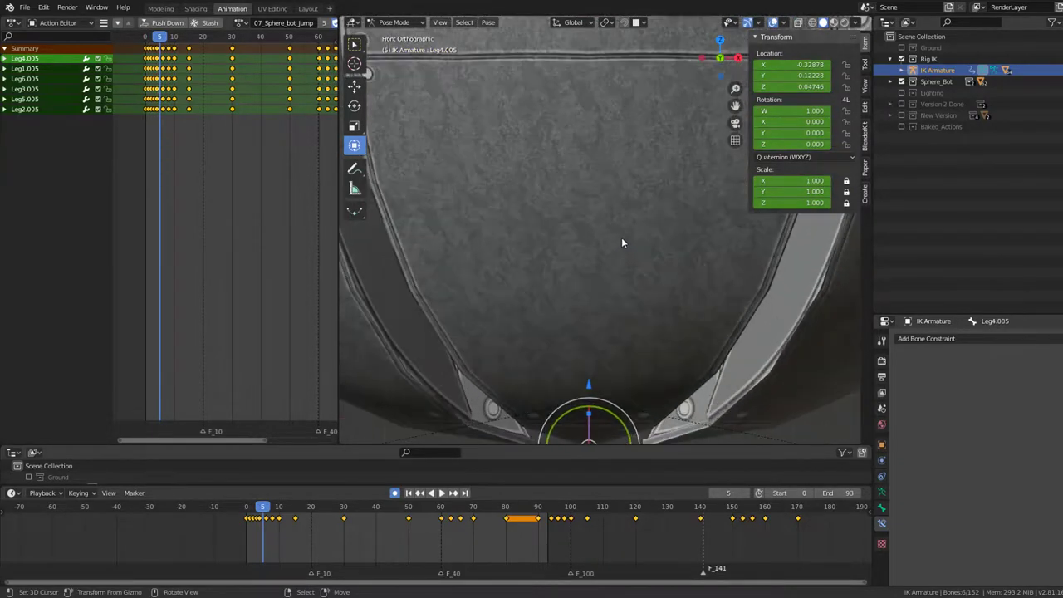
{"action": "middle_click_drag", "start_coordinate": [621, 243], "coordinate": [609, 104], "text": "shift"}
{"action": "scroll", "coordinate": [608, 195], "scroll_direction": "up", "scroll_amount": 2}
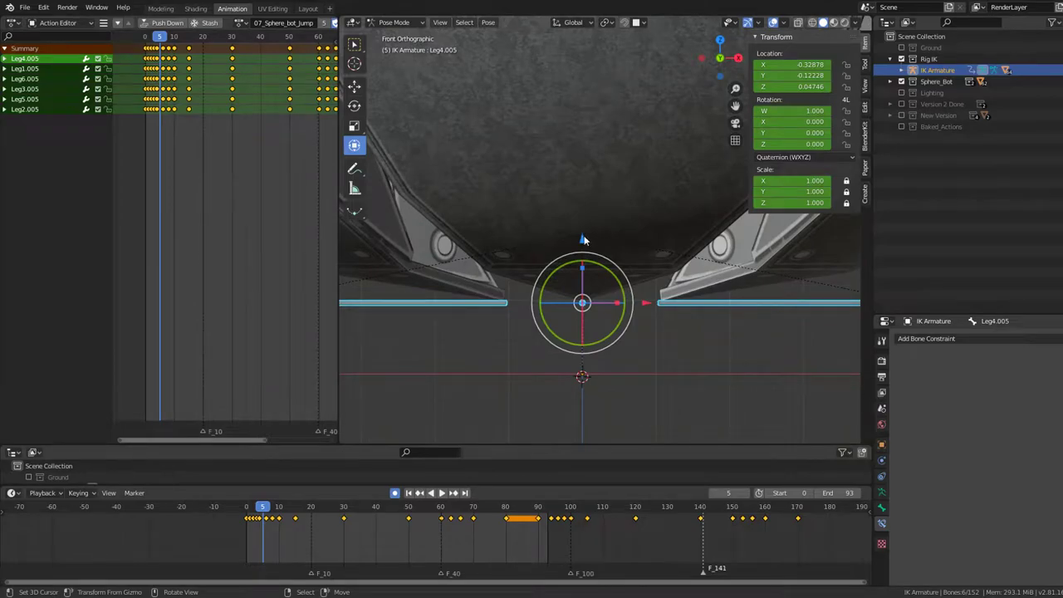
{"action": "left_click_drag", "start_coordinate": [582, 236], "coordinate": [586, 309]}
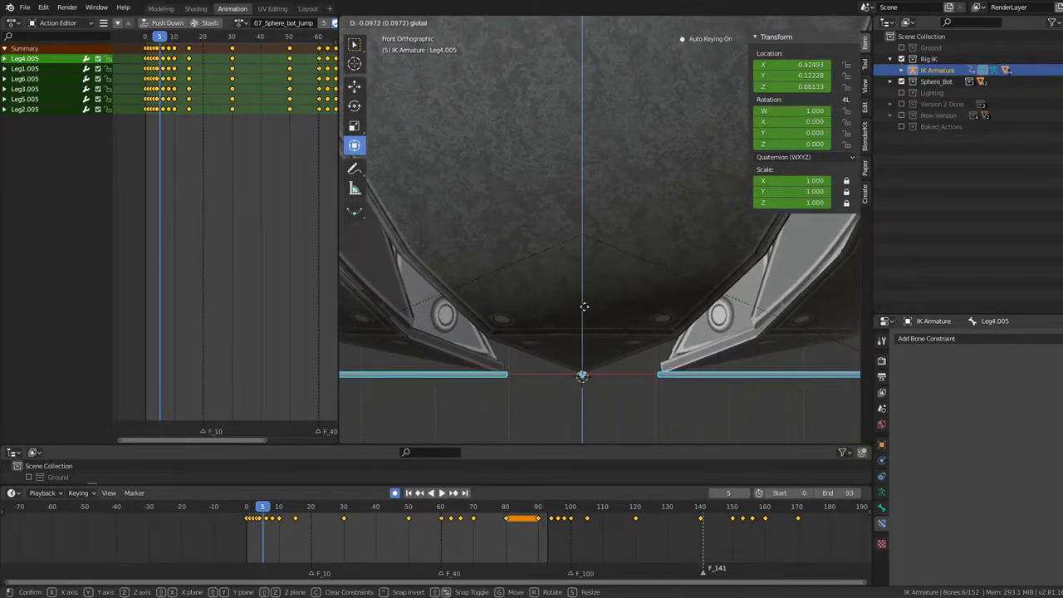
{"action": "key", "text": "Right"}
{"action": "left_click_drag", "start_coordinate": [587, 134], "coordinate": [583, 304]}
{"action": "key", "text": "Right"}
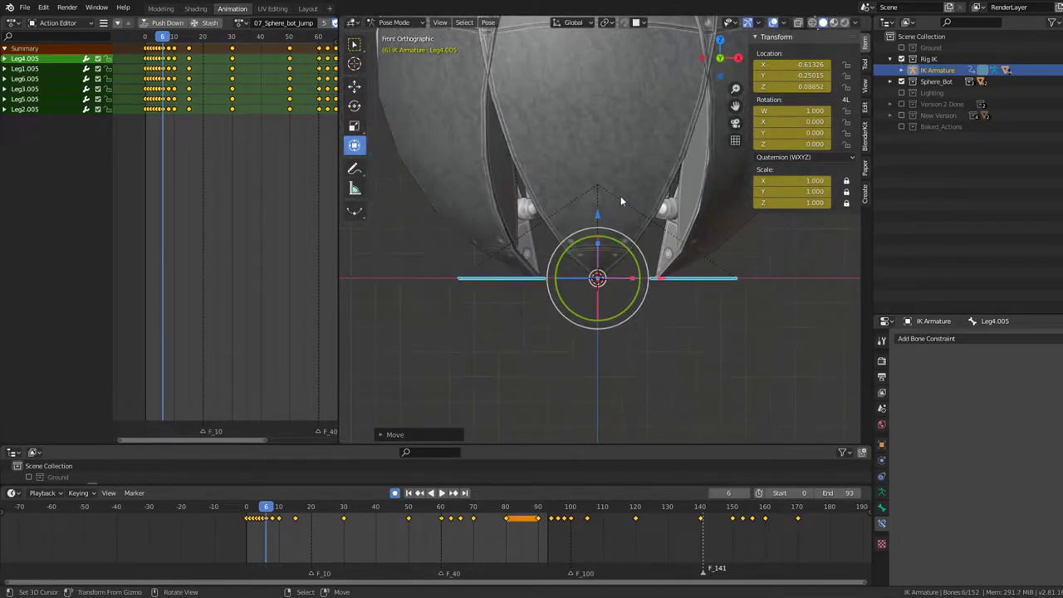
{"action": "key", "text": "Down"}
{"action": "key", "text": "Down"}
{"action": "key", "text": "Down"}
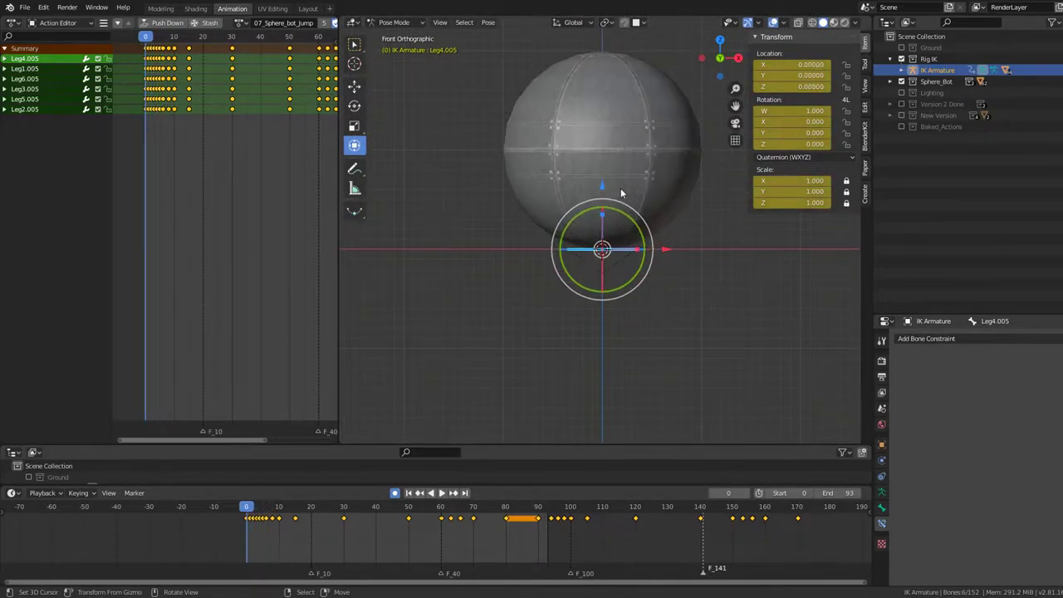
{"action": "key", "text": "Down"}
{"action": "key", "text": "space"}
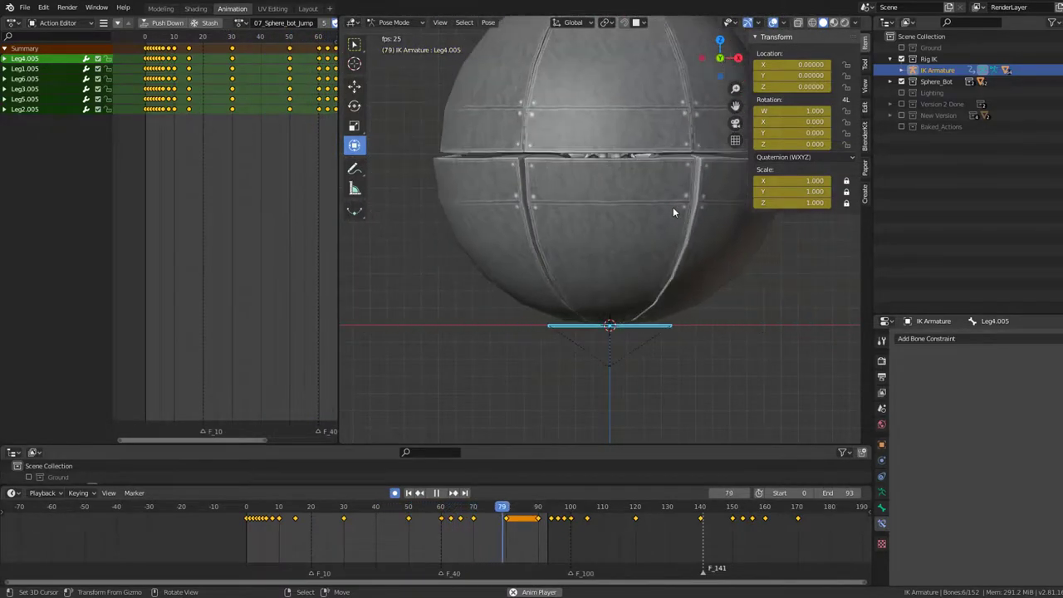
Stop playback, jump to the start, set the end frame to 80, and replay the loop.
{"action": "key", "text": "space"}
{"action": "key", "text": "shift+Left"}
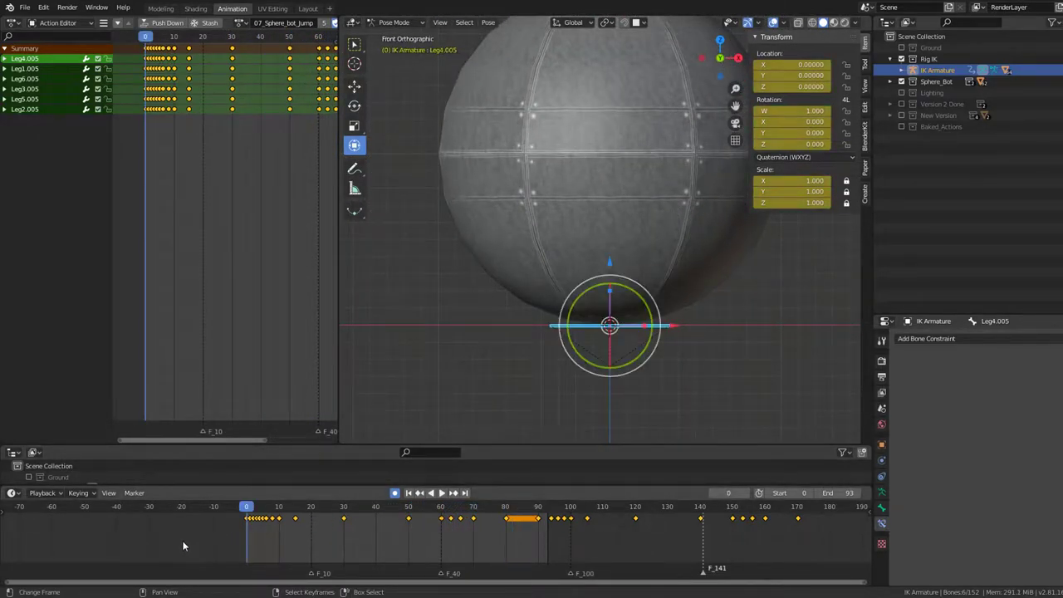
{"action": "key", "text": "shift+Left"}
{"action": "left_click", "coordinate": [506, 540]}
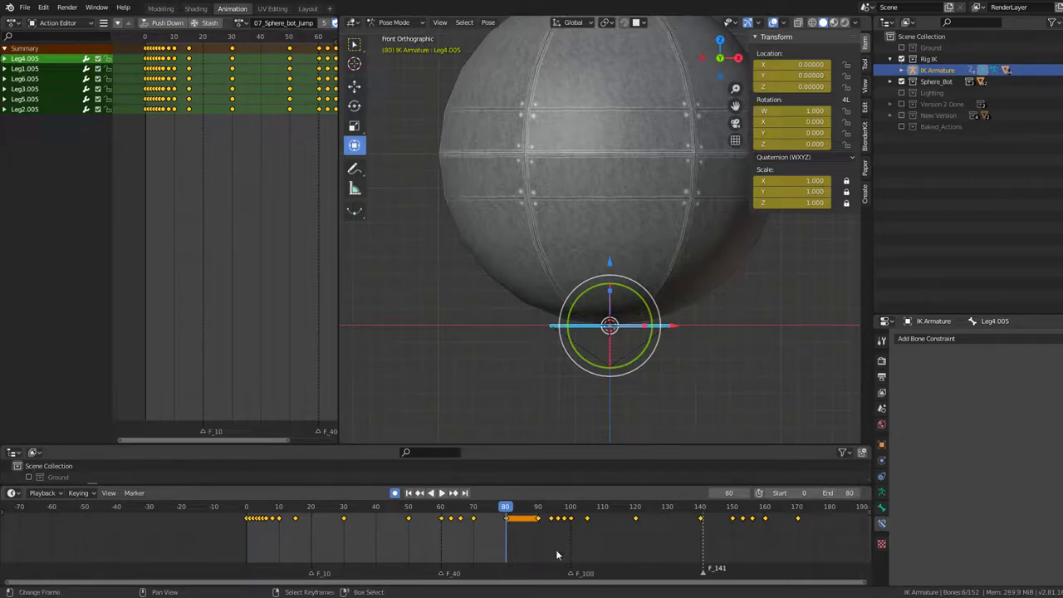
{"action": "scroll", "coordinate": [504, 526], "scroll_direction": "down", "scroll_amount": 1}
{"action": "key", "text": "space"}
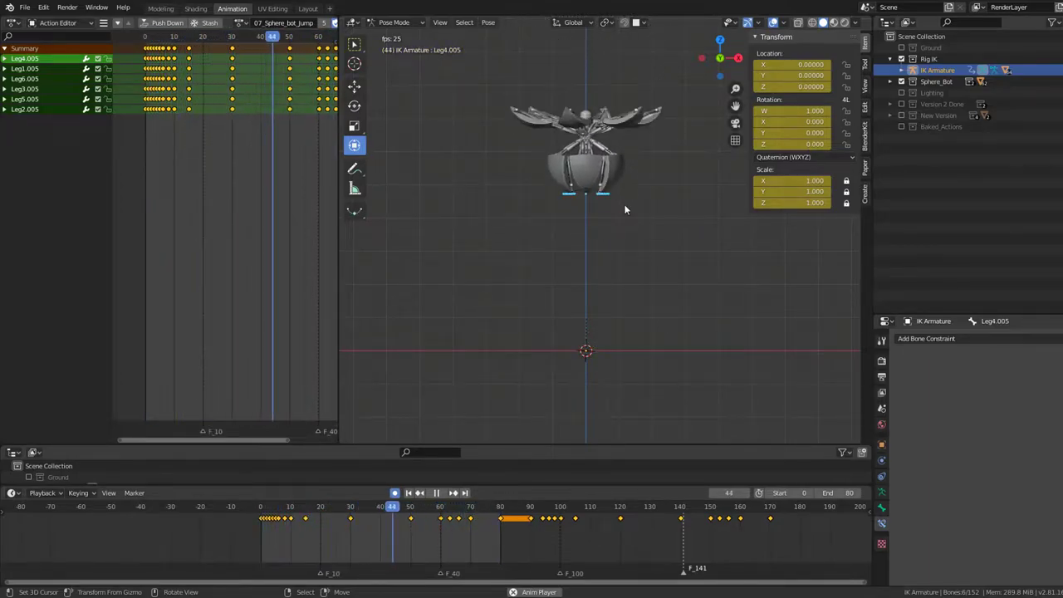
Stop playback, scrub to frame 64 in front ortho view, and raise Leg4.005 slightly along Z.
{"action": "key", "text": "space"}
{"action": "scroll", "coordinate": [632, 261], "scroll_direction": "up", "scroll_amount": 4}
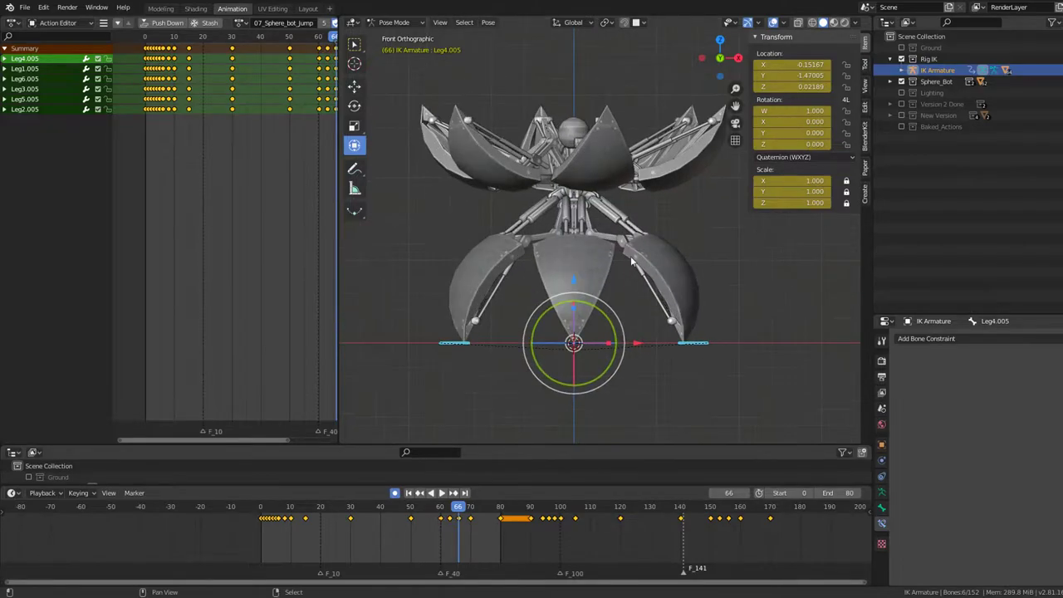
{"action": "scroll", "coordinate": [631, 262], "scroll_direction": "up", "scroll_amount": 3}
{"action": "scroll", "coordinate": [598, 241], "scroll_direction": "down", "scroll_amount": 2}
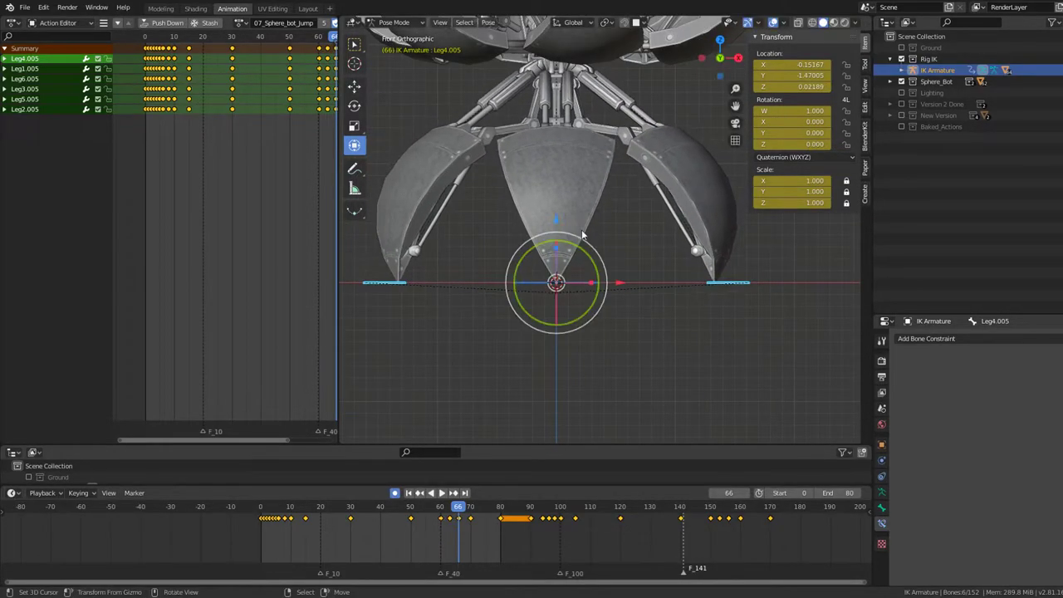
{"action": "scroll", "coordinate": [582, 236], "scroll_direction": "up", "scroll_amount": 1}
{"action": "scroll", "coordinate": [586, 235], "scroll_direction": "up", "scroll_amount": 1}
{"action": "scroll", "coordinate": [591, 234], "scroll_direction": "up", "scroll_amount": 2}
{"action": "scroll", "coordinate": [595, 234], "scroll_direction": "up", "scroll_amount": 1}
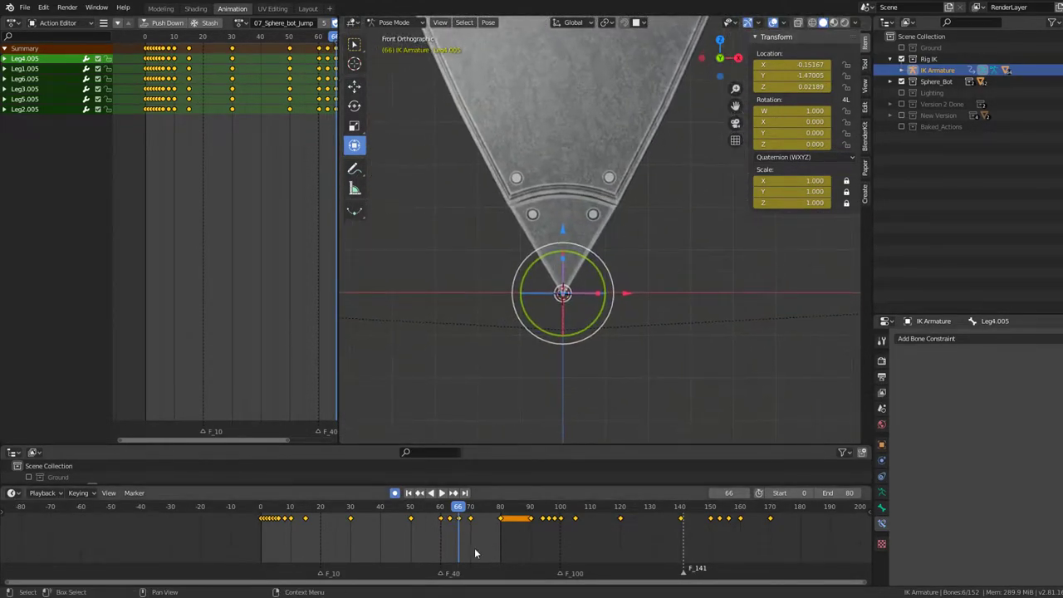
{"action": "mouse_move", "coordinate": [458, 537]}
{"action": "left_mouse_down"}
{"action": "mouse_move", "coordinate": [441, 537]}
{"action": "mouse_move", "coordinate": [452, 538]}
{"action": "left_mouse_up"}
{"action": "middle_click_drag", "start_coordinate": [582, 316], "coordinate": [615, 248]}
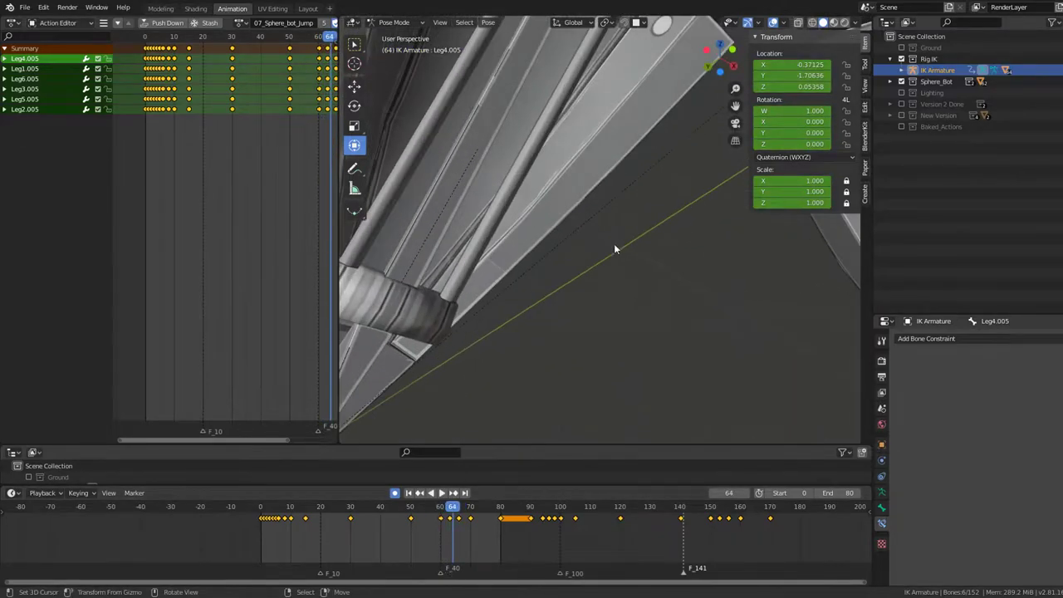
{"action": "key", "text": "KP_1"}
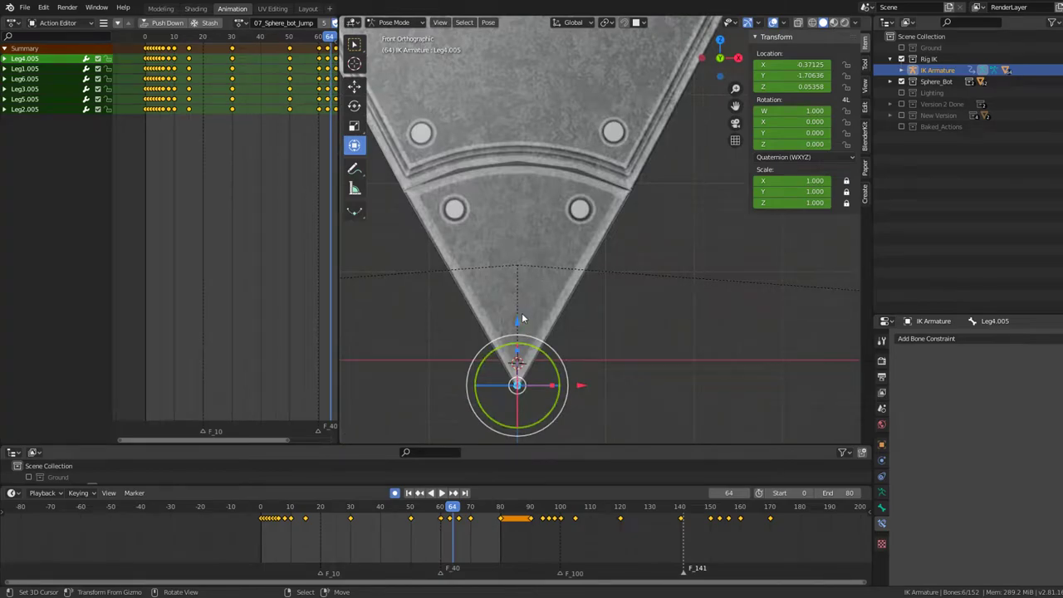
{"action": "left_click_drag", "start_coordinate": [522, 318], "coordinate": [517, 296]}
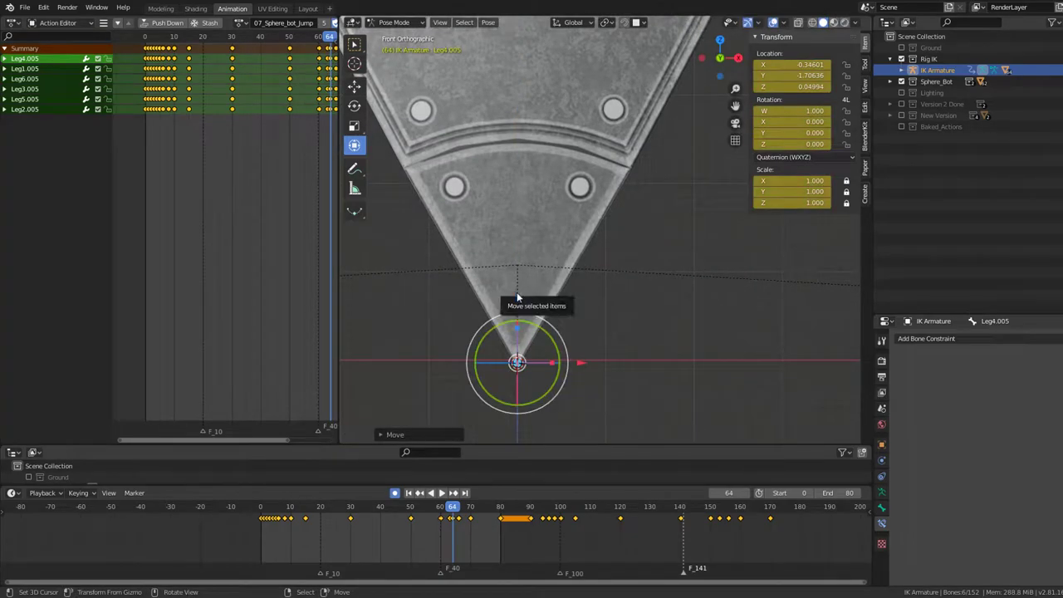
{"action": "key", "text": "Right"}
{"action": "key", "text": "Right"}
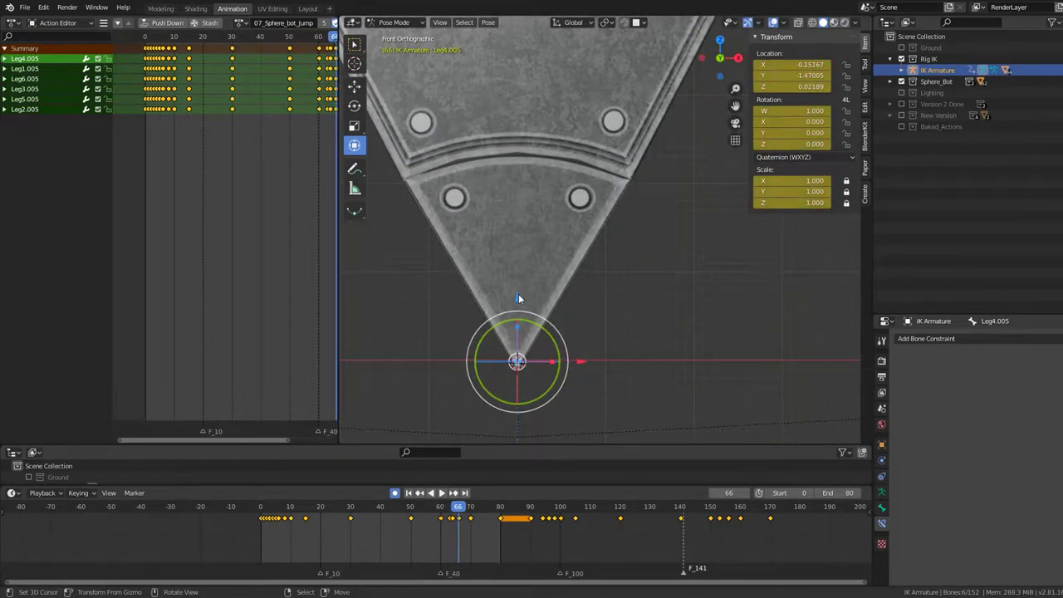
{"action": "key", "text": "Right"}
Key Leg4.005's Z height on frames 67 through 70, then play the animation.
{"action": "key", "text": "g"}
{"action": "key", "text": "z"}
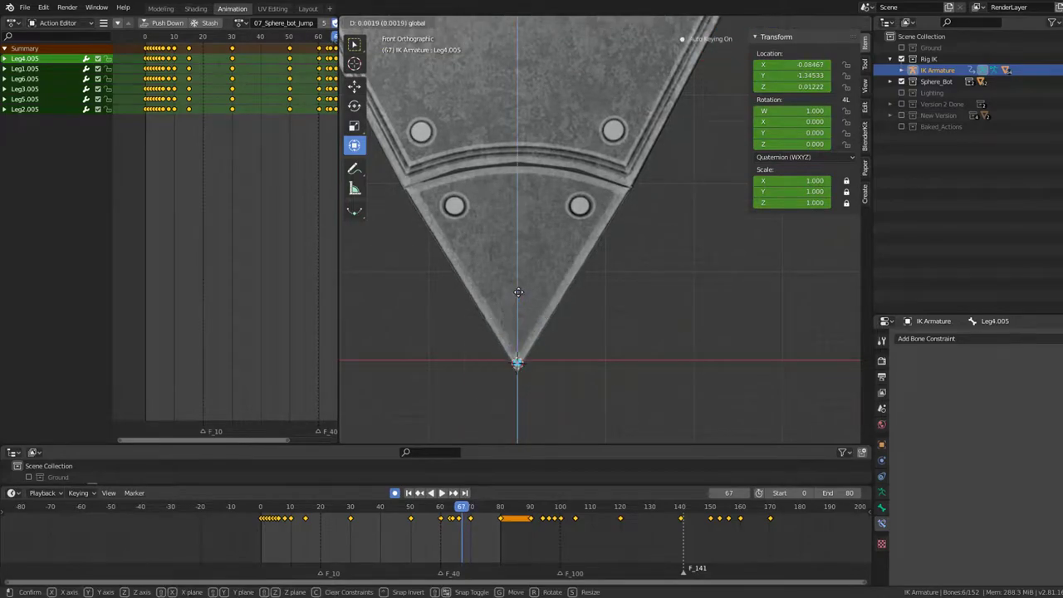
{"action": "left_click", "coordinate": [518, 289]}
{"action": "key", "text": "Right"}
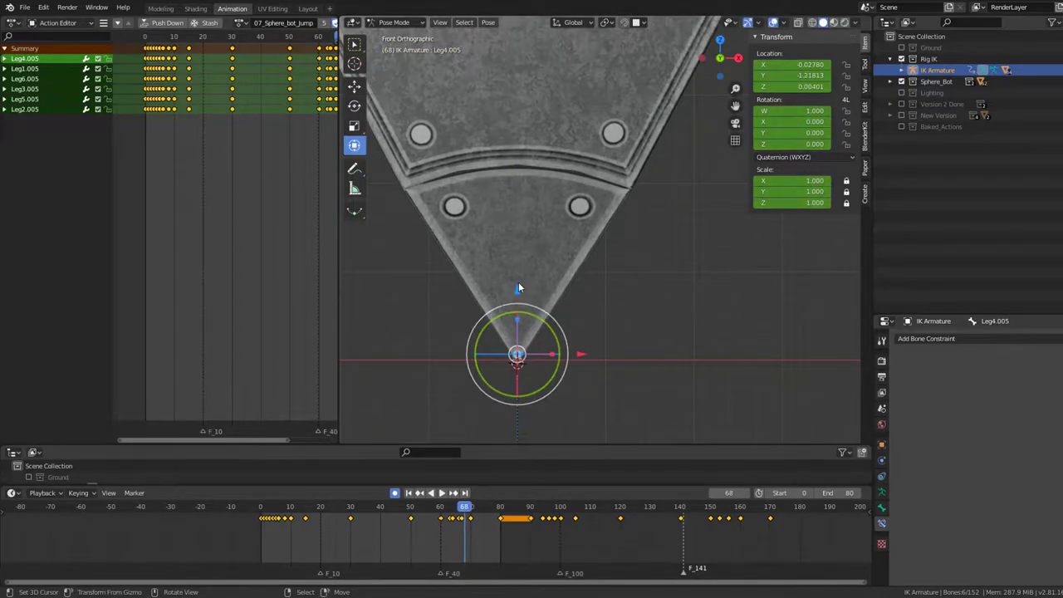
{"action": "key", "text": "Right"}
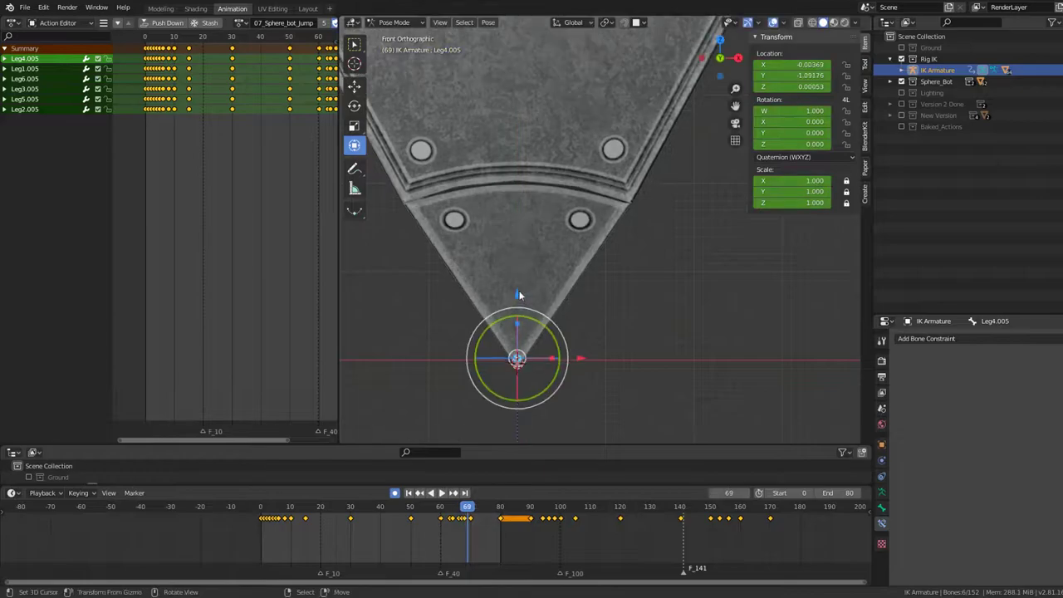
{"action": "key", "text": "g"}
{"action": "key", "text": "z"}
{"action": "left_click", "coordinate": [519, 289]}
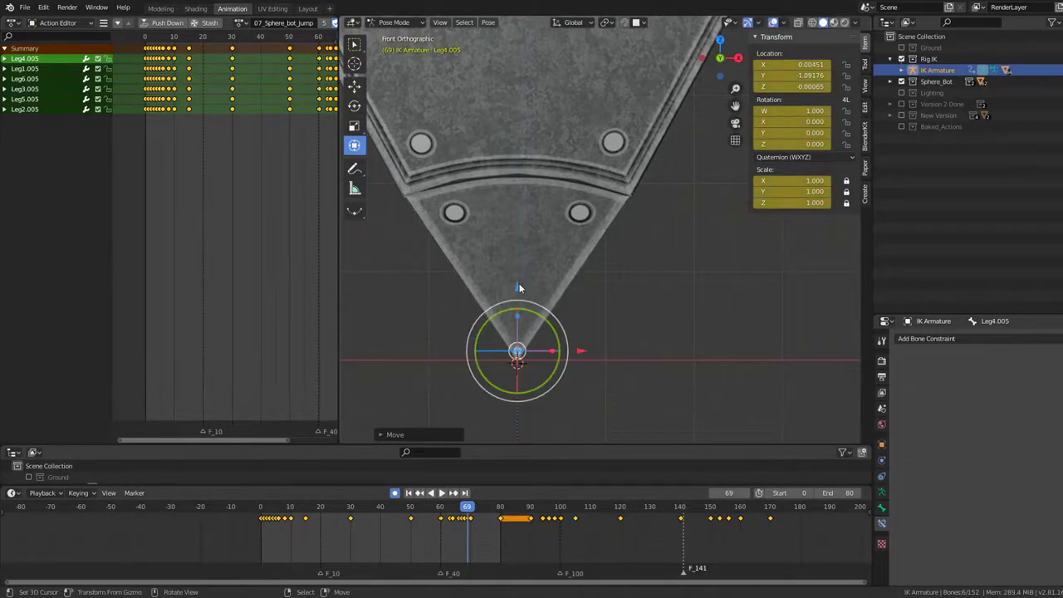
{"action": "key", "text": "Right"}
{"action": "left_click", "coordinate": [518, 292]}
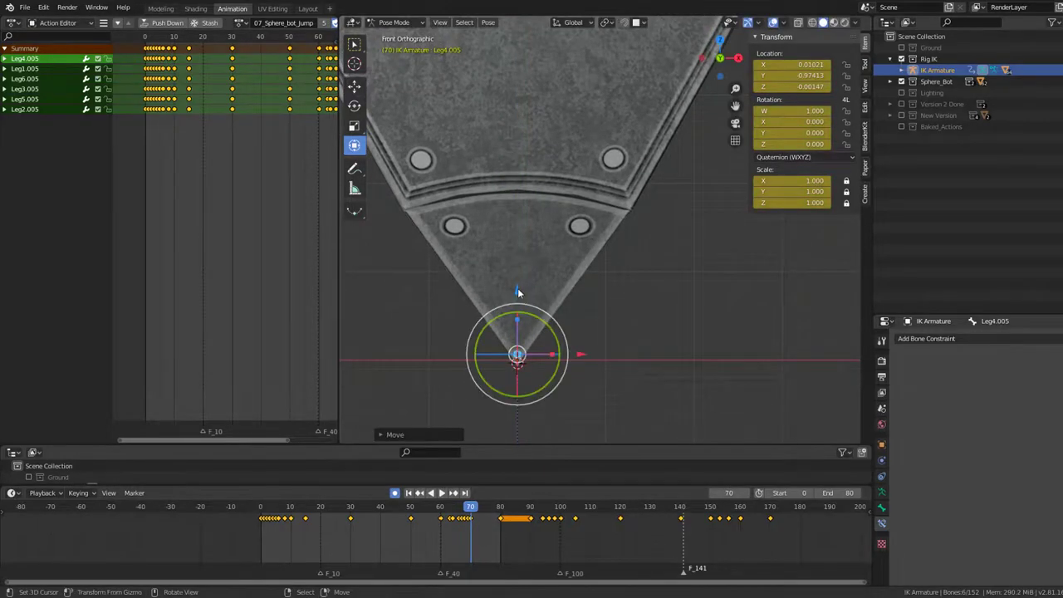
{"action": "key", "text": "Right"}
{"action": "key", "text": "Right"}
{"action": "key", "text": "space"}
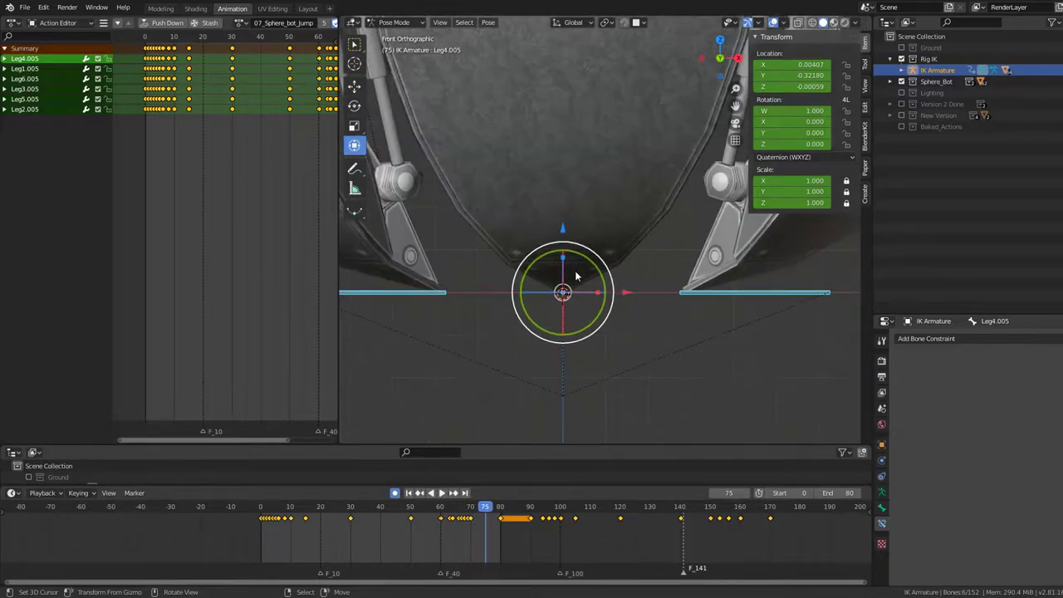
{"action": "mouse_move", "coordinate": [615, 201]}
{"action": "middle_mouse_down"}
{"action": "mouse_move", "coordinate": [621, 351]}
{"action": "mouse_move", "coordinate": [605, 234]}
{"action": "mouse_move", "coordinate": [580, 192]}
{"action": "middle_mouse_up"}
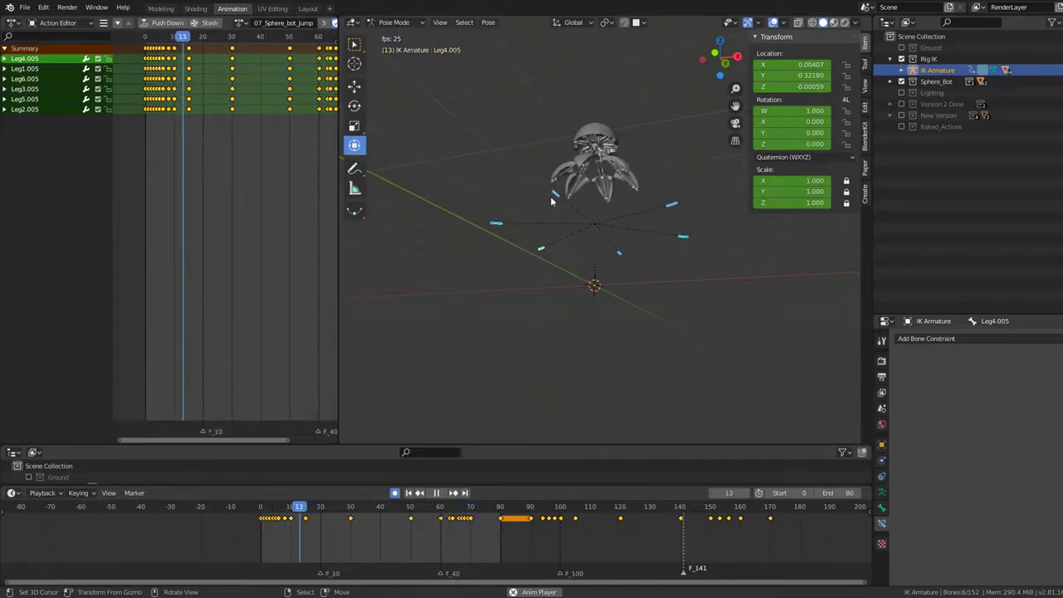
Stop the orbiting playback at frame 0 and widen the action editor beside the 3D view.
{"action": "mouse_move", "coordinate": [602, 194]}
{"action": "middle_mouse_down"}
{"action": "mouse_move", "coordinate": [612, 187]}
{"action": "mouse_move", "coordinate": [607, 233]}
{"action": "middle_mouse_up"}
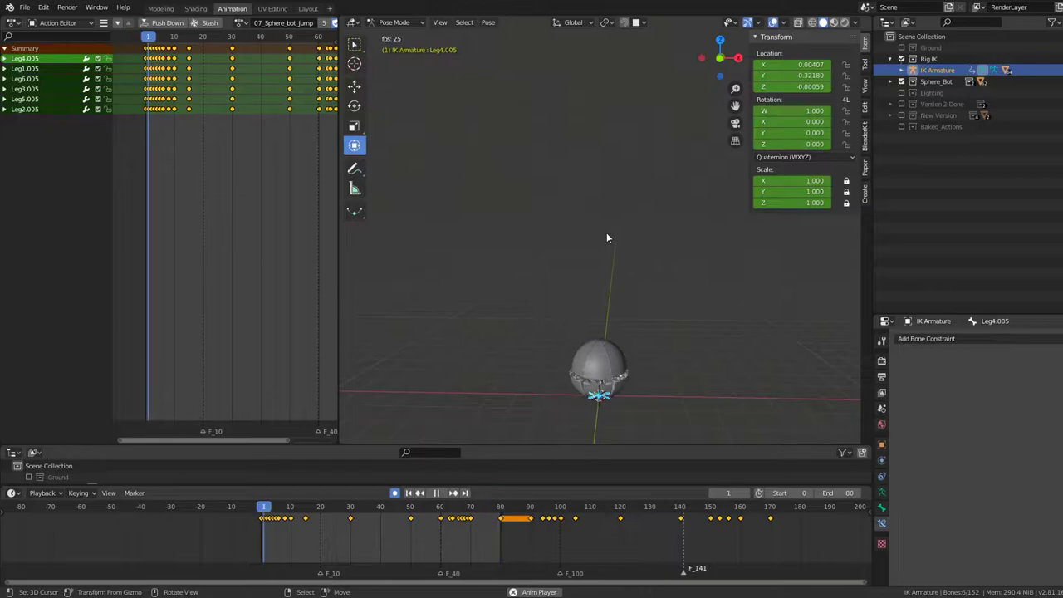
{"action": "key", "text": "space"}
{"action": "left_click_drag", "start_coordinate": [275, 541], "coordinate": [244, 533]}
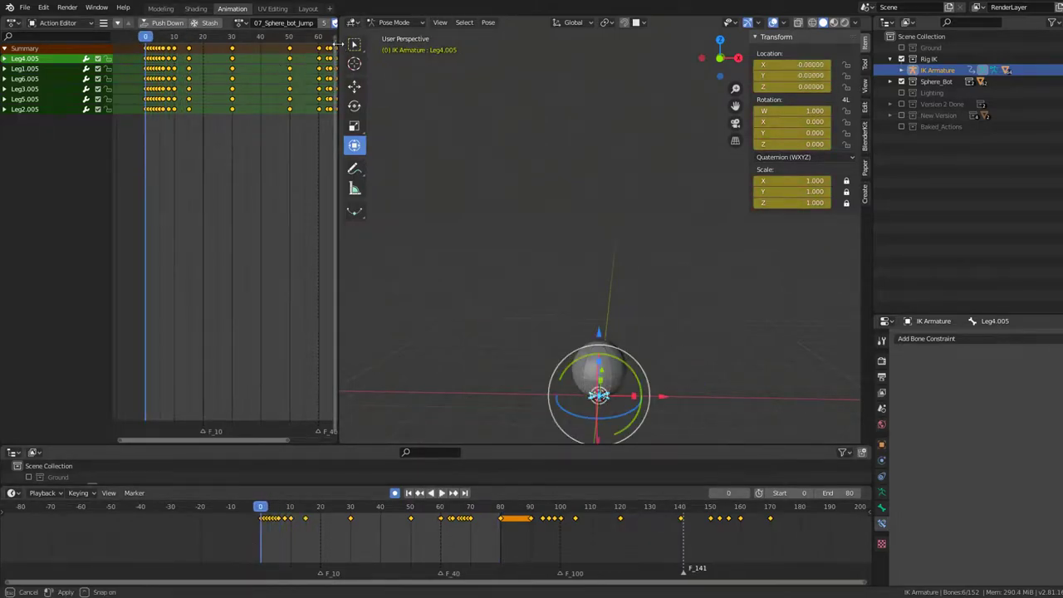
{"action": "left_click_drag", "start_coordinate": [337, 44], "coordinate": [437, 50]}
Switch the Outliner to Blender File display and expand its Actions list.
{"action": "left_click", "coordinate": [909, 23]}
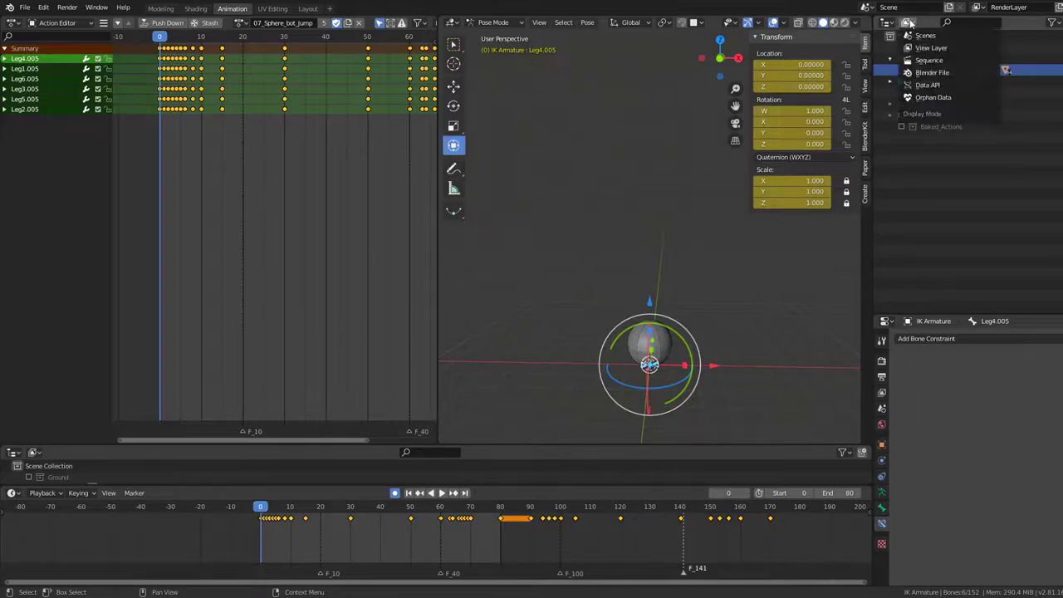
{"action": "left_click", "coordinate": [930, 73]}
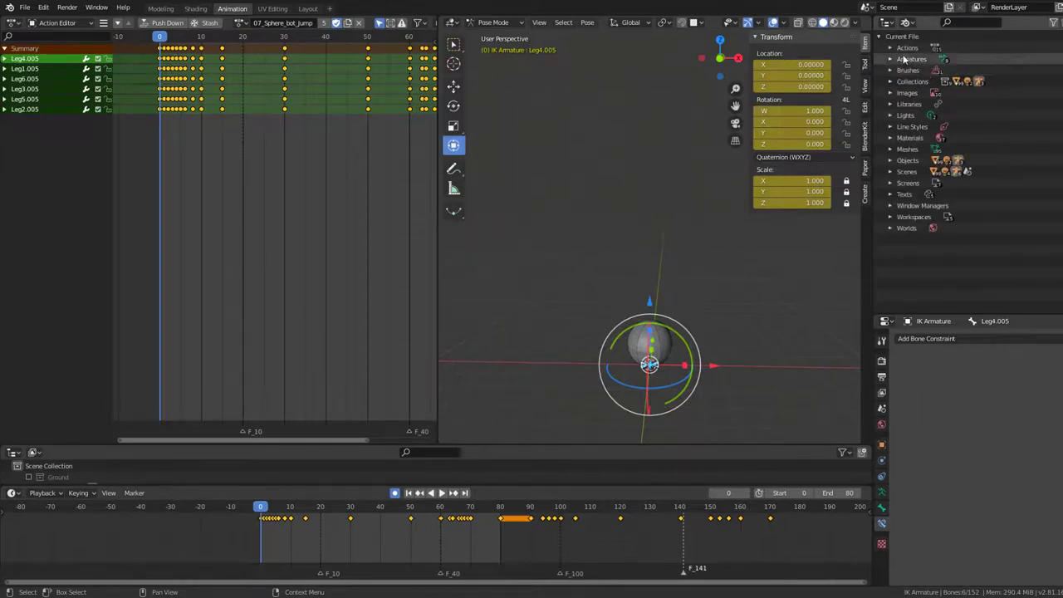
{"action": "left_click", "coordinate": [890, 47]}
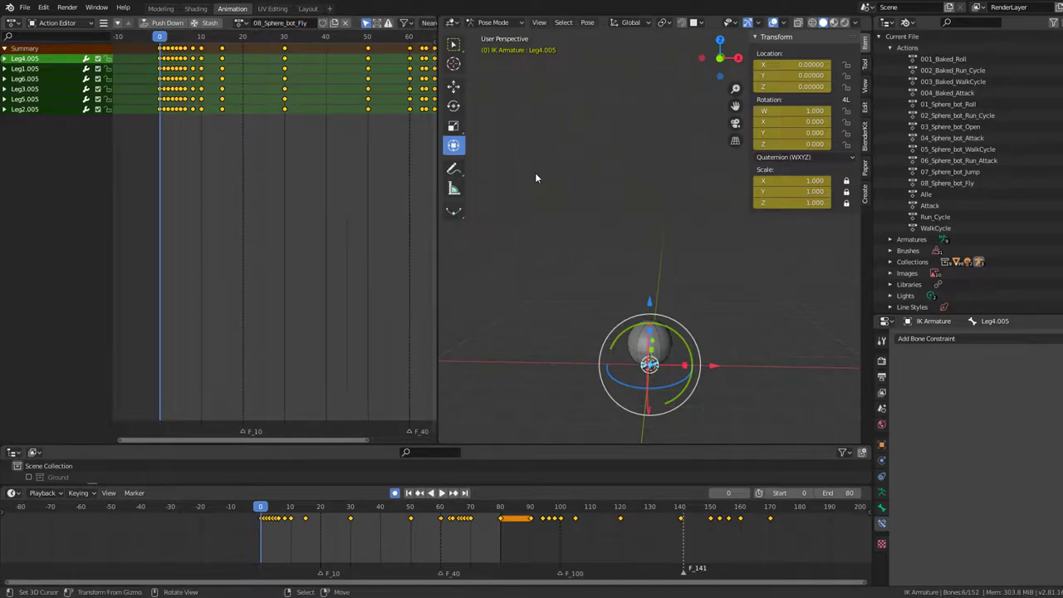
Keep 08_Sphere_bot_Fly as the active action, stop playback at frame 39 and reframe the robot.
{"action": "left_click", "coordinate": [242, 23]}
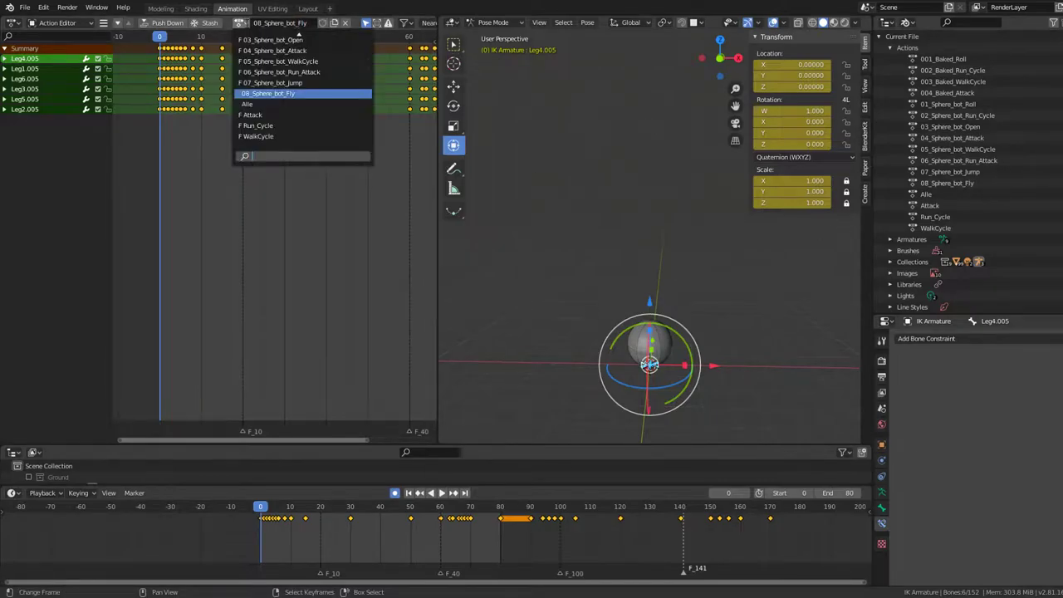
{"action": "left_click", "coordinate": [246, 26]}
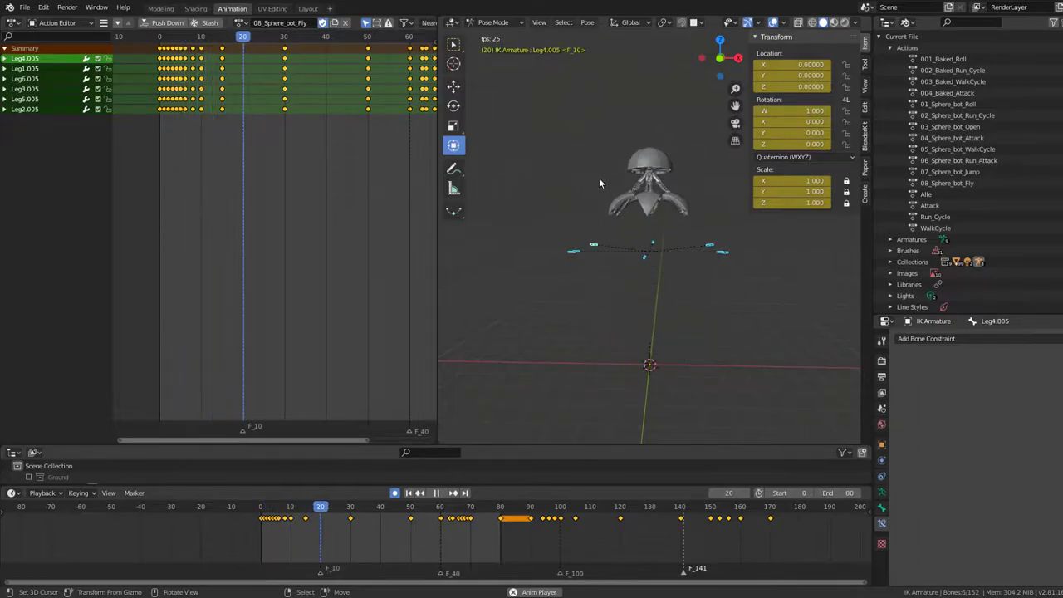
{"action": "key", "text": "space"}
{"action": "middle_click_drag", "start_coordinate": [599, 178], "coordinate": [598, 240], "text": "shift"}
{"action": "scroll", "coordinate": [599, 240], "scroll_direction": "up", "scroll_amount": 4}
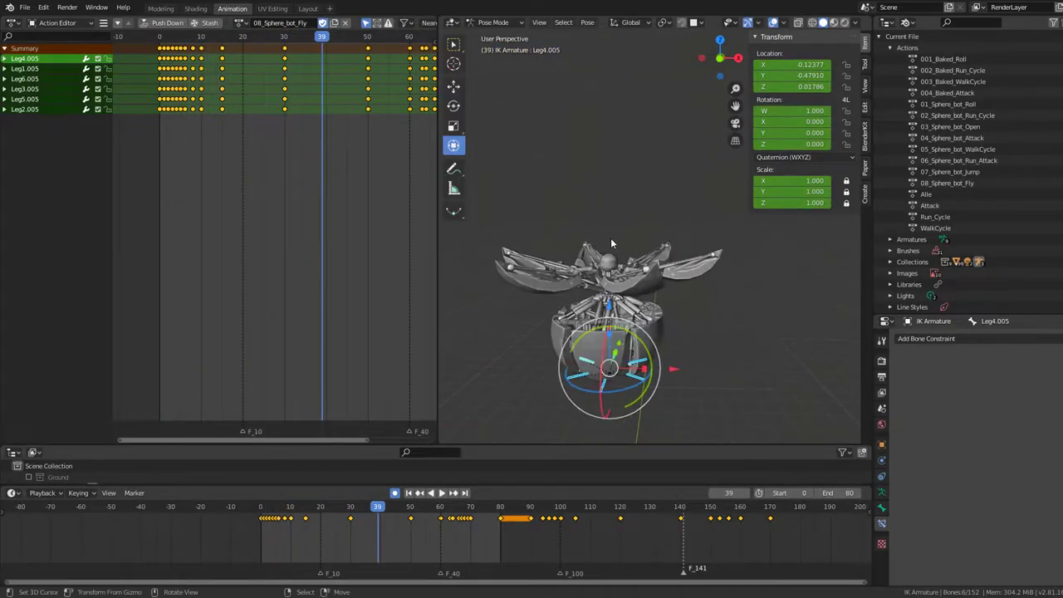
Step through frames 27 to 40 to inspect the flying motion.
{"action": "key", "text": "Left"}
{"action": "key", "text": "Left"}
{"action": "key", "text": "Left"}
{"action": "key", "text": "Left"}
{"action": "key", "text": "Left"}
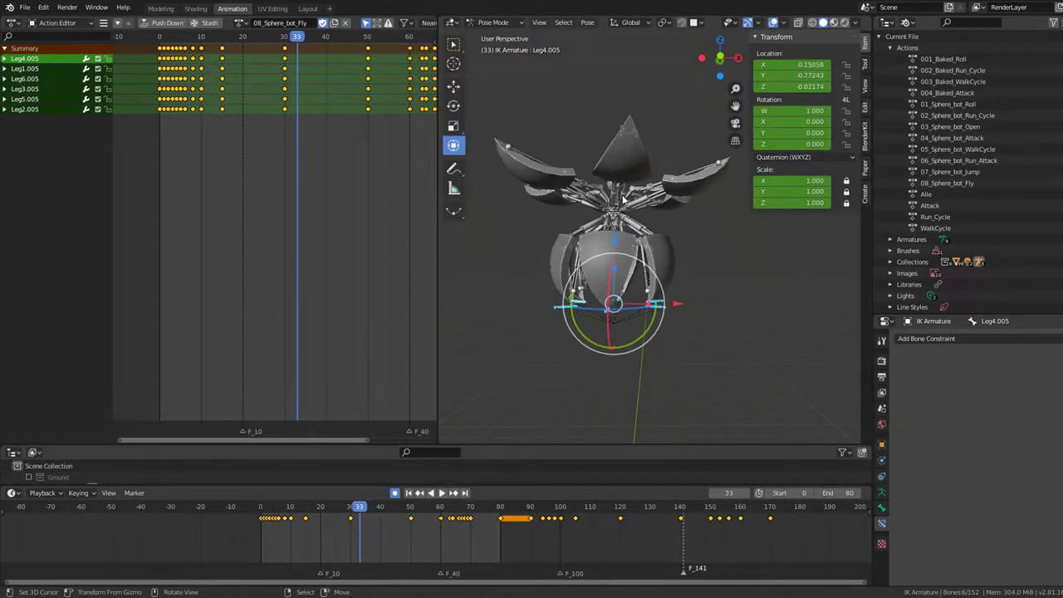
{"action": "key", "text": "Left"}
{"action": "key", "text": "Left"}
{"action": "key", "text": "Left"}
{"action": "key", "text": "Left"}
{"action": "key", "text": "Left"}
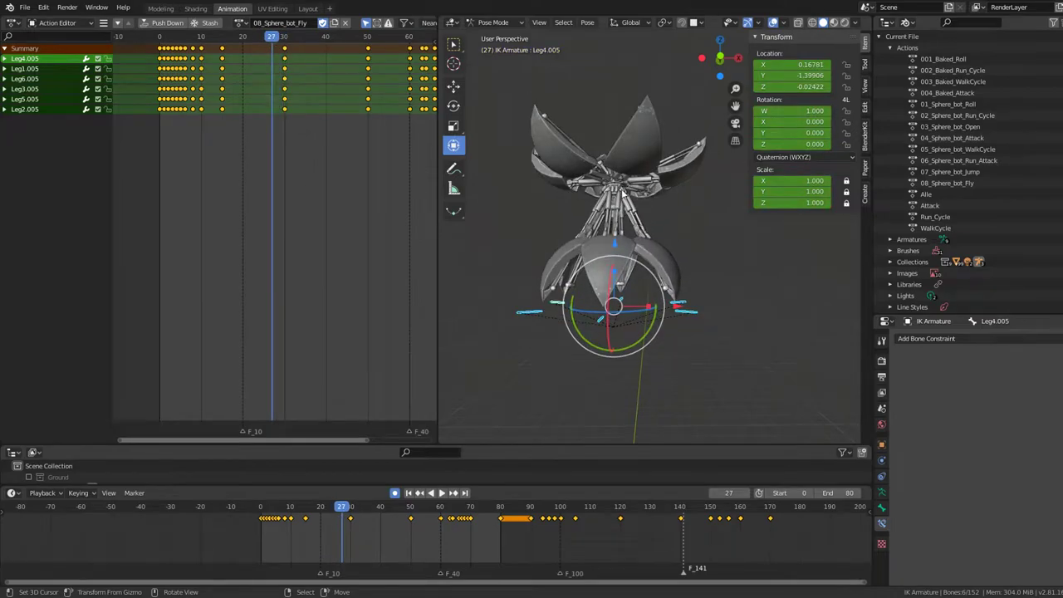
{"action": "key", "text": "Right"}
{"action": "key", "text": "Right"}
{"action": "key", "text": "Right"}
{"action": "key", "text": "Right"}
{"action": "key", "text": "Right"}
{"action": "key", "text": "Right"}
{"action": "key", "text": "Right"}
{"action": "key", "text": "Right"}
{"action": "key", "text": "Right"}
{"action": "key", "text": "Right"}
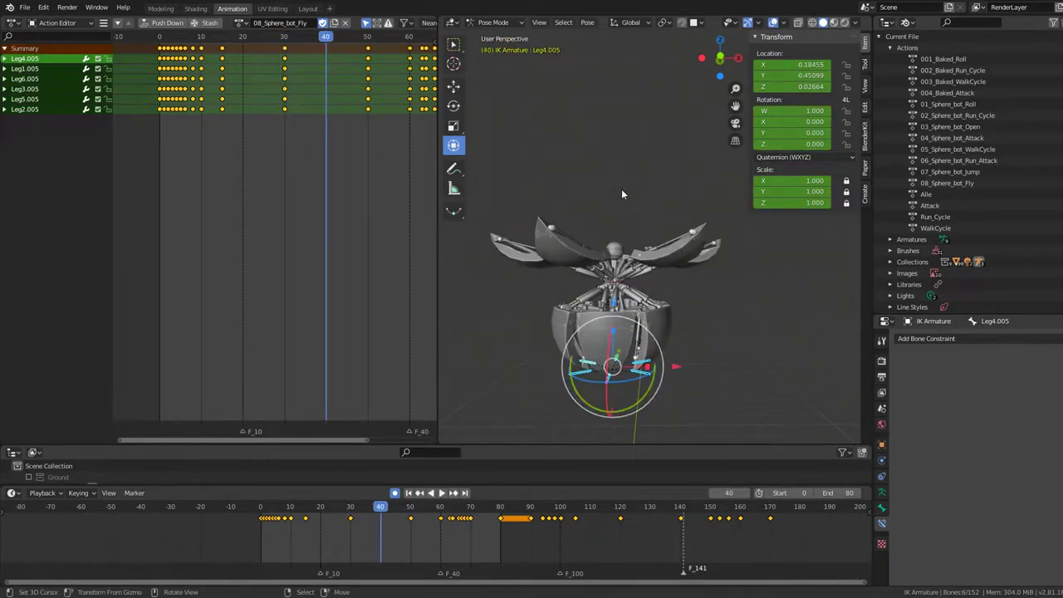
{"action": "key", "text": "Left"}
{"action": "key", "text": "Left"}
{"action": "key", "text": "Left"}
{"action": "key", "text": "Left"}
{"action": "key", "text": "Left"}
{"action": "key", "text": "Left"}
{"action": "key", "text": "Left"}
{"action": "key", "text": "Left"}
{"action": "key", "text": "Left"}
{"action": "key", "text": "Left"}
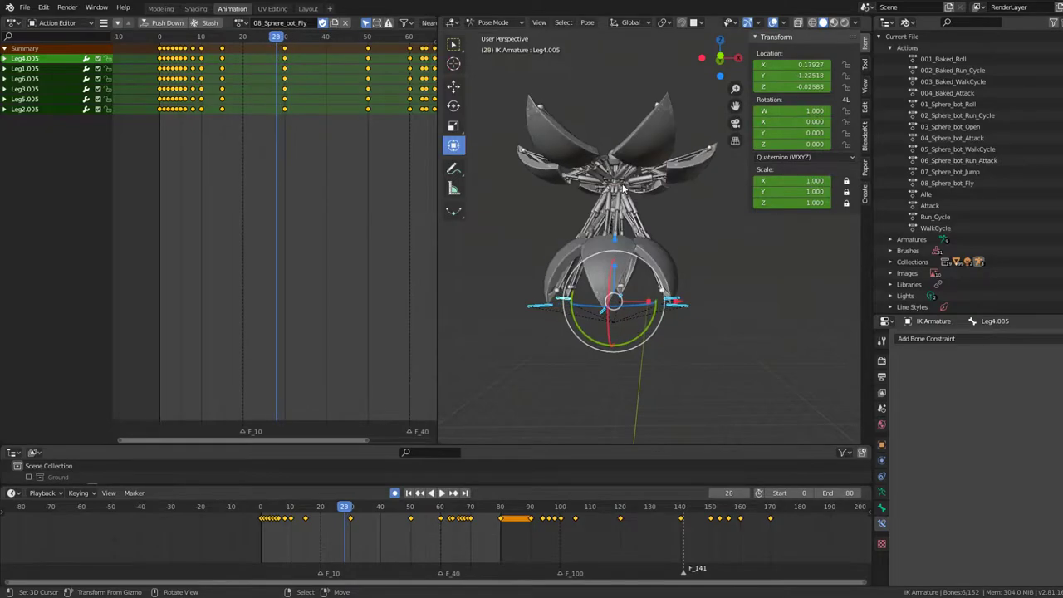
{"action": "key", "text": "Left"}
{"action": "key", "text": "Right"}
{"action": "key", "text": "Right"}
{"action": "key", "text": "Right"}
{"action": "key", "text": "Right"}
{"action": "key", "text": "Right"}
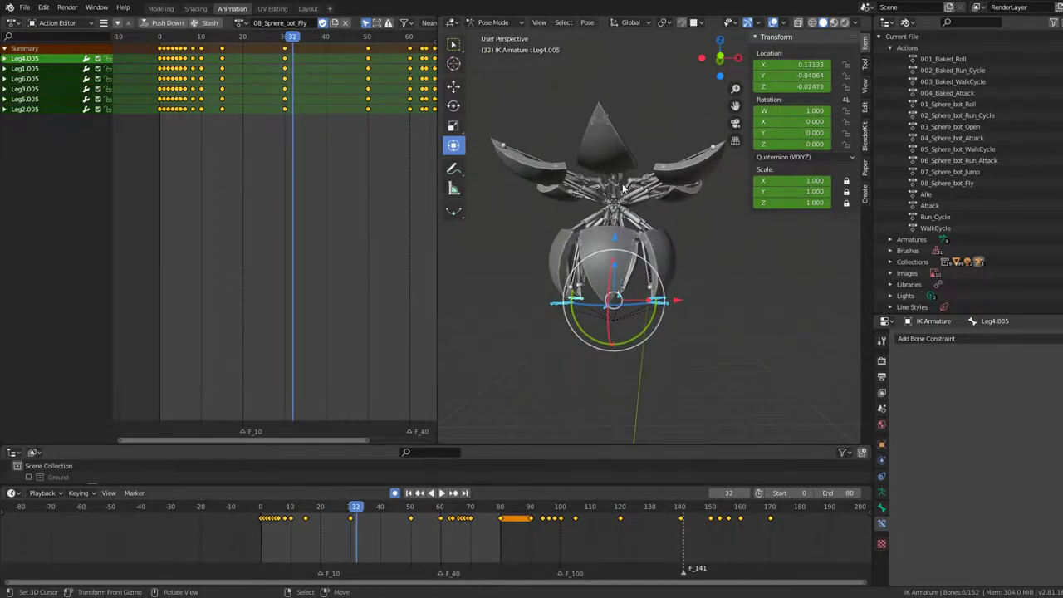
{"action": "key", "text": "Right"}
{"action": "key", "text": "Right"}
{"action": "key", "text": "Right"}
{"action": "key", "text": "Right"}
{"action": "key", "text": "Right"}
{"action": "key", "text": "Right"}
{"action": "key", "text": "Right"}
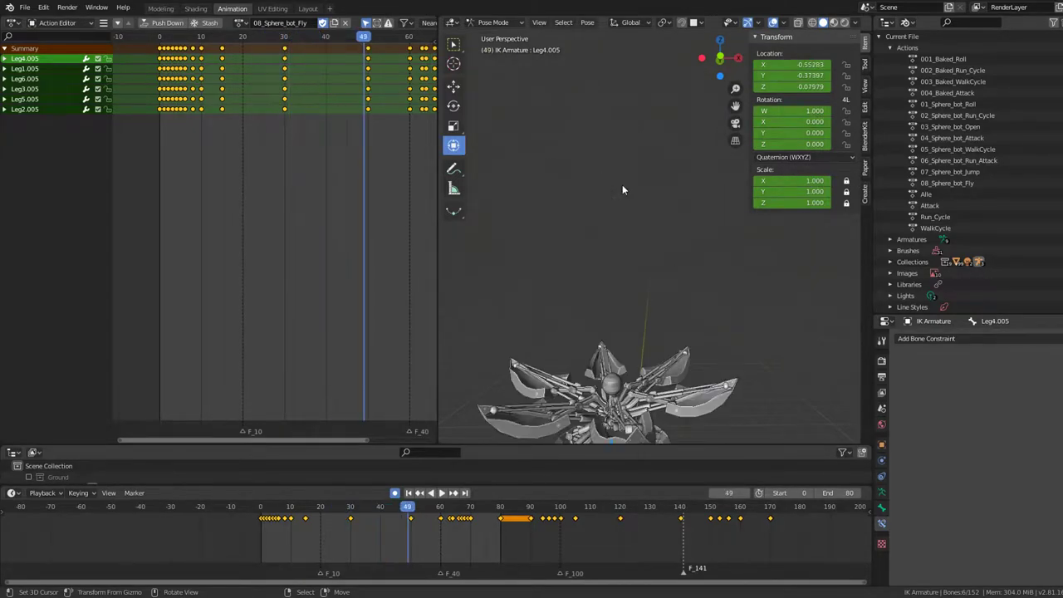
{"action": "key", "text": "Right"}
{"action": "key", "text": "Right"}
{"action": "key", "text": "Right"}
{"action": "key", "text": "Right"}
{"action": "key", "text": "Right"}
{"action": "key", "text": "Right"}
{"action": "key", "text": "Right"}
{"action": "key", "text": "Right"}
{"action": "key", "text": "Right"}
Recentre the sphere in view and reveal all hidden bones with Alt+H.
{"action": "mouse_move", "coordinate": [613, 258]}
{"action": "middle_mouse_down"}
{"action": "mouse_move", "coordinate": [618, 128]}
{"action": "mouse_move", "coordinate": [579, 206]}
{"action": "mouse_move", "coordinate": [657, 230]}
{"action": "middle_mouse_up"}
{"action": "key", "text": "Left"}
{"action": "key", "text": "Left"}
{"action": "key", "text": "Left"}
{"action": "key", "text": "Left"}
{"action": "key", "text": "Left"}
{"action": "key", "text": "Left"}
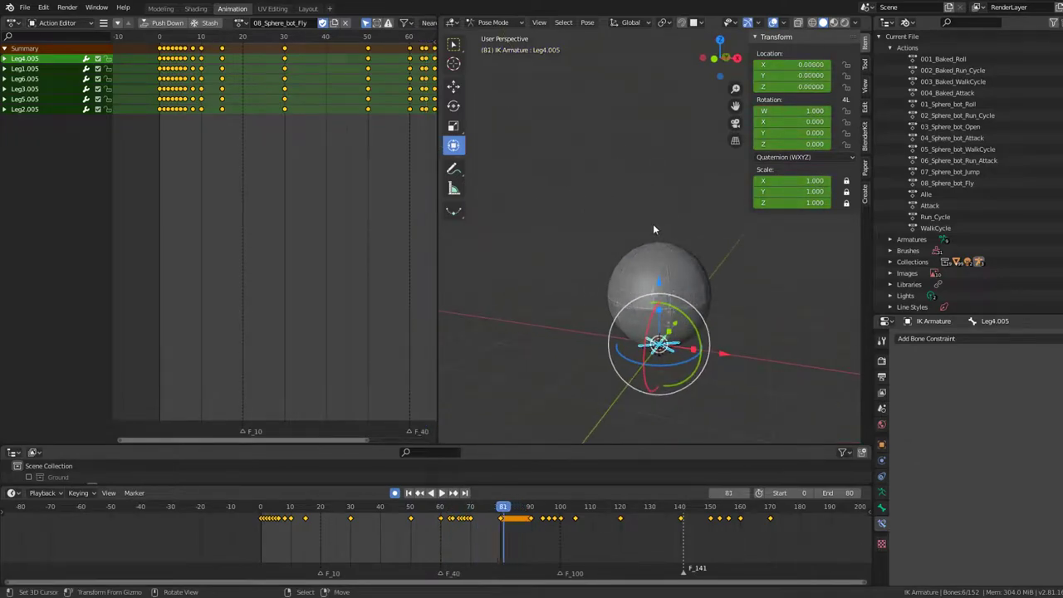
{"action": "key", "text": "alt+h"}
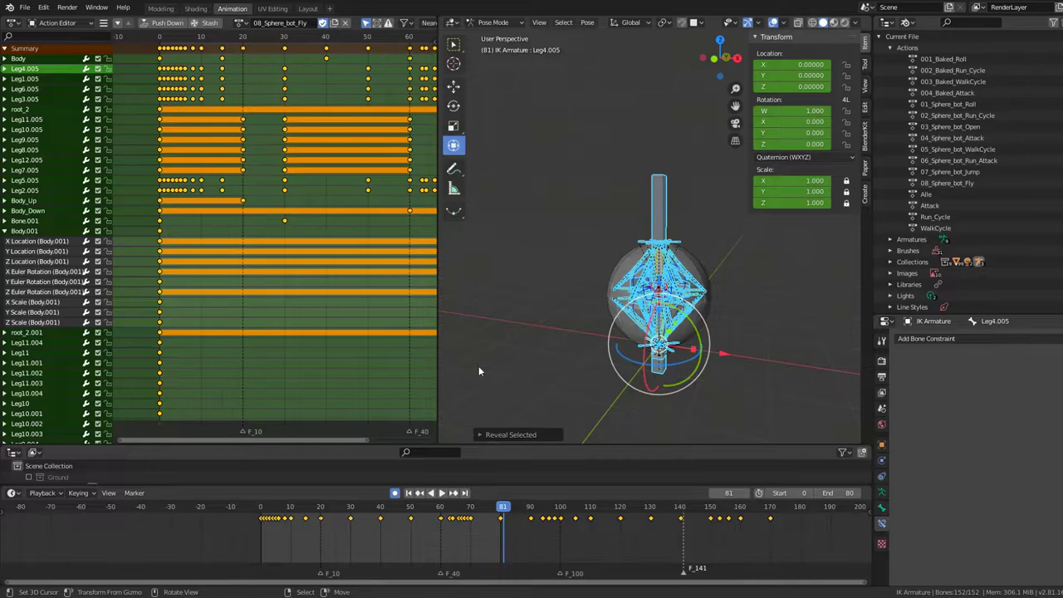
Frame the armature, select Bone.001 and remove all of its keyframes from the action.
{"action": "key", "text": "space"}
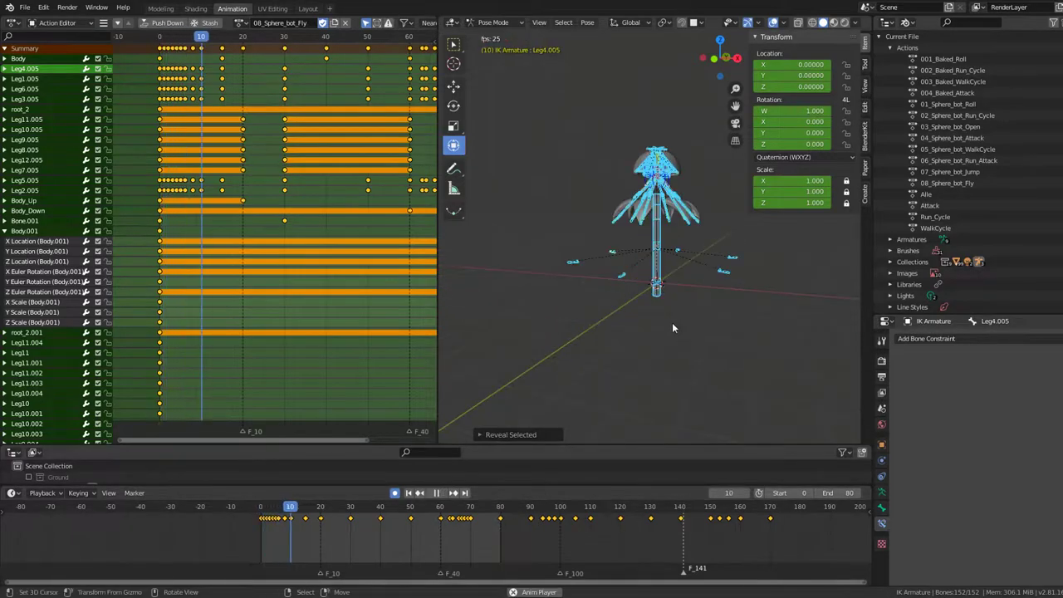
{"action": "key", "text": "KP_Decimal"}
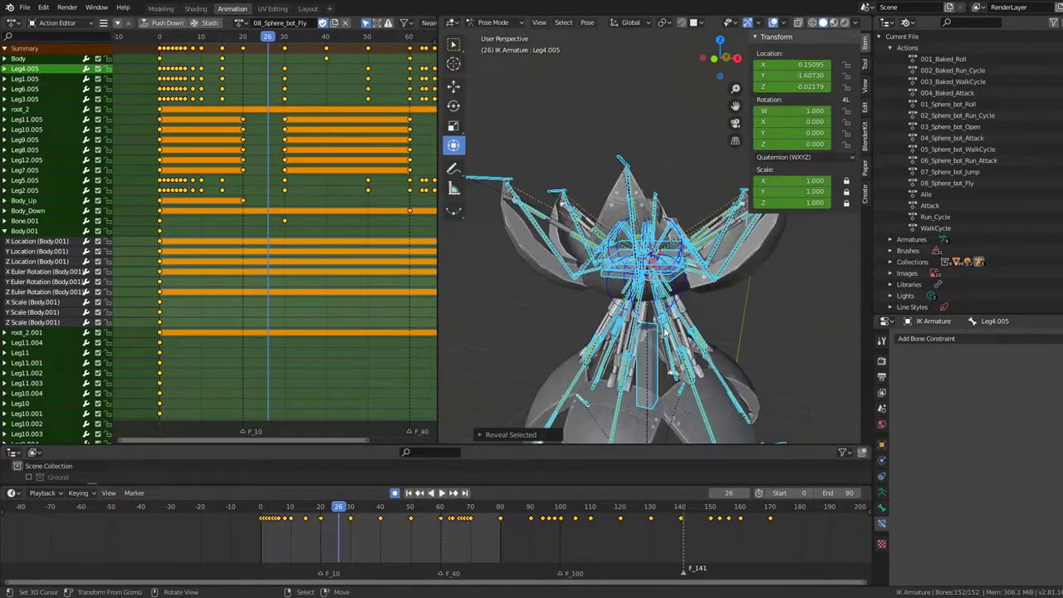
{"action": "left_click", "coordinate": [654, 282]}
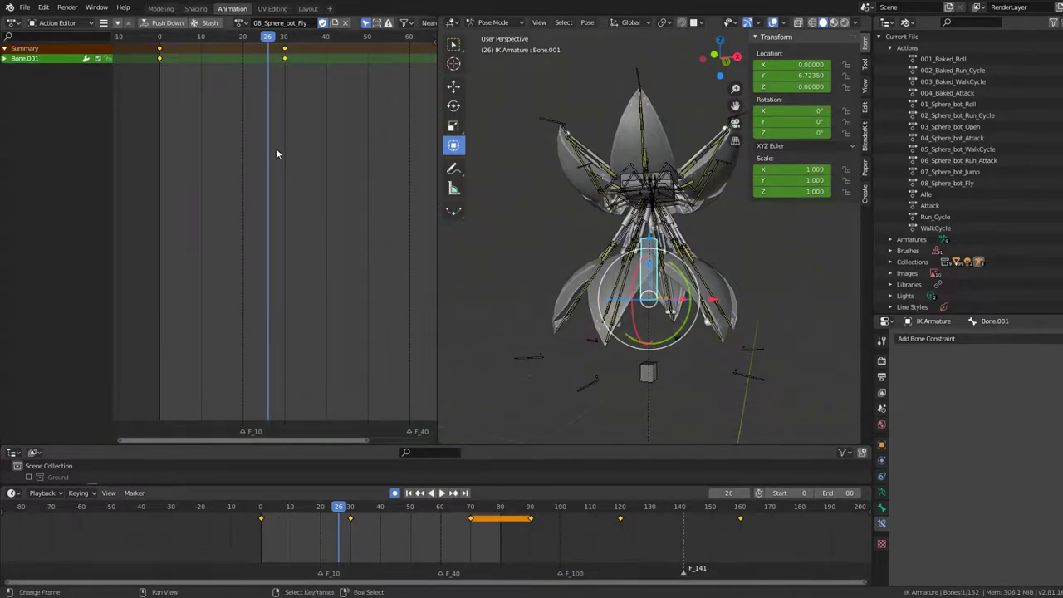
{"action": "left_click", "coordinate": [234, 162]}
{"action": "key", "text": "space"}
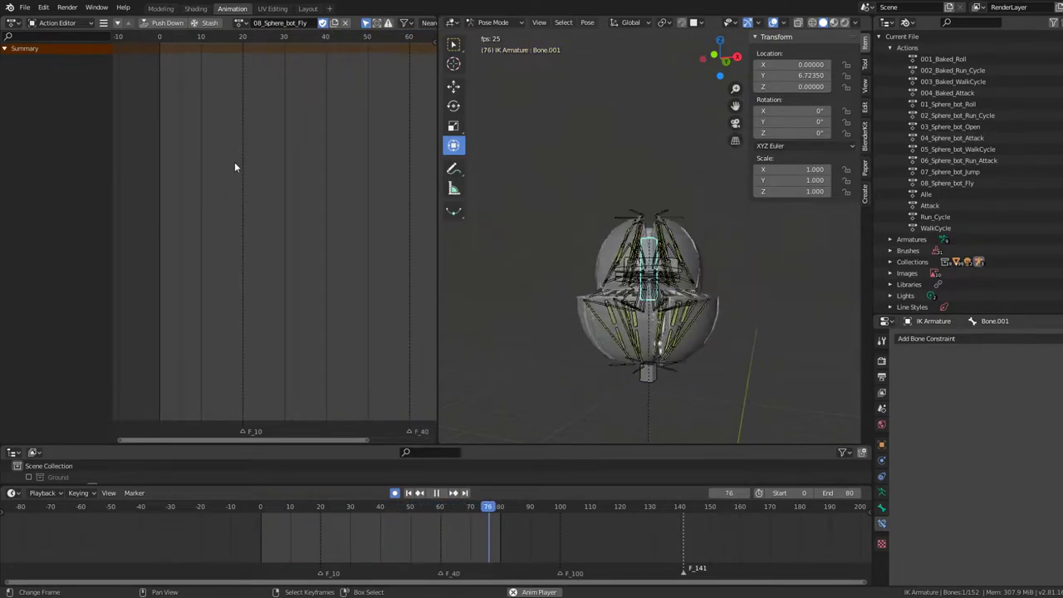
Switch to front orthographic view and preview the flying animation playback.
{"action": "scroll", "coordinate": [630, 324], "scroll_direction": "up", "scroll_amount": 3}
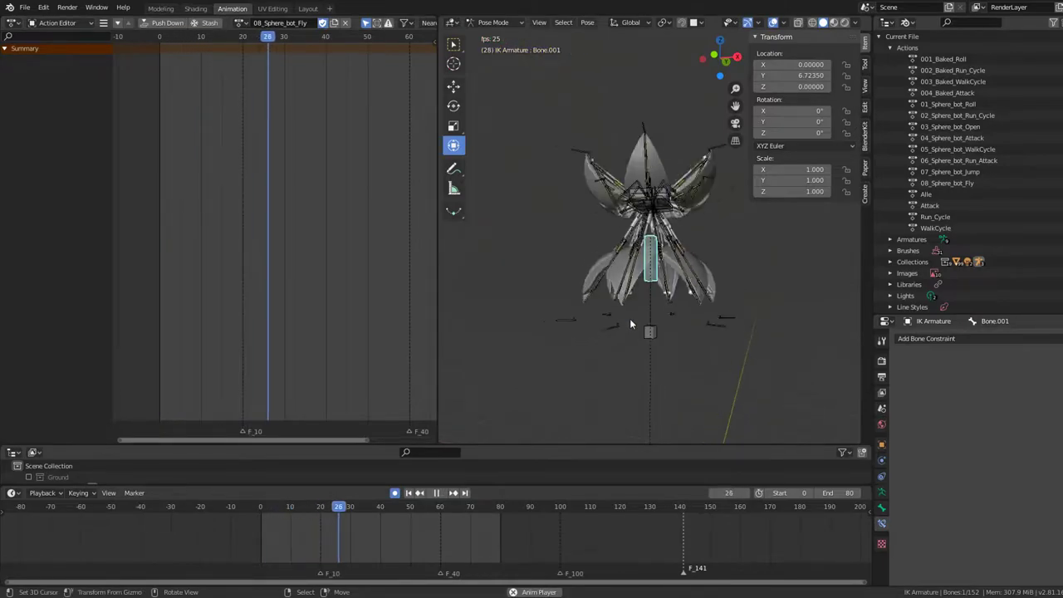
{"action": "key", "text": "space"}
{"action": "scroll", "coordinate": [671, 311], "scroll_direction": "up", "scroll_amount": 2}
{"action": "key", "text": "KP_1"}
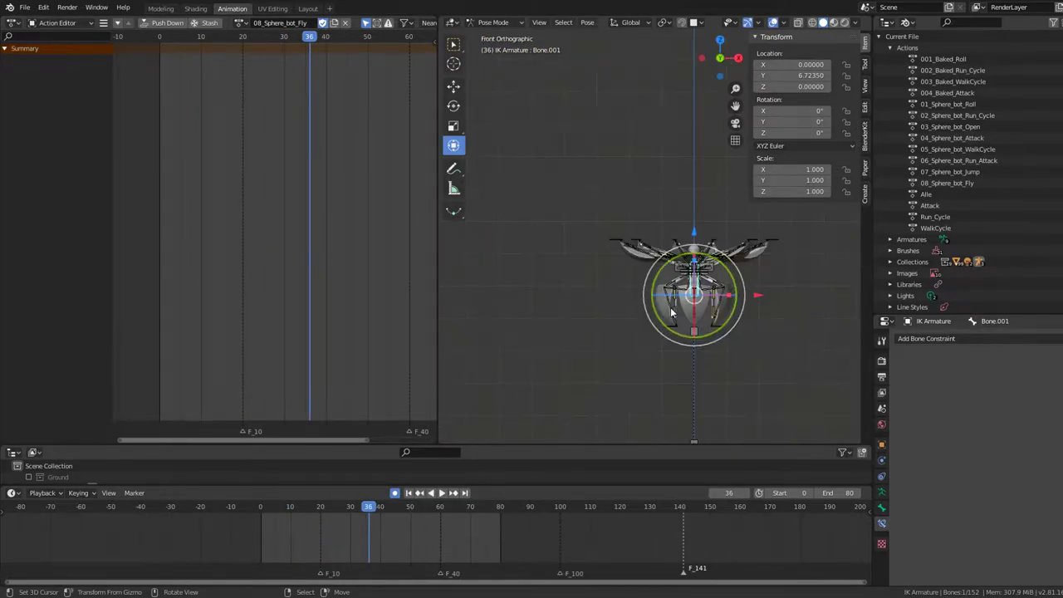
{"action": "scroll", "coordinate": [671, 311], "scroll_direction": "up", "scroll_amount": 1}
{"action": "scroll", "coordinate": [671, 312], "scroll_direction": "up", "scroll_amount": 3}
{"action": "key", "text": "space"}
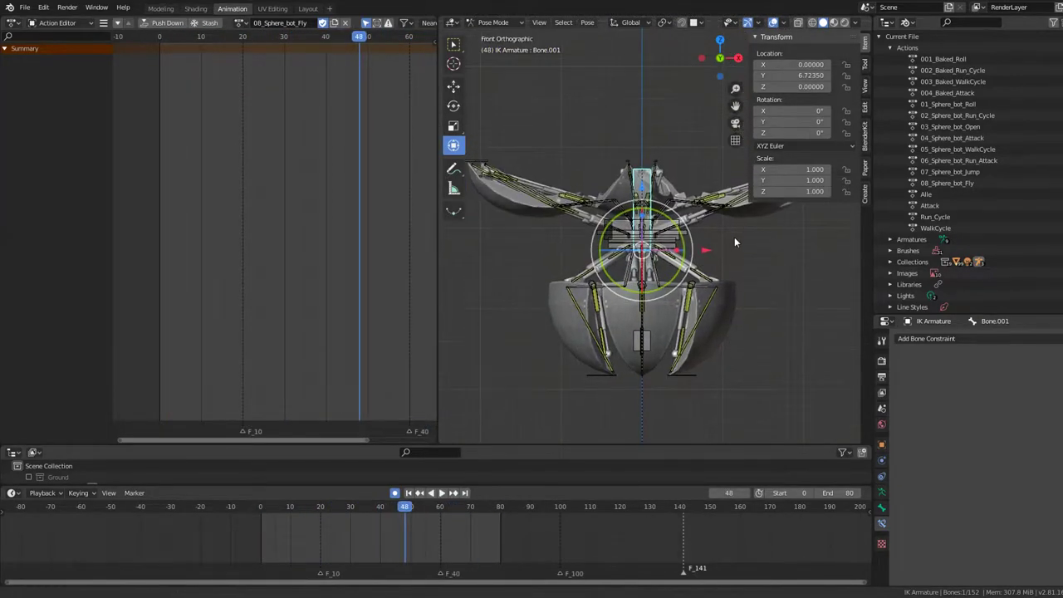
{"action": "key", "text": "space"}
{"action": "scroll", "coordinate": [731, 237], "scroll_direction": "down", "scroll_amount": 4, "text": "alt"}
{"action": "scroll", "coordinate": [732, 237], "scroll_direction": "down", "scroll_amount": 3, "text": "alt"}
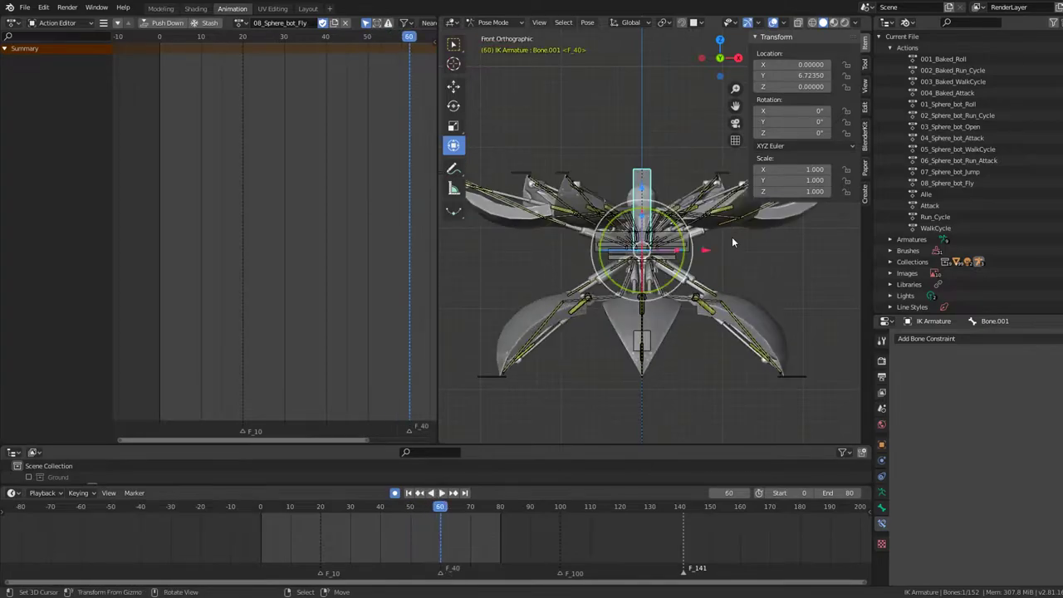
{"action": "scroll", "coordinate": [764, 214], "scroll_direction": "up", "scroll_amount": 2, "text": "alt"}
{"action": "scroll", "coordinate": [764, 214], "scroll_direction": "up", "scroll_amount": 3, "text": "alt"}
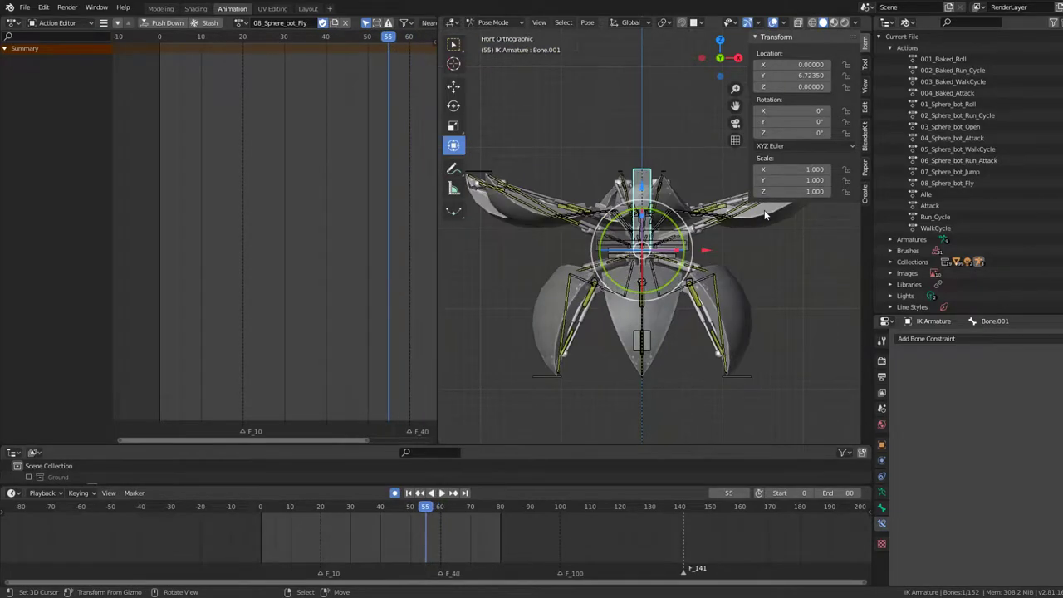
{"action": "scroll", "coordinate": [765, 214], "scroll_direction": "up", "scroll_amount": 9, "text": "alt"}
{"action": "scroll", "coordinate": [764, 214], "scroll_direction": "up", "scroll_amount": 11, "text": "alt"}
{"action": "scroll", "coordinate": [764, 215], "scroll_direction": "down", "scroll_amount": 7, "text": "alt"}
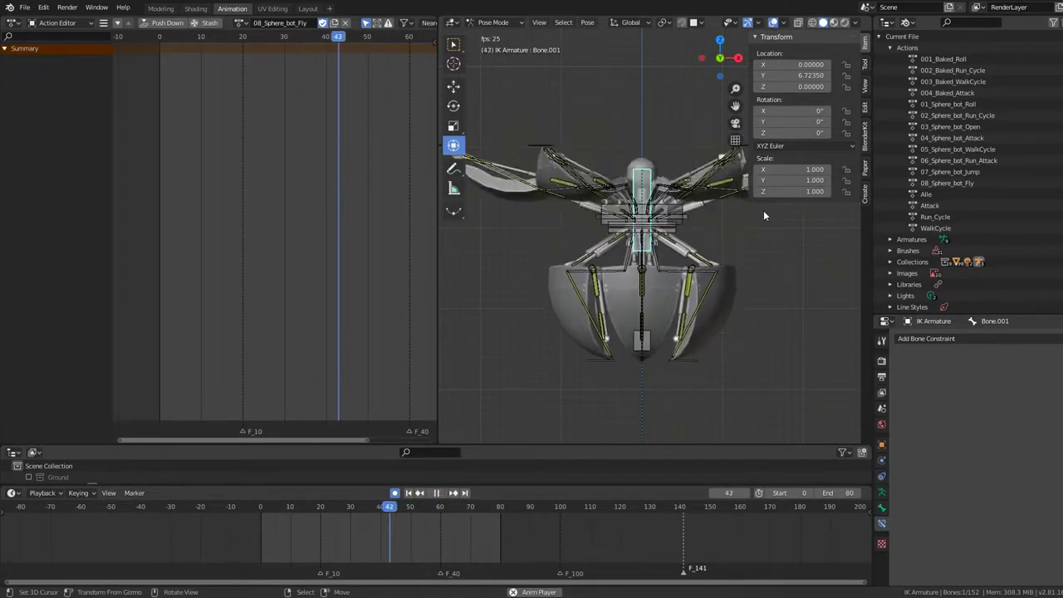
{"action": "scroll", "coordinate": [760, 218], "scroll_direction": "down", "scroll_amount": 7, "text": "alt"}
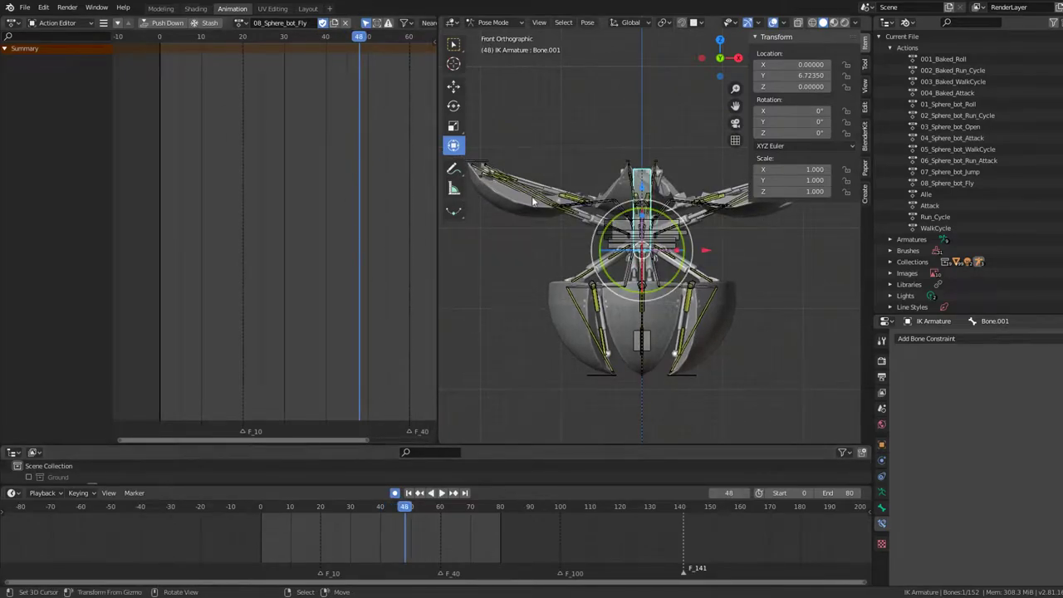
{"action": "scroll", "coordinate": [700, 298], "scroll_direction": "down", "scroll_amount": 2}
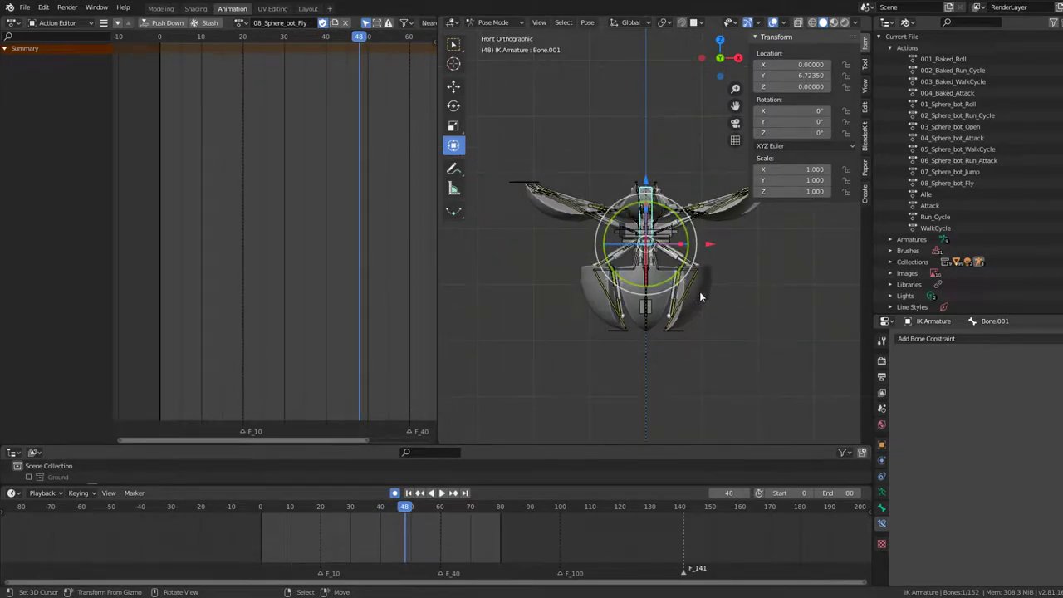
{"action": "scroll", "coordinate": [688, 255], "scroll_direction": "up", "scroll_amount": 1}
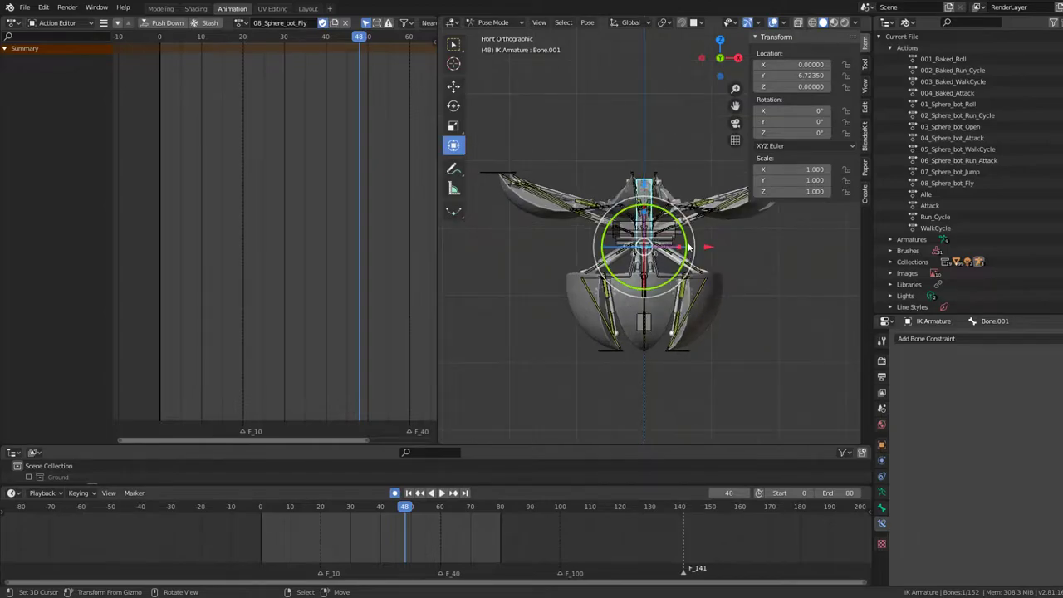
Back in front view, set the scene end frame to 30.
{"action": "middle_click_drag", "start_coordinate": [688, 246], "coordinate": [689, 280]}
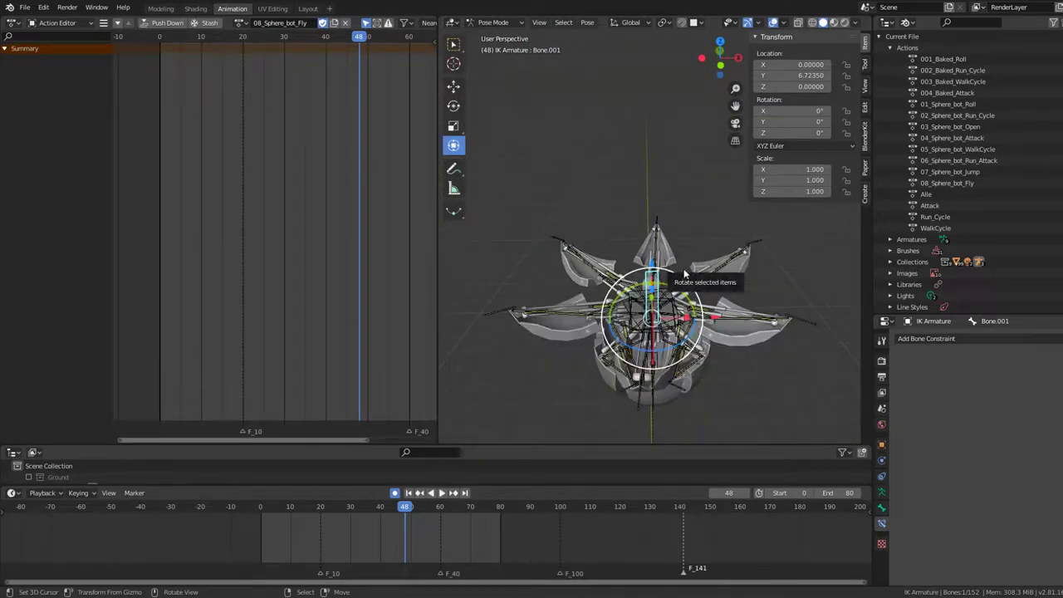
{"action": "key", "text": "KP_1"}
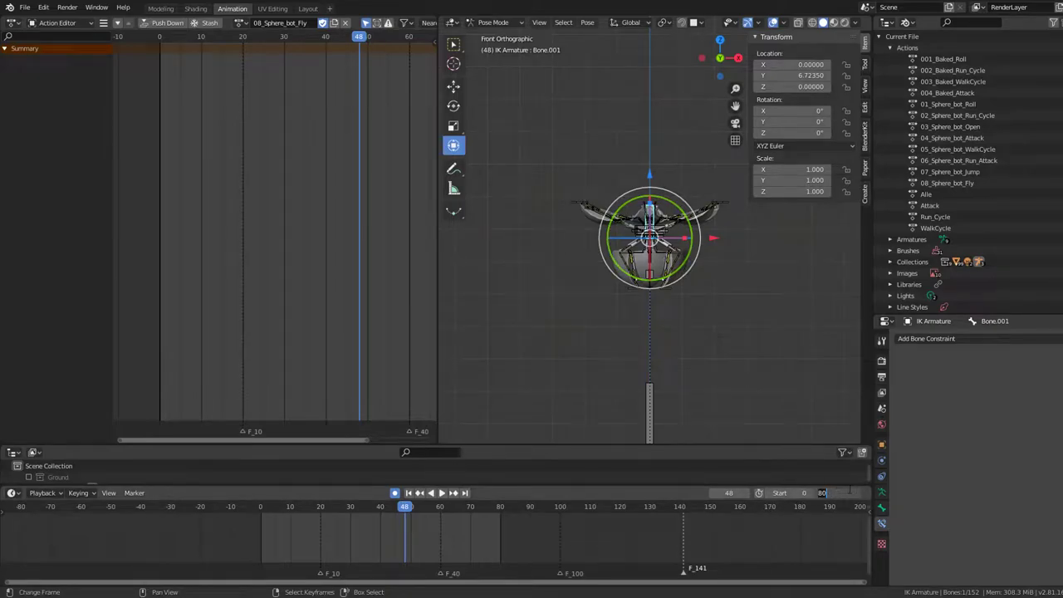
{"action": "type", "text": "30"}
{"action": "key", "text": "Return"}
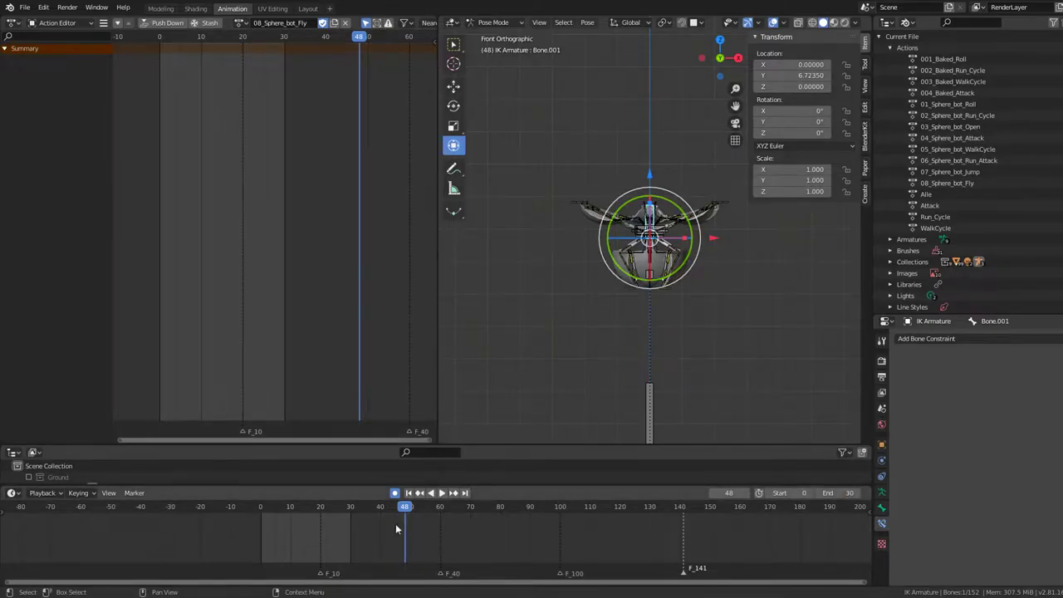
Select all bones and slide all keyframes about 55 frames earlier, then play the loop.
{"action": "key", "text": "a"}
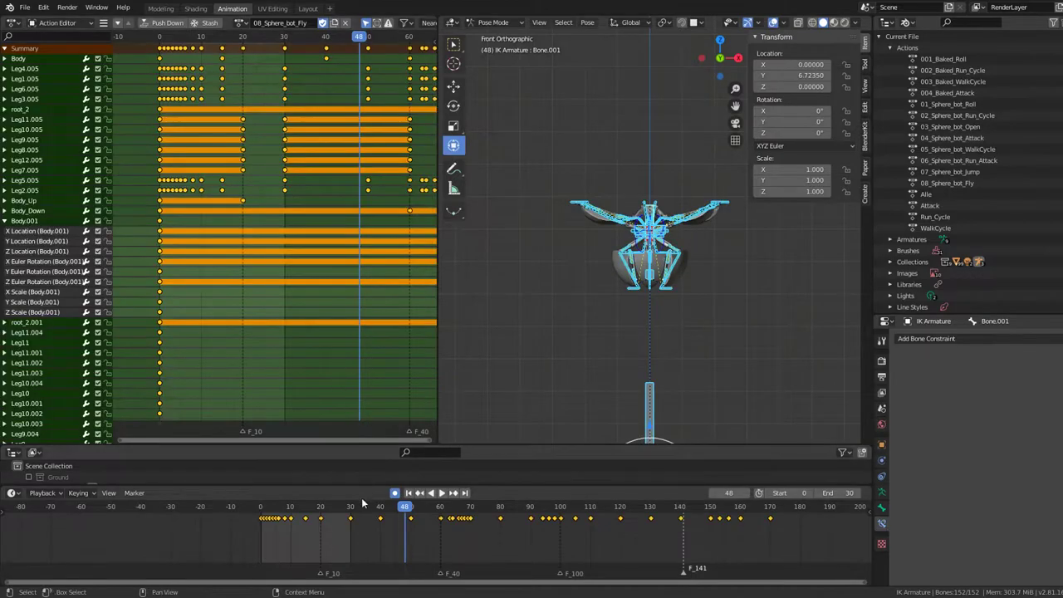
{"action": "key", "text": "shift+ctrl+space"}
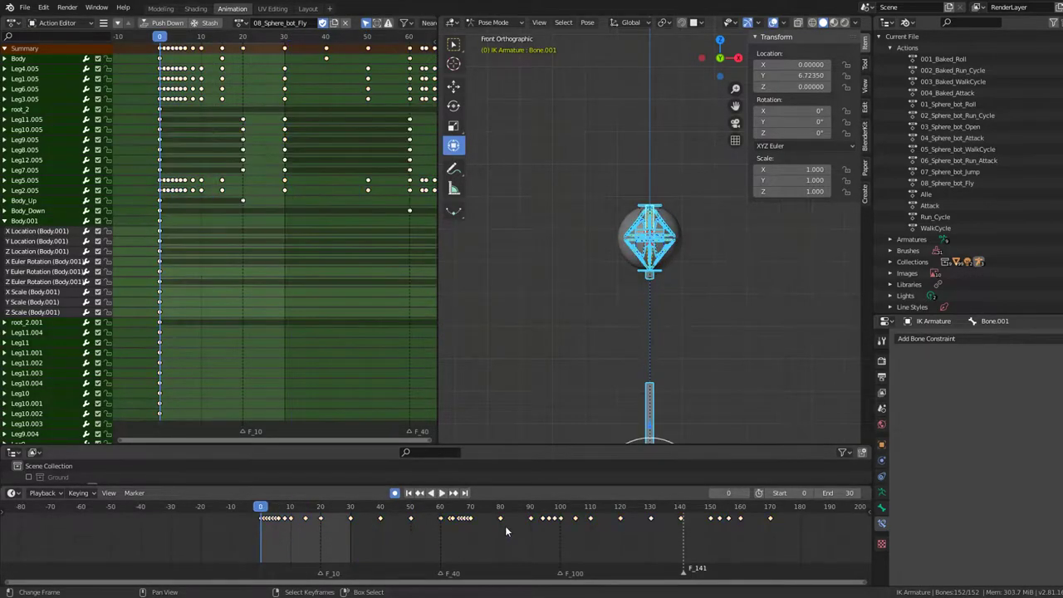
{"action": "key", "text": "g"}
{"action": "left_click", "coordinate": [340, 530]}
{"action": "key", "text": "space"}
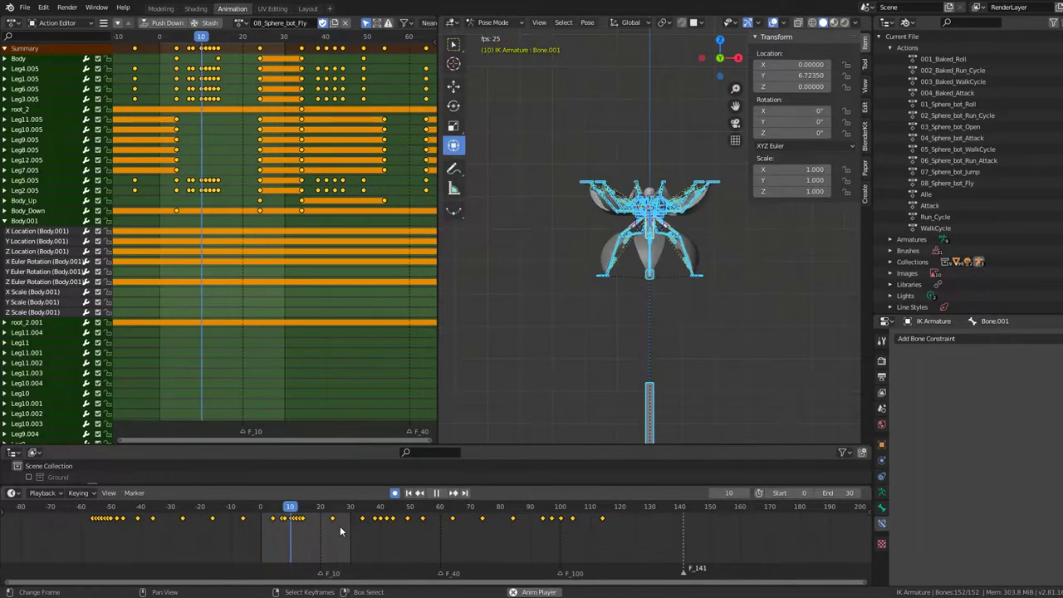
Nudge all keyframes a few frames later in several passes until the 0–30 loop fits.
{"action": "key", "text": "g"}
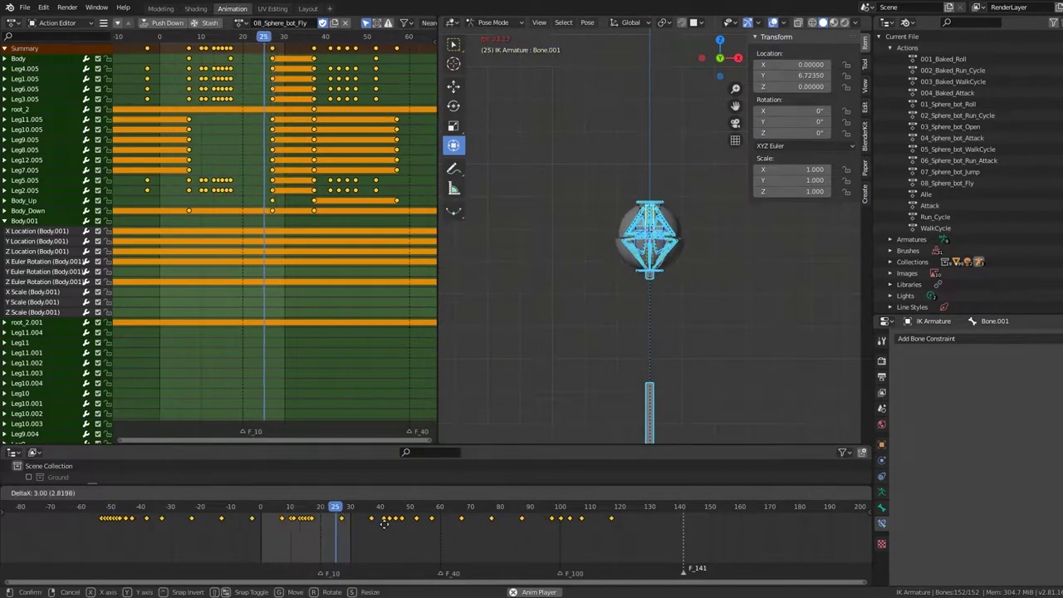
{"action": "left_click", "coordinate": [390, 525]}
{"action": "key", "text": "g"}
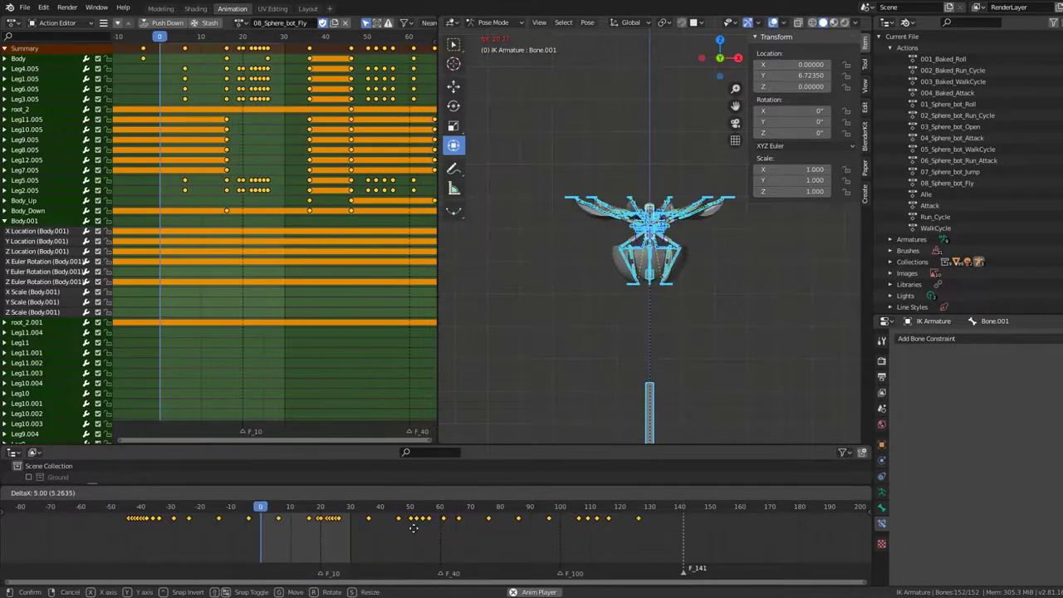
{"action": "left_click", "coordinate": [414, 527]}
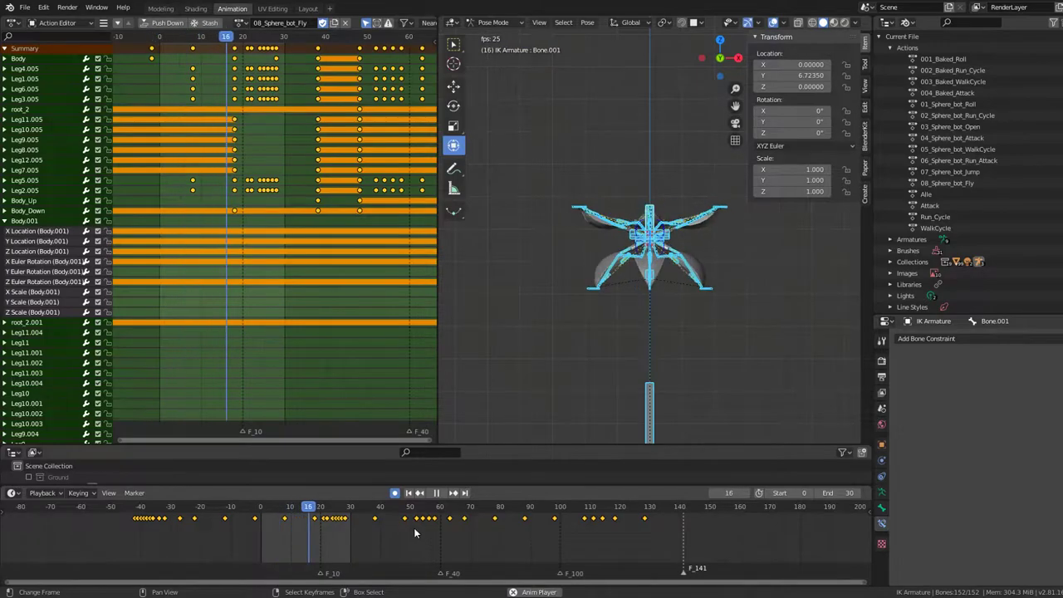
{"action": "key", "text": "g"}
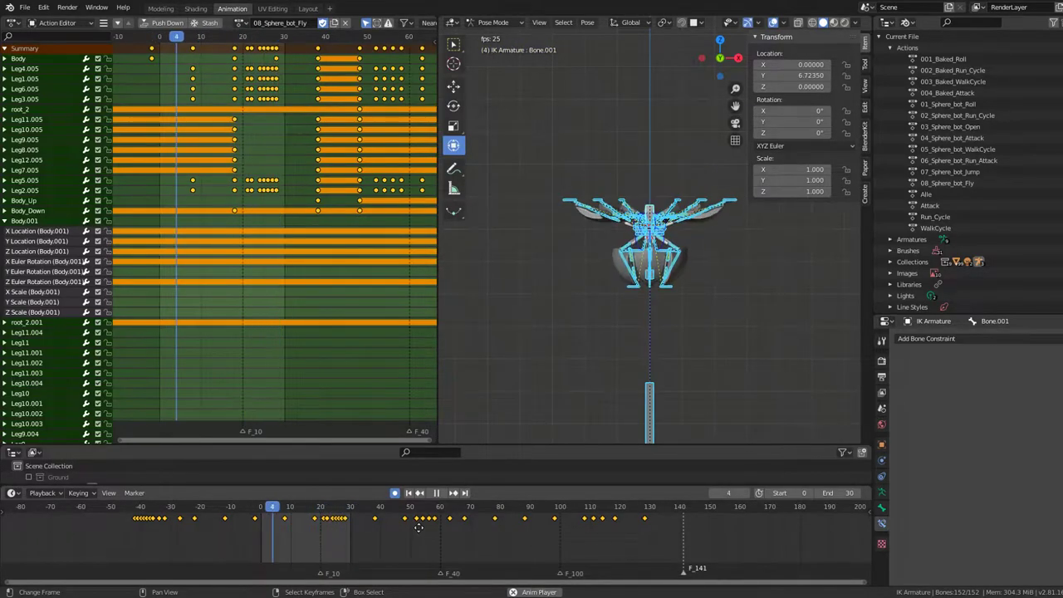
{"action": "left_click", "coordinate": [425, 533]}
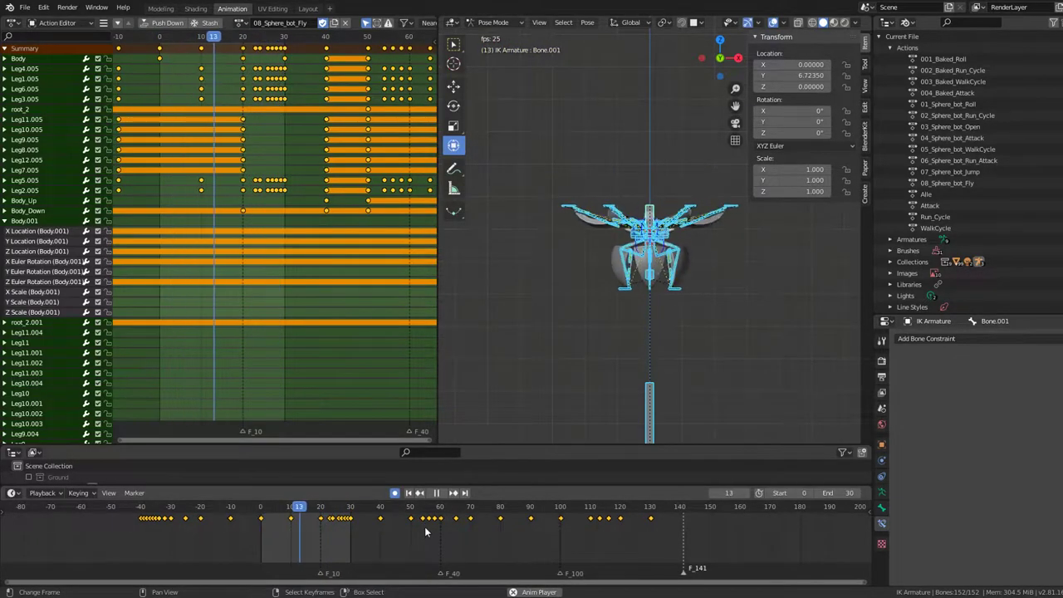
{"action": "key", "text": "g"}
{"action": "left_click", "coordinate": [438, 528]}
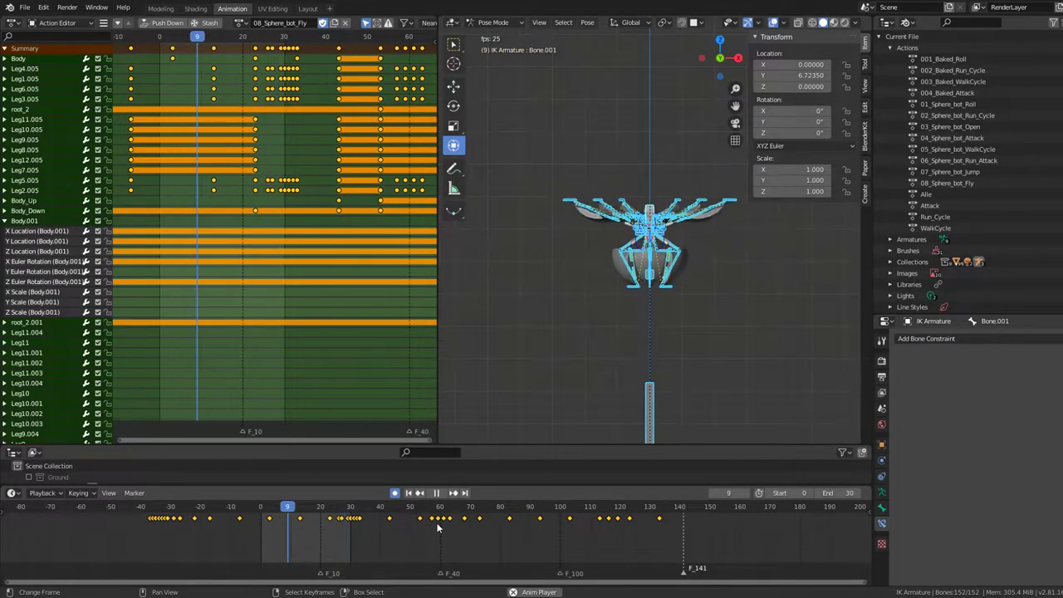
{"action": "scroll", "coordinate": [666, 257], "scroll_direction": "up", "scroll_amount": 4}
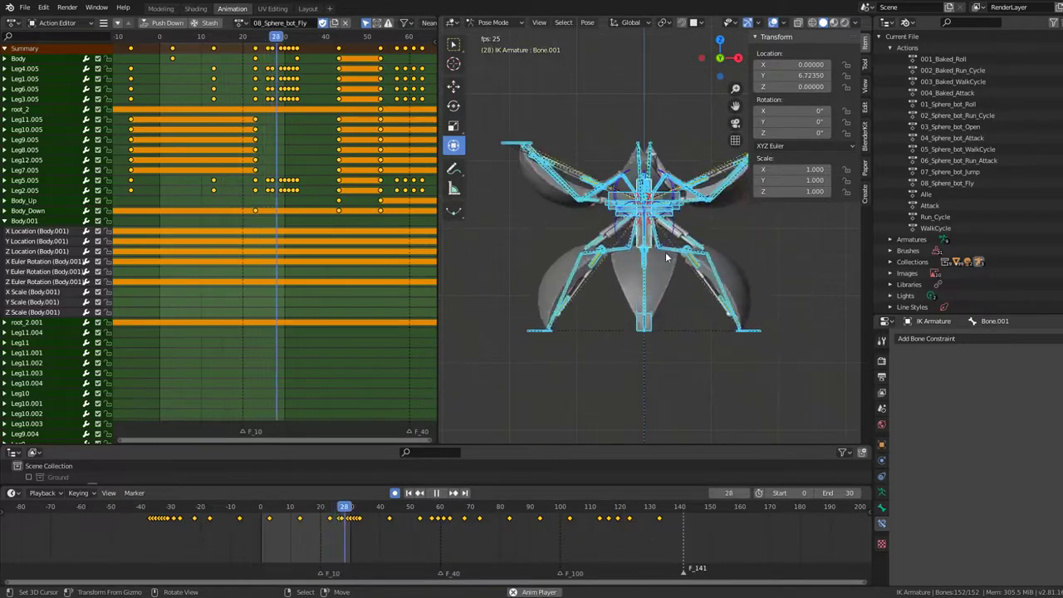
{"action": "scroll", "coordinate": [665, 258], "scroll_direction": "up", "scroll_amount": 3}
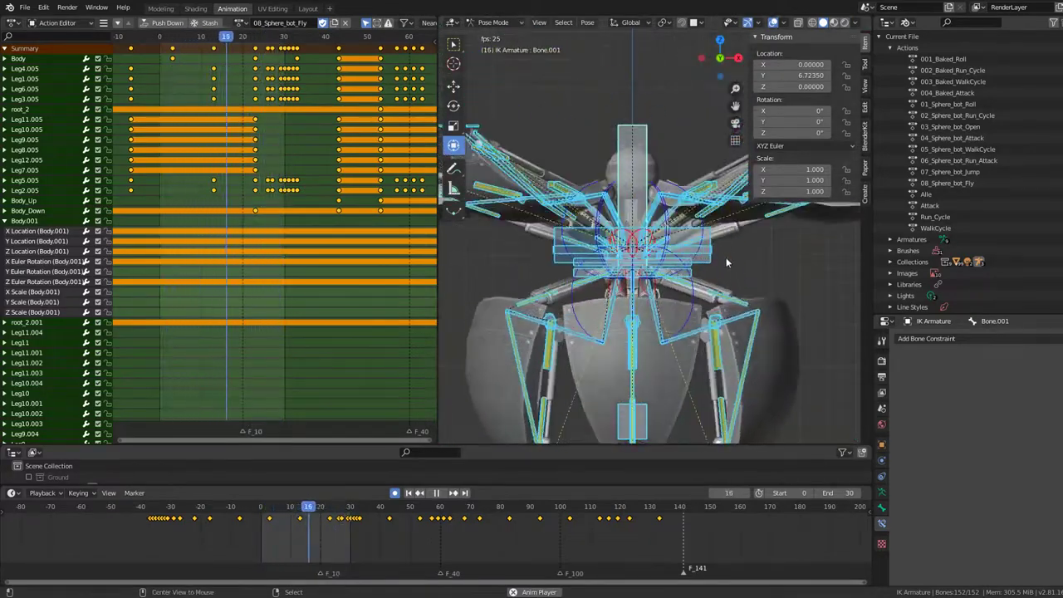
Undo stray edits to the Body.001 and Body_Down bones and restart the loop in front view.
{"action": "key", "text": "space"}
{"action": "left_click", "coordinate": [707, 233]}
{"action": "key", "text": "ctrl+z"}
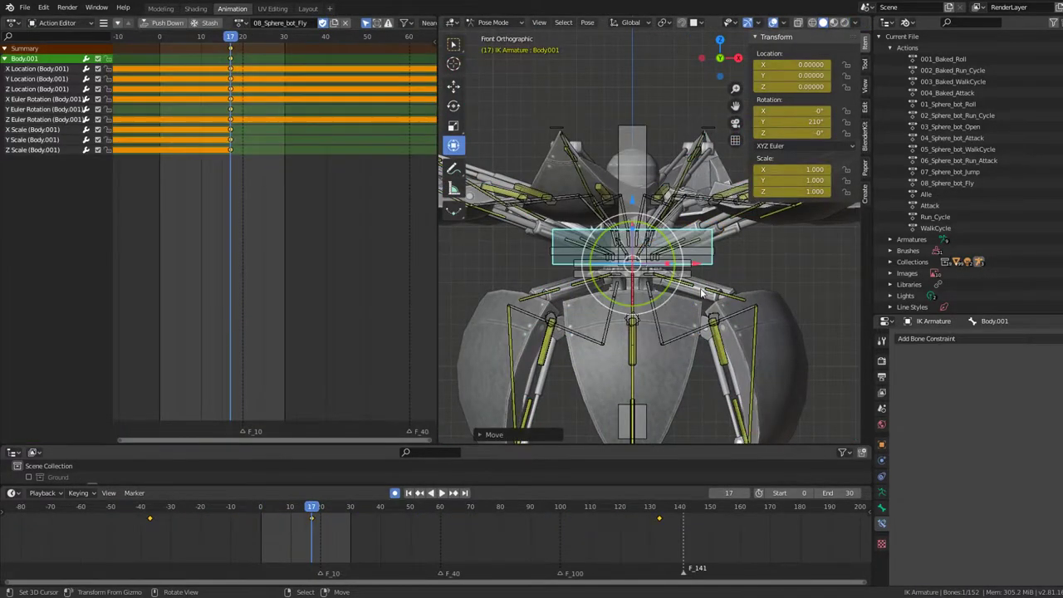
{"action": "key", "text": "space"}
{"action": "key", "text": "KP_1"}
{"action": "key", "text": "space"}
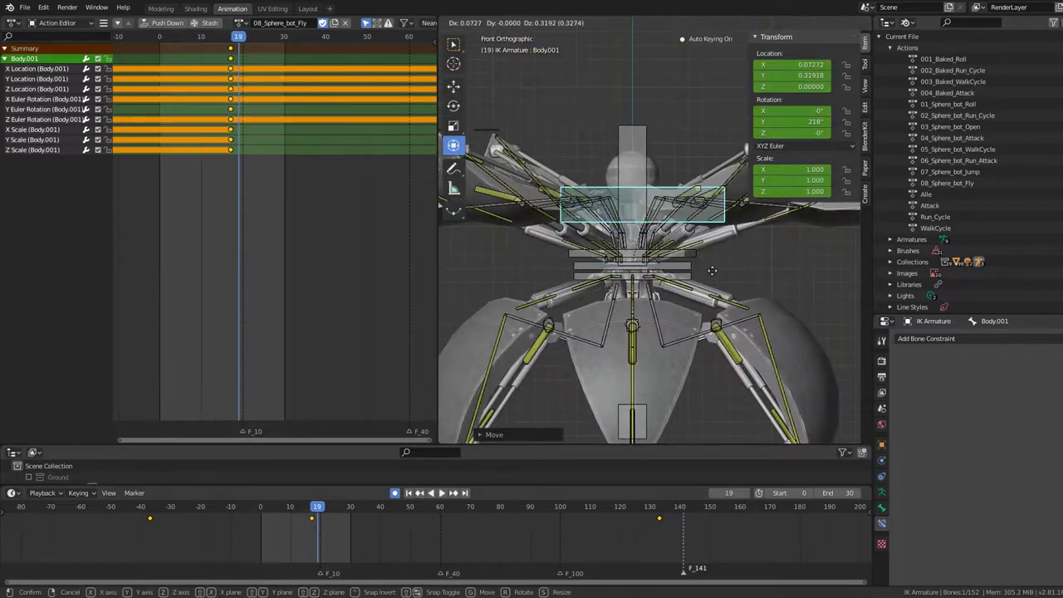
{"action": "key", "text": "ctrl+z"}
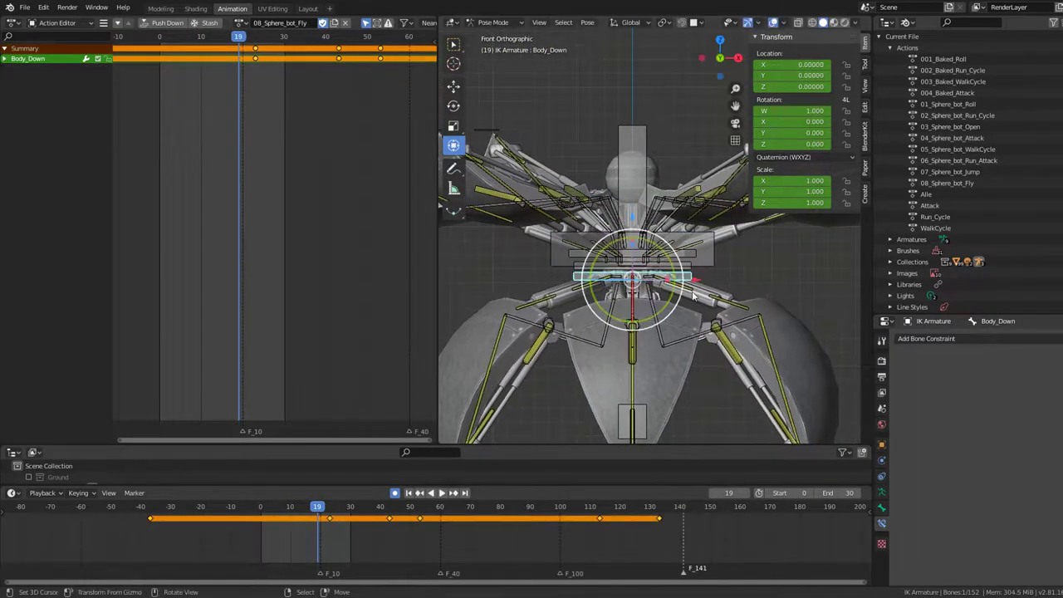
{"action": "key", "text": "Escape"}
{"action": "key", "text": "space"}
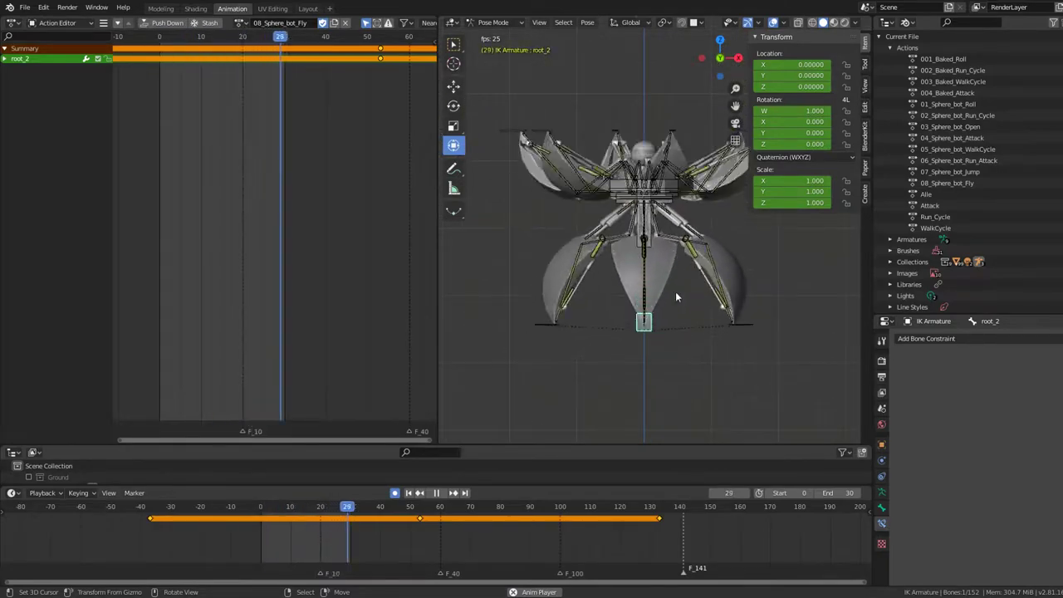
Cancel a move of the root_2 bone, leaving it in place, and add the Body bone to the selection.
{"action": "mouse_move", "coordinate": [675, 292]}
{"action": "middle_mouse_down"}
{"action": "mouse_move", "coordinate": [690, 250]}
{"action": "mouse_move", "coordinate": [675, 244]}
{"action": "middle_mouse_up"}
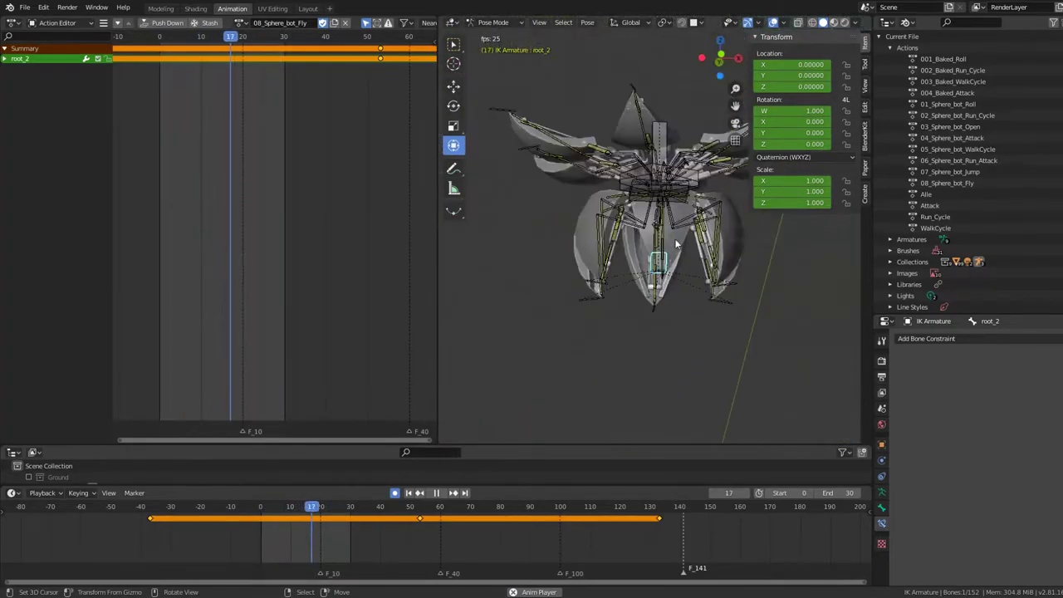
{"action": "scroll", "coordinate": [681, 243], "scroll_direction": "up", "scroll_amount": 2}
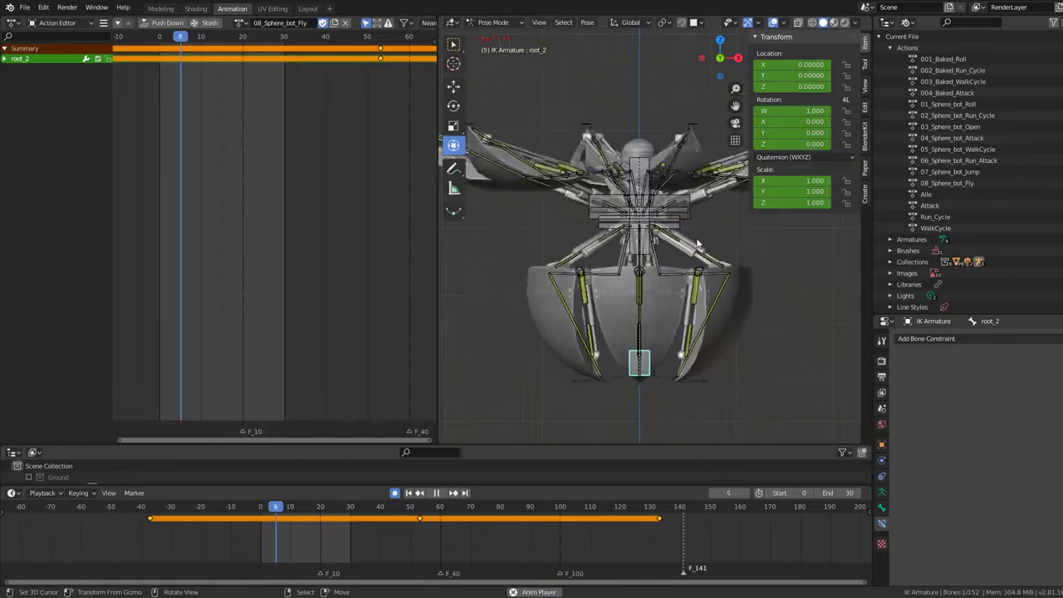
{"action": "key", "text": "space"}
{"action": "scroll", "coordinate": [694, 243], "scroll_direction": "up", "scroll_amount": 2}
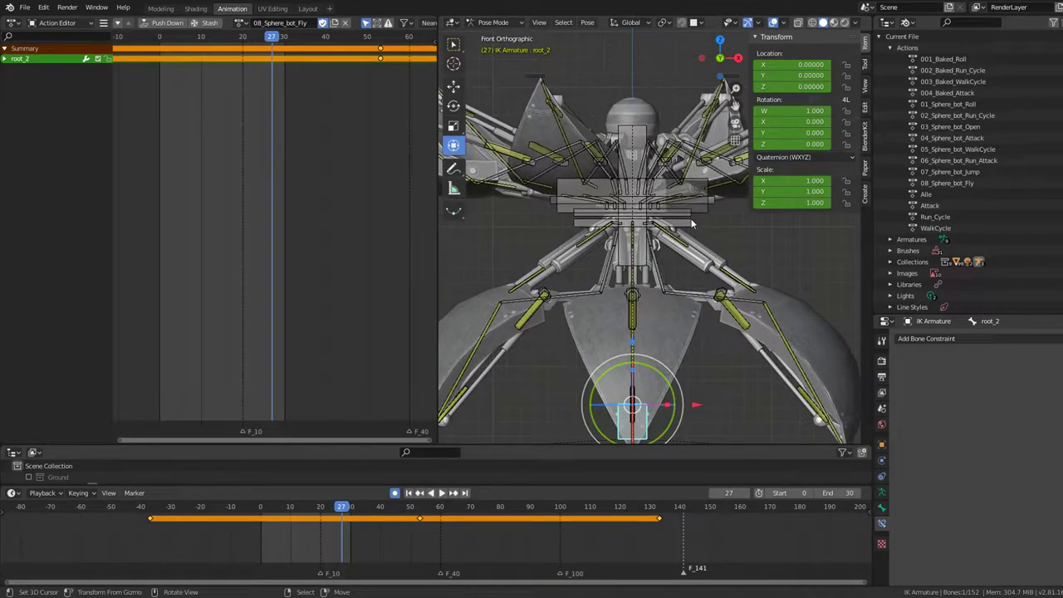
{"action": "key", "text": "g"}
{"action": "right_click", "coordinate": [704, 234]}
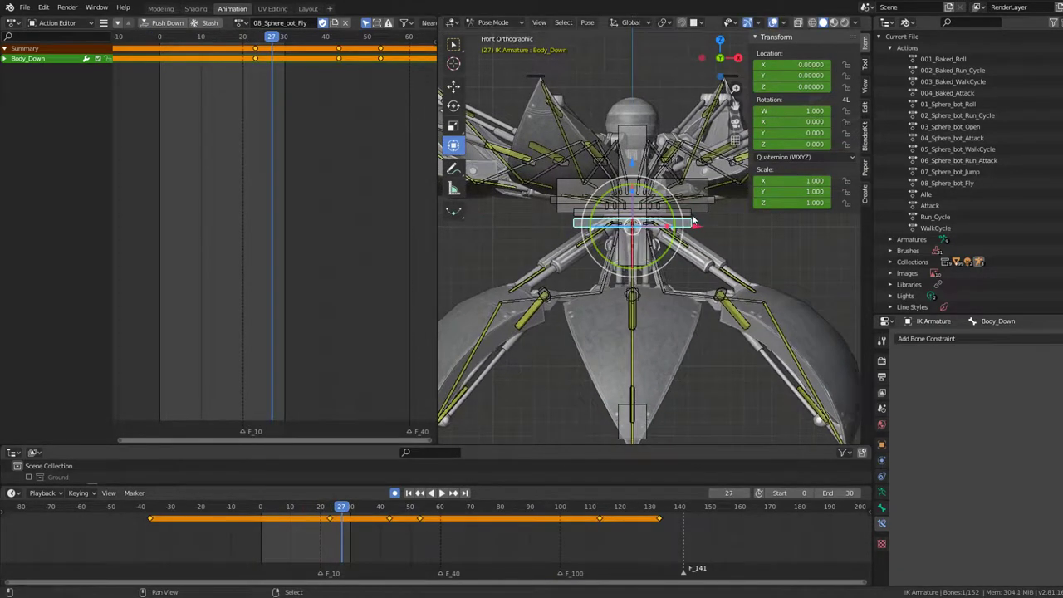
{"action": "left_click", "coordinate": [693, 220], "text": "shift"}
Stop playback with the playhead at frame 0 and deselect all bones.
{"action": "key", "text": "space"}
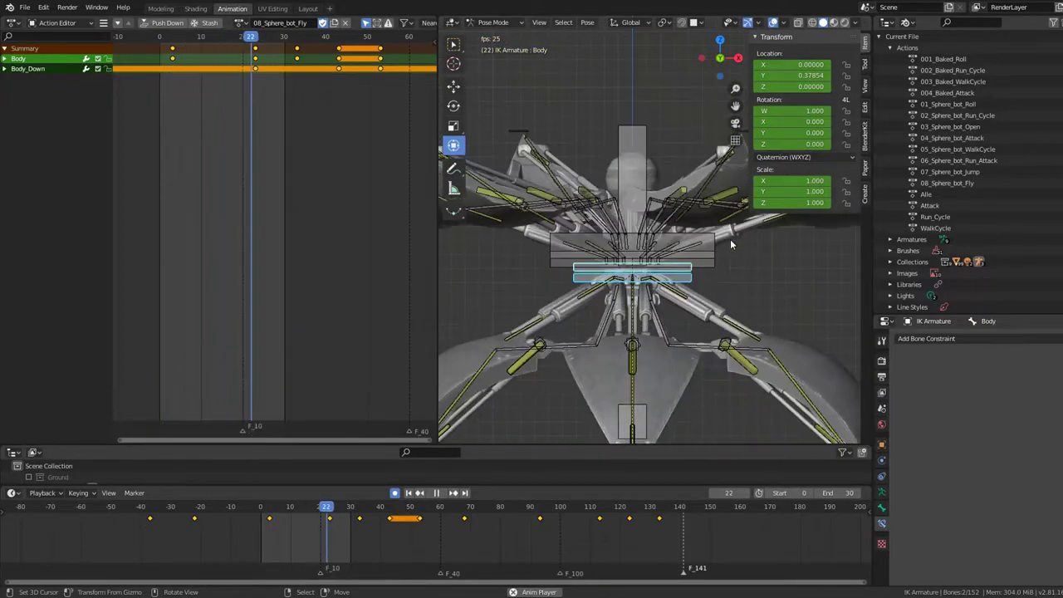
{"action": "key", "text": "space"}
{"action": "left_click_drag", "start_coordinate": [283, 527], "coordinate": [257, 529]}
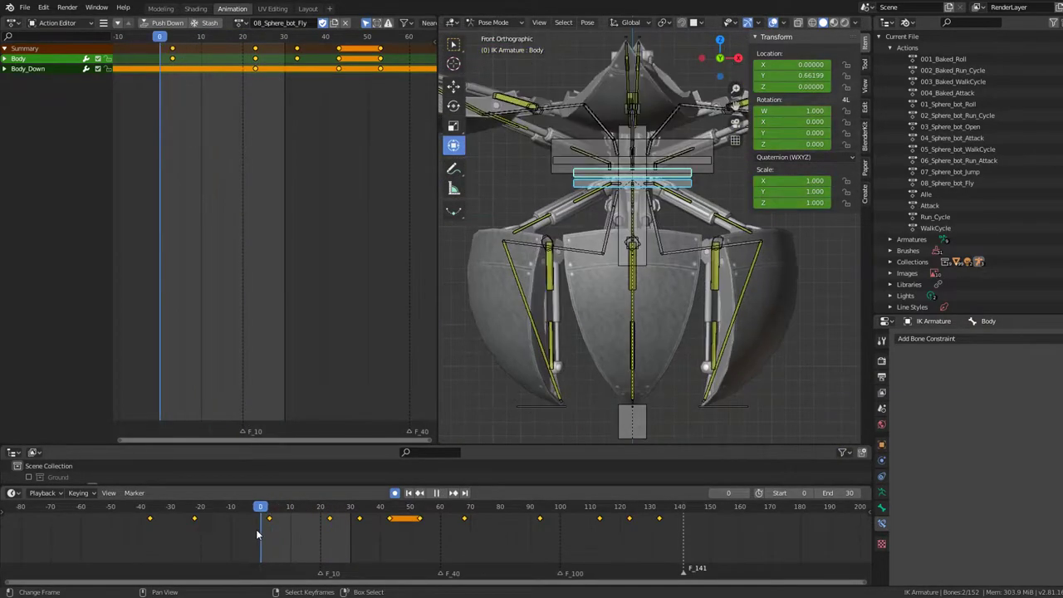
{"action": "scroll", "coordinate": [604, 320], "scroll_direction": "down", "scroll_amount": 3}
{"action": "key", "text": "alt+a"}
Select every bone and key them all at frame 0.
{"action": "key", "text": "a"}
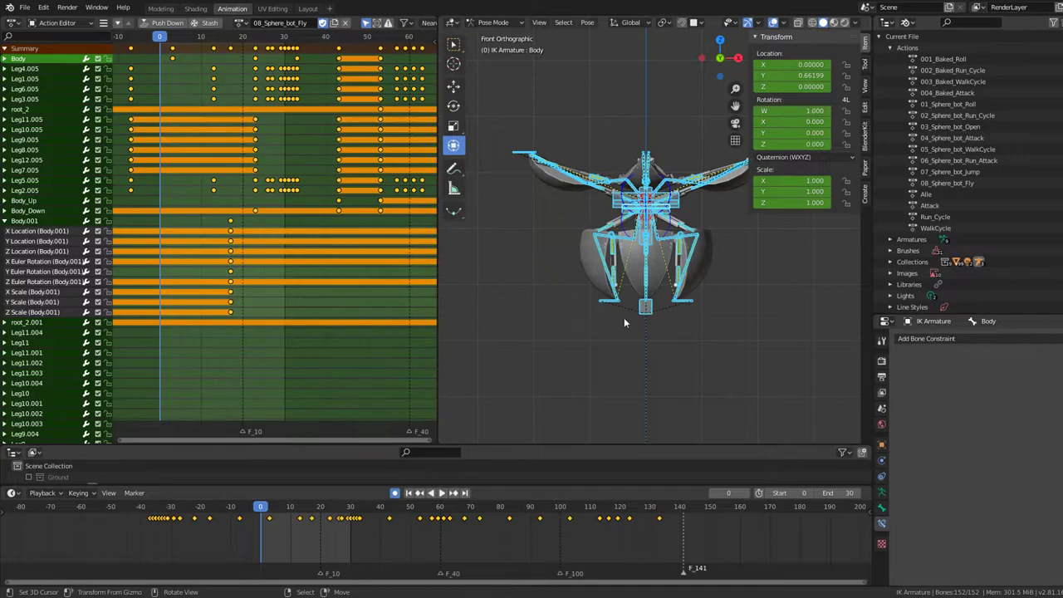
{"action": "left_click", "coordinate": [289, 521]}
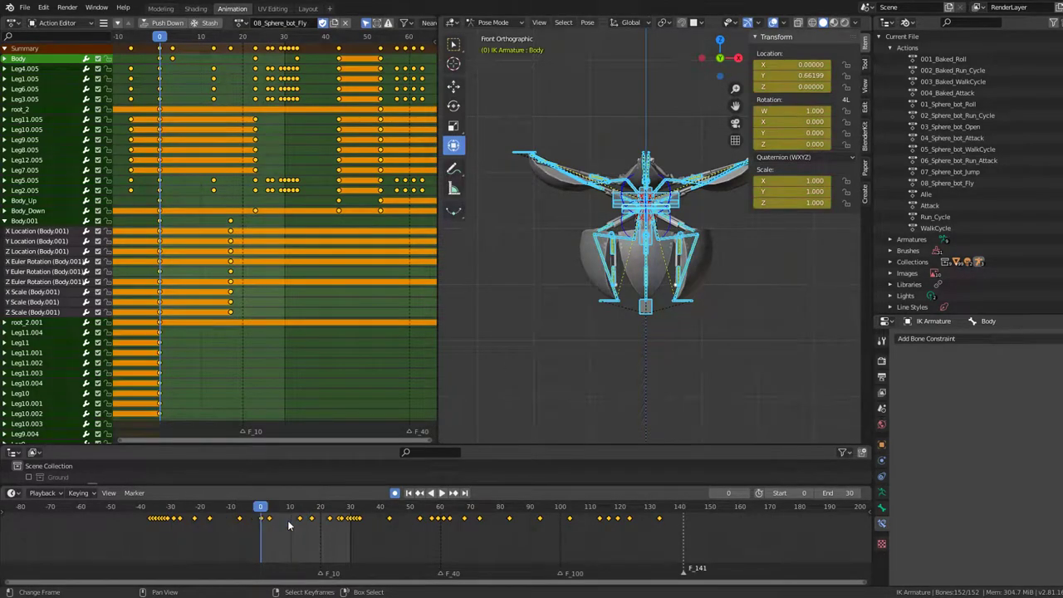
{"action": "key", "text": "space"}
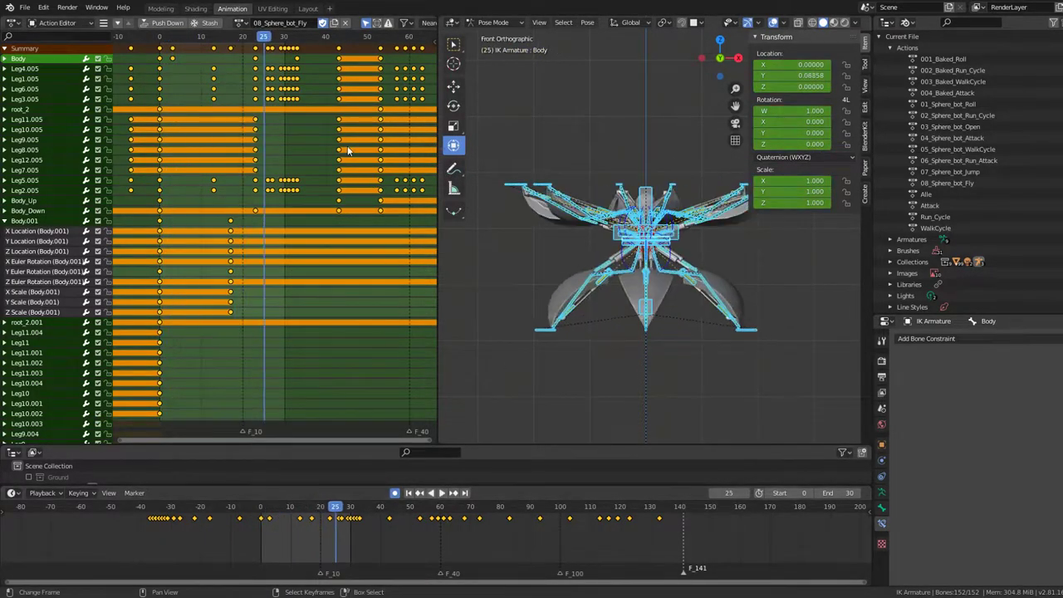
{"action": "key", "text": "space"}
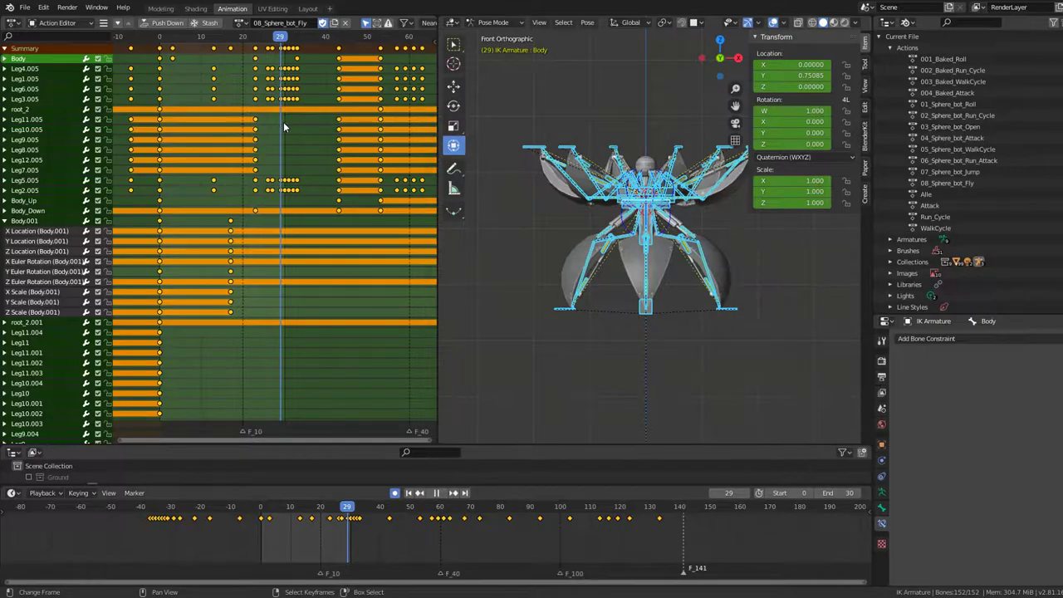
Key all bones again at frame 30 and play the loop to check it.
{"action": "key", "text": "space"}
{"action": "key", "text": "i"}
{"action": "left_click", "coordinate": [284, 124]}
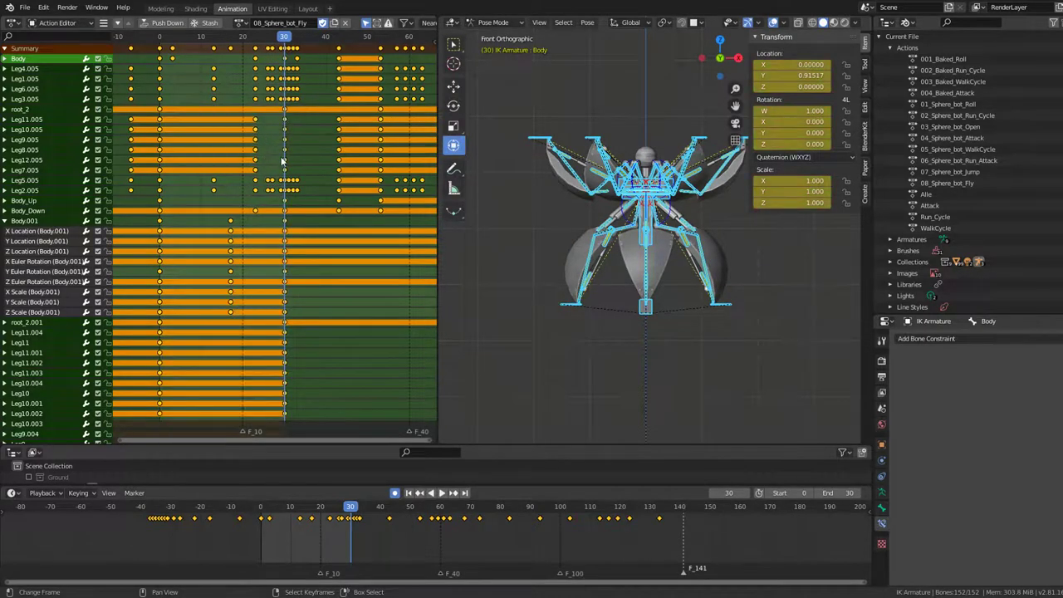
{"action": "key", "text": "space"}
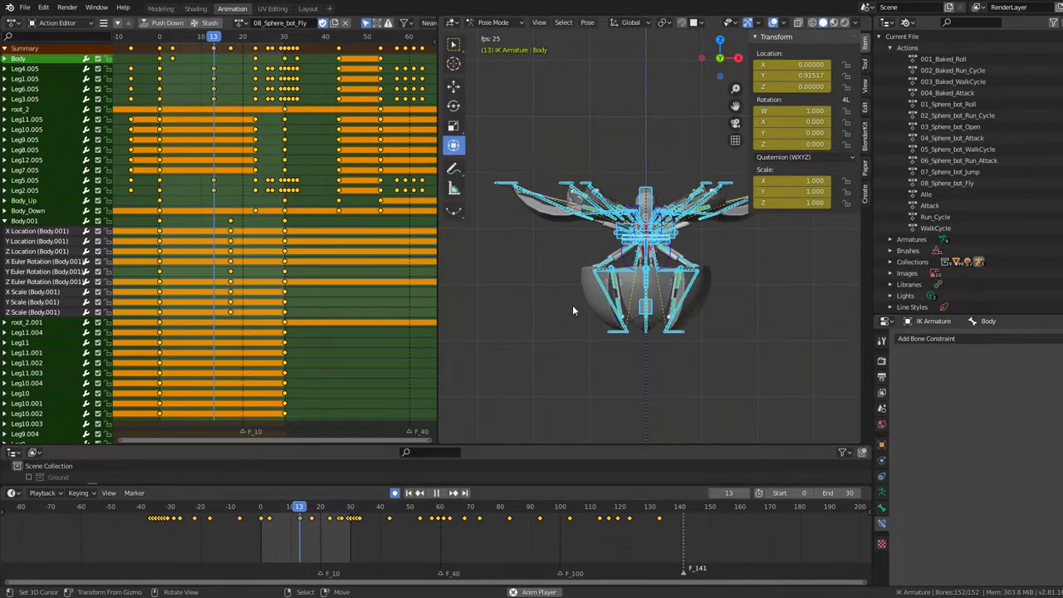
{"action": "scroll", "coordinate": [308, 73], "scroll_direction": "down", "scroll_amount": 2}
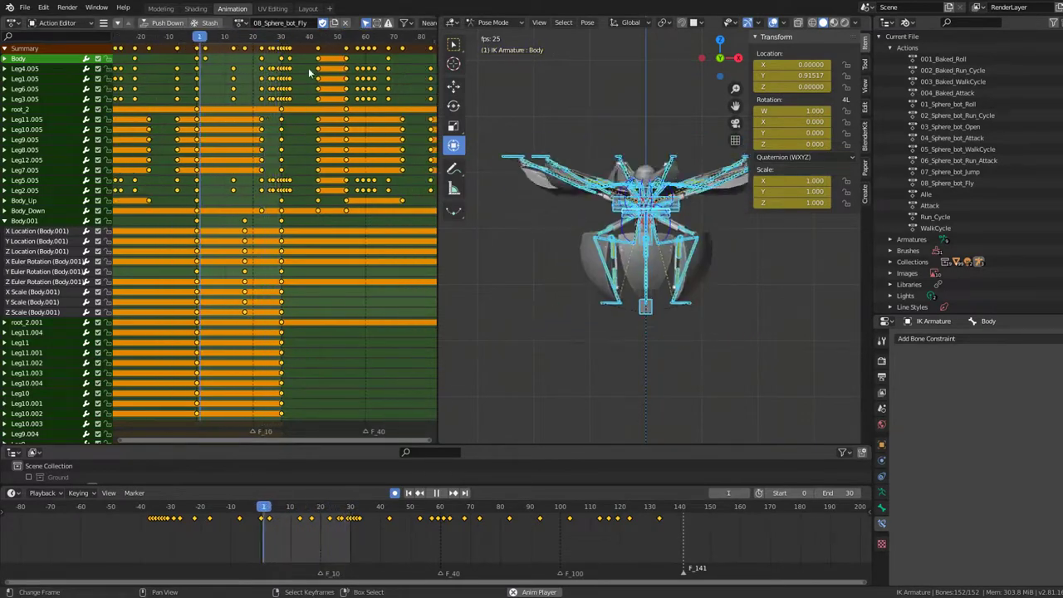
{"action": "key", "text": "space"}
Box-select the keyframes after frame 30, up to frame 140, and delete them.
{"action": "middle_click_drag", "start_coordinate": [293, 51], "coordinate": [262, 98], "text": "ctrl"}
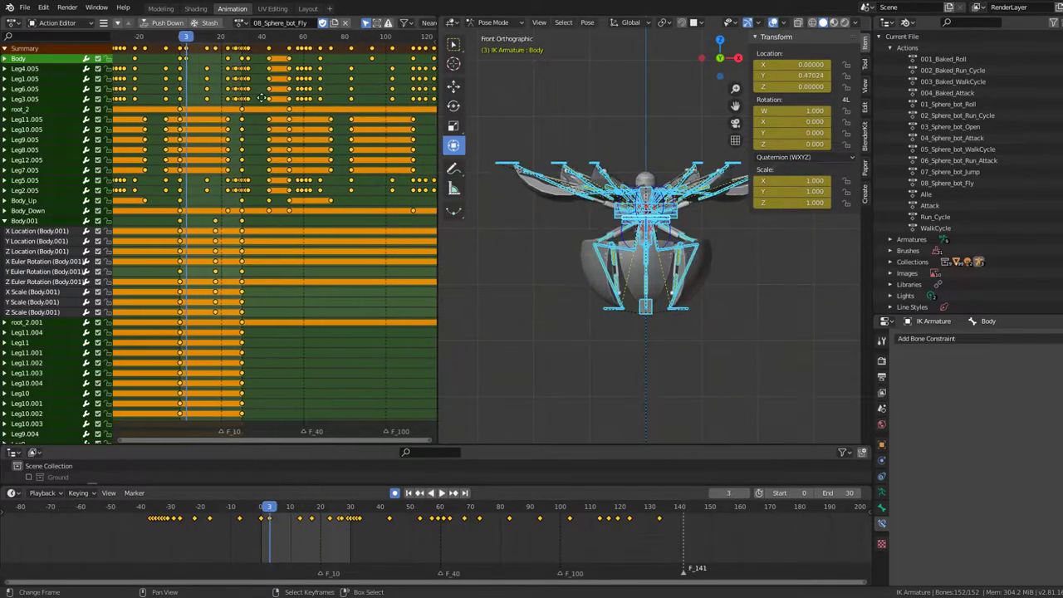
{"action": "left_click", "coordinate": [261, 98]}
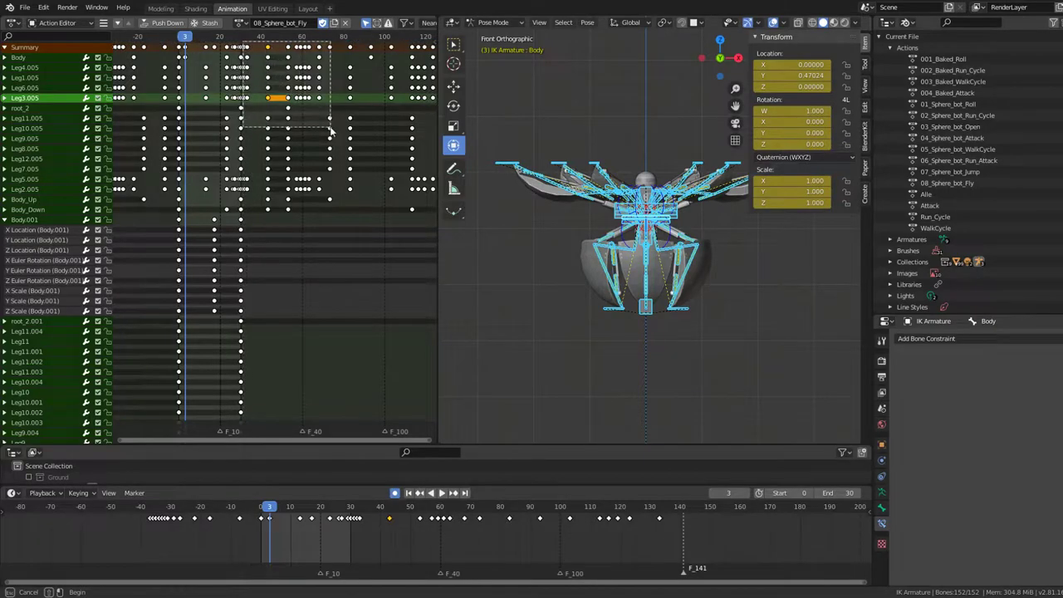
{"action": "left_click_drag", "start_coordinate": [330, 130], "coordinate": [331, 132]}
{"action": "scroll", "coordinate": [279, 124], "scroll_direction": "down", "scroll_amount": 2}
{"action": "left_click_drag", "start_coordinate": [417, 357], "coordinate": [299, 98]}
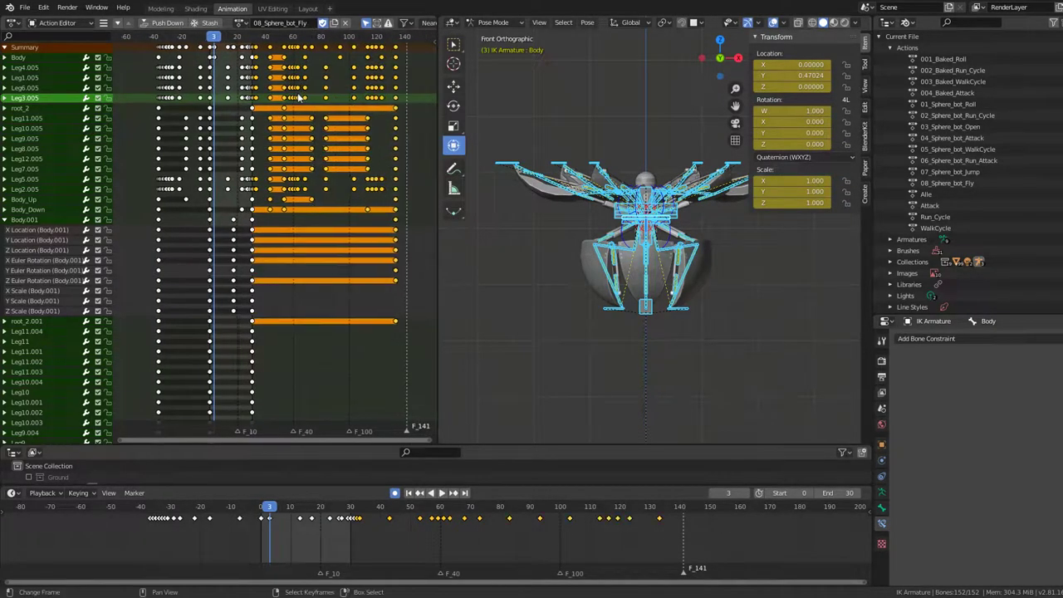
{"action": "scroll", "coordinate": [283, 116], "scroll_direction": "up", "scroll_amount": 3}
{"action": "scroll", "coordinate": [266, 133], "scroll_direction": "up", "scroll_amount": 1}
{"action": "scroll", "coordinate": [258, 142], "scroll_direction": "up", "scroll_amount": 2}
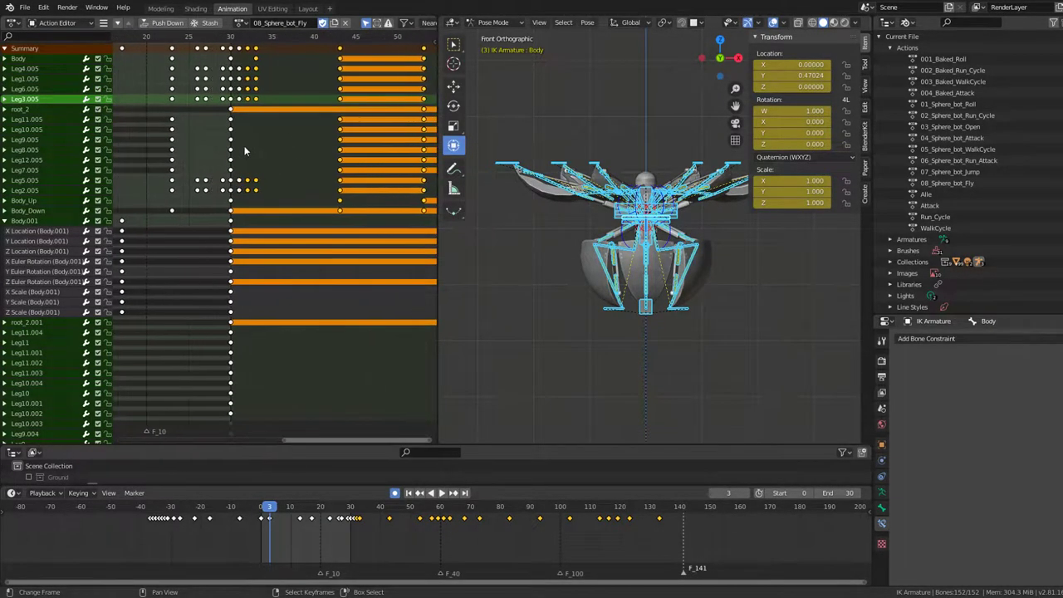
{"action": "scroll", "coordinate": [369, 200], "scroll_direction": "up", "scroll_amount": 1}
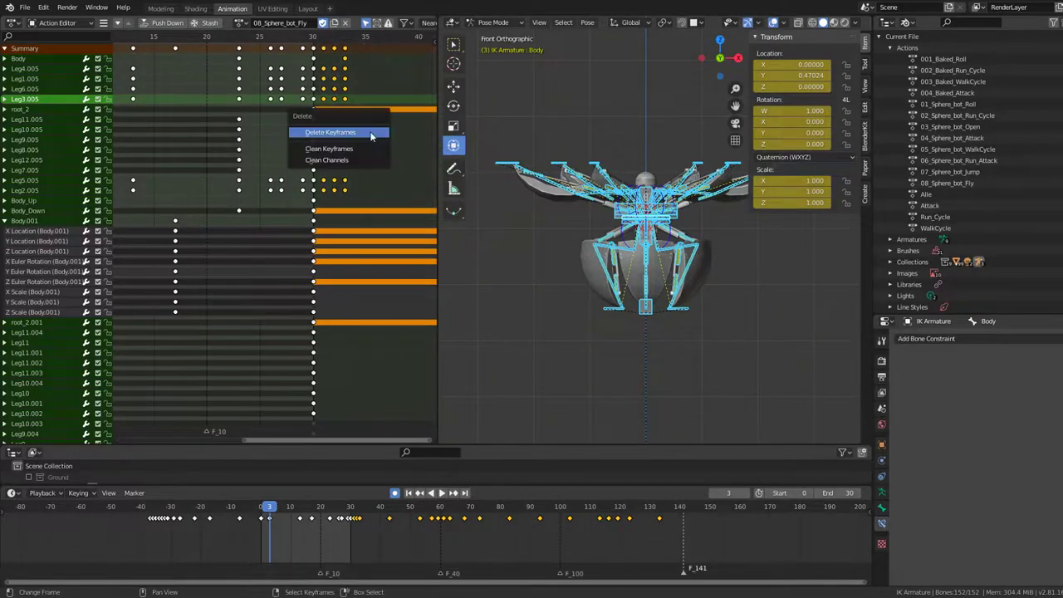
{"action": "left_click", "coordinate": [372, 133]}
{"action": "scroll", "coordinate": [219, 170], "scroll_direction": "down", "scroll_amount": 2}
{"action": "scroll", "coordinate": [220, 213], "scroll_direction": "down", "scroll_amount": 2}
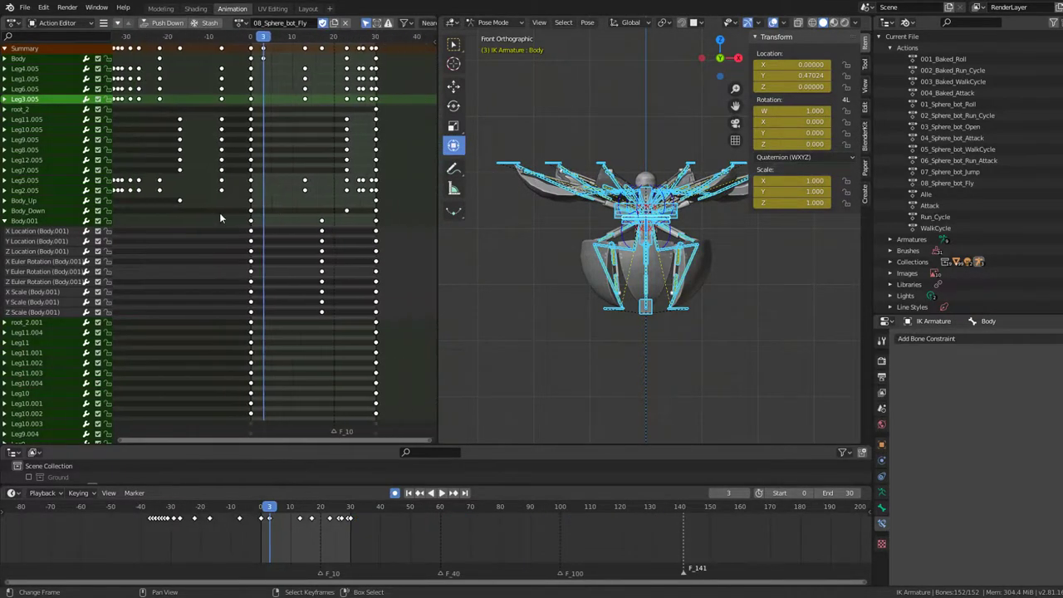
{"action": "scroll", "coordinate": [226, 212], "scroll_direction": "down", "scroll_amount": 1}
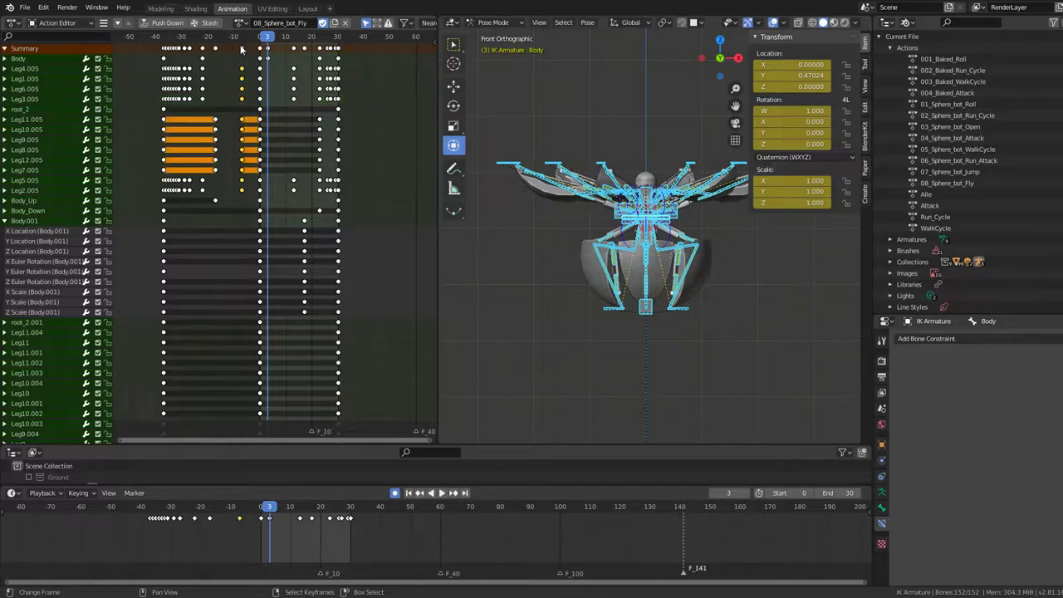
Delete the leftover keyframes lying before frame 0.
{"action": "left_click_drag", "start_coordinate": [124, 131], "coordinate": [127, 141]}
{"action": "key", "text": "x"}
{"action": "left_click", "coordinate": [137, 147]}
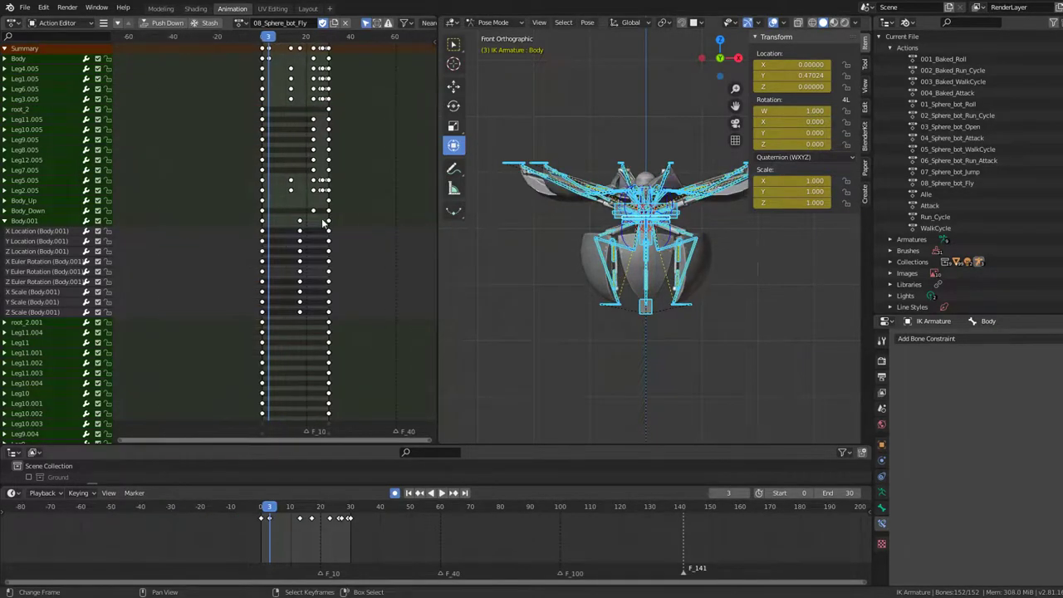
{"action": "scroll", "coordinate": [292, 391], "scroll_direction": "down", "scroll_amount": 1}
Play the trimmed loop, stop it and select the Leg1.005 bone.
{"action": "key", "text": "space"}
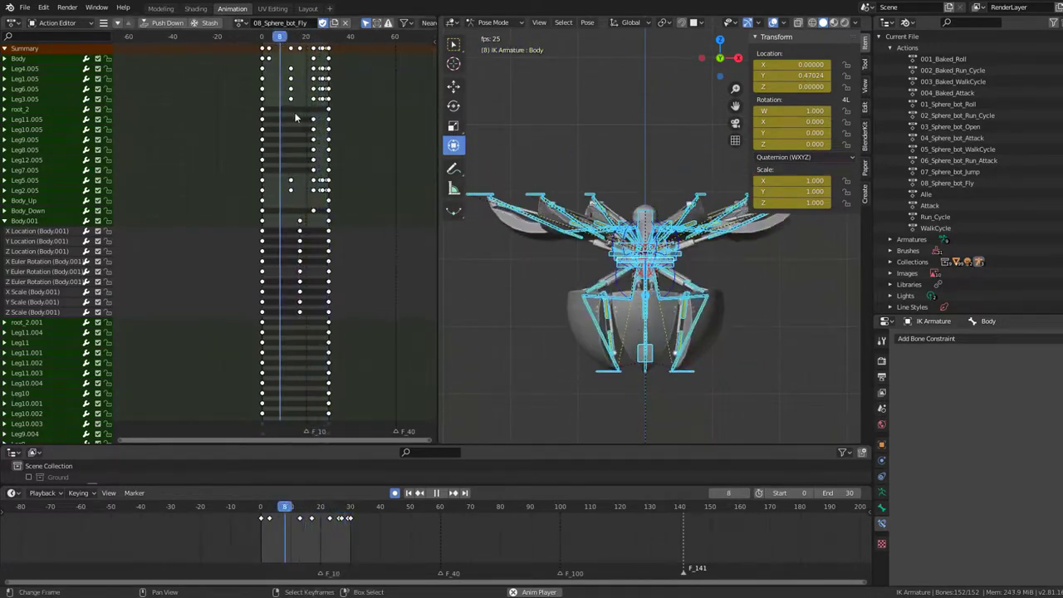
{"action": "key", "text": "space"}
{"action": "left_click", "coordinate": [735, 383]}
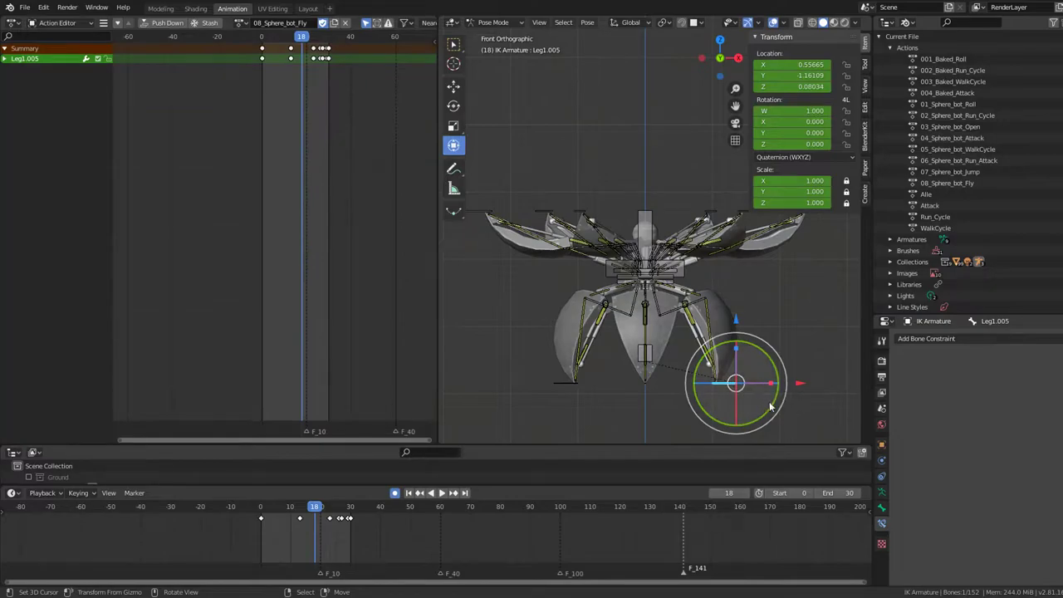
{"action": "scroll", "coordinate": [769, 366], "scroll_direction": "up", "scroll_amount": 5}
{"action": "scroll", "coordinate": [765, 371], "scroll_direction": "down", "scroll_amount": 4}
{"action": "scroll", "coordinate": [764, 371], "scroll_direction": "down", "scroll_amount": 2}
Add Leg6.005, Leg5.005, Leg3.005 and Leg2.005 to the selection, then play in front view.
{"action": "mouse_move", "coordinate": [764, 371]}
{"action": "middle_mouse_down"}
{"action": "mouse_move", "coordinate": [704, 307]}
{"action": "mouse_move", "coordinate": [723, 290]}
{"action": "mouse_move", "coordinate": [696, 293]}
{"action": "mouse_move", "coordinate": [690, 269]}
{"action": "middle_mouse_up"}
{"action": "left_click", "coordinate": [723, 290], "text": "shift"}
{"action": "left_click", "coordinate": [690, 269], "text": "shift"}
{"action": "left_click", "coordinate": [698, 359], "text": "shift"}
{"action": "mouse_move", "coordinate": [698, 358]}
{"action": "middle_mouse_down"}
{"action": "mouse_move", "coordinate": [651, 350]}
{"action": "mouse_move", "coordinate": [663, 354]}
{"action": "middle_mouse_up"}
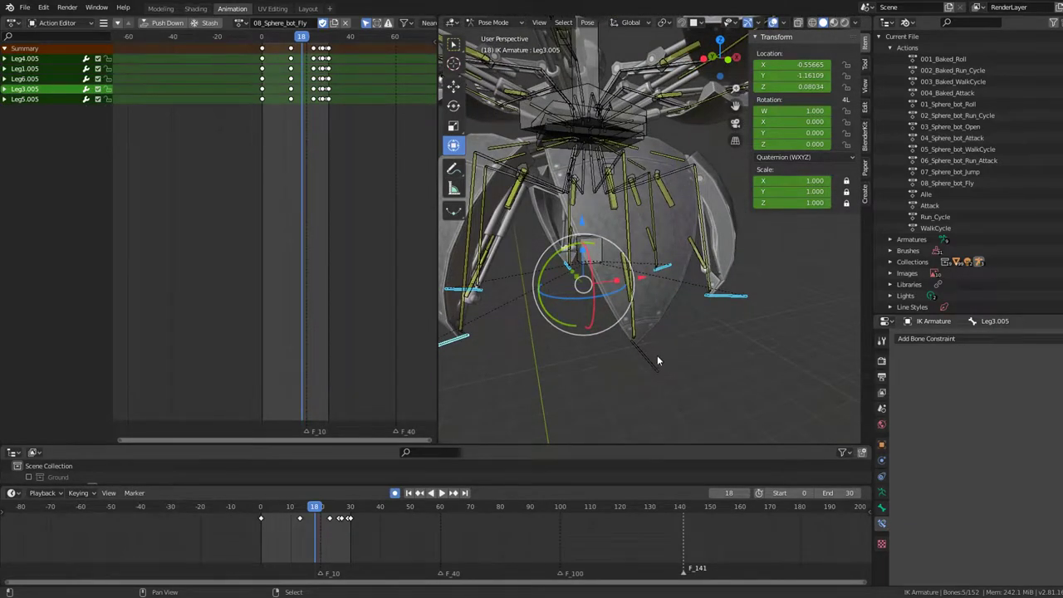
{"action": "left_click", "coordinate": [657, 360], "text": "shift"}
{"action": "key", "text": "KP_1"}
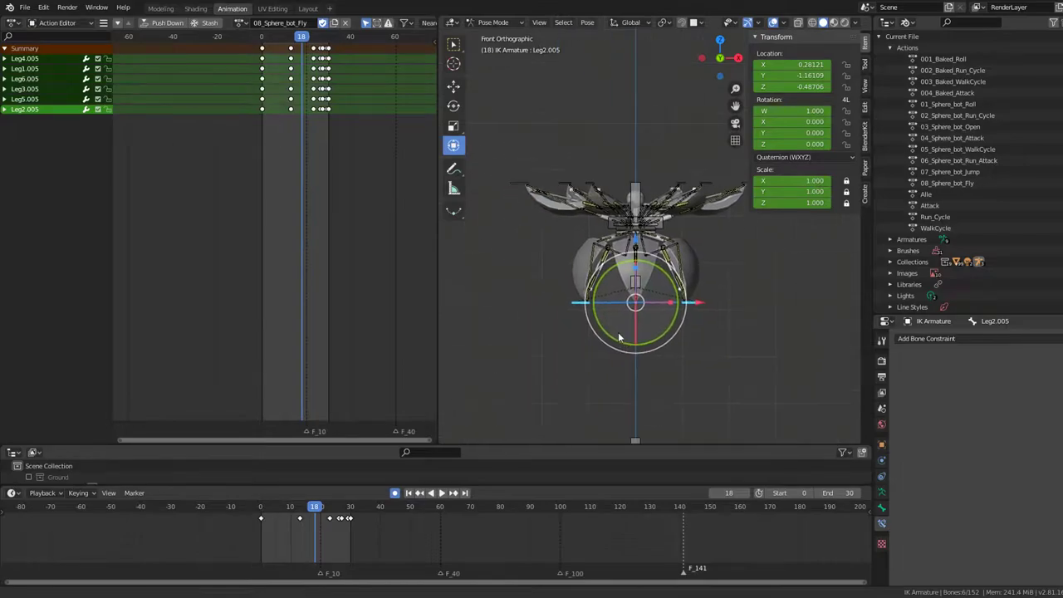
{"action": "key", "text": "space"}
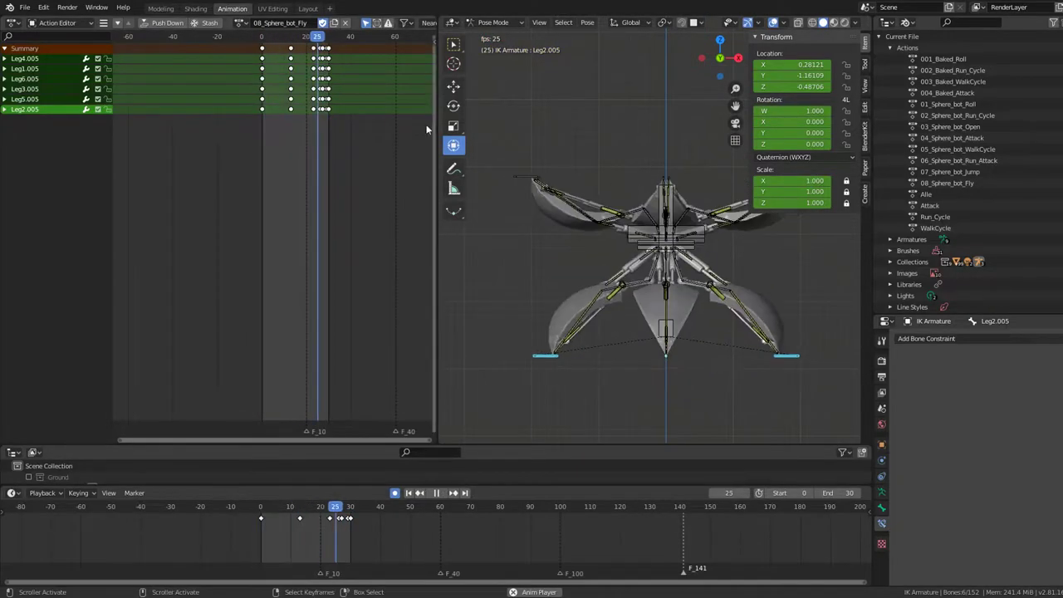
Delete the six leg bones' keyframes between frames 20 and 30.
{"action": "scroll", "coordinate": [289, 109], "scroll_direction": "up", "scroll_amount": 3}
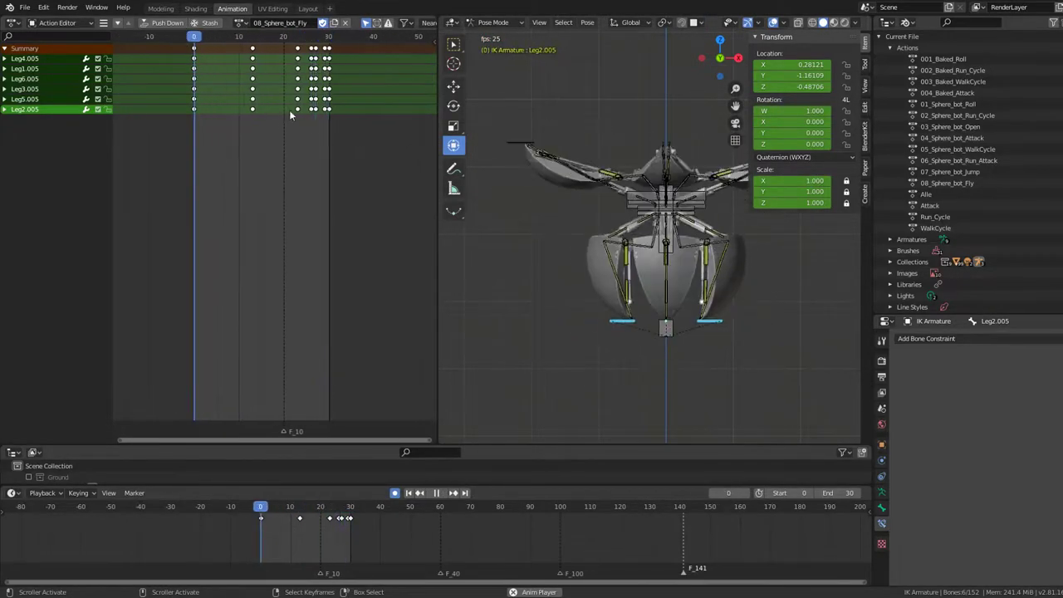
{"action": "left_click", "coordinate": [292, 51]}
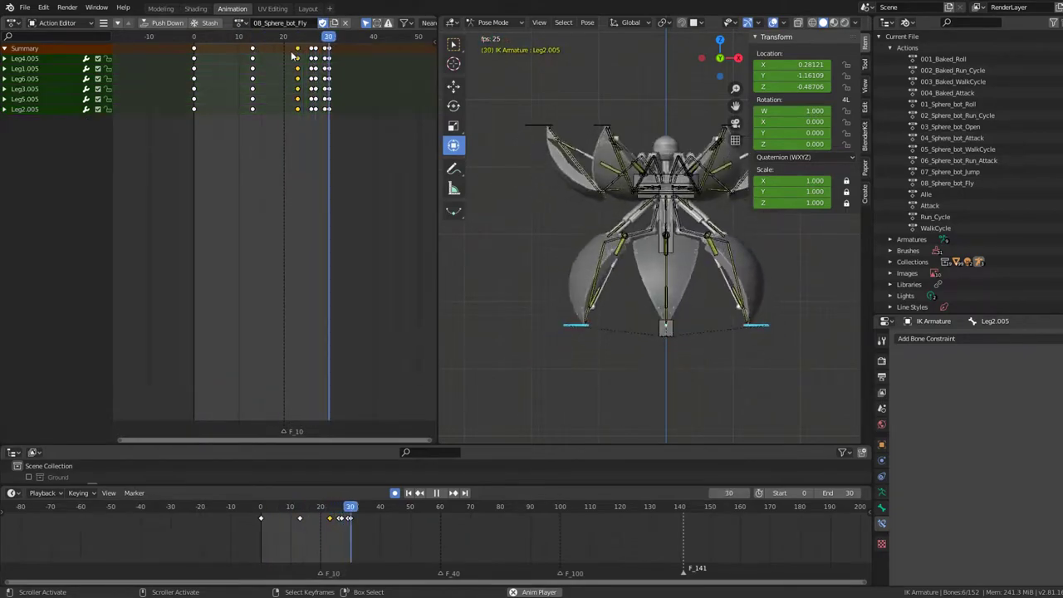
{"action": "left_click_drag", "start_coordinate": [282, 42], "coordinate": [349, 129]}
{"action": "key", "text": "Delete"}
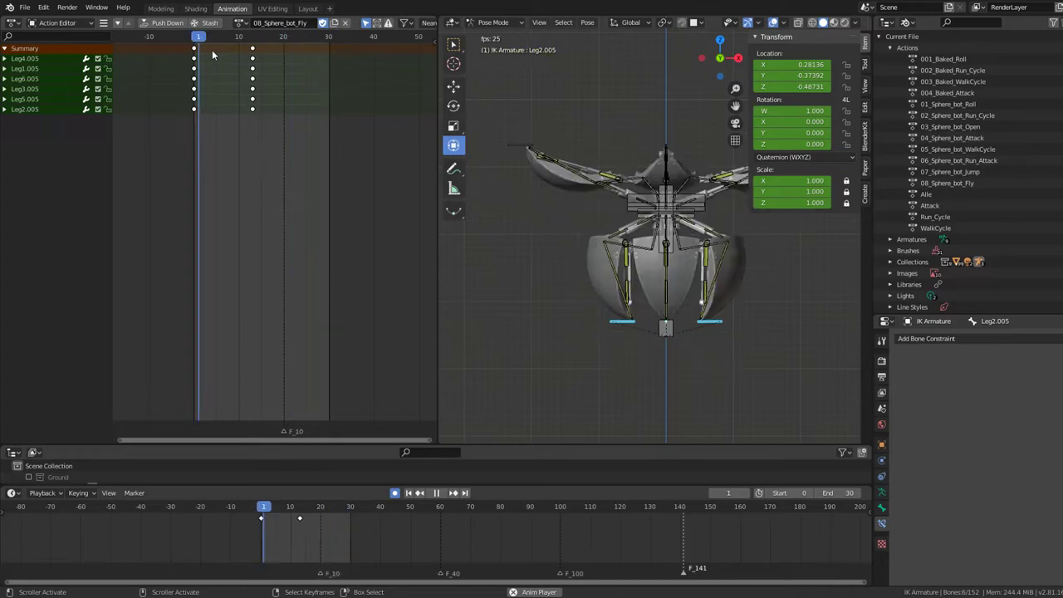
{"action": "key", "text": "space"}
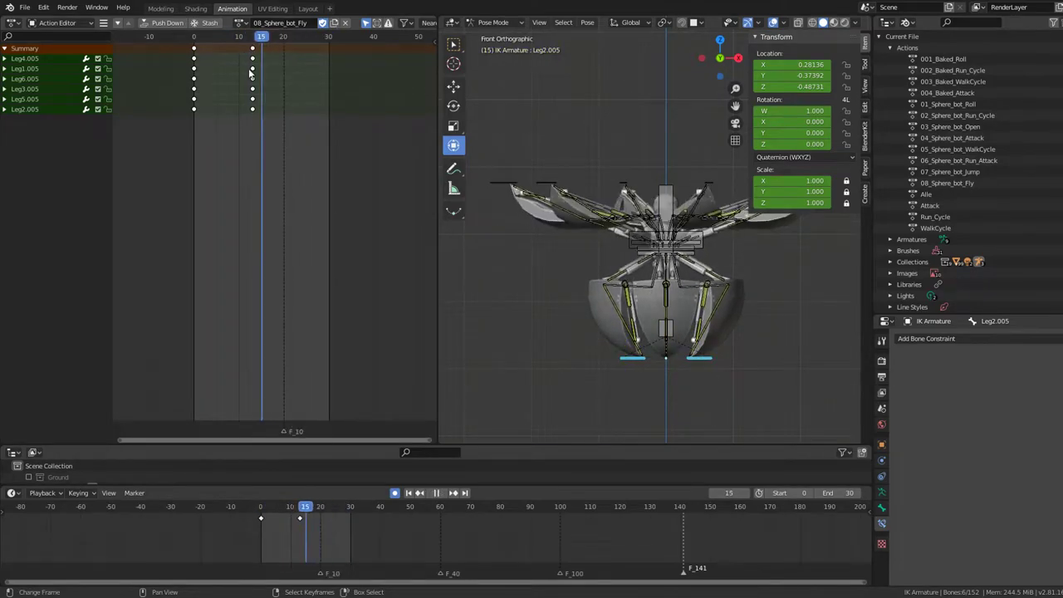
Key the six legs at frame 5 and delete the extra keyframe column near frame 13.
{"action": "left_click_drag", "start_coordinate": [227, 68], "coordinate": [210, 68]}
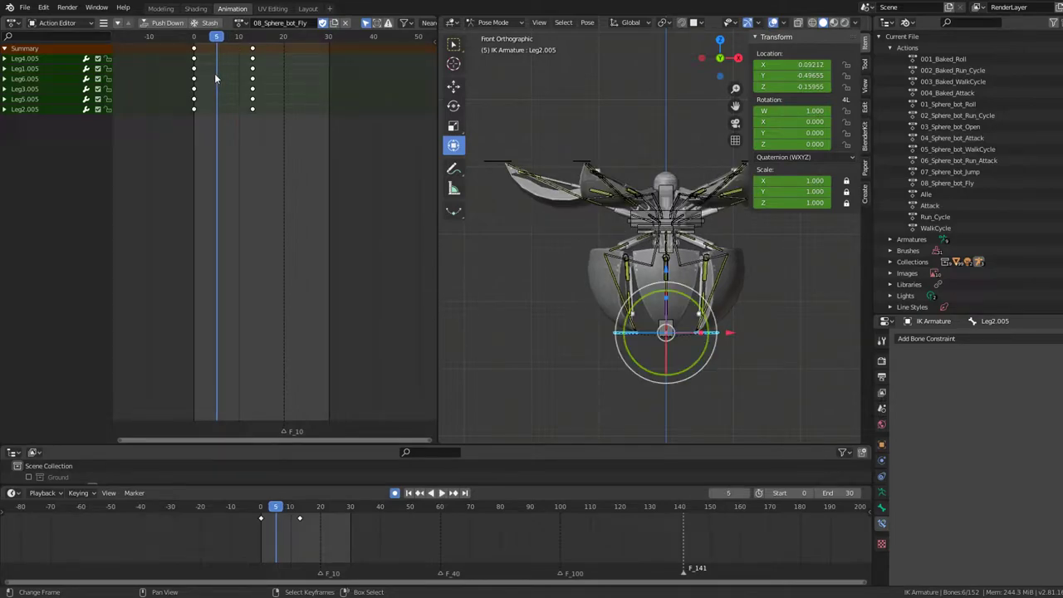
{"action": "key", "text": "i"}
{"action": "left_click", "coordinate": [214, 73]}
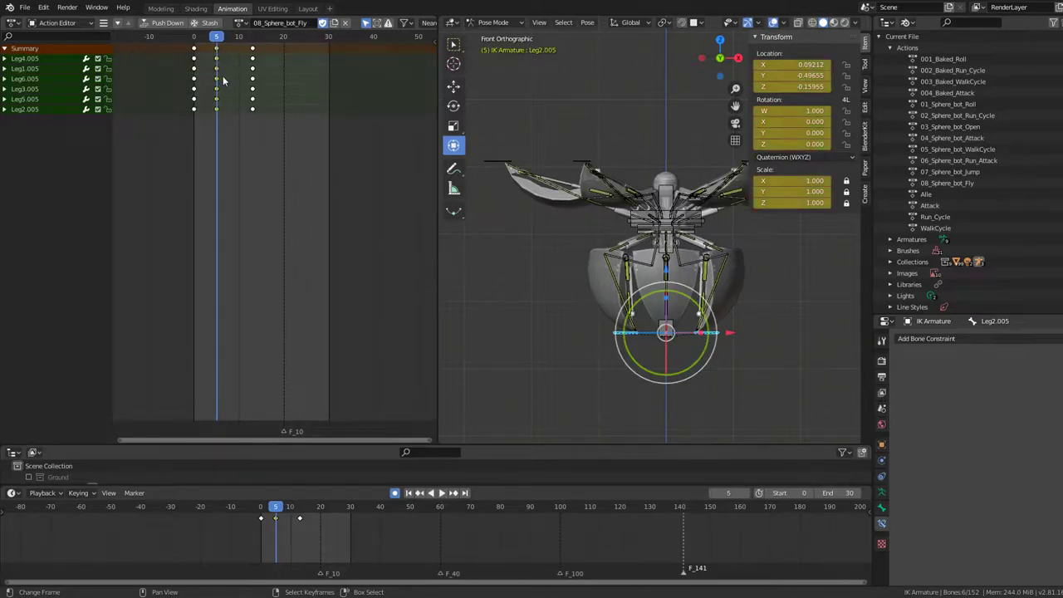
{"action": "key", "text": "space"}
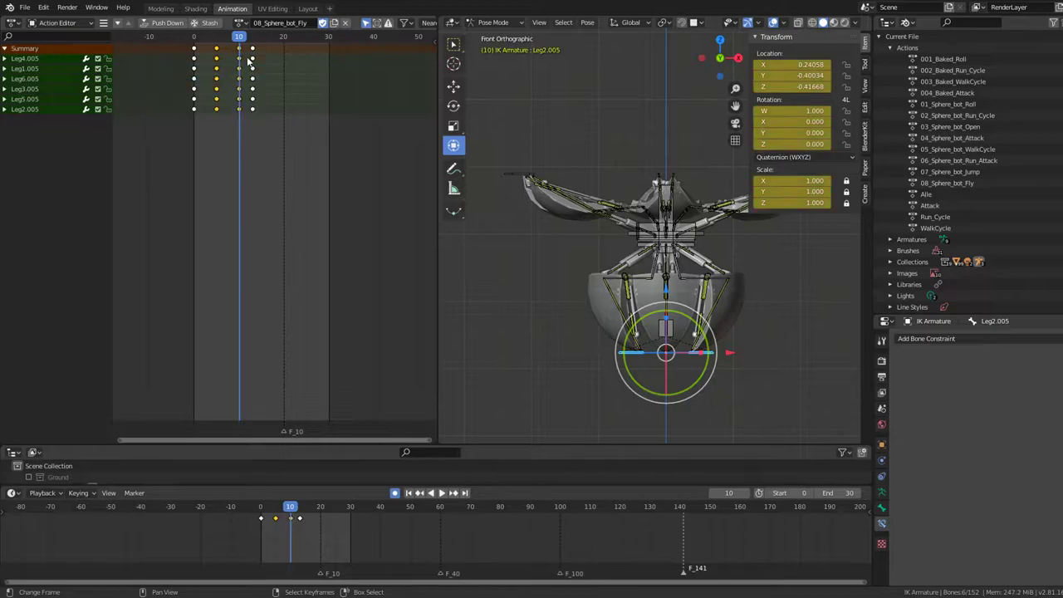
{"action": "key", "text": "x"}
{"action": "left_click", "coordinate": [252, 50]}
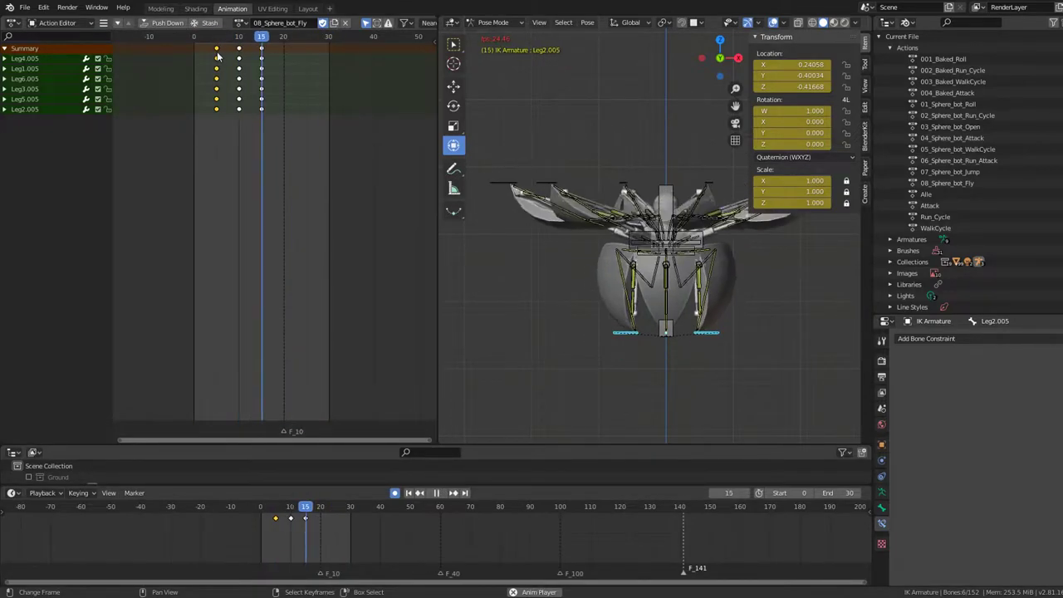
Shift the three columns of leg keyframes so they start at frame 0.
{"action": "left_click_drag", "start_coordinate": [279, 139], "coordinate": [282, 133]}
{"action": "key", "text": "g"}
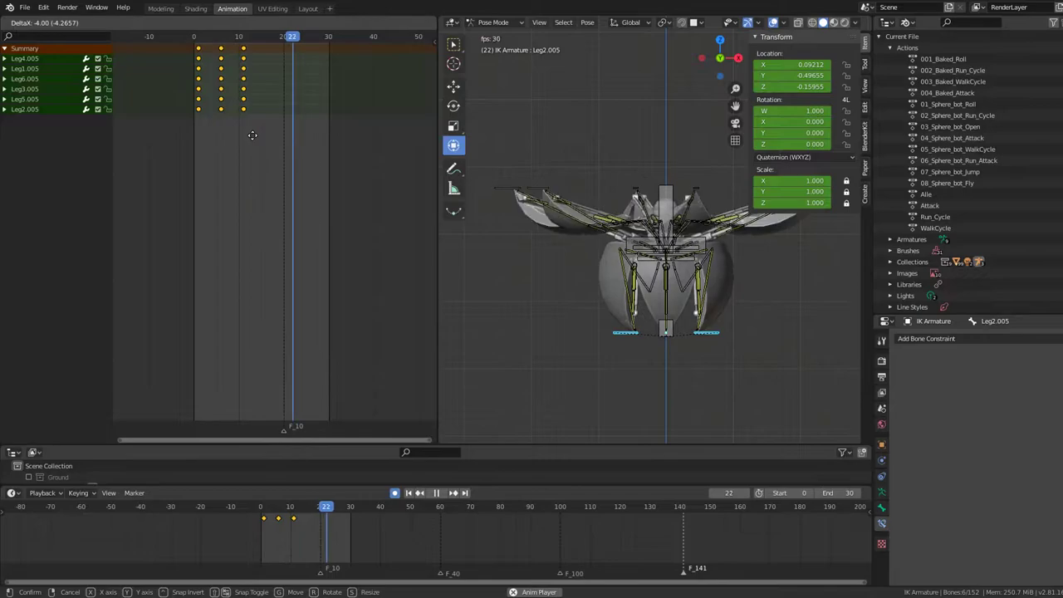
{"action": "left_click", "coordinate": [250, 135]}
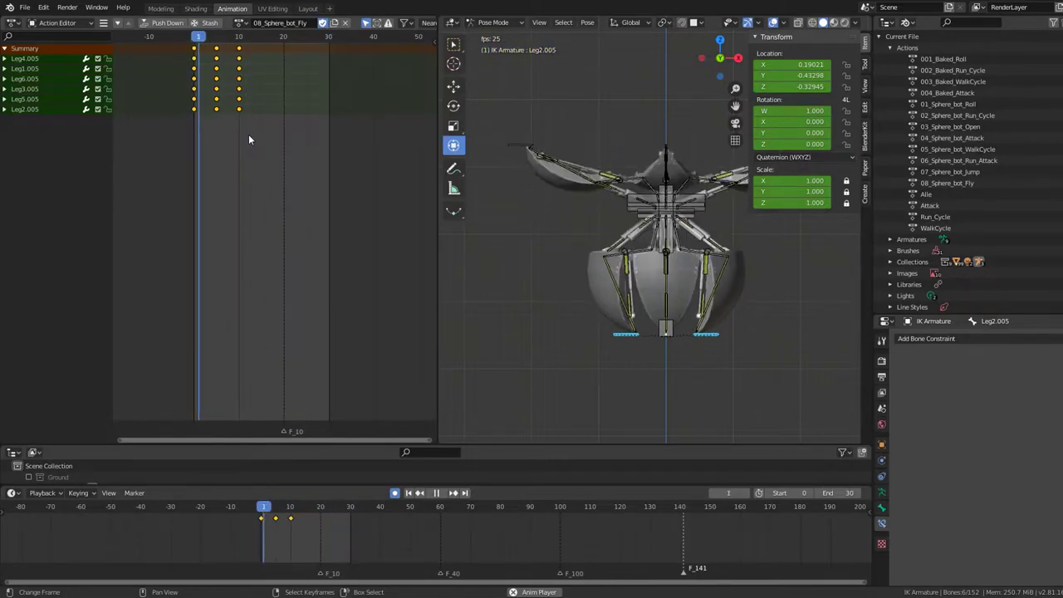
Duplicate the leg keys twice to extend them every 5 frames out to frame 30.
{"action": "key", "text": "shift+d"}
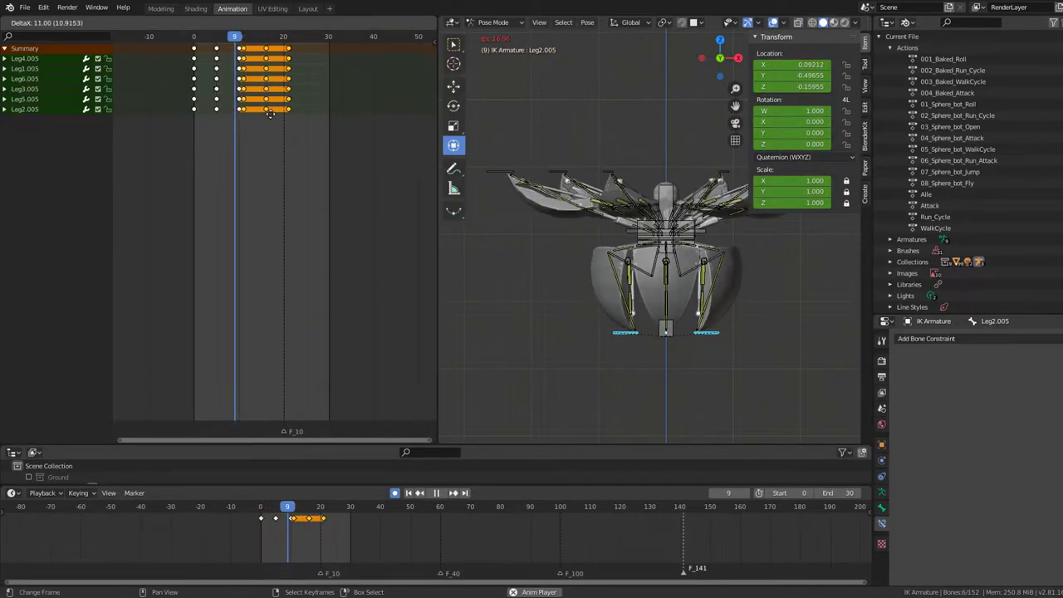
{"action": "left_click", "coordinate": [265, 113]}
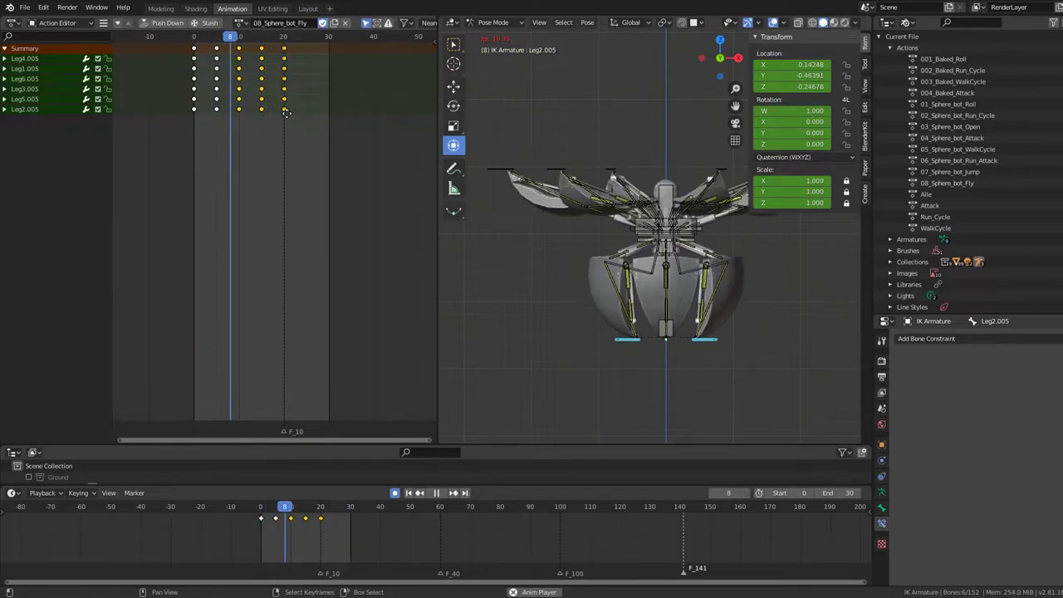
{"action": "key", "text": "shift+d"}
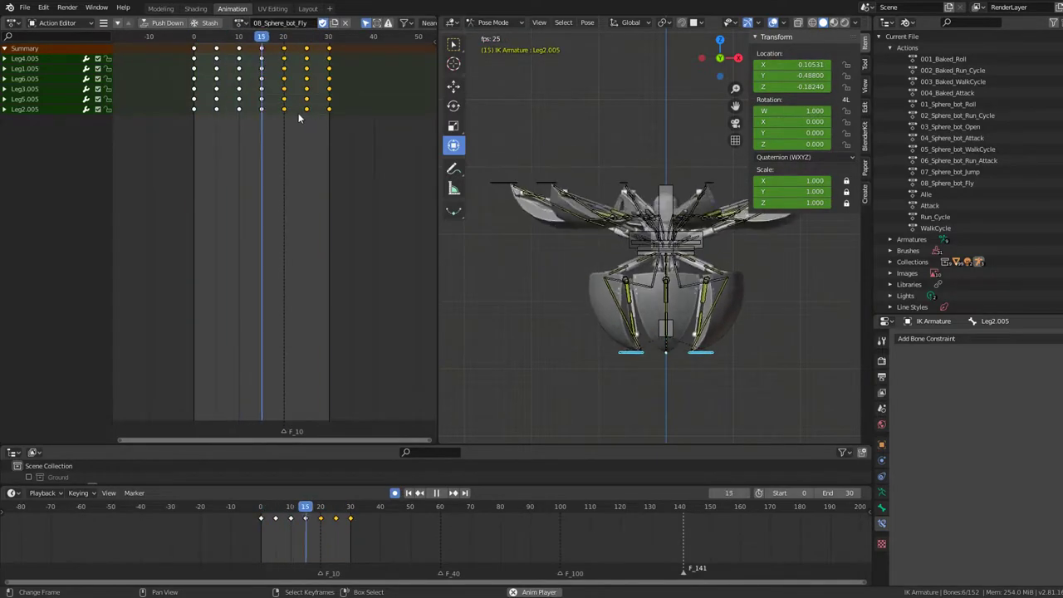
{"action": "scroll", "coordinate": [263, 190], "scroll_direction": "up", "scroll_amount": 3}
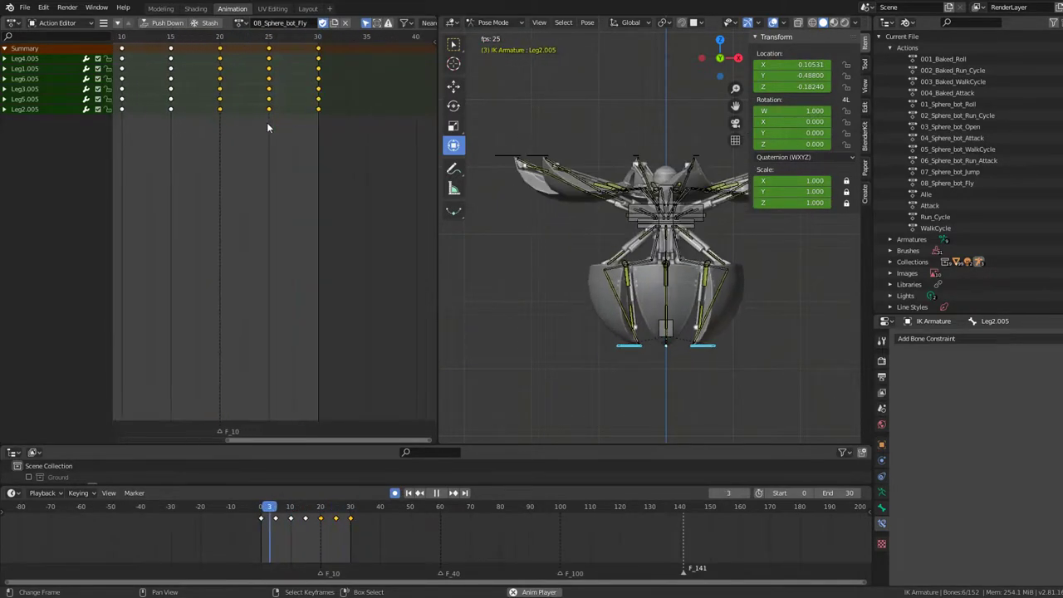
{"action": "scroll", "coordinate": [312, 145], "scroll_direction": "up", "scroll_amount": 3}
{"action": "scroll", "coordinate": [313, 145], "scroll_direction": "up", "scroll_amount": 2}
{"action": "scroll", "coordinate": [313, 139], "scroll_direction": "down", "scroll_amount": 5}
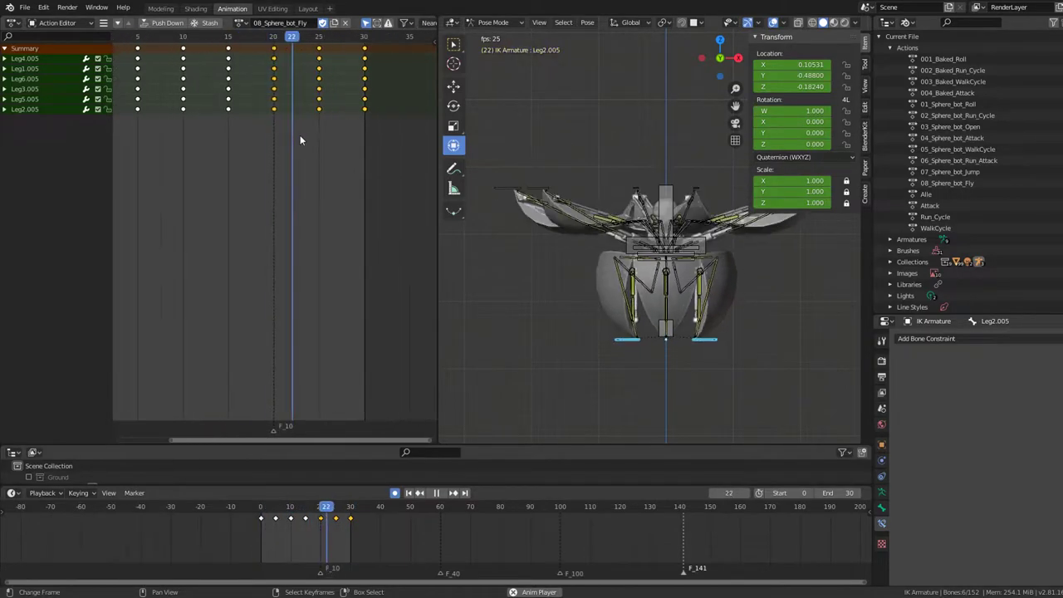
{"action": "middle_click_drag", "start_coordinate": [269, 140], "coordinate": [308, 146]}
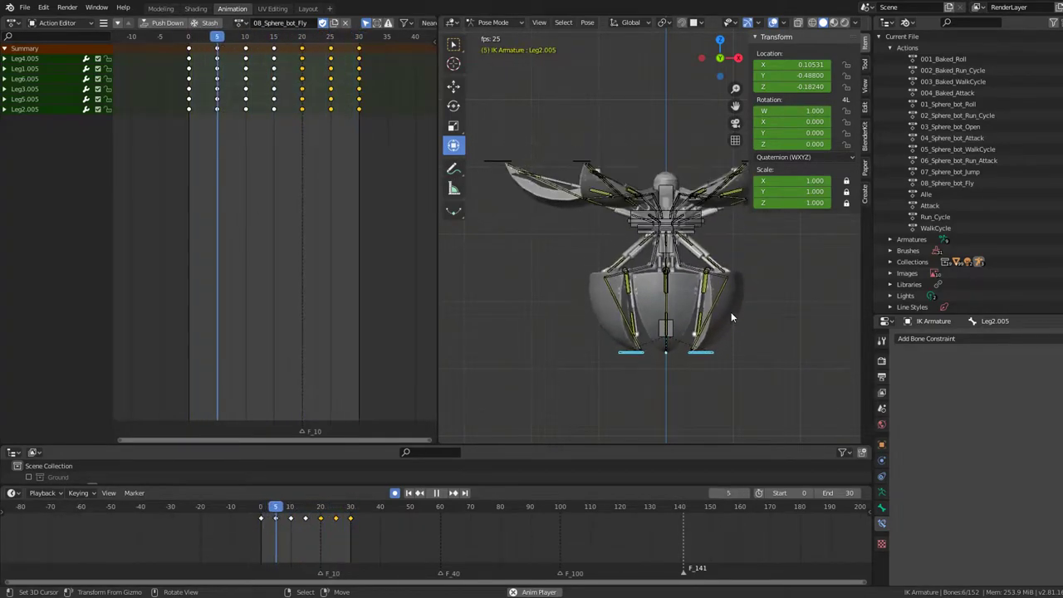
Move the stray end leg keyframes one frame left onto frame 30 and stop playback.
{"action": "scroll", "coordinate": [731, 311], "scroll_direction": "up", "scroll_amount": 3}
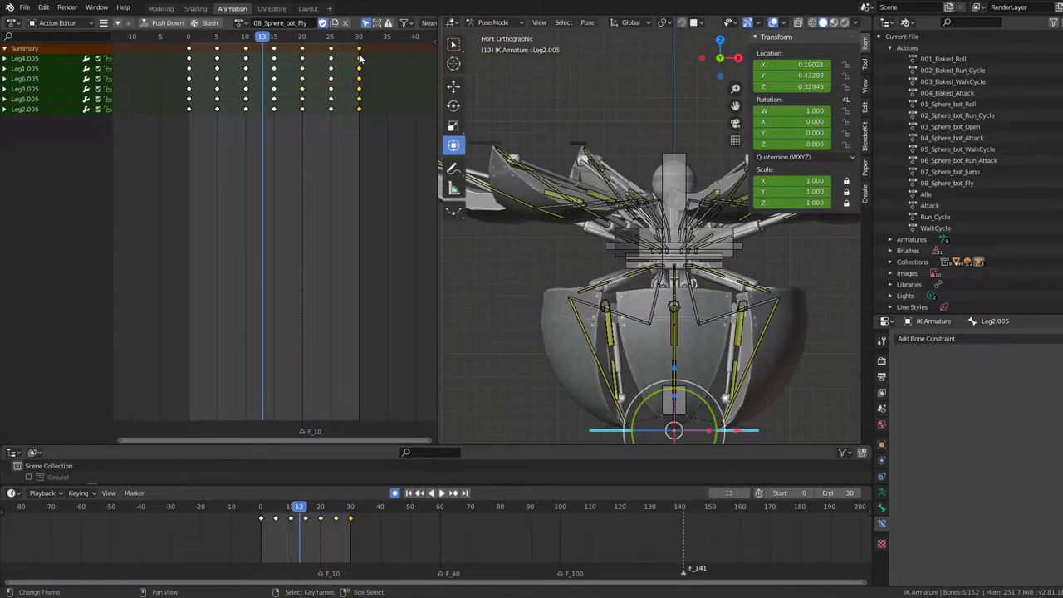
{"action": "left_click", "coordinate": [366, 62]}
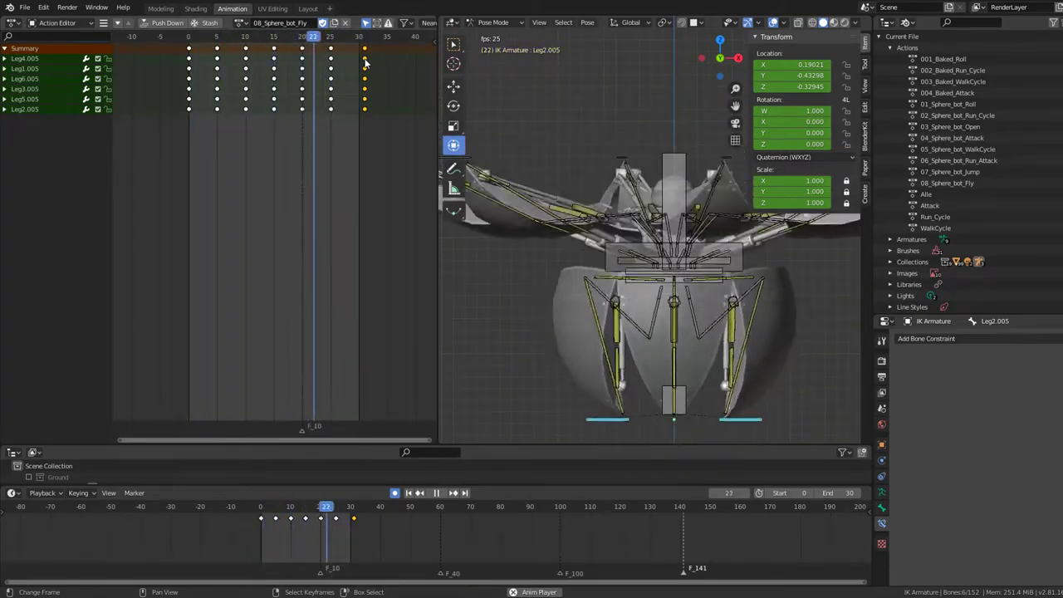
{"action": "key", "text": "g"}
{"action": "left_click", "coordinate": [362, 76]}
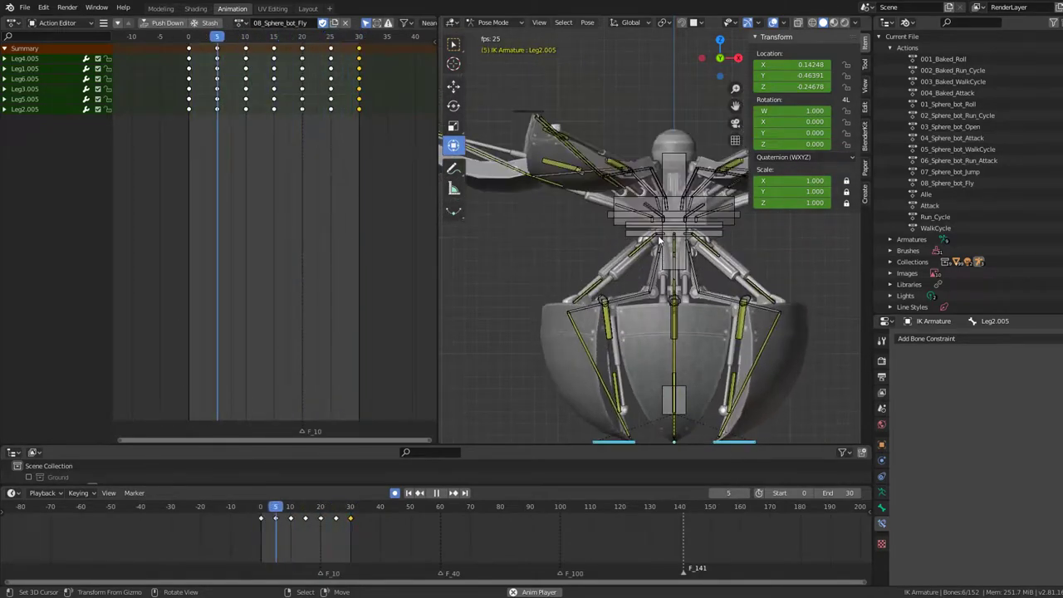
{"action": "scroll", "coordinate": [668, 259], "scroll_direction": "down", "scroll_amount": 5}
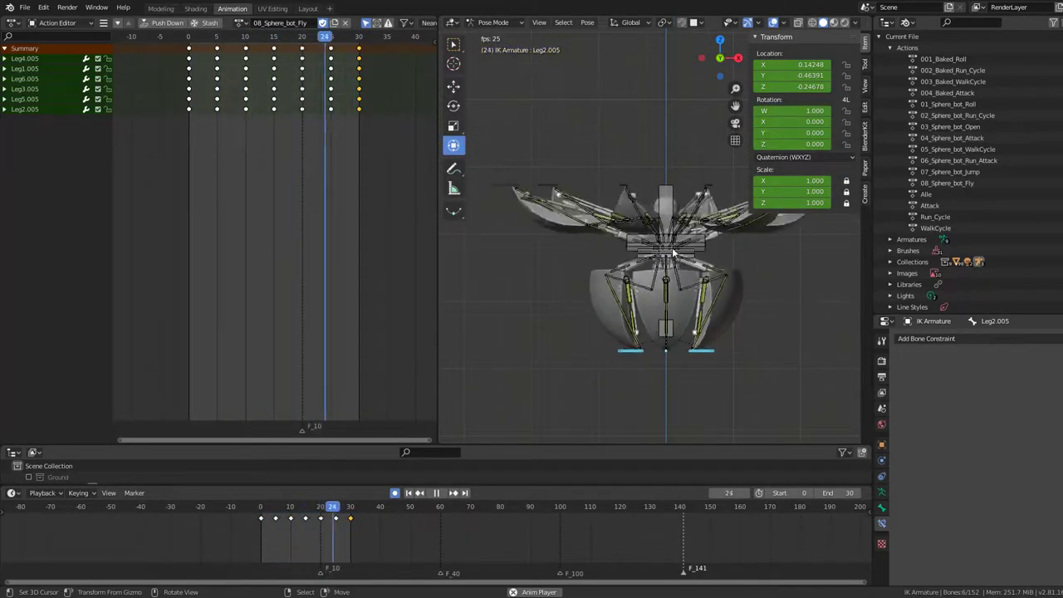
{"action": "key", "text": "space"}
{"action": "scroll", "coordinate": [698, 253], "scroll_direction": "up", "scroll_amount": 2}
{"action": "scroll", "coordinate": [714, 255], "scroll_direction": "up", "scroll_amount": 2}
Select the robot's Body bone and restart playback.
{"action": "left_click", "coordinate": [722, 261]}
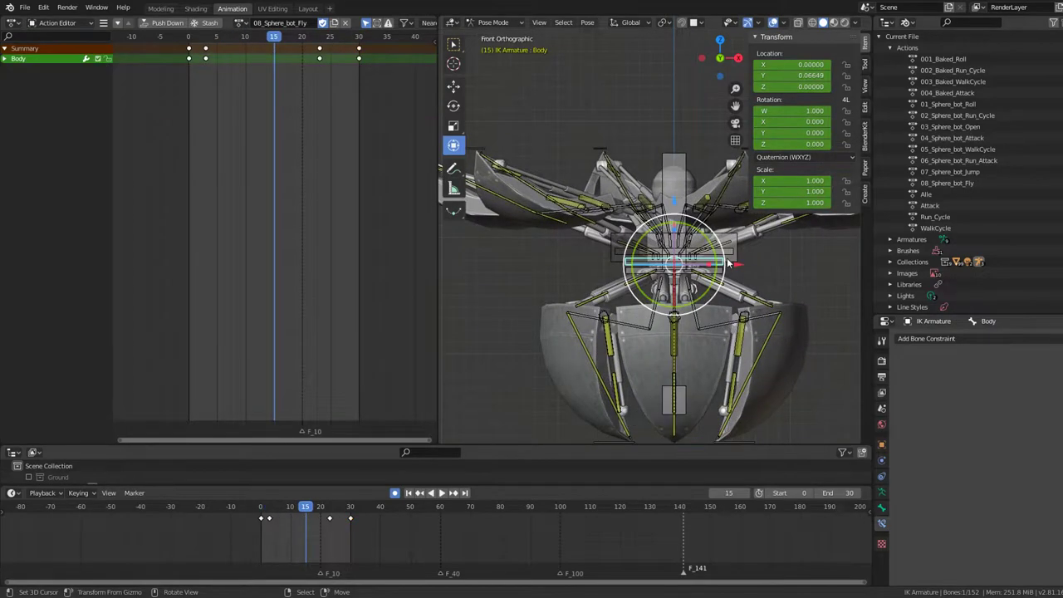
{"action": "key", "text": "g"}
{"action": "key", "text": "Escape"}
{"action": "key", "text": "space"}
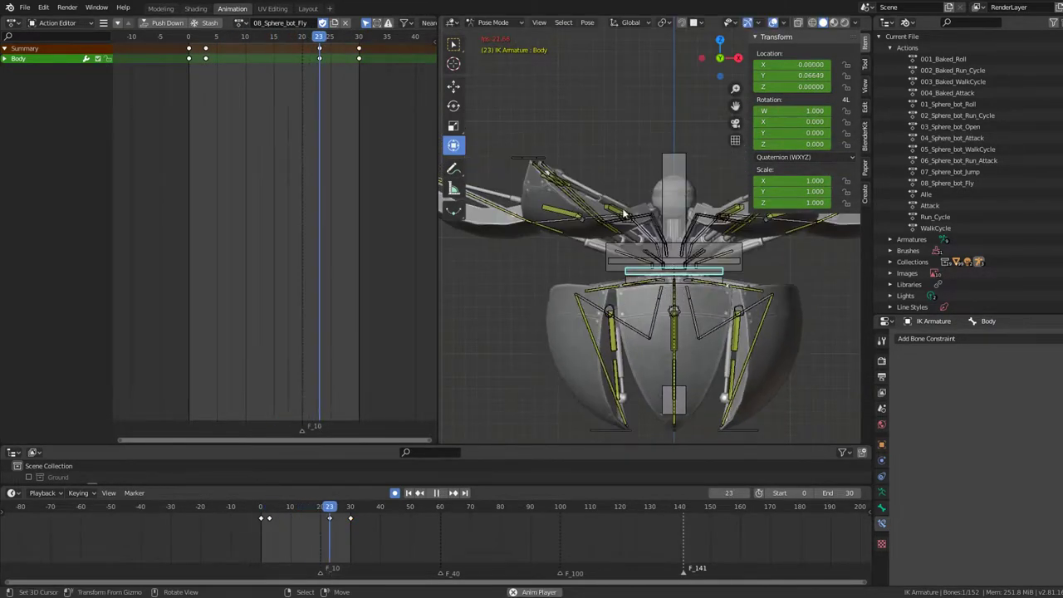
Delete the Body keyframes near frames 3, 23 and 30.
{"action": "left_click", "coordinate": [225, 55]}
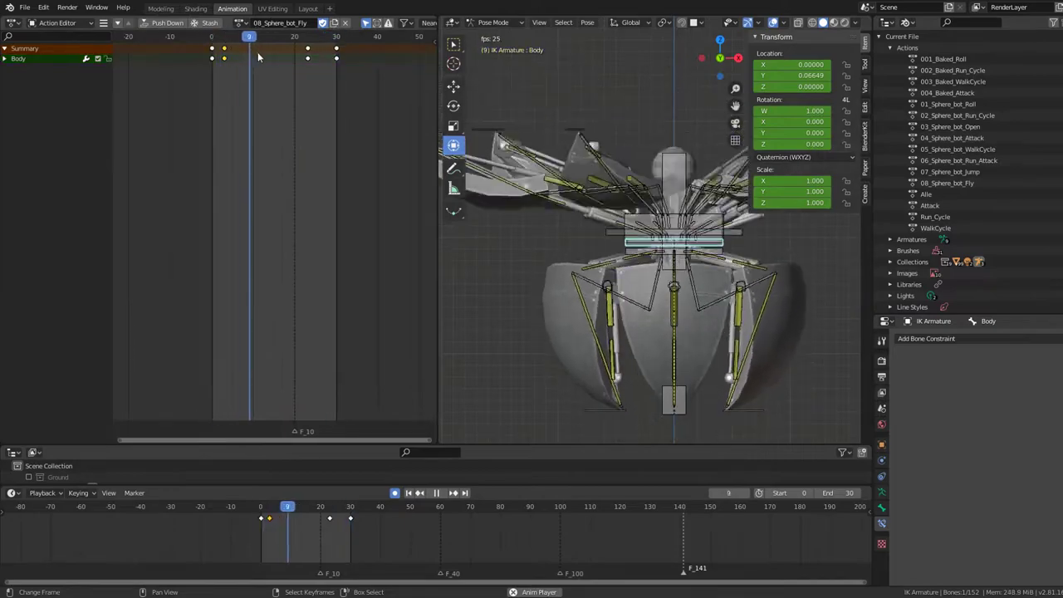
{"action": "key", "text": "x"}
{"action": "left_click", "coordinate": [280, 55]}
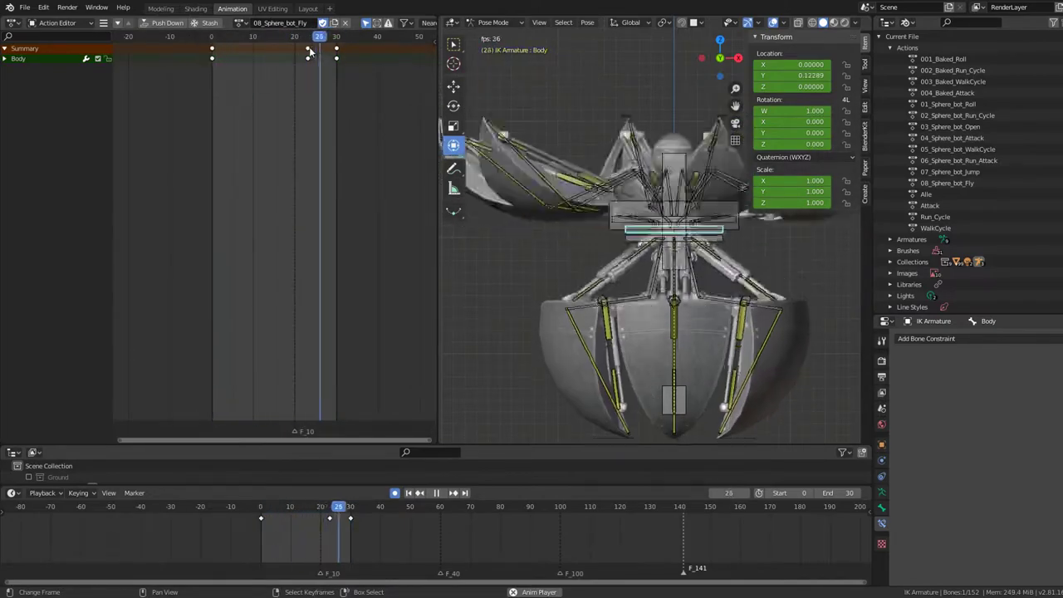
{"action": "left_click", "coordinate": [307, 48]}
{"action": "key", "text": "x"}
{"action": "left_click", "coordinate": [309, 52]}
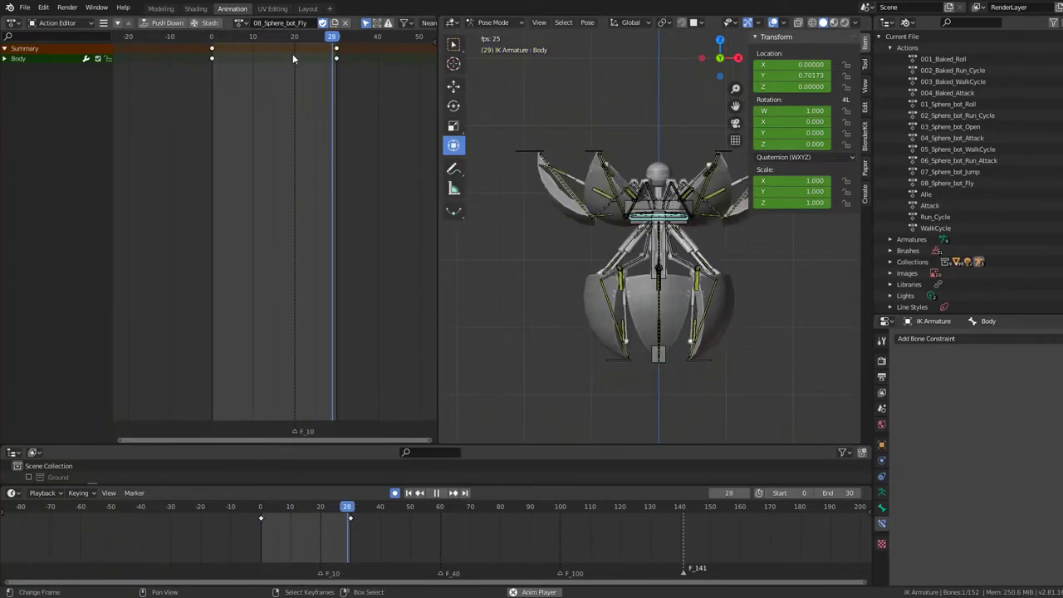
{"action": "left_click", "coordinate": [336, 48]}
{"action": "key", "text": "x"}
{"action": "left_click", "coordinate": [336, 50]}
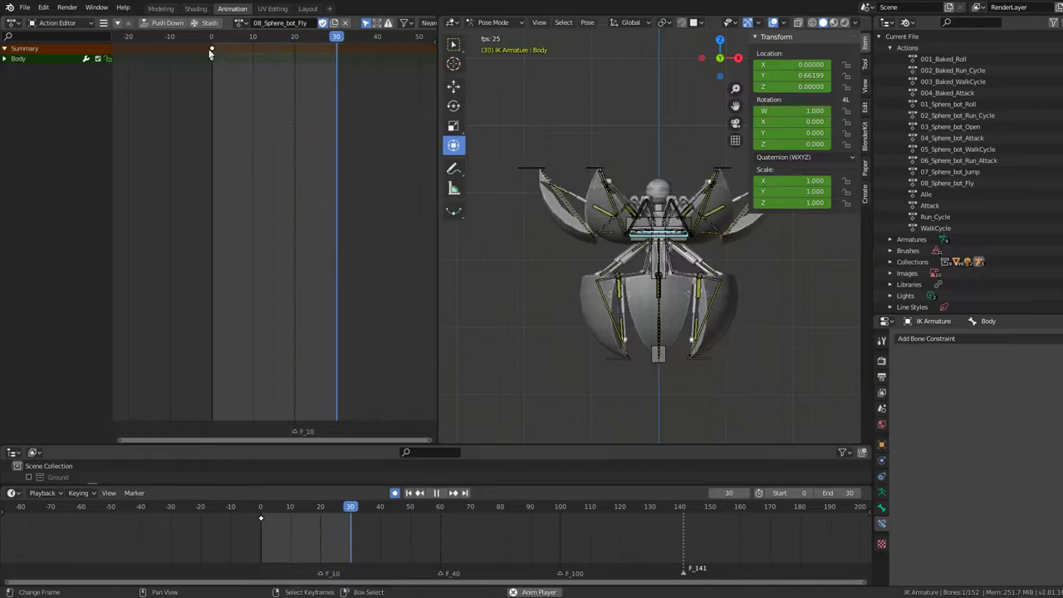
Duplicate the Body's frame-0 keys onto frame 30.
{"action": "key", "text": "a"}
{"action": "key", "text": "shift+d"}
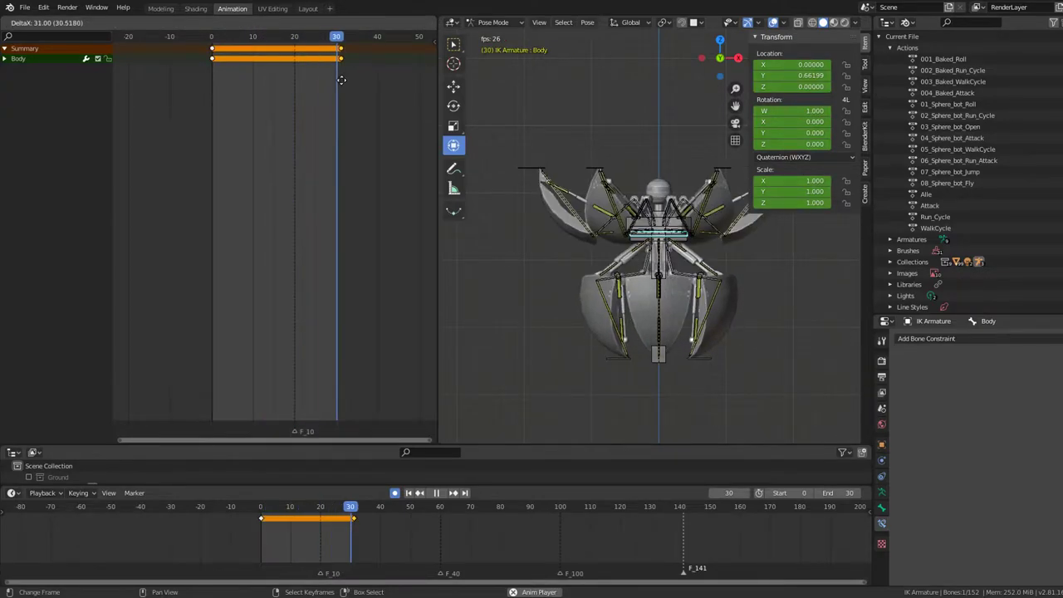
{"action": "left_click", "coordinate": [337, 79]}
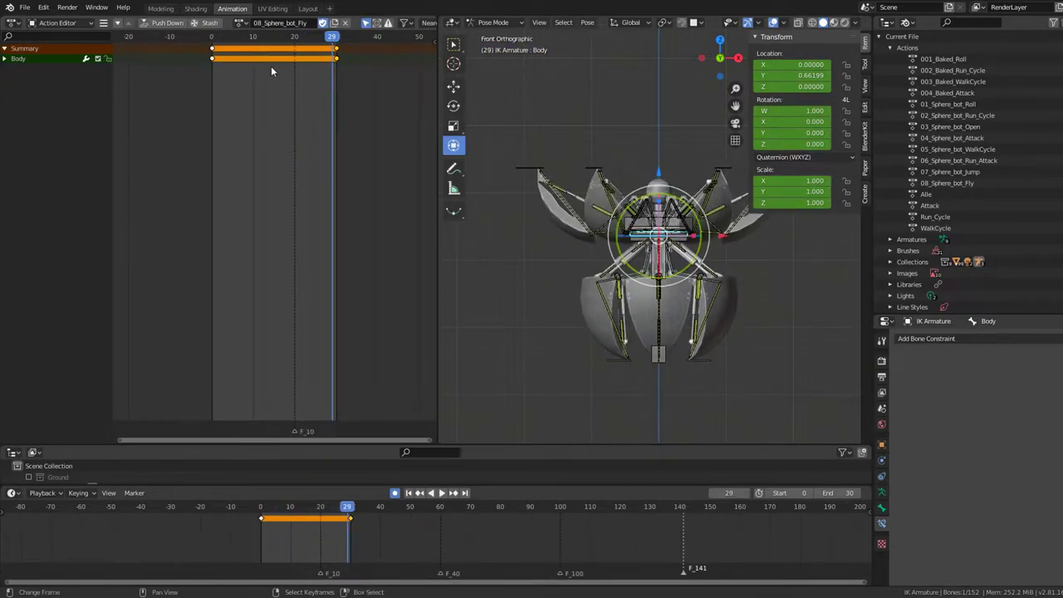
Lower the Body bone at frame 14 to auto-key a bob, then play it back.
{"action": "key", "text": "space"}
{"action": "left_click_drag", "start_coordinate": [658, 175], "coordinate": [658, 181]}
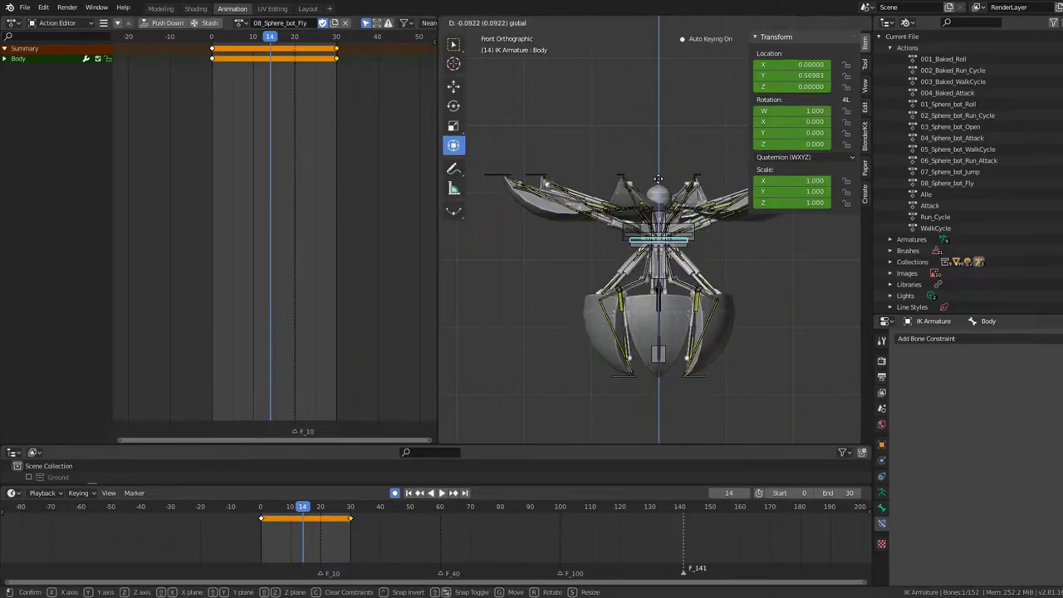
{"action": "key", "text": "space"}
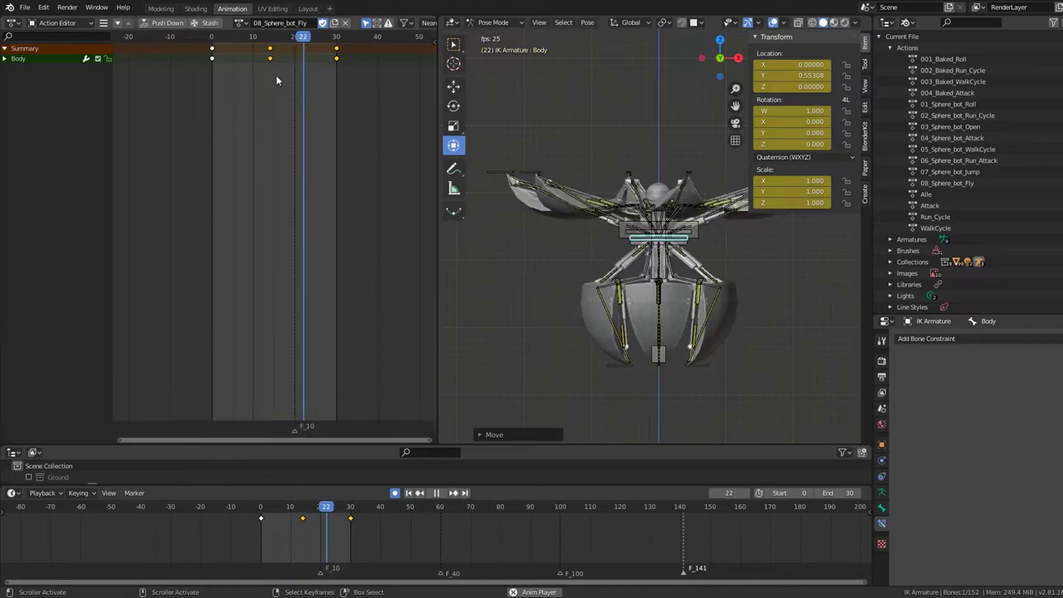
{"action": "scroll", "coordinate": [269, 49], "scroll_direction": "up", "scroll_amount": 1}
{"action": "scroll", "coordinate": [265, 52], "scroll_direction": "up", "scroll_amount": 3}
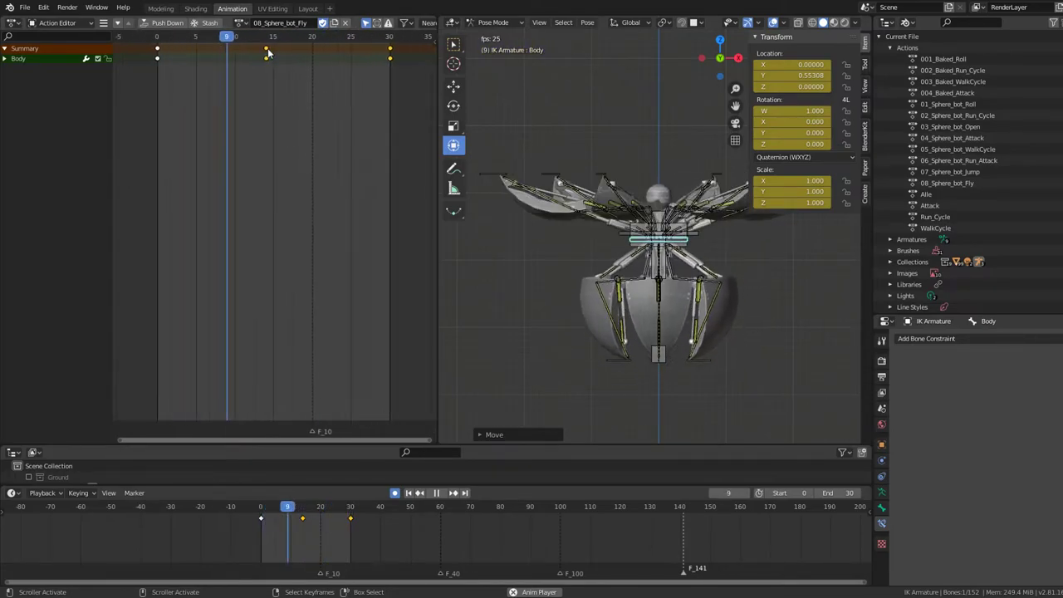
Shift the middle Body keyframe onto frame 15.
{"action": "key", "text": "g"}
{"action": "left_click", "coordinate": [277, 49]}
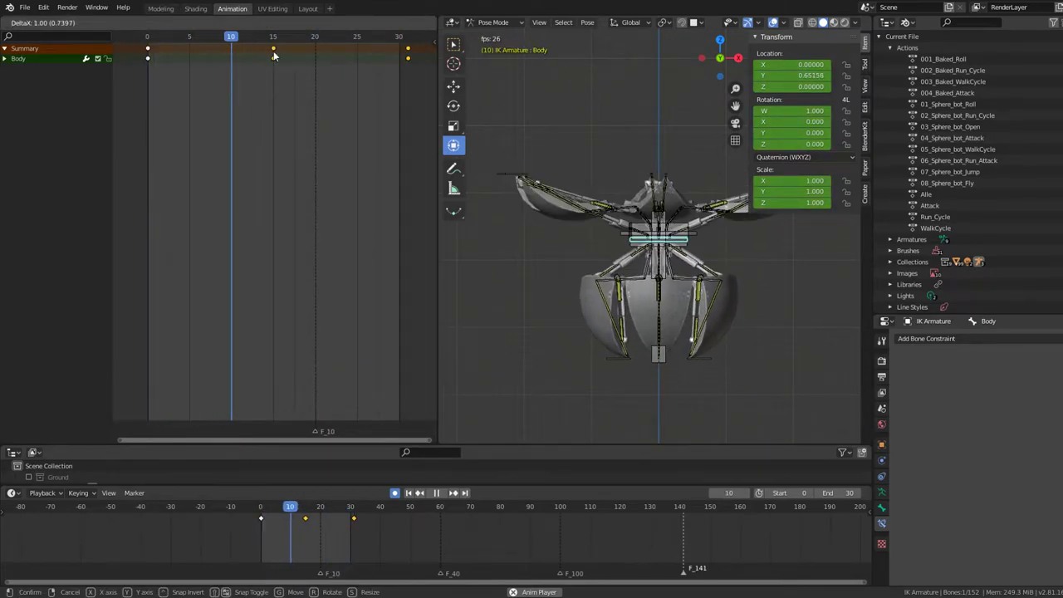
{"action": "mouse_move", "coordinate": [656, 249]}
{"action": "middle_mouse_down"}
{"action": "mouse_move", "coordinate": [648, 285]}
{"action": "mouse_move", "coordinate": [651, 230]}
{"action": "middle_mouse_up"}
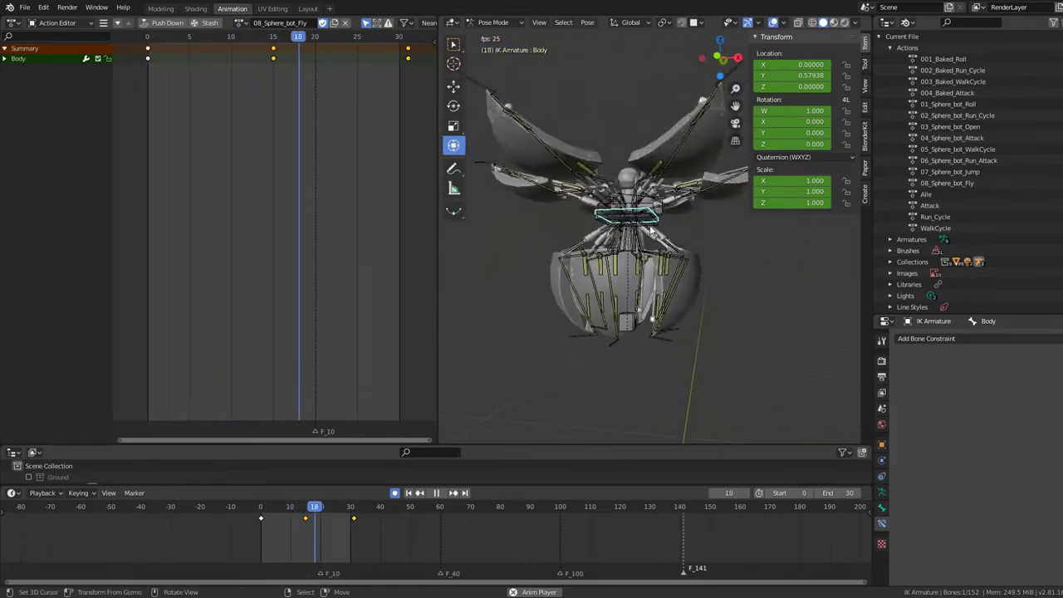
{"action": "mouse_move", "coordinate": [651, 230]}
{"action": "middle_mouse_down"}
{"action": "mouse_move", "coordinate": [655, 249]}
{"action": "mouse_move", "coordinate": [708, 219]}
{"action": "middle_mouse_up"}
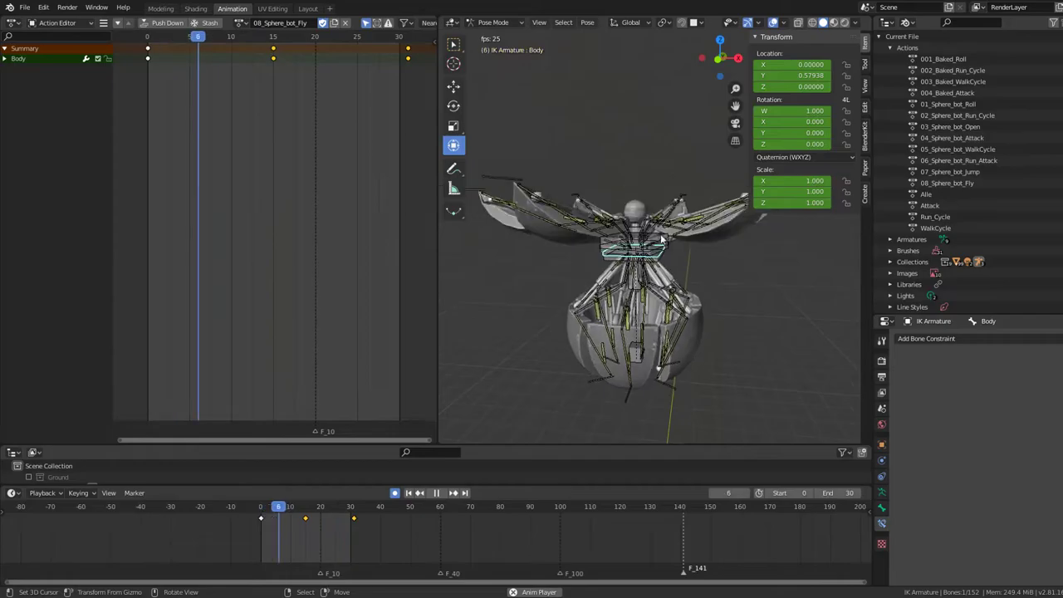
{"action": "scroll", "coordinate": [708, 218], "scroll_direction": "up", "scroll_amount": 5}
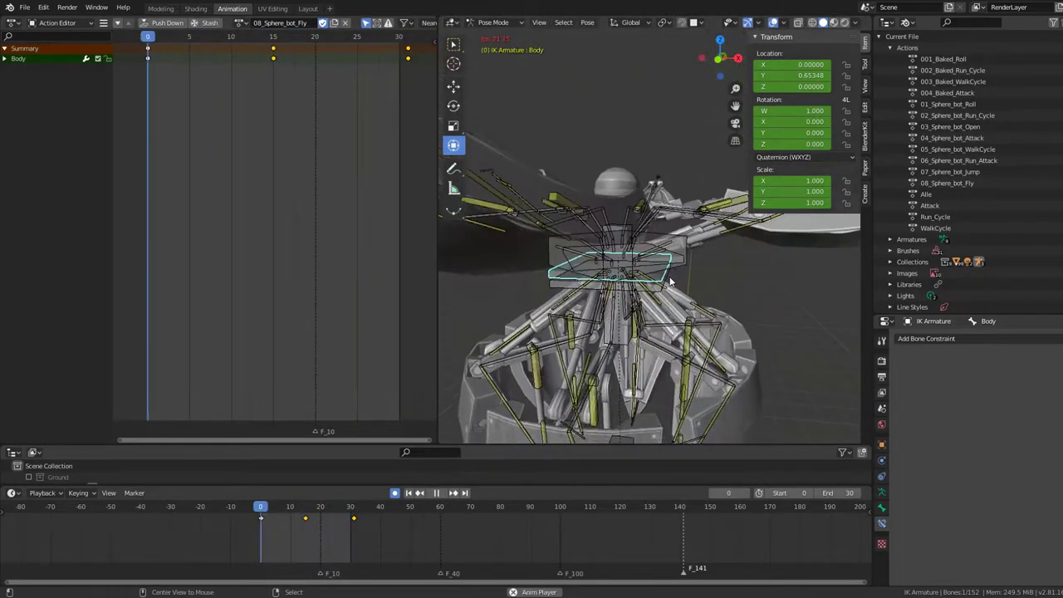
Select the Body_Up bone and switch to the front orthographic view.
{"action": "key", "text": "space"}
{"action": "left_click", "coordinate": [704, 289]}
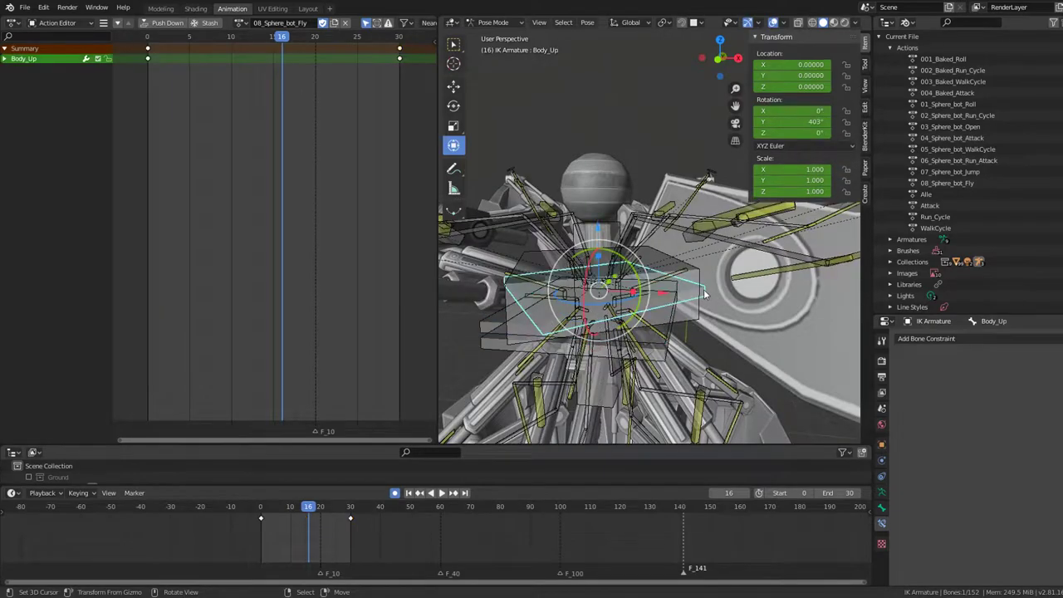
{"action": "key", "text": "space"}
{"action": "scroll", "coordinate": [703, 289], "scroll_direction": "down", "scroll_amount": 5}
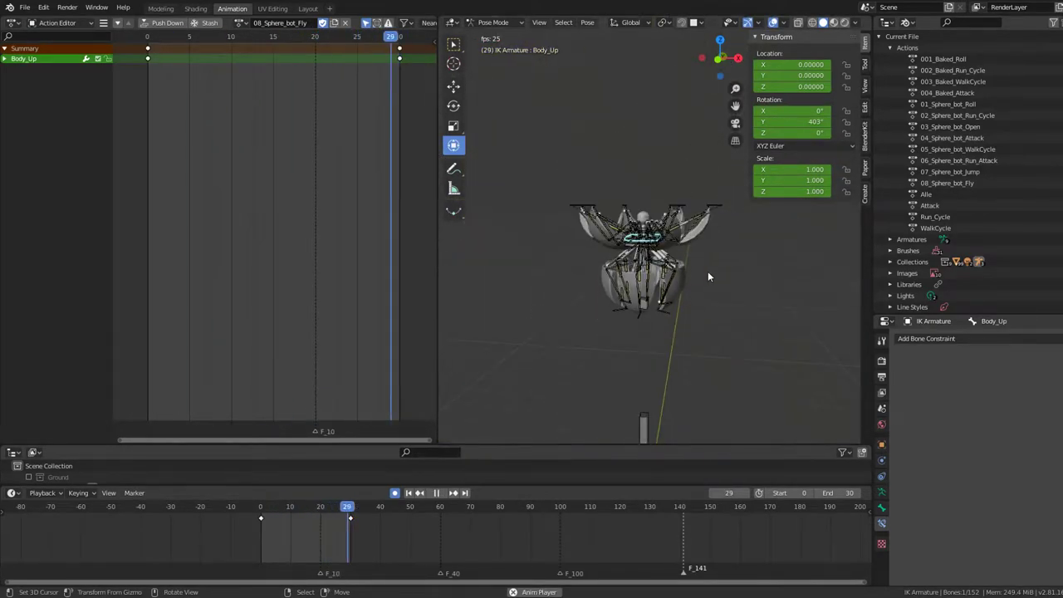
{"action": "key", "text": "KP_1"}
{"action": "scroll", "coordinate": [653, 268], "scroll_direction": "up", "scroll_amount": 3}
{"action": "scroll", "coordinate": [669, 289], "scroll_direction": "up", "scroll_amount": 2}
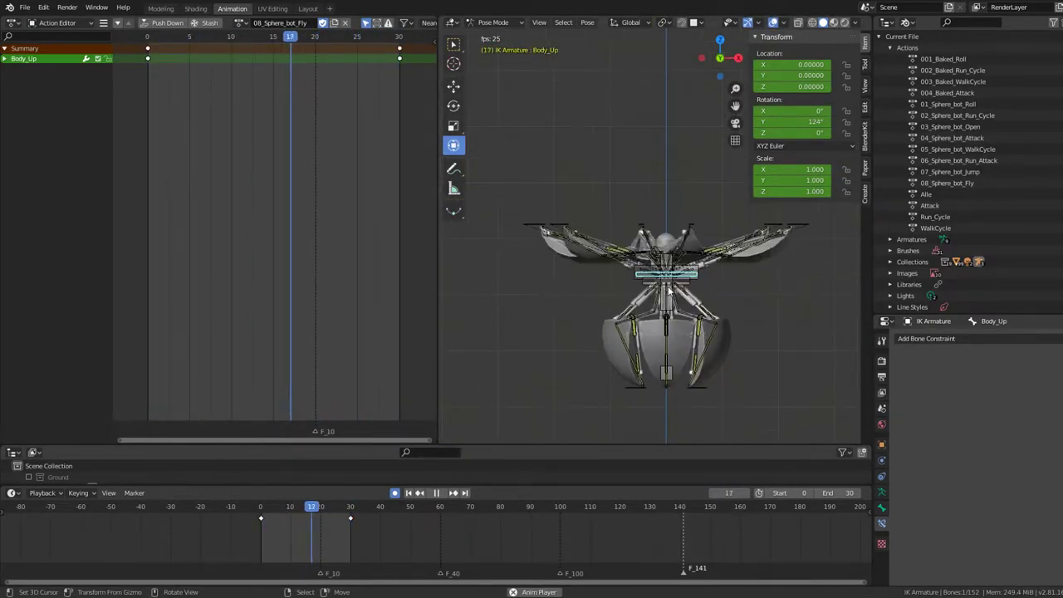
Delete Body_Up's frame-30 keyframe and replay the loop to check it.
{"action": "key", "text": "x"}
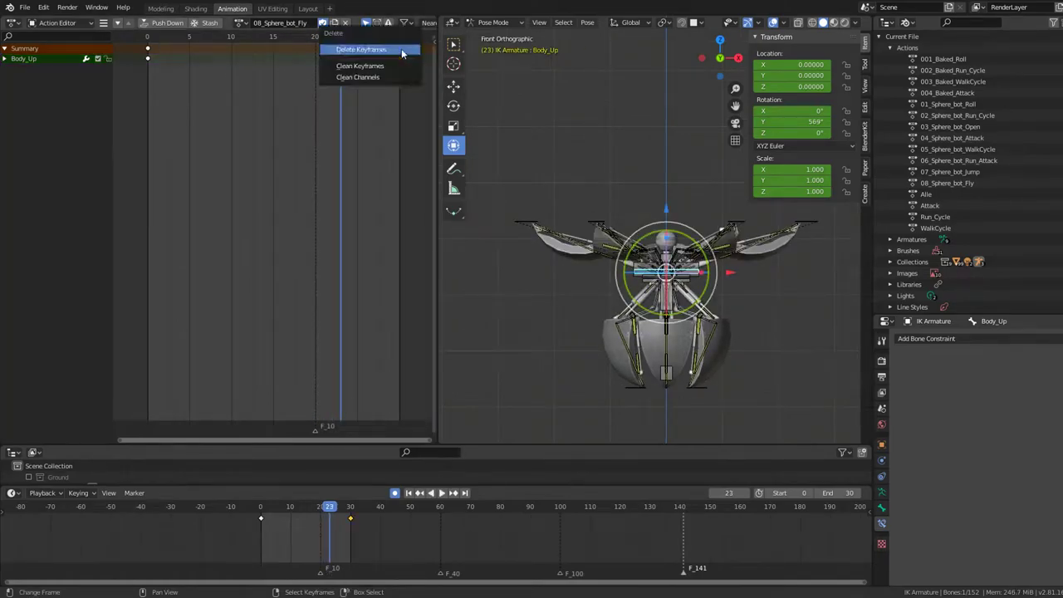
{"action": "left_click", "coordinate": [401, 48]}
{"action": "key", "text": "space"}
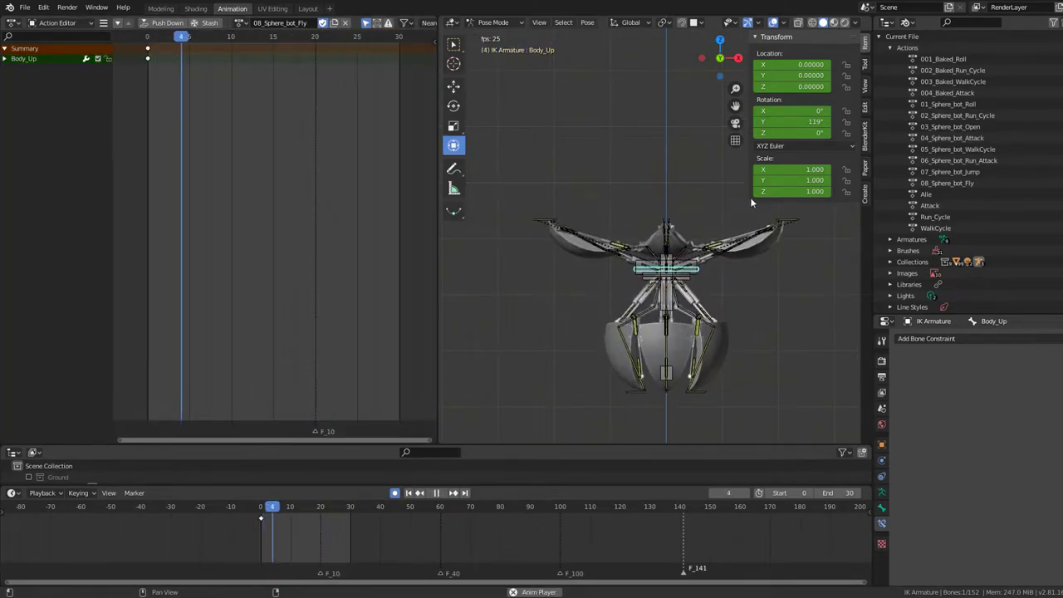
{"action": "key", "text": "space"}
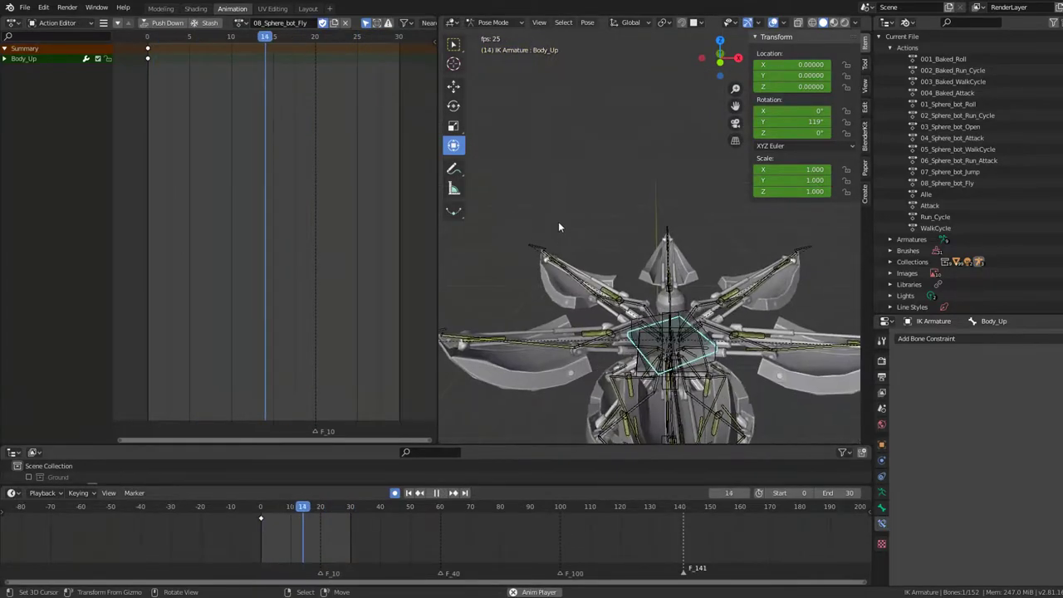
{"action": "left_click", "coordinate": [517, 243]}
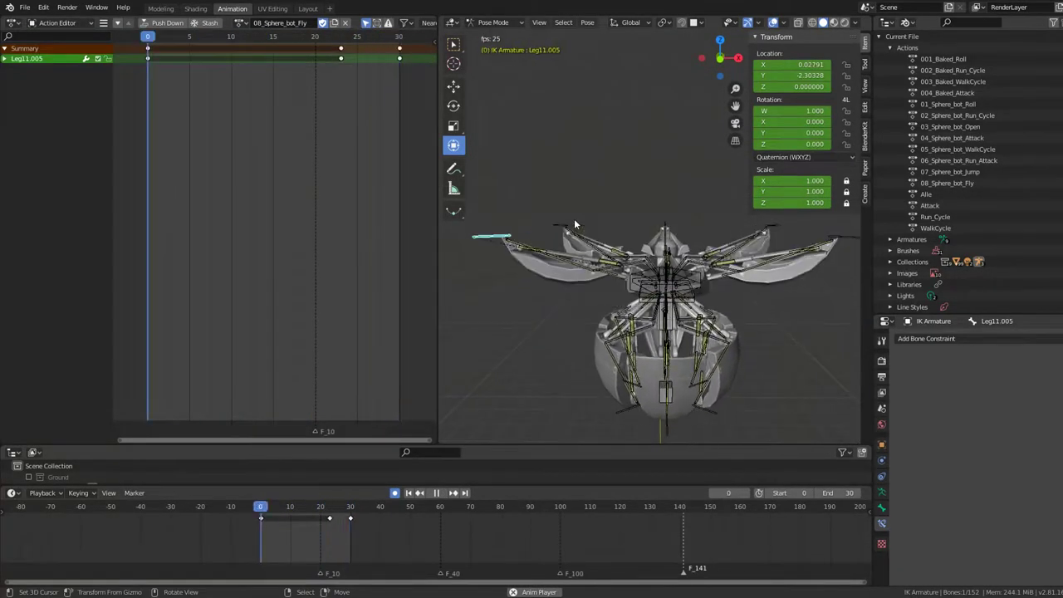
Select leg bones Leg7.005–Leg12.005 and move their middle keyframes back to frame 15.
{"action": "key", "text": "space"}
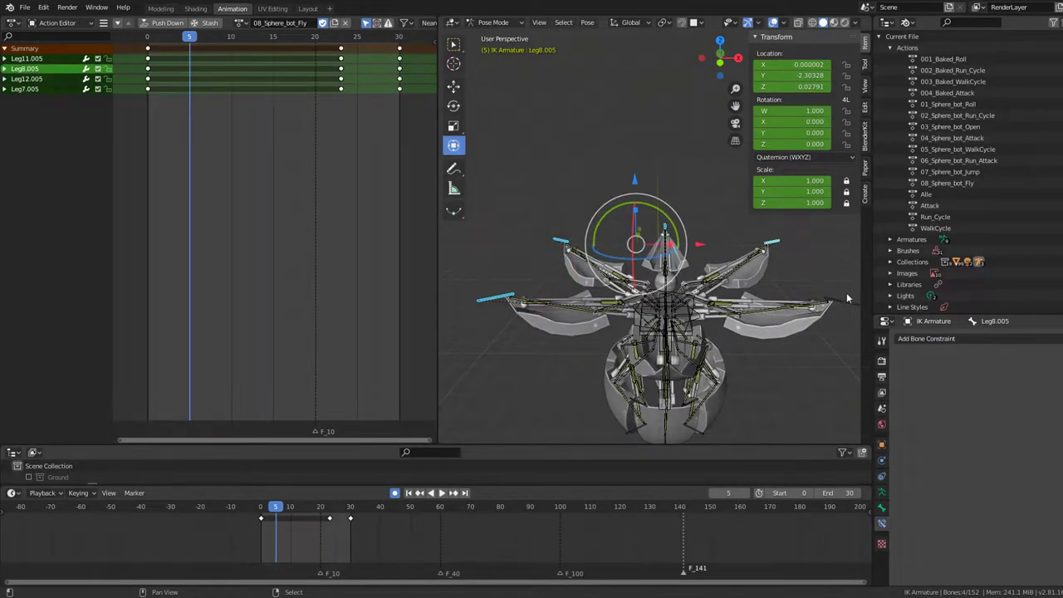
{"action": "middle_click_drag", "start_coordinate": [727, 306], "coordinate": [662, 314]}
{"action": "left_click", "coordinate": [445, 364], "text": "shift"}
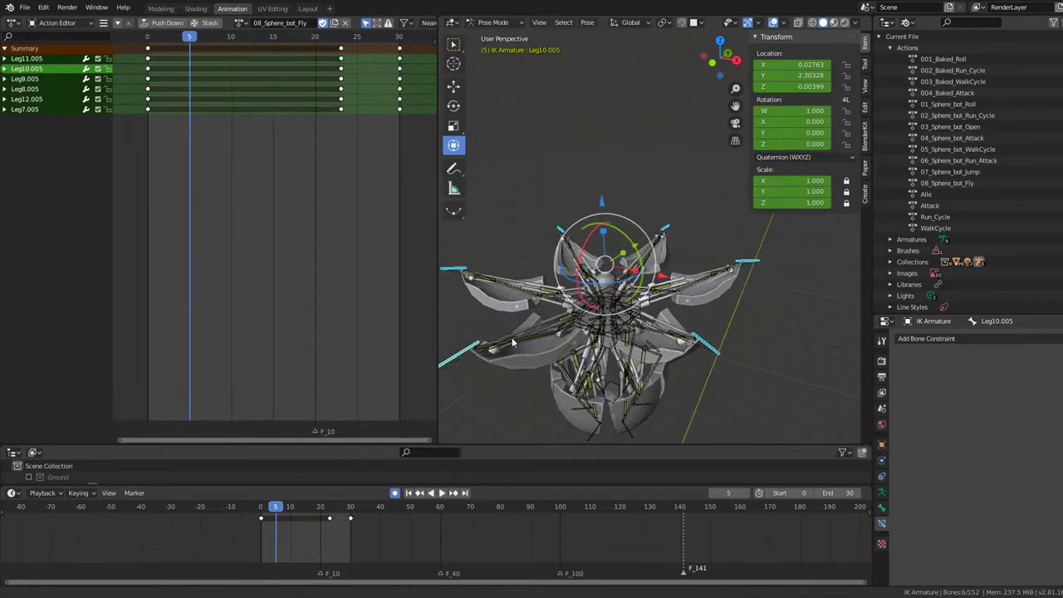
{"action": "key", "text": "space"}
{"action": "left_click", "coordinate": [341, 52]}
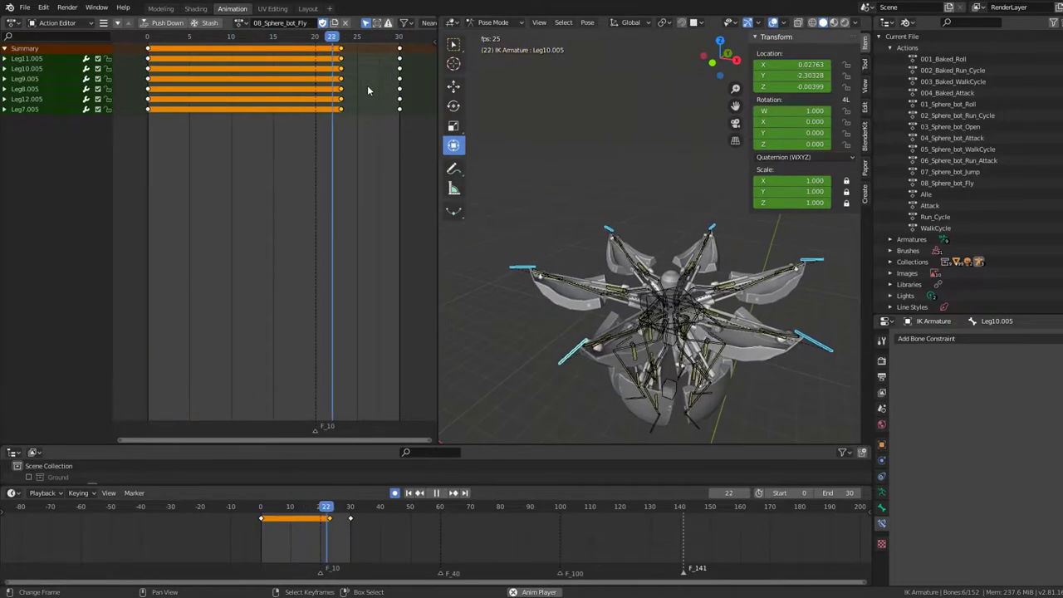
{"action": "key", "text": "g"}
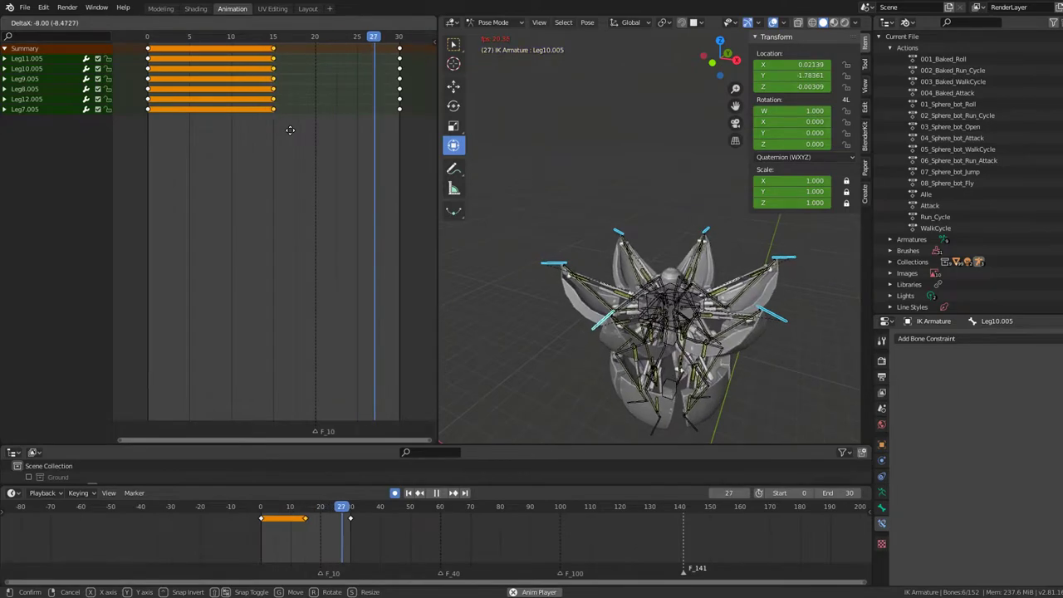
{"action": "left_click", "coordinate": [293, 130]}
{"action": "left_click", "coordinate": [289, 120]}
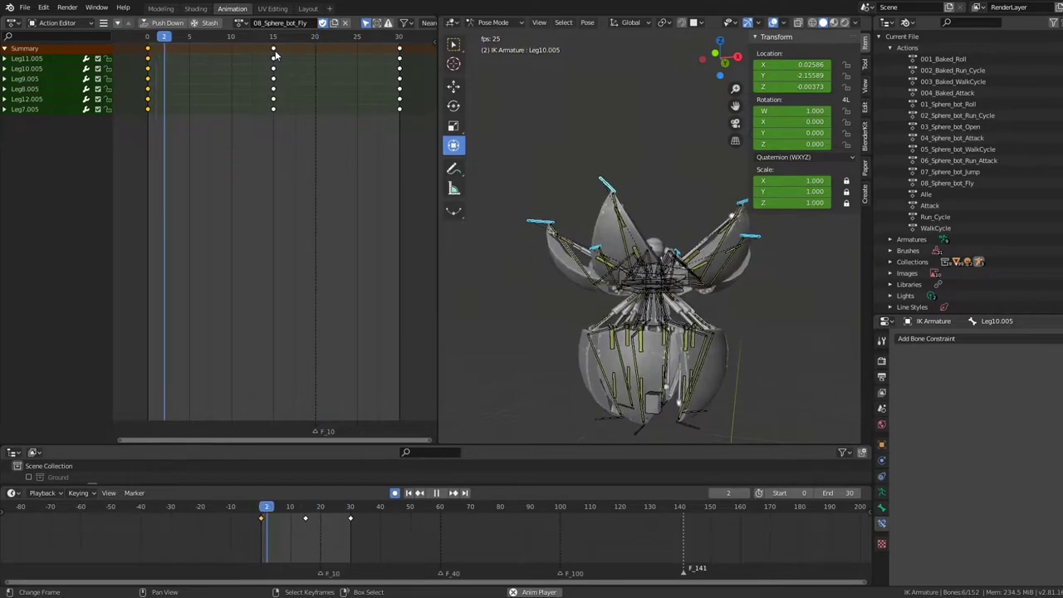
{"action": "scroll", "coordinate": [656, 232], "scroll_direction": "up", "scroll_amount": 5}
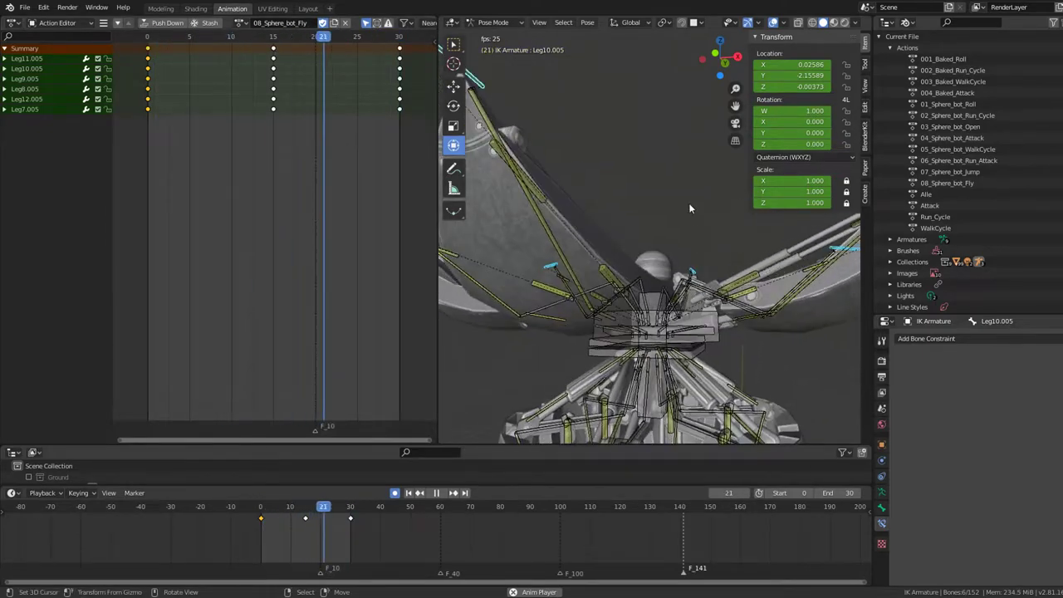
Try a Z rotation on the Body bone, cancel it, and stop playback.
{"action": "key", "text": "space"}
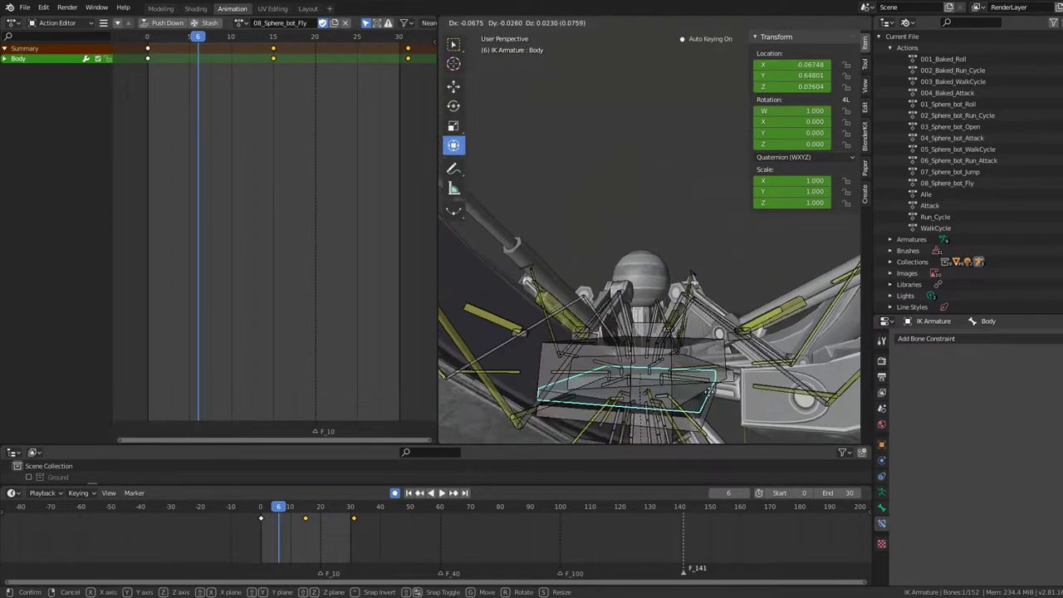
{"action": "scroll", "coordinate": [721, 404], "scroll_direction": "down", "scroll_amount": 5}
{"action": "key", "text": "r"}
{"action": "key", "text": "z"}
{"action": "key", "text": "Escape"}
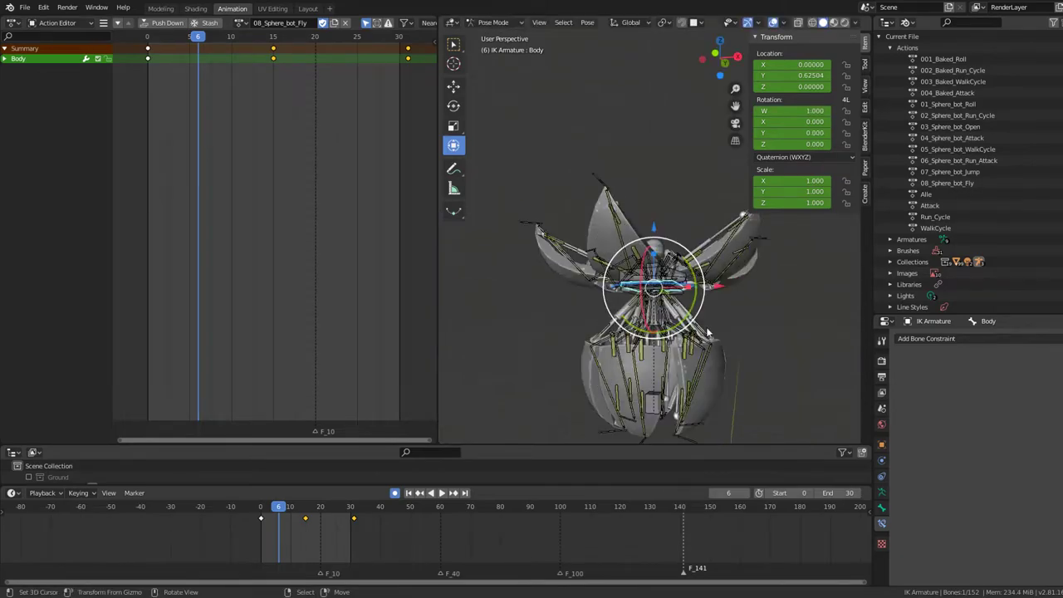
{"action": "scroll", "coordinate": [710, 340], "scroll_direction": "up", "scroll_amount": 4}
{"action": "scroll", "coordinate": [710, 341], "scroll_direction": "up", "scroll_amount": 3}
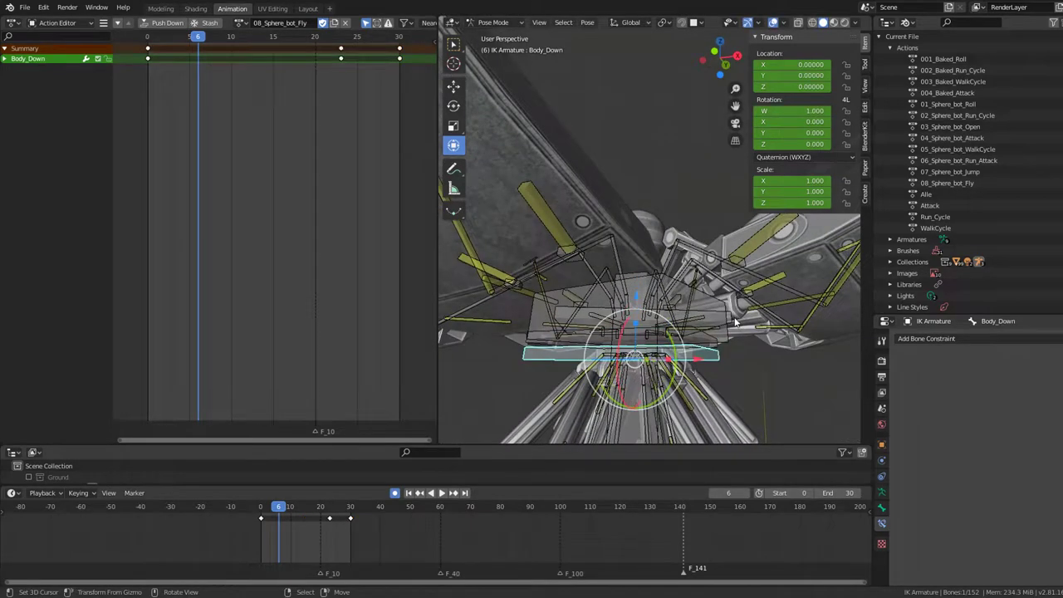
{"action": "key", "text": "Escape"}
{"action": "scroll", "coordinate": [688, 252], "scroll_direction": "down", "scroll_amount": 6}
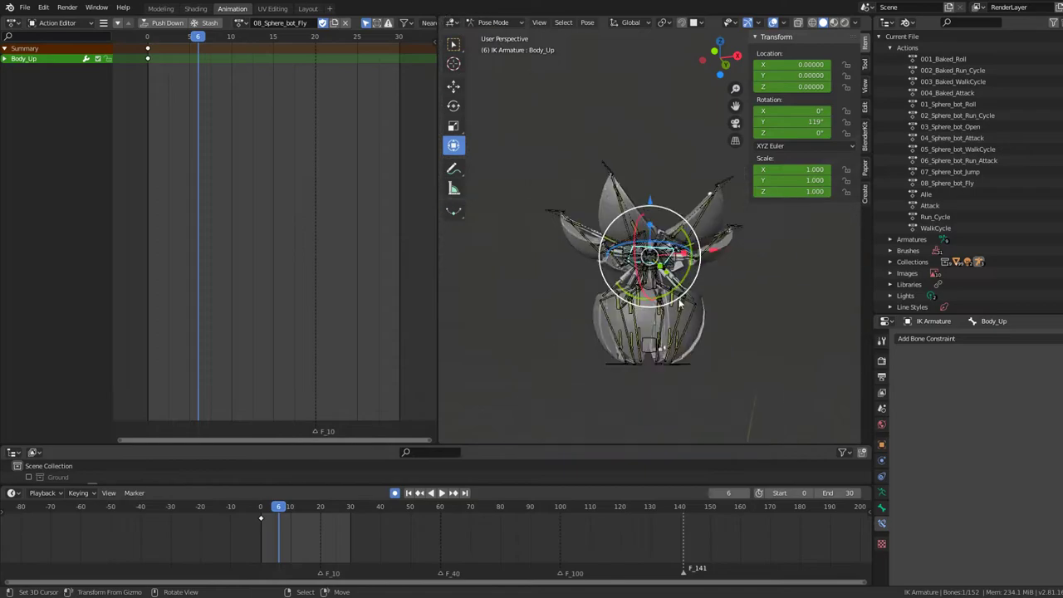
{"action": "key", "text": "space"}
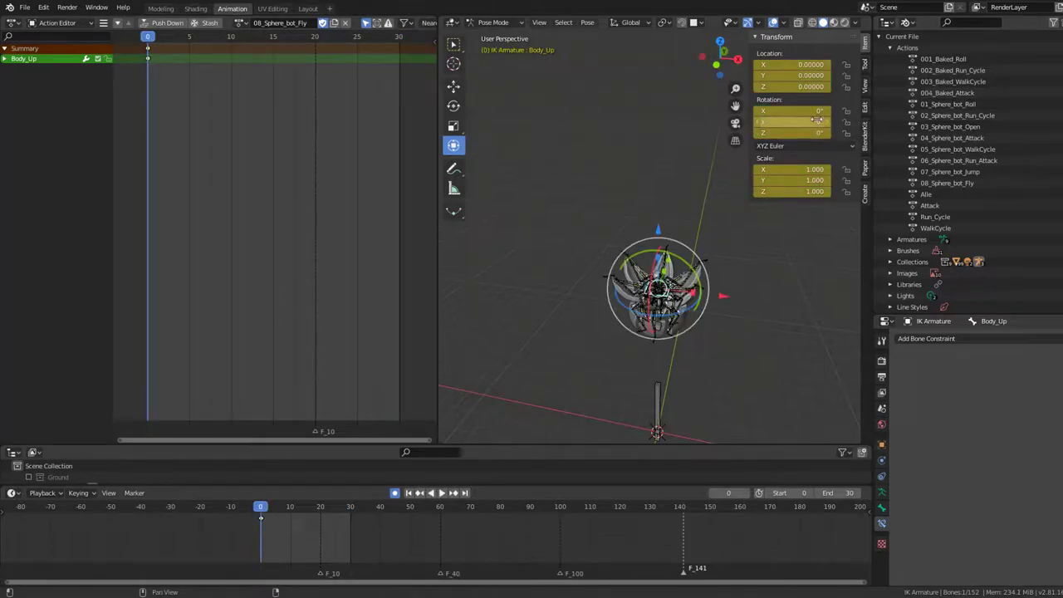
At frame 30, key Body_Up's Y rotation at 900° and preview the spin.
{"action": "key", "text": "shift+Right"}
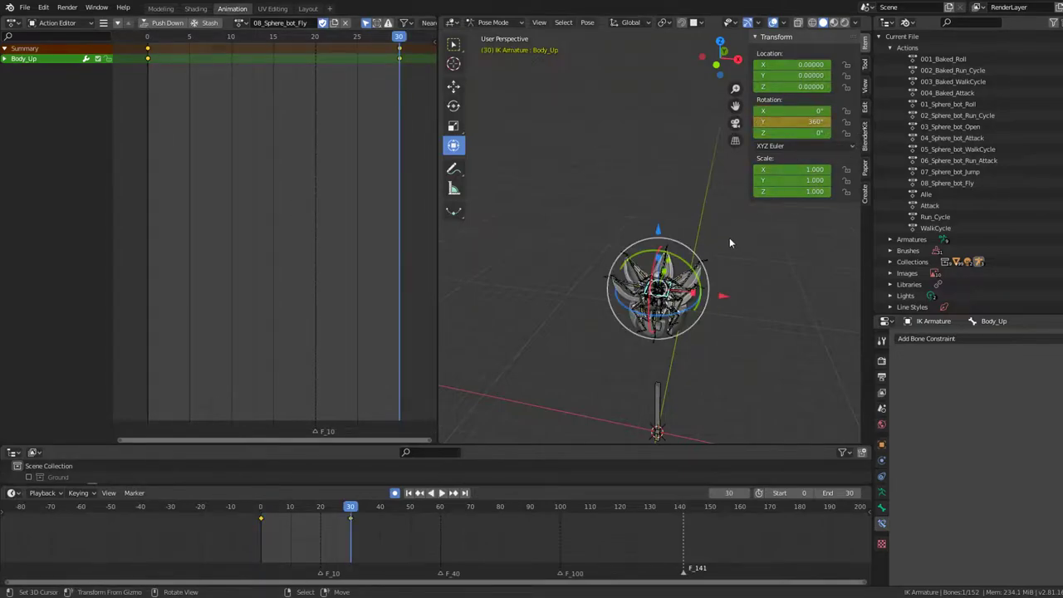
{"action": "key", "text": "space"}
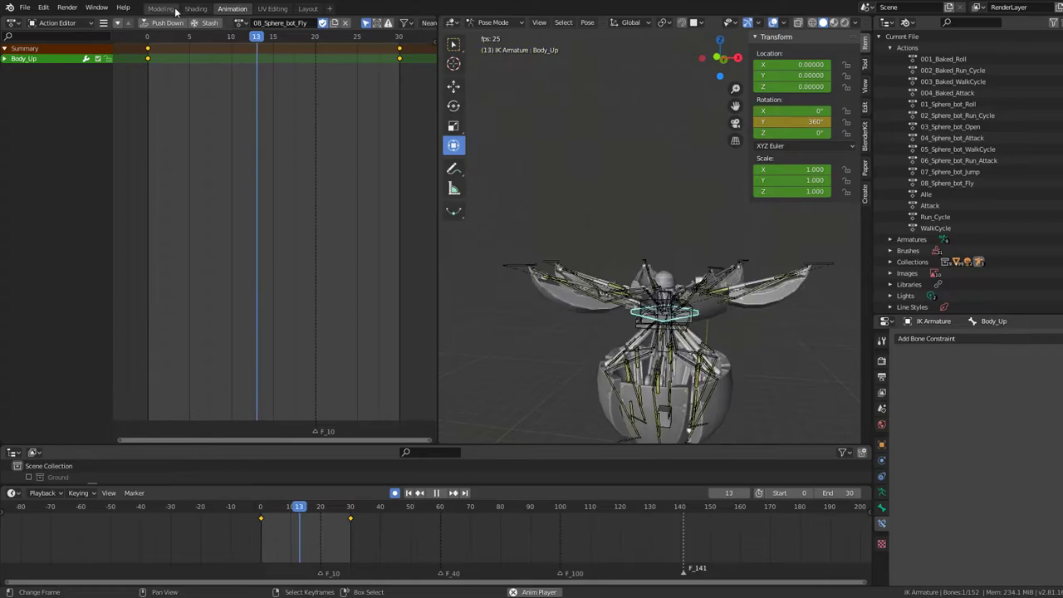
{"action": "key", "text": "space"}
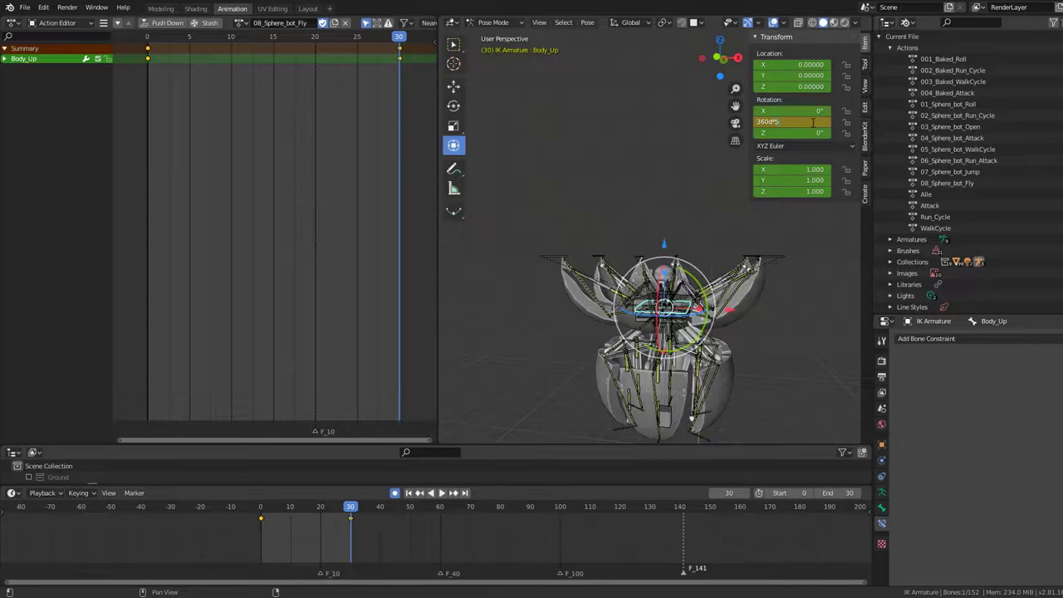
{"action": "key", "text": "space"}
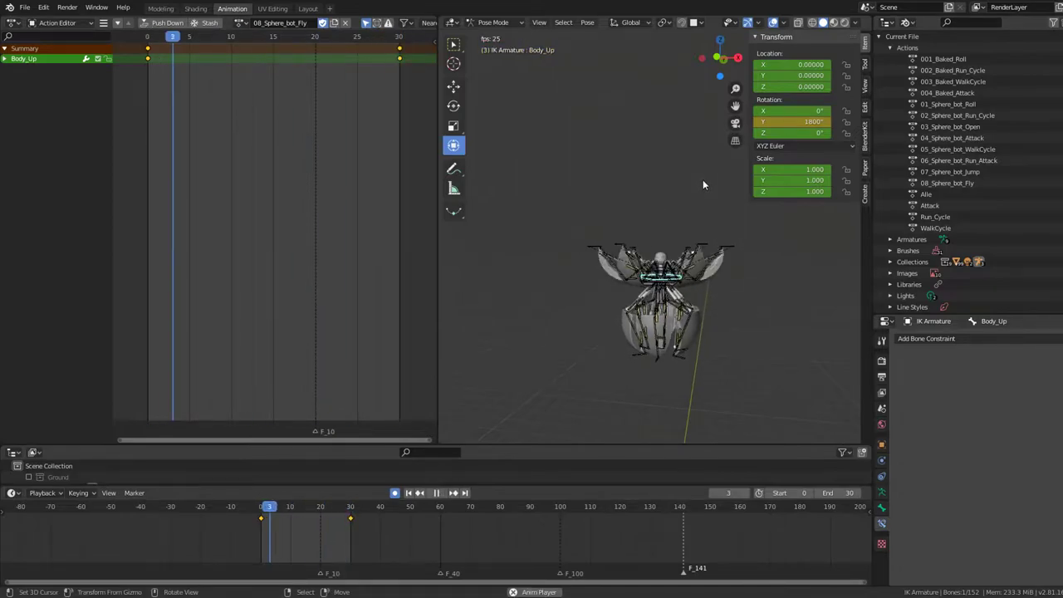
{"action": "middle_click_drag", "start_coordinate": [702, 219], "coordinate": [708, 256]}
{"action": "scroll", "coordinate": [694, 141], "scroll_direction": "up", "scroll_amount": 5}
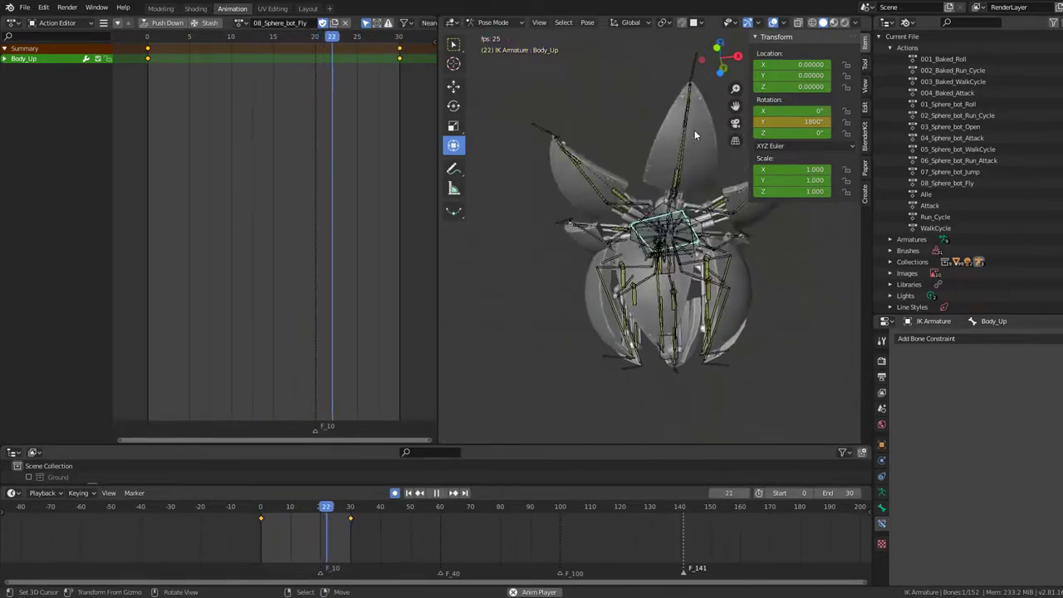
{"action": "key", "text": "space"}
{"action": "key", "text": "space"}
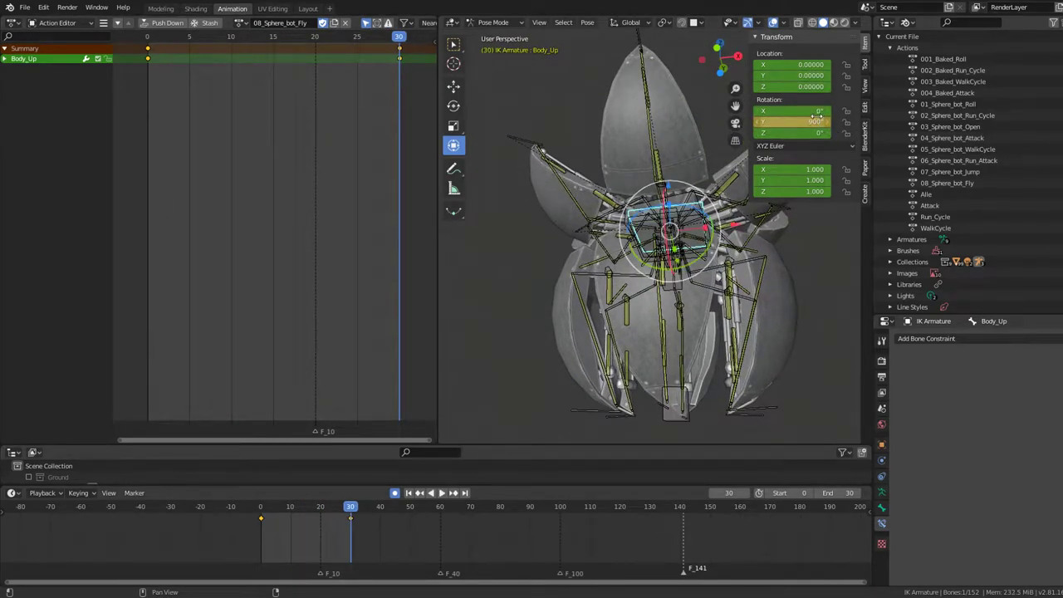
{"action": "key", "text": "space"}
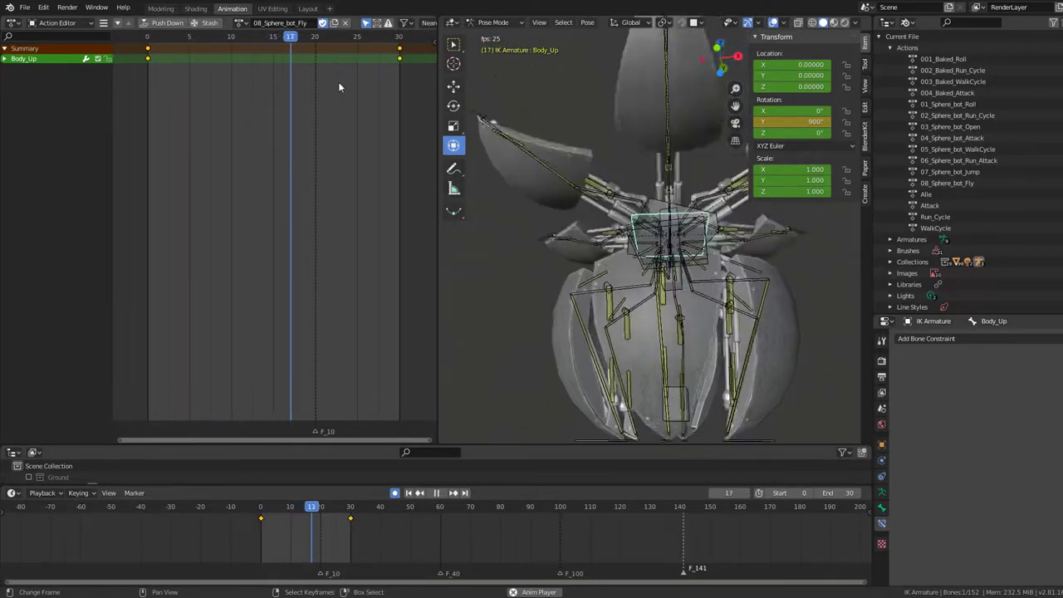
In the Graph Editor, give the Body_Up rotation curve linear extrapolation.
{"action": "left_click", "coordinate": [13, 22]}
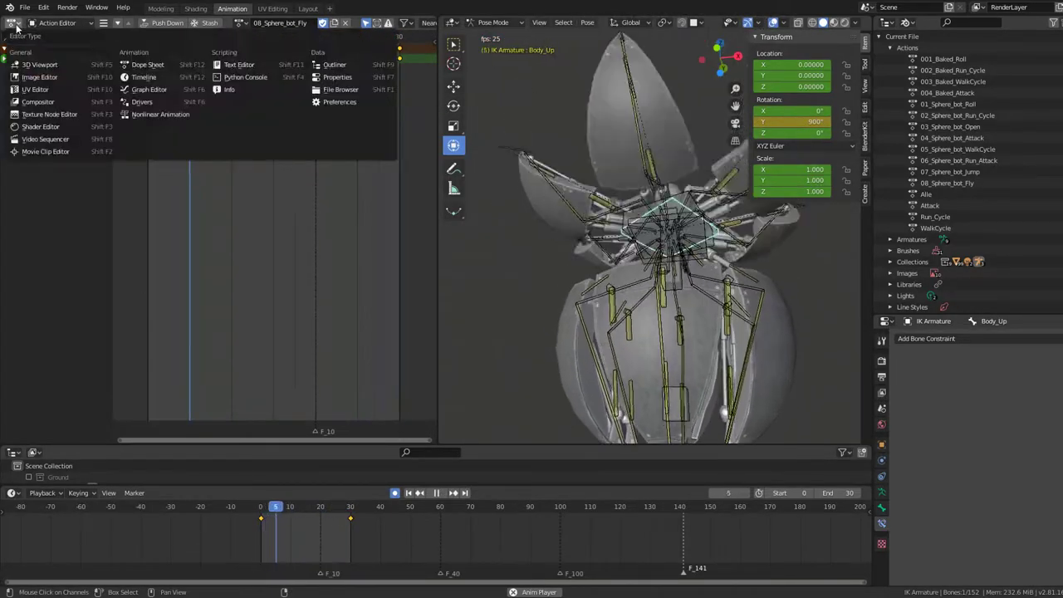
{"action": "left_click", "coordinate": [145, 89]}
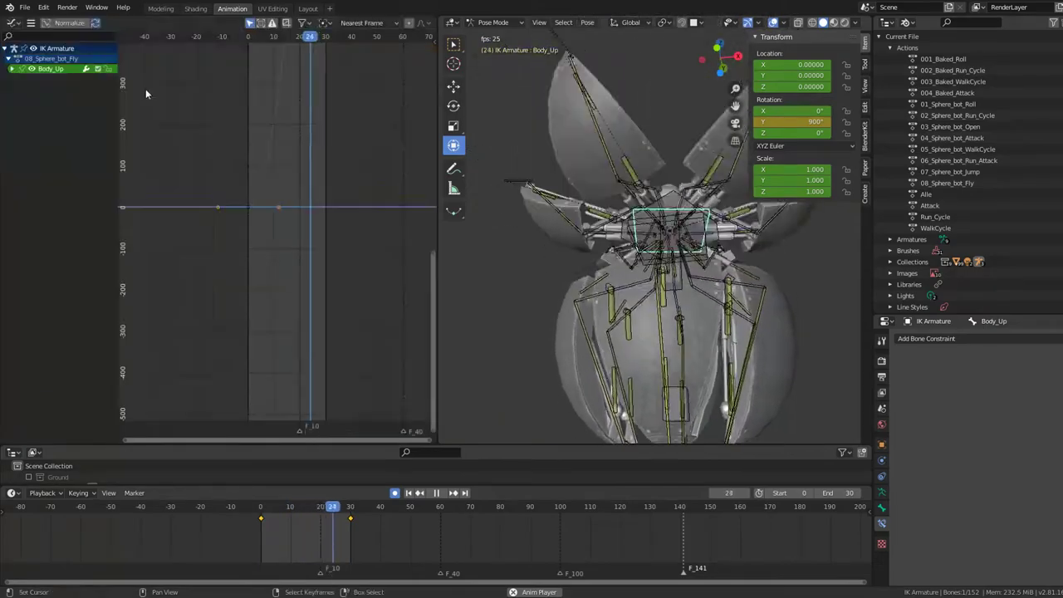
{"action": "key", "text": "Home"}
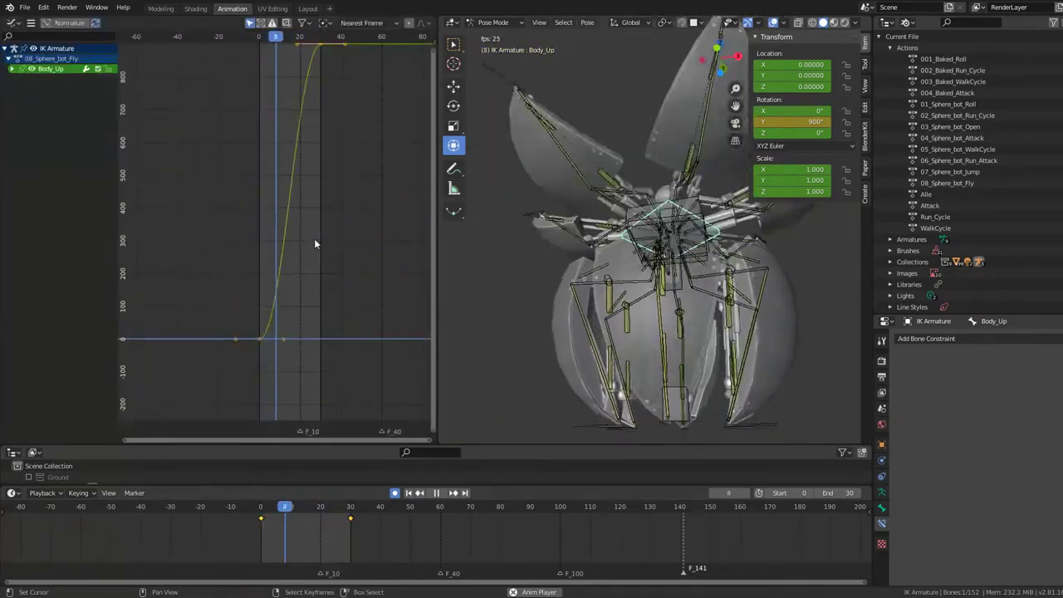
{"action": "key", "text": "ctrl+e"}
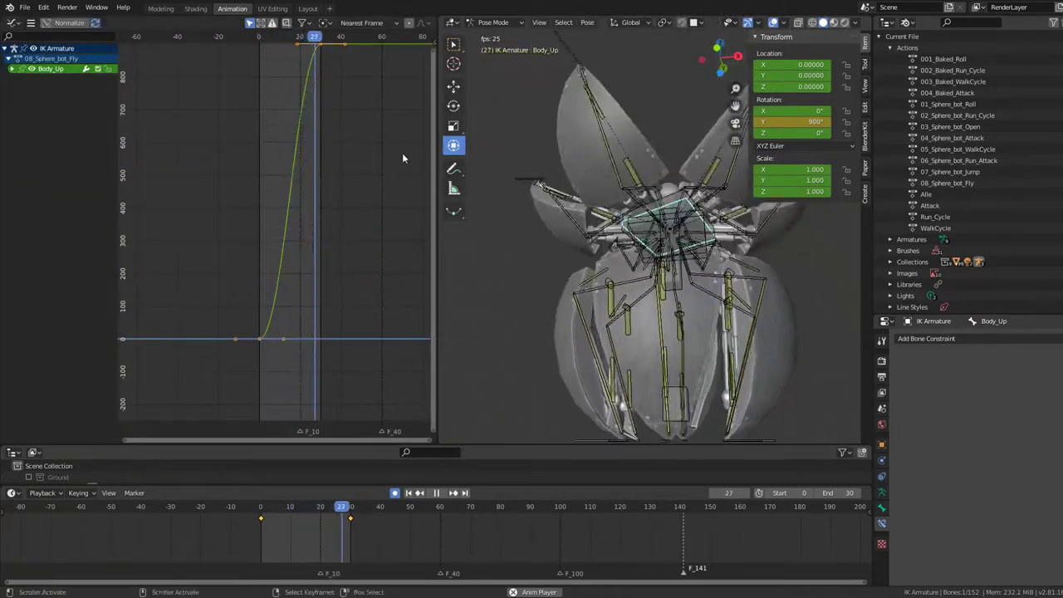
{"action": "key", "text": "shift+e"}
{"action": "left_click", "coordinate": [368, 140]}
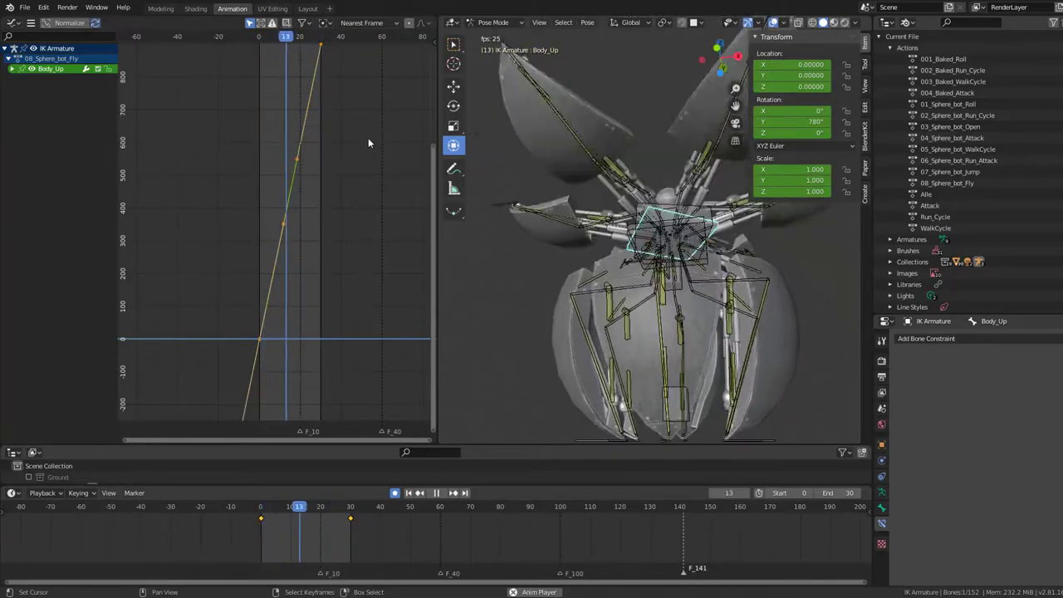
{"action": "scroll", "coordinate": [600, 188], "scroll_direction": "down", "scroll_amount": 5}
{"action": "middle_click_drag", "start_coordinate": [600, 187], "coordinate": [613, 294]}
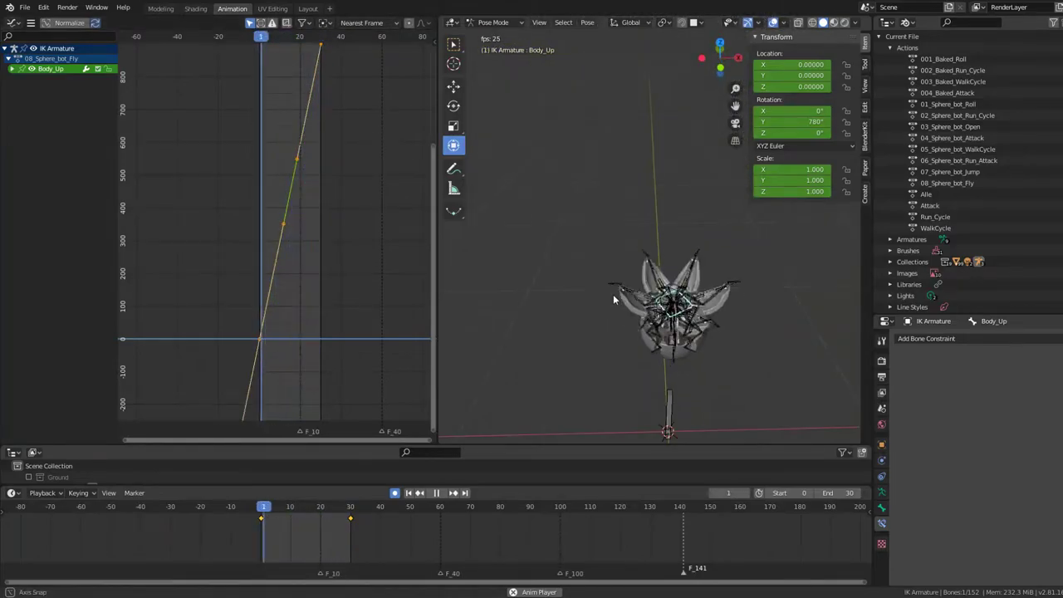
{"action": "middle_click_drag", "start_coordinate": [645, 241], "coordinate": [627, 164]}
{"action": "scroll", "coordinate": [627, 163], "scroll_direction": "up", "scroll_amount": 2}
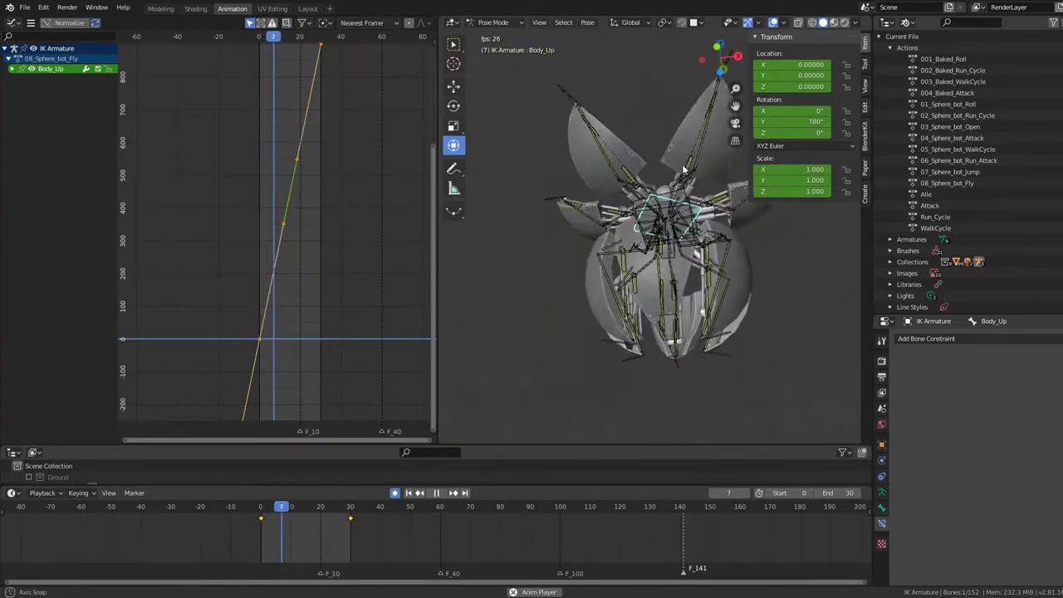
Switch the left panel back to the Action Editor.
{"action": "left_click", "coordinate": [12, 23]}
{"action": "left_click", "coordinate": [31, 22]}
{"action": "left_click", "coordinate": [13, 22]}
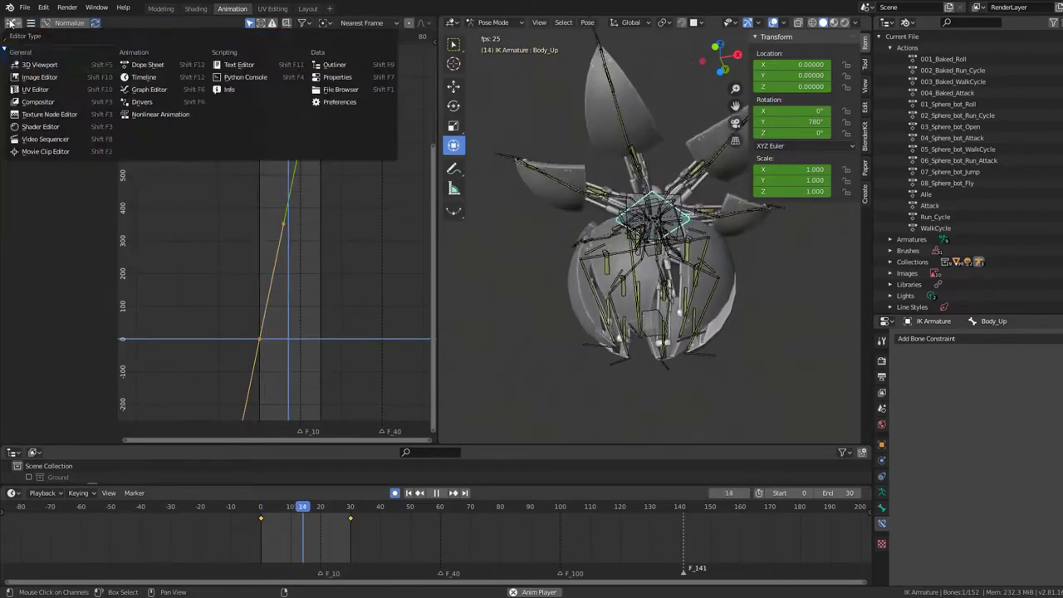
{"action": "left_click", "coordinate": [158, 67]}
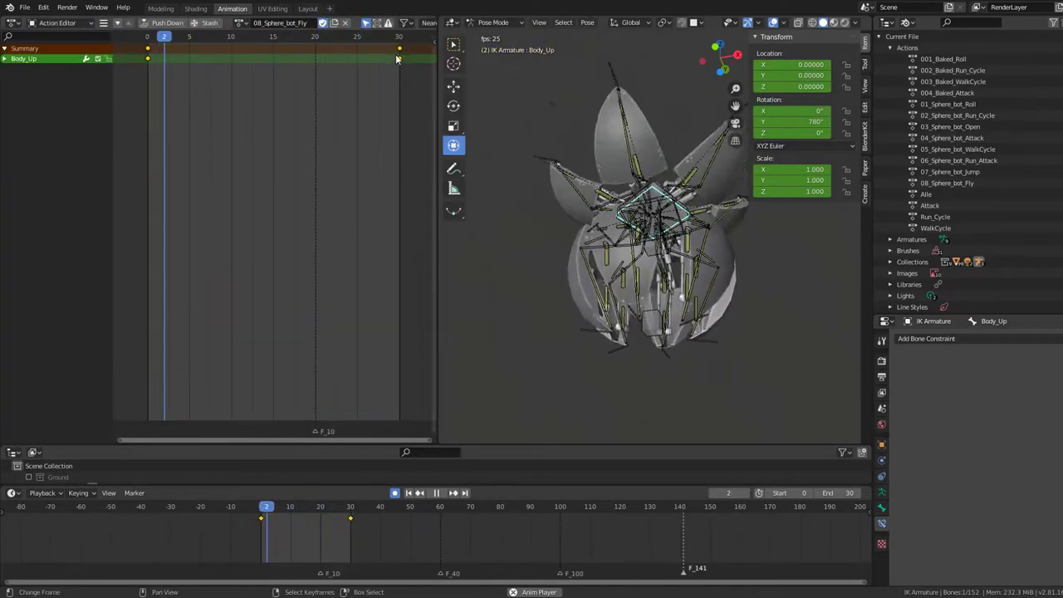
Set Body_Up's Y rotation at the final frame to 360° and play to check the spin.
{"action": "key", "text": "space"}
{"action": "type", "text": "900d/2"}
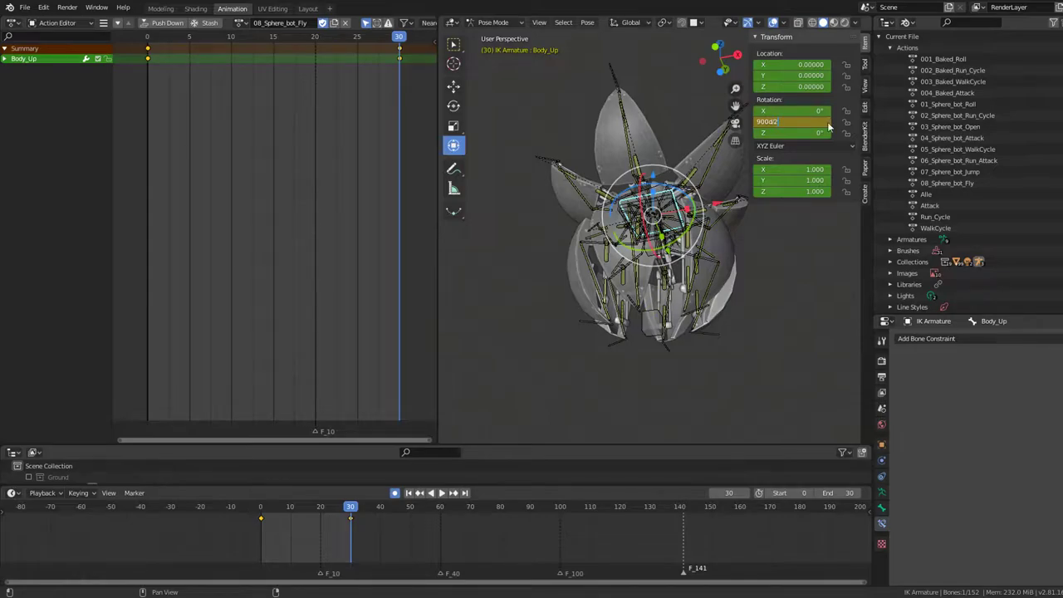
{"action": "type", "text": "360"}
{"action": "key", "text": "Return"}
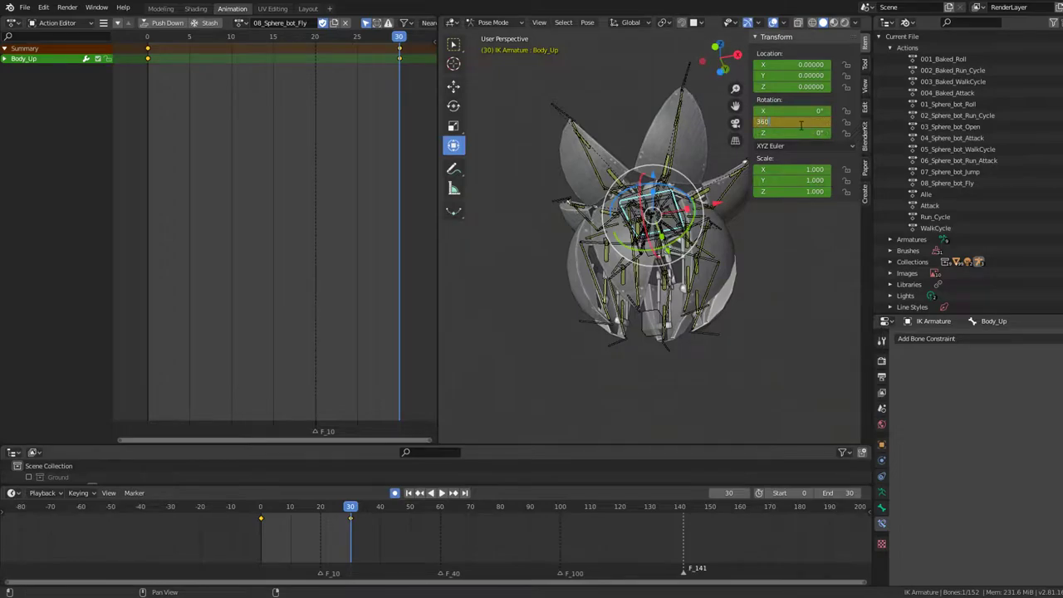
{"action": "key", "text": "Return"}
{"action": "key", "text": "space"}
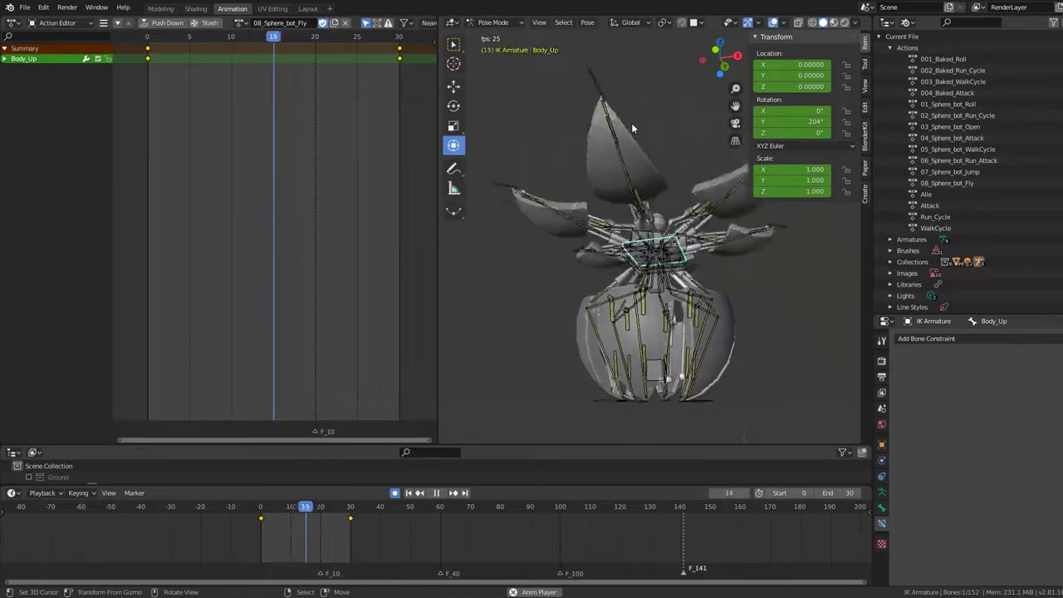
{"action": "key", "text": "space"}
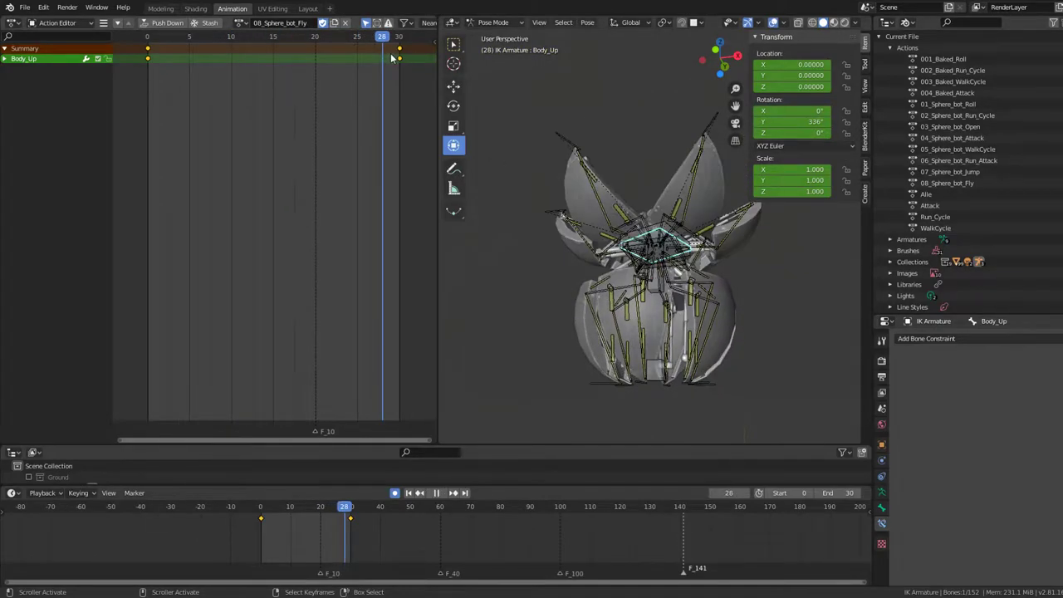
Move Body_Up's end keyframe one frame later and replay the loop.
{"action": "left_click_drag", "start_coordinate": [376, 48], "coordinate": [397, 55]}
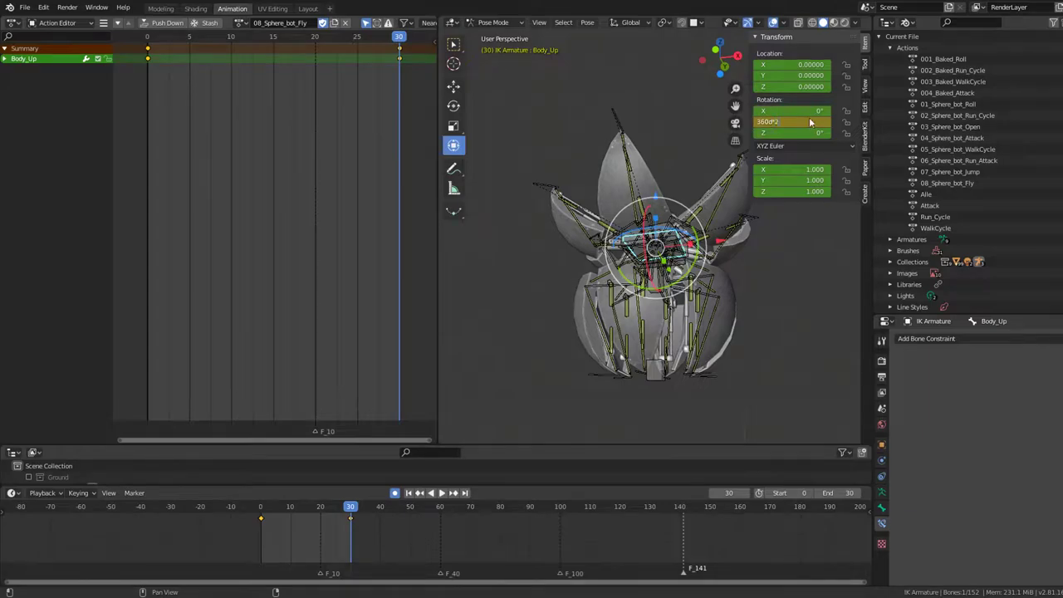
{"action": "key", "text": "space"}
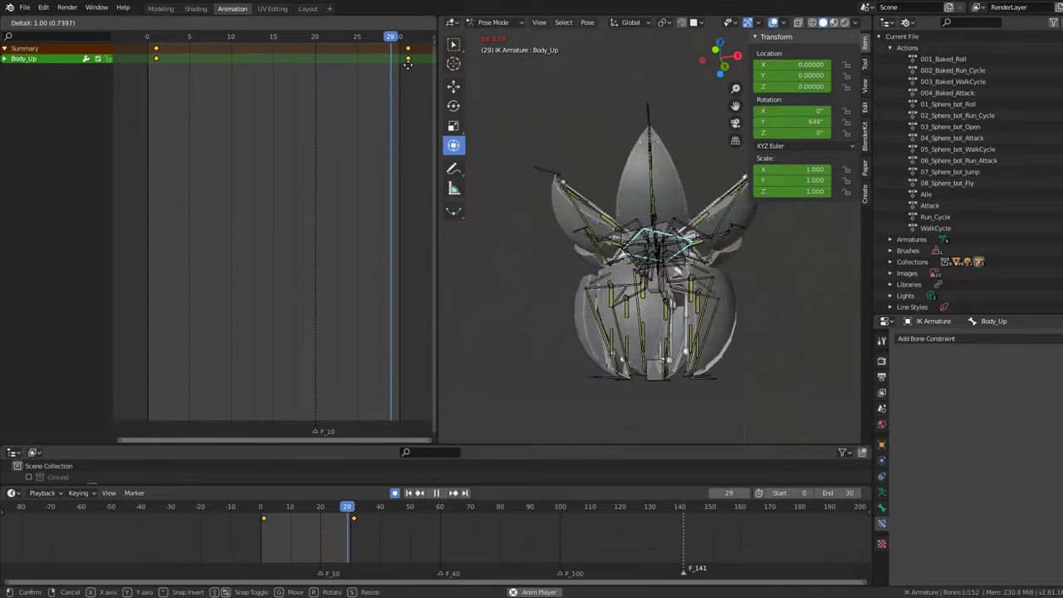
{"action": "key", "text": "space"}
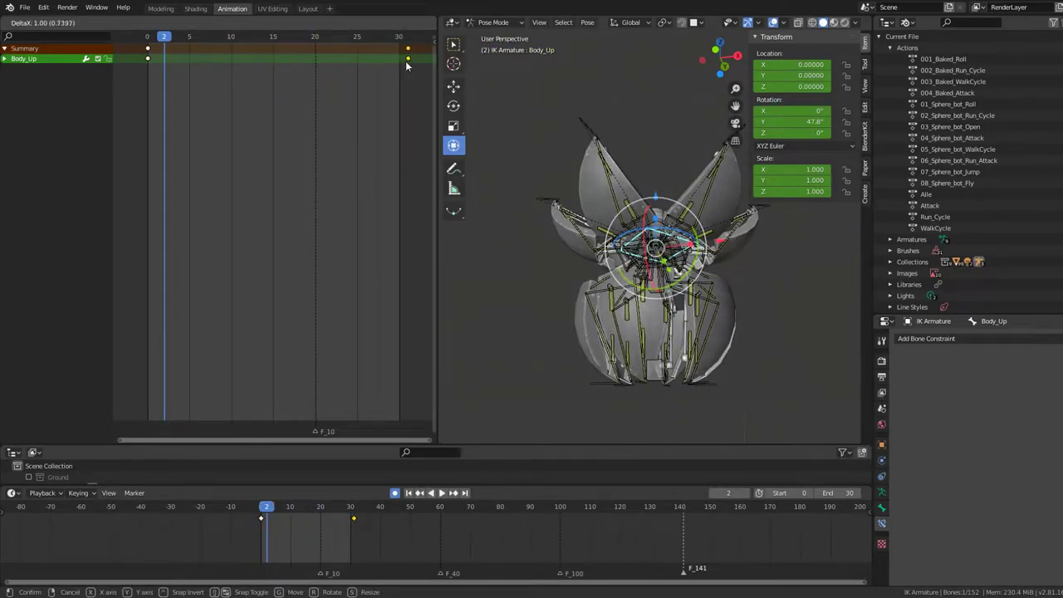
{"action": "left_click", "coordinate": [407, 66]}
{"action": "key", "text": "space"}
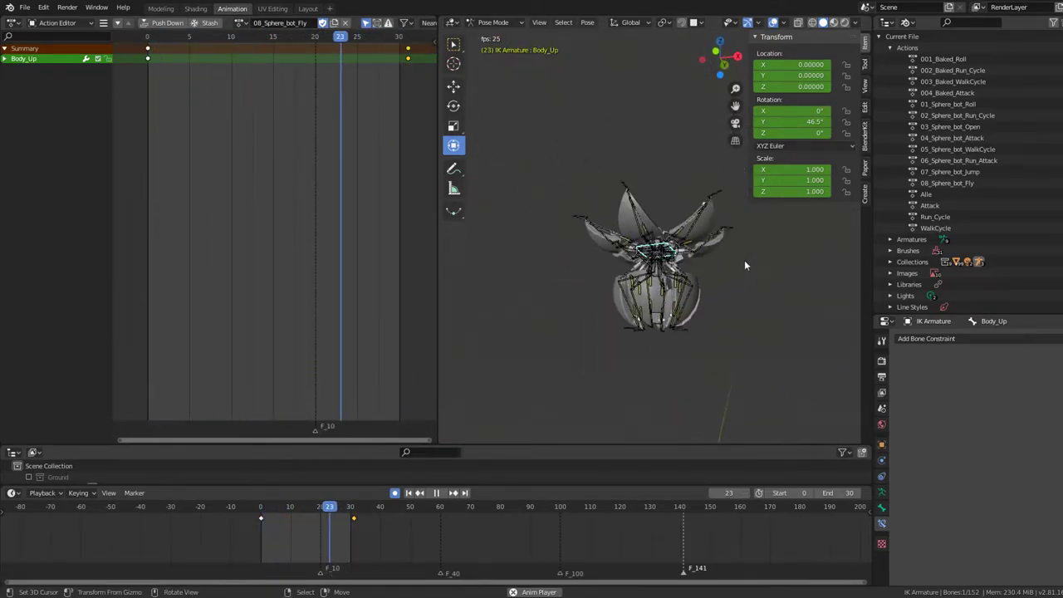
{"action": "mouse_move", "coordinate": [744, 259]}
{"action": "middle_mouse_down"}
{"action": "mouse_move", "coordinate": [739, 296]}
{"action": "mouse_move", "coordinate": [741, 267]}
{"action": "middle_mouse_up"}
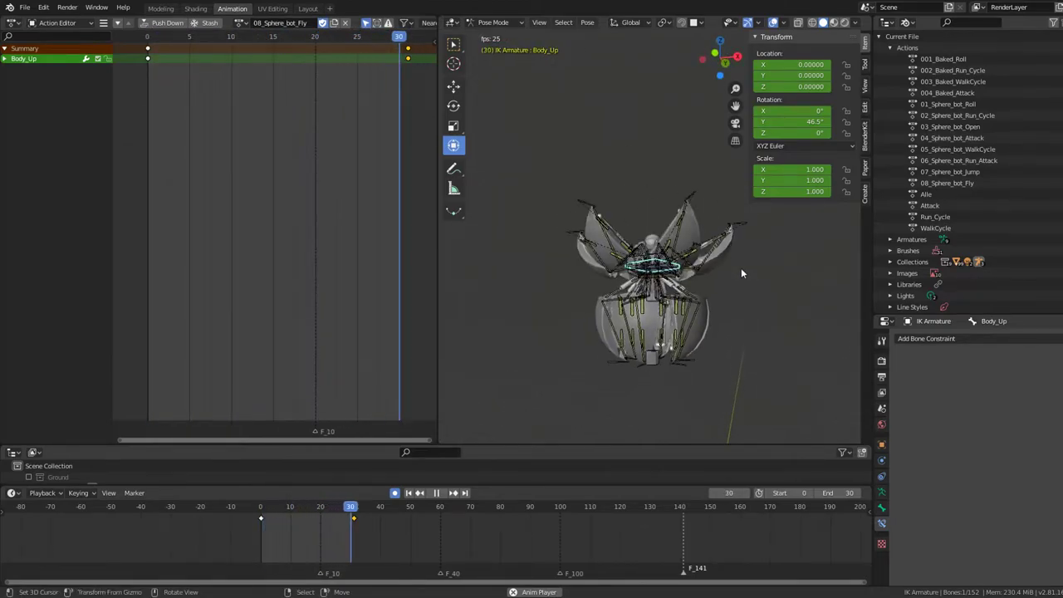
{"action": "scroll", "coordinate": [717, 371], "scroll_direction": "up", "scroll_amount": 3}
{"action": "middle_click_drag", "start_coordinate": [716, 370], "coordinate": [719, 294]}
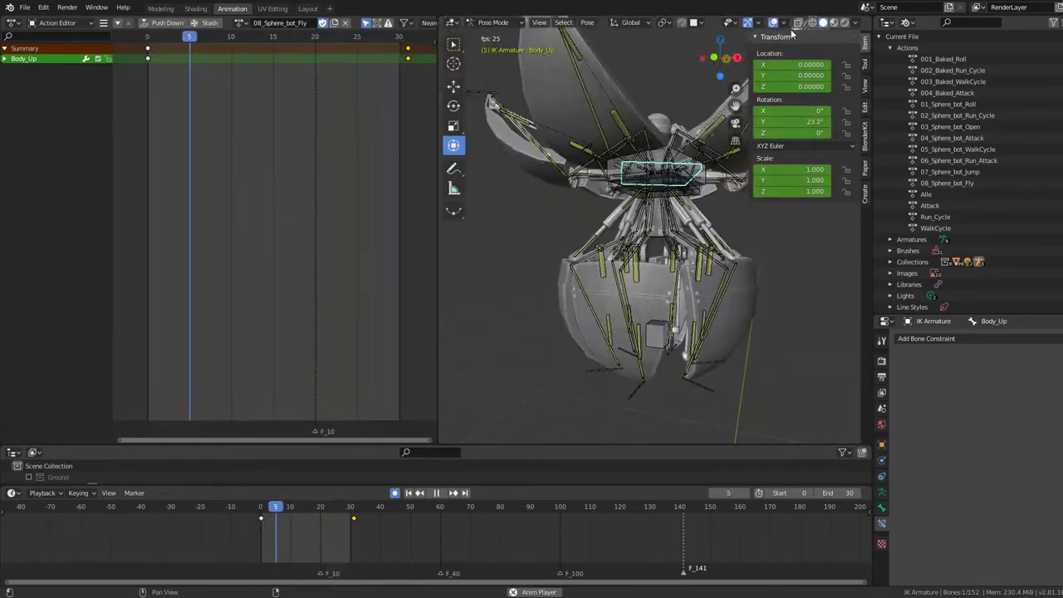
{"action": "scroll", "coordinate": [642, 197], "scroll_direction": "down", "scroll_amount": 6}
{"action": "mouse_move", "coordinate": [657, 208]}
{"action": "middle_mouse_down"}
{"action": "mouse_move", "coordinate": [641, 197]}
{"action": "mouse_move", "coordinate": [644, 174]}
{"action": "middle_mouse_up"}
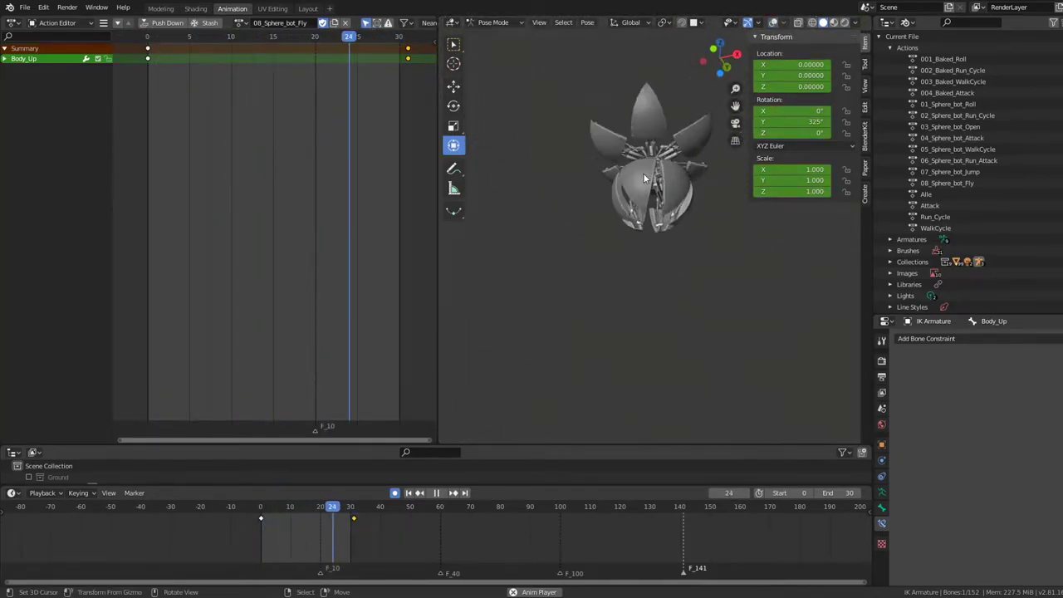
{"action": "scroll", "coordinate": [664, 191], "scroll_direction": "up", "scroll_amount": 2}
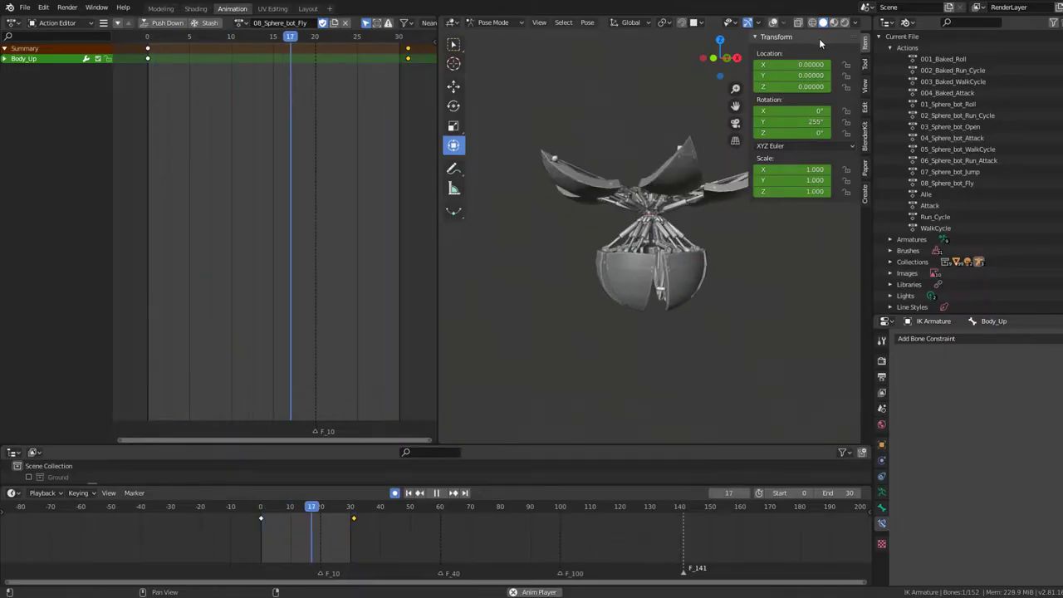
Stop playback and select the Leg2.005 and Leg5.005 bones.
{"action": "key", "text": "space"}
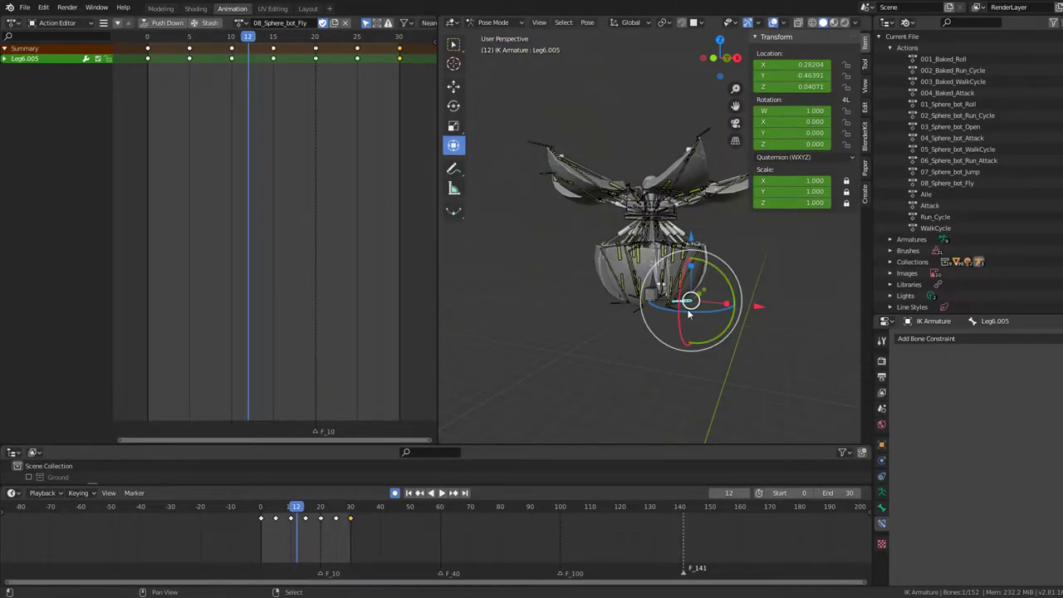
{"action": "middle_click_drag", "start_coordinate": [686, 314], "coordinate": [631, 346]}
{"action": "left_click", "coordinate": [626, 350]}
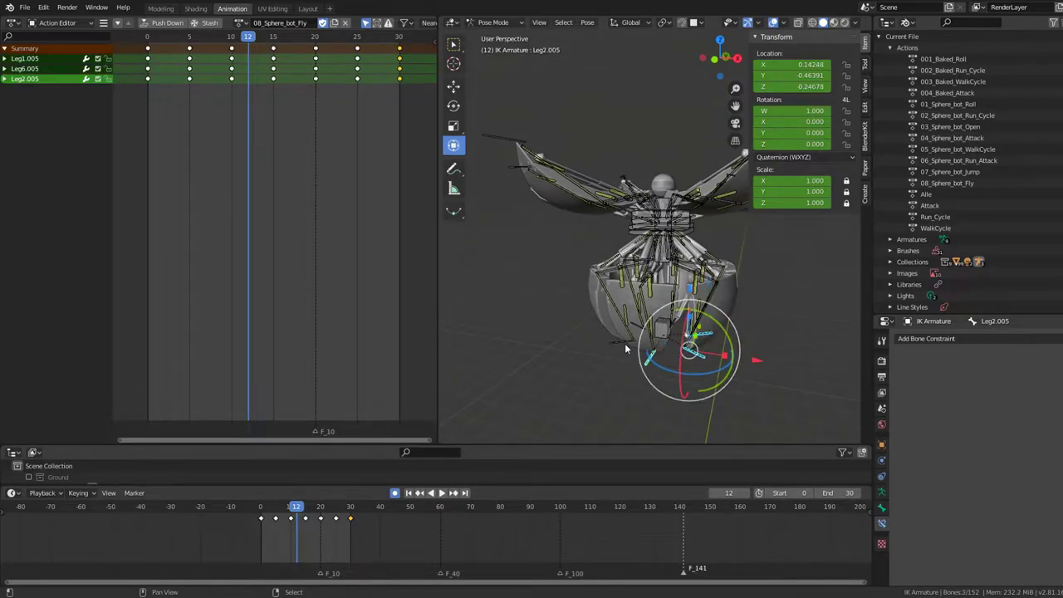
{"action": "mouse_move", "coordinate": [683, 319]}
{"action": "middle_mouse_down"}
{"action": "mouse_move", "coordinate": [656, 341]}
{"action": "mouse_move", "coordinate": [706, 325]}
{"action": "middle_mouse_up"}
{"action": "left_click", "coordinate": [662, 338]}
{"action": "key", "text": "Up"}
{"action": "key", "text": "Up"}
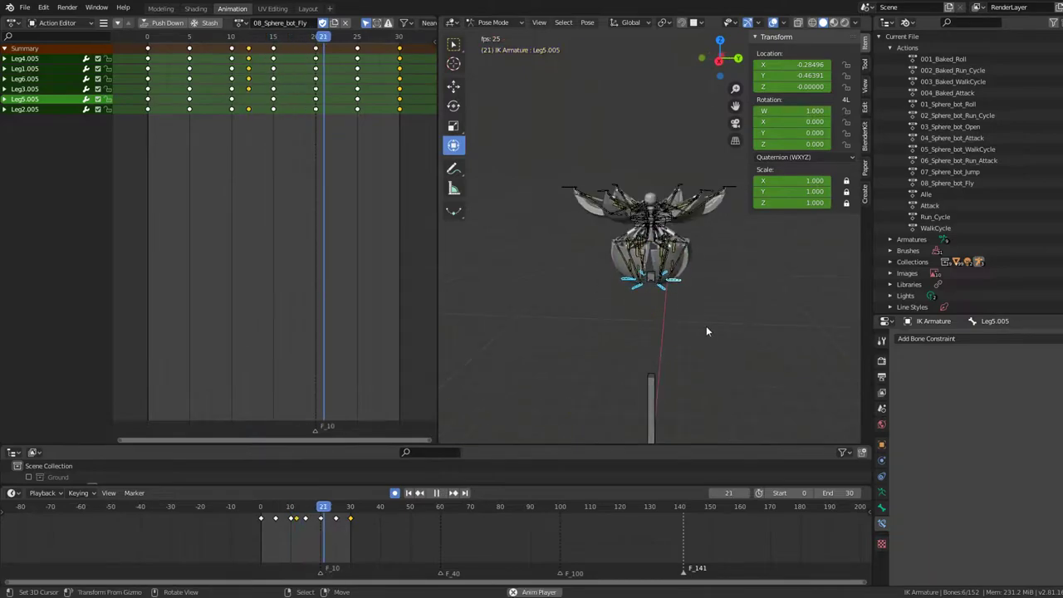
{"action": "key", "text": "Up"}
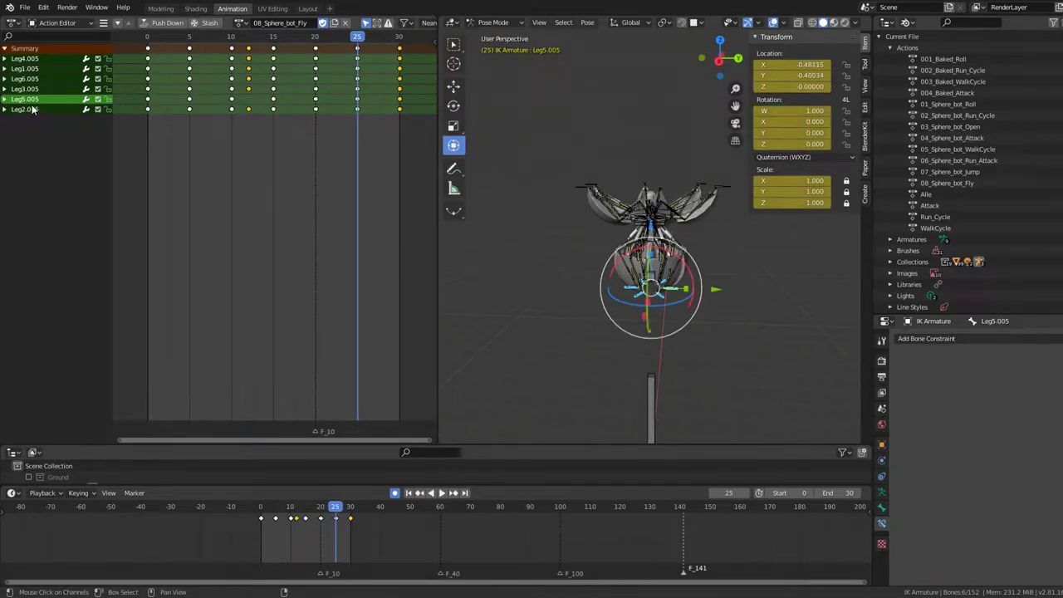
Box-select the lower leg rows' keyframes and shift them one frame later.
{"action": "left_click", "coordinate": [148, 108]}
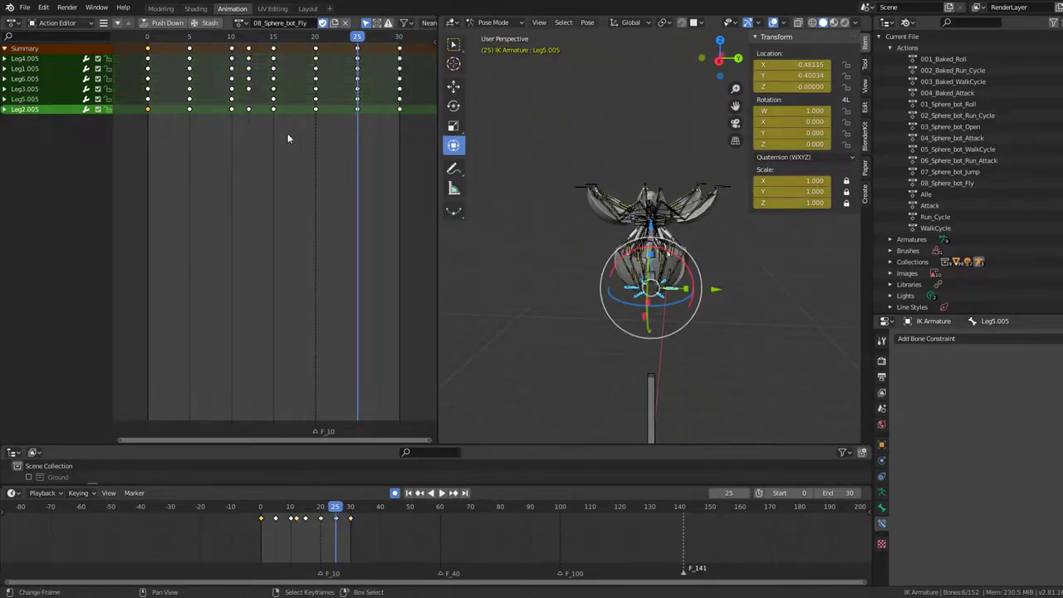
{"action": "left_click_drag", "start_coordinate": [408, 121], "coordinate": [140, 54]}
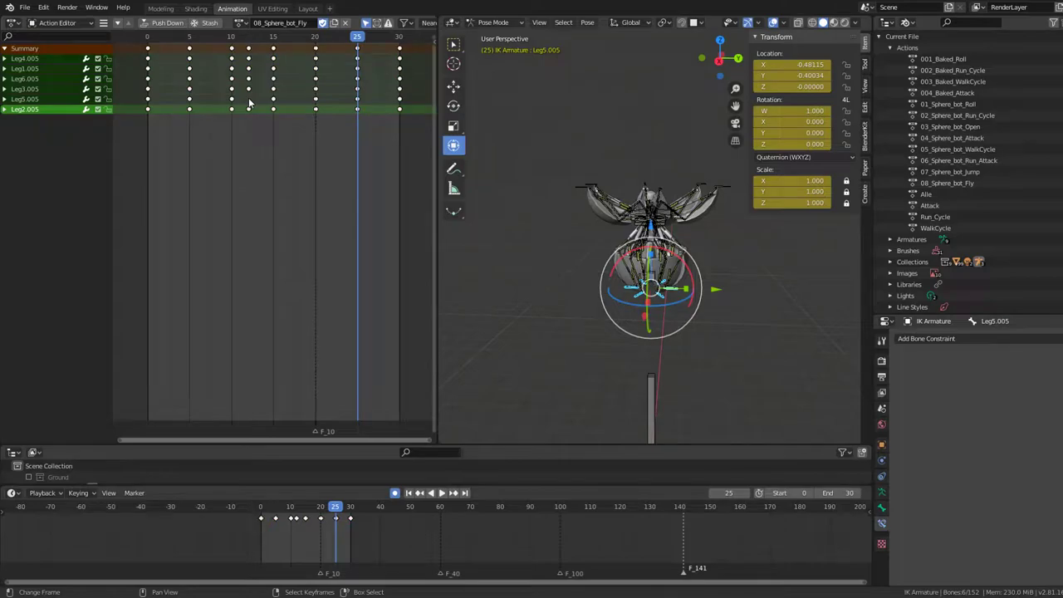
{"action": "left_click_drag", "start_coordinate": [427, 127], "coordinate": [131, 67]}
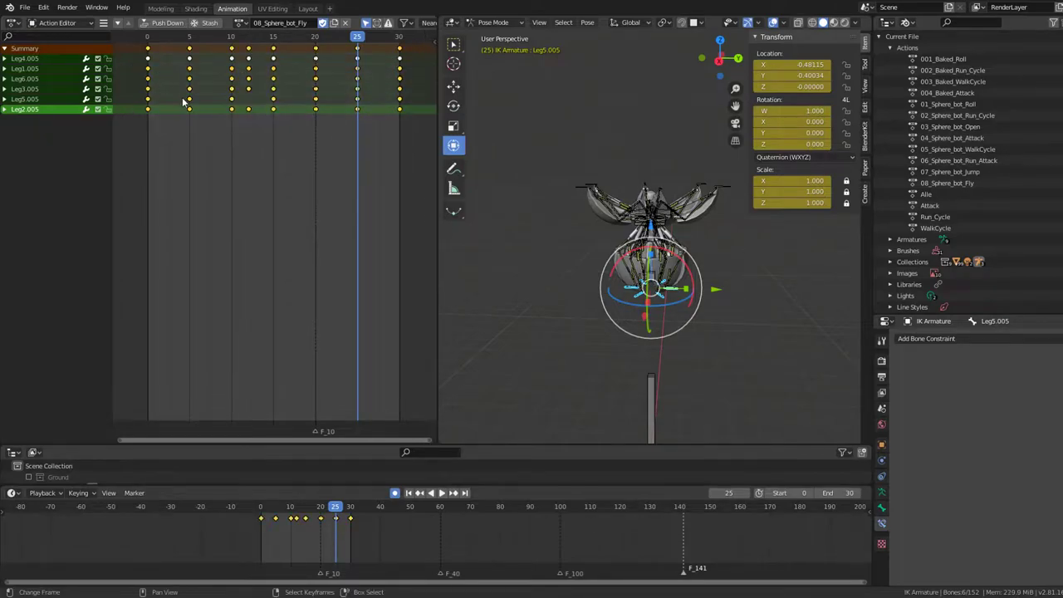
{"action": "key", "text": "g"}
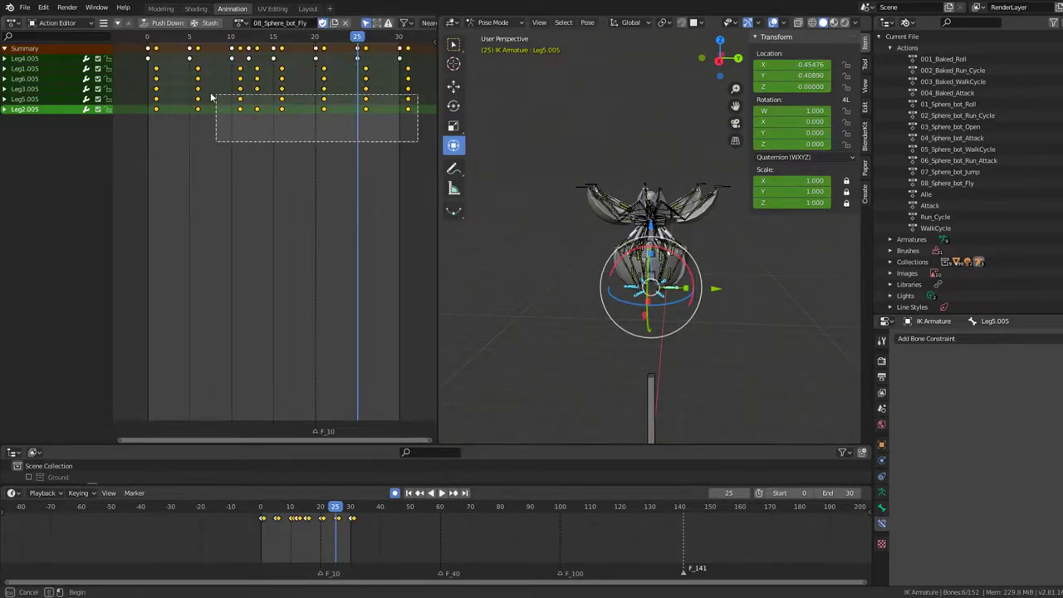
Shift the Leg6.005 keys, then the Leg3, Leg5 and Leg2.005 keys, one frame later.
{"action": "key", "text": "g"}
{"action": "left_click_drag", "start_coordinate": [142, 77], "coordinate": [387, 155]}
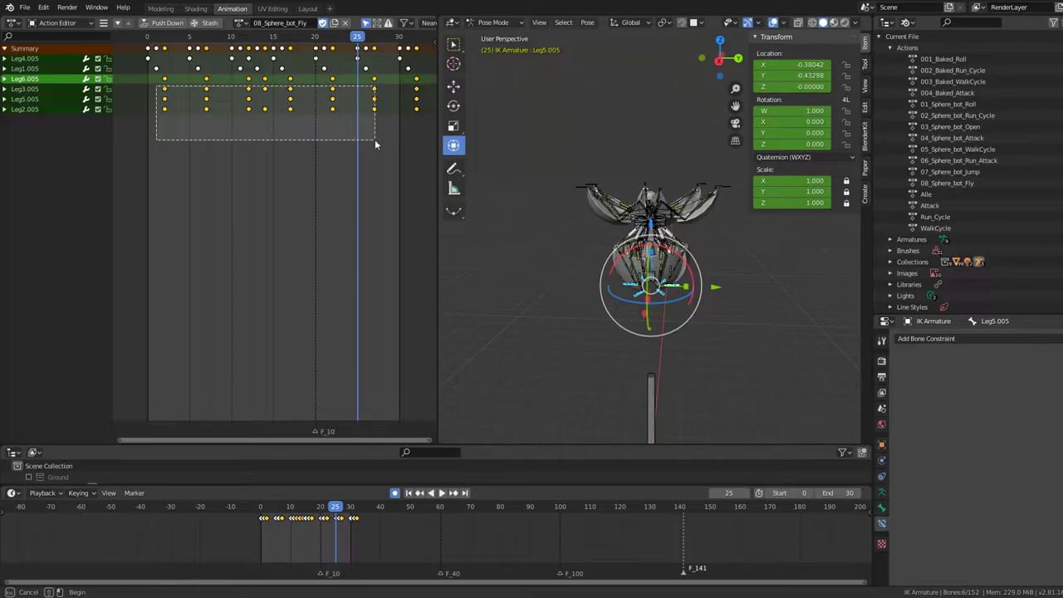
{"action": "left_click_drag", "start_coordinate": [374, 139], "coordinate": [420, 144]}
{"action": "key", "text": "g"}
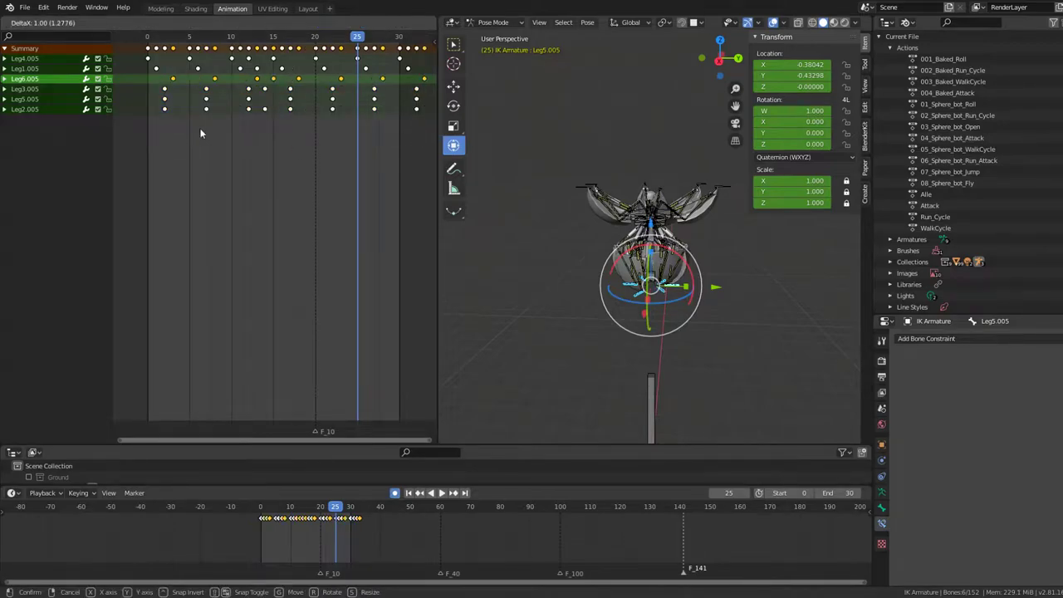
{"action": "left_click_drag", "start_coordinate": [161, 86], "coordinate": [438, 153], "text": "shift"}
{"action": "key", "text": "g"}
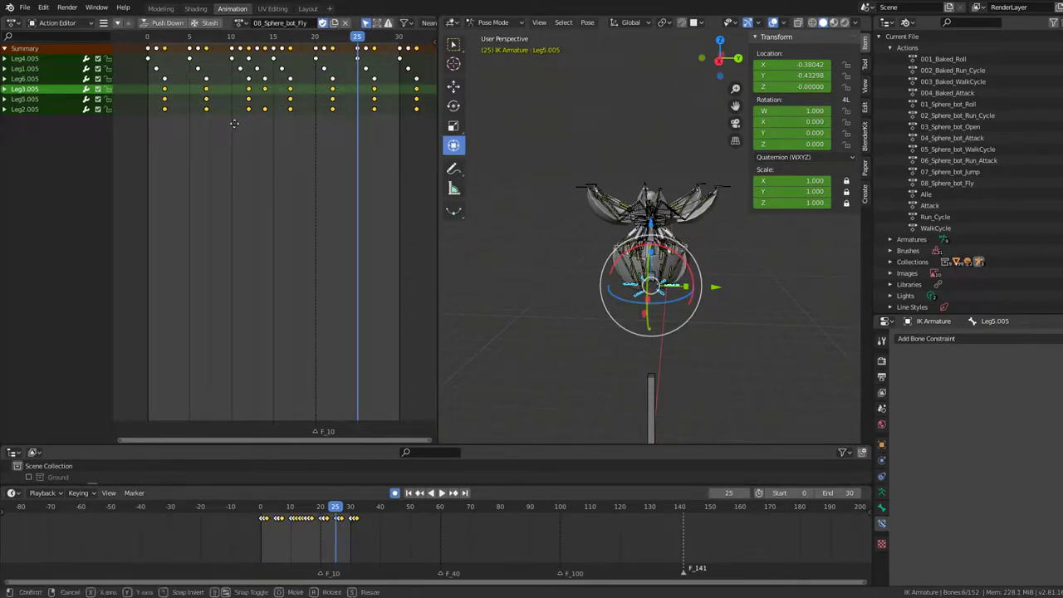
{"action": "left_click", "coordinate": [242, 123]}
Shift the Leg5.005 and Leg2.005 keys another frame later, leaving Leg3.005 in place.
{"action": "key", "text": "b"}
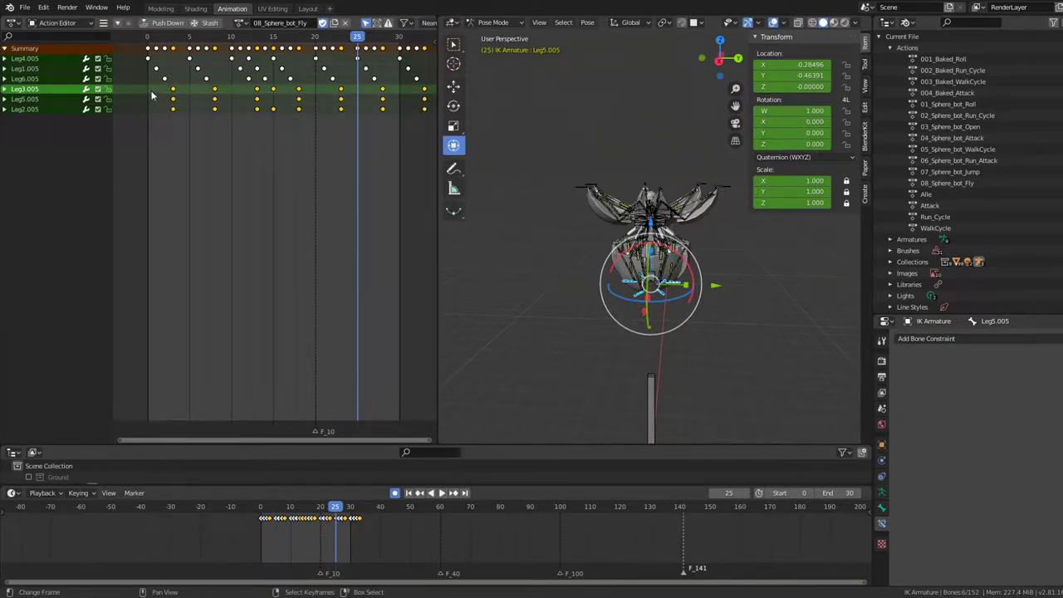
{"action": "scroll", "coordinate": [249, 100], "scroll_direction": "right", "scroll_amount": 1, "text": "ctrl"}
{"action": "key", "text": "g"}
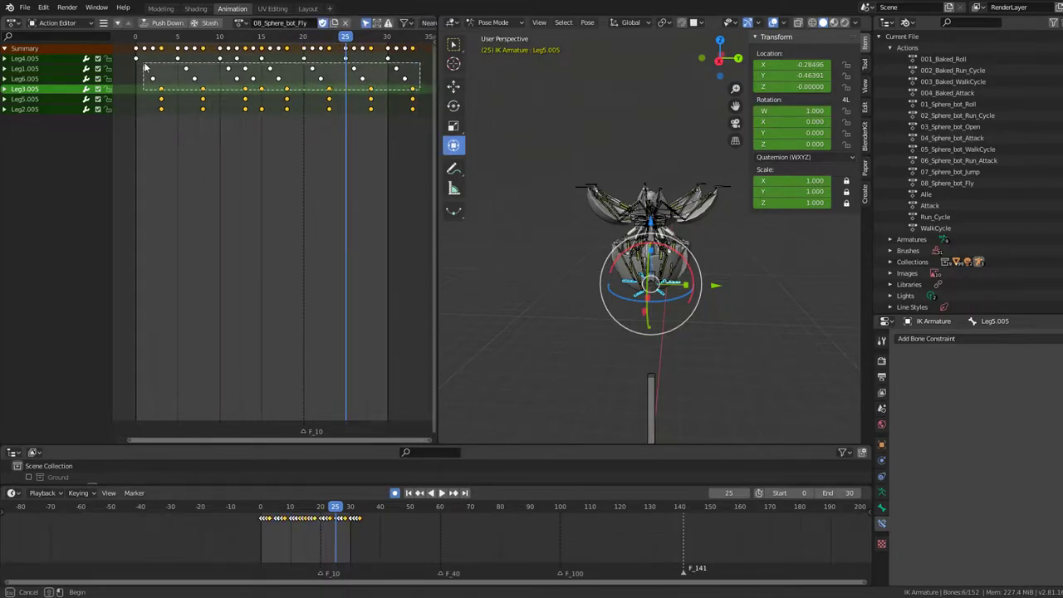
{"action": "left_click_drag", "start_coordinate": [145, 66], "coordinate": [145, 67], "text": "ctrl"}
{"action": "key", "text": "g"}
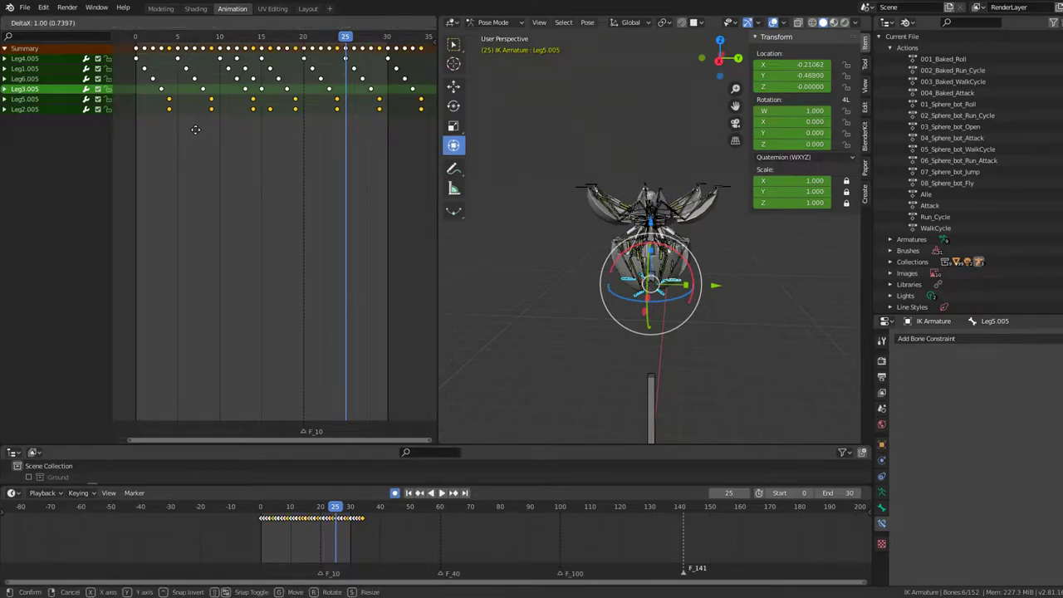
{"action": "left_click", "coordinate": [227, 116]}
Offset the final block of leg keyframes by one more frame.
{"action": "left_click_drag", "start_coordinate": [426, 105], "coordinate": [71, 37]}
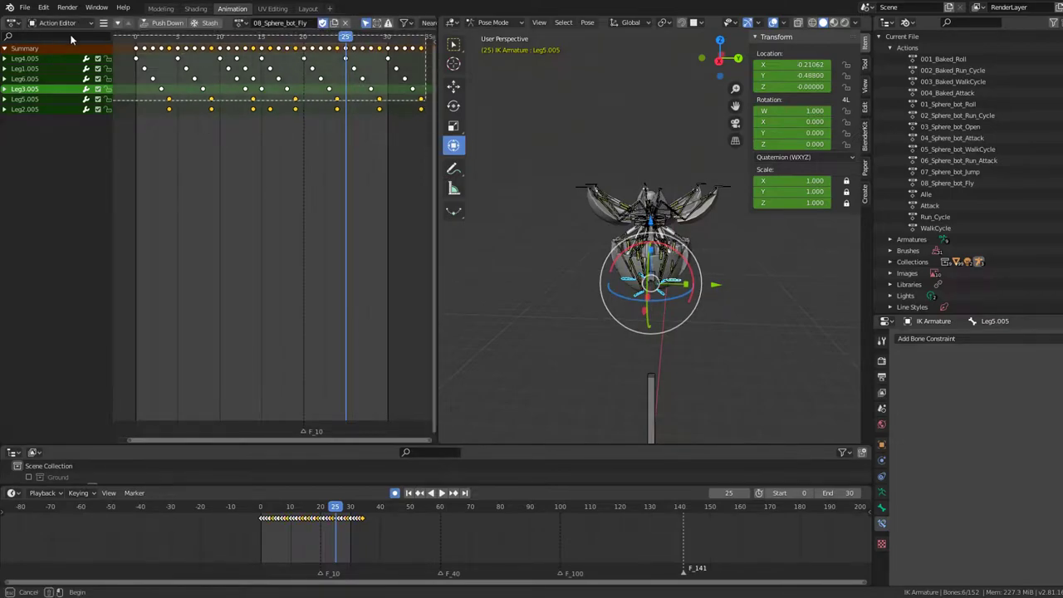
{"action": "left_click_drag", "start_coordinate": [157, 61], "coordinate": [156, 61]}
{"action": "key", "text": "g"}
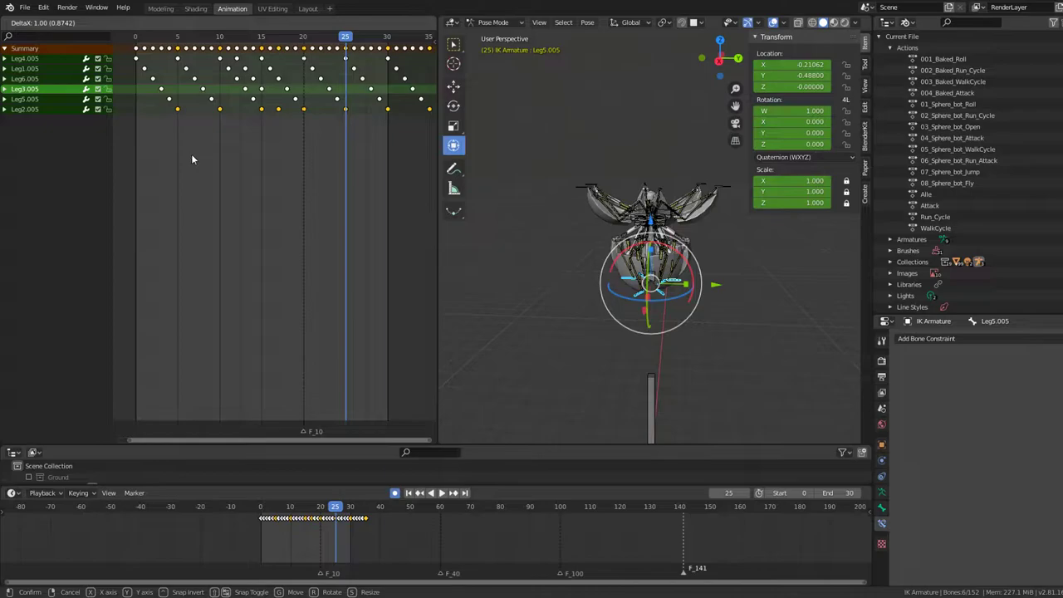
{"action": "left_click", "coordinate": [192, 159]}
Play the Fly loop and turn off X-ray so the bot renders solid.
{"action": "key", "text": "space"}
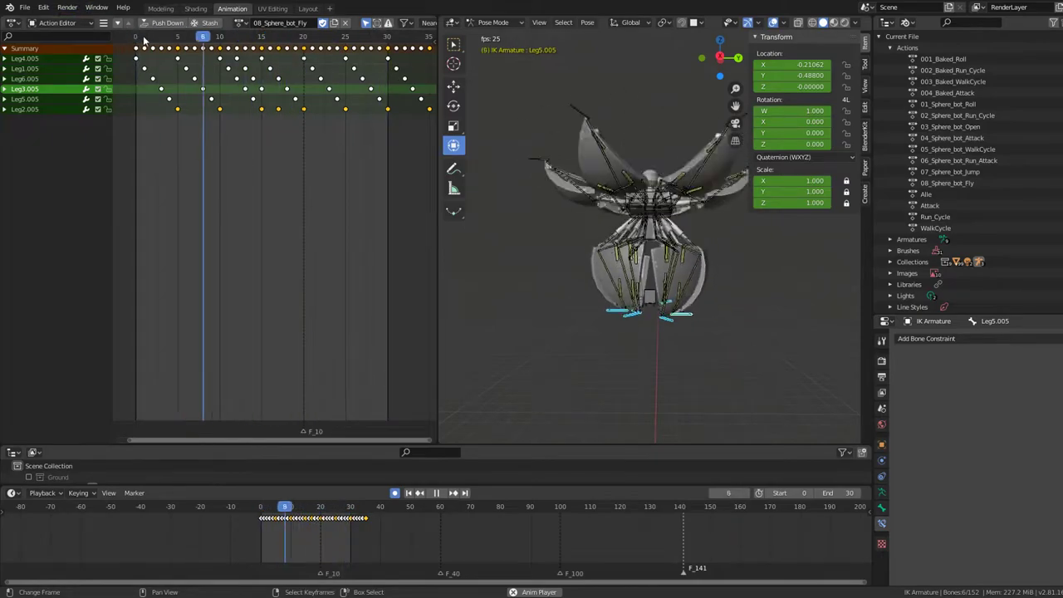
{"action": "mouse_move", "coordinate": [640, 258]}
{"action": "middle_mouse_down"}
{"action": "mouse_move", "coordinate": [662, 276]}
{"action": "mouse_move", "coordinate": [566, 248]}
{"action": "mouse_move", "coordinate": [648, 249]}
{"action": "middle_mouse_up"}
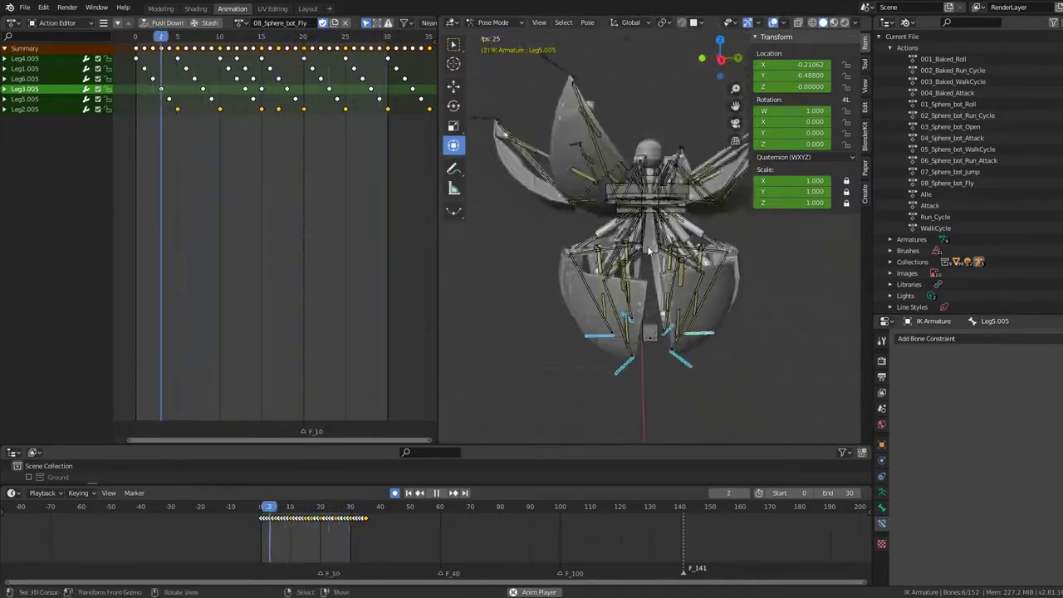
{"action": "left_click", "coordinate": [773, 22]}
{"action": "middle_click_drag", "start_coordinate": [603, 241], "coordinate": [606, 209]}
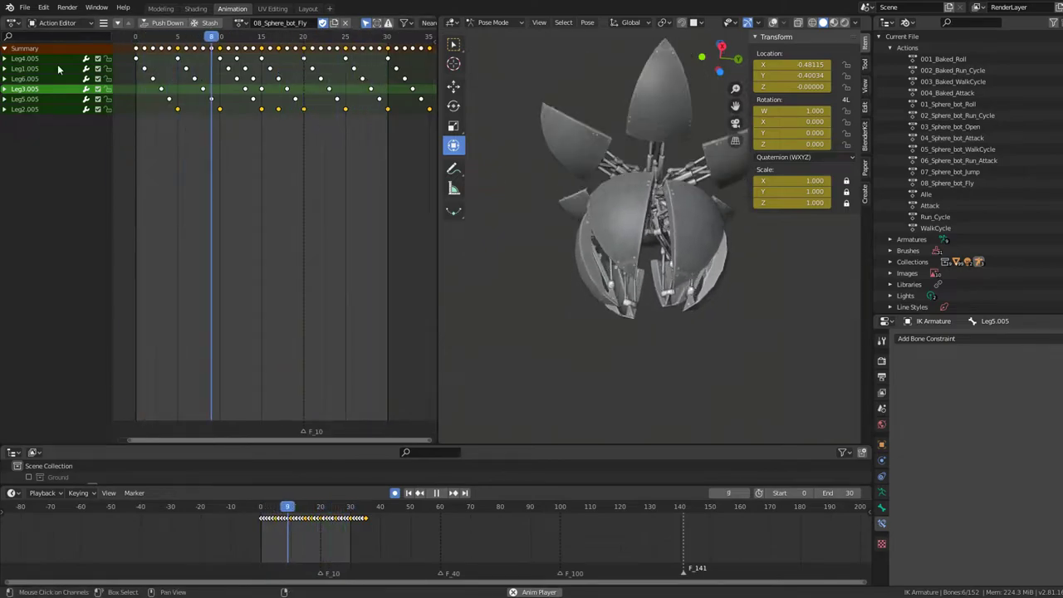
Switch the left area from the Action Editor to the Graph Editor.
{"action": "left_click", "coordinate": [13, 22]}
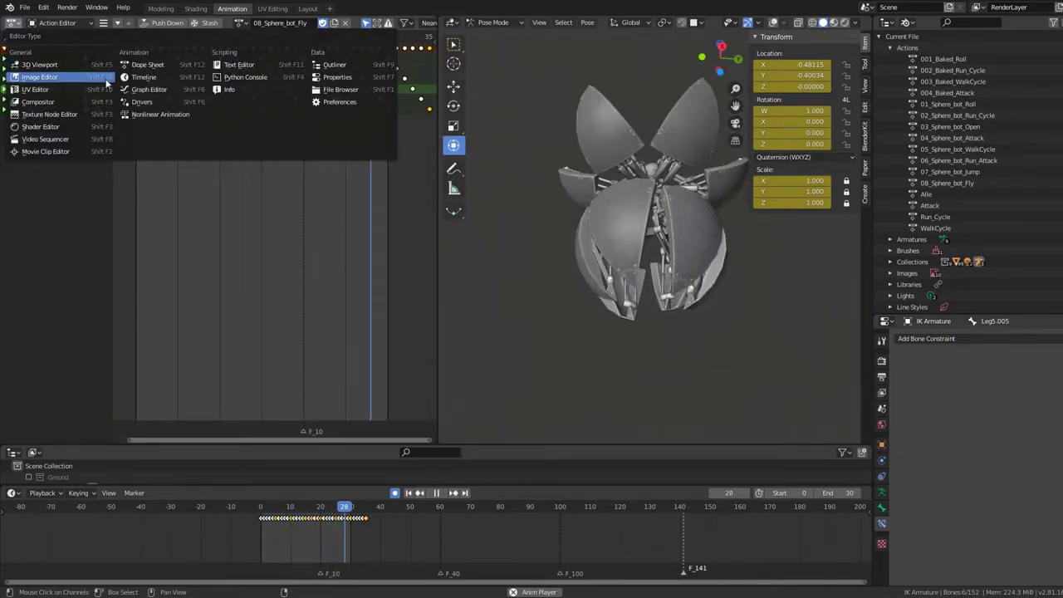
{"action": "left_click", "coordinate": [161, 63]}
{"action": "left_click", "coordinate": [12, 24]}
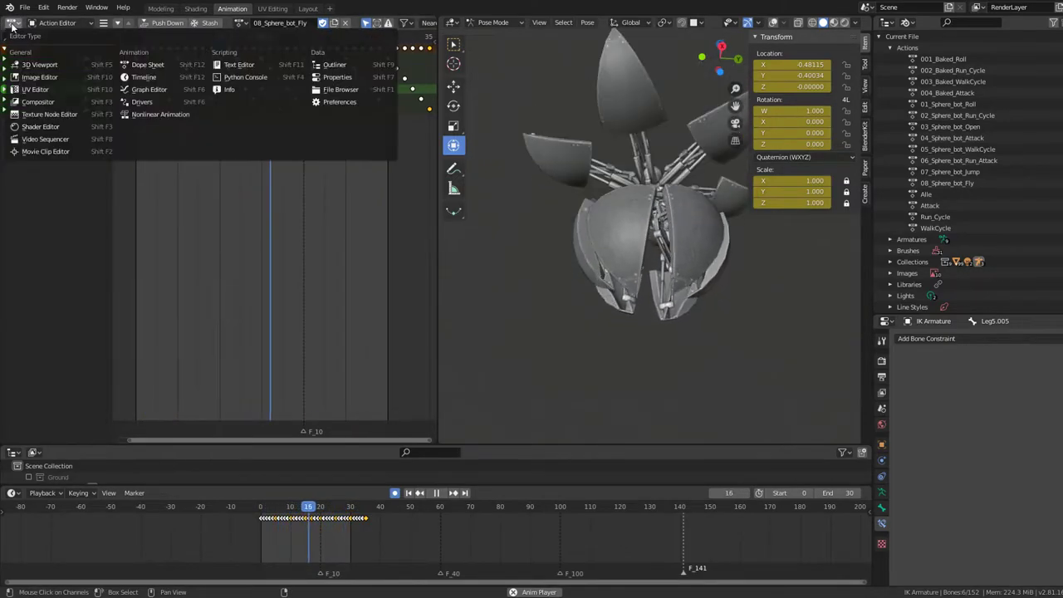
{"action": "left_click", "coordinate": [151, 89]}
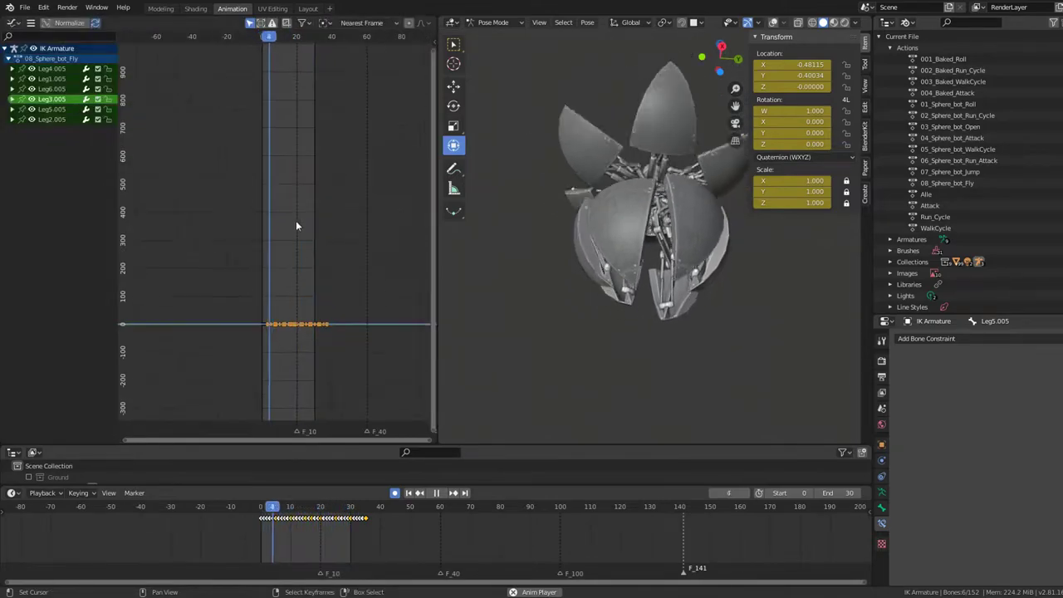
{"action": "scroll", "coordinate": [296, 220], "scroll_direction": "up", "scroll_amount": 4}
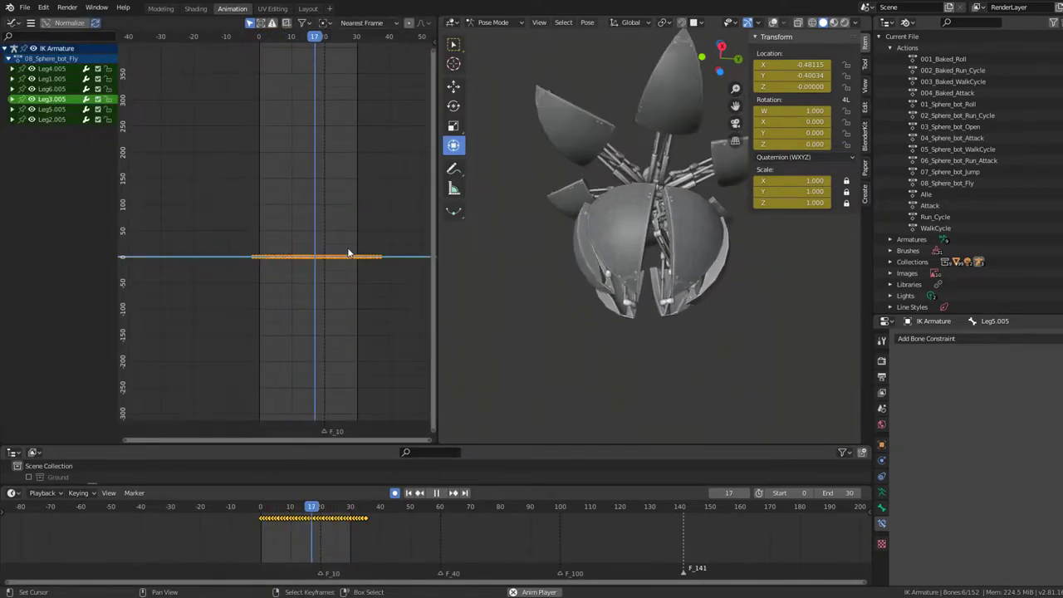
Make the leg curves cyclic with Shift+E > Make Cyclic (F-Modifier), then check the bot.
{"action": "key", "text": "shift+e"}
{"action": "key", "text": "shift+e"}
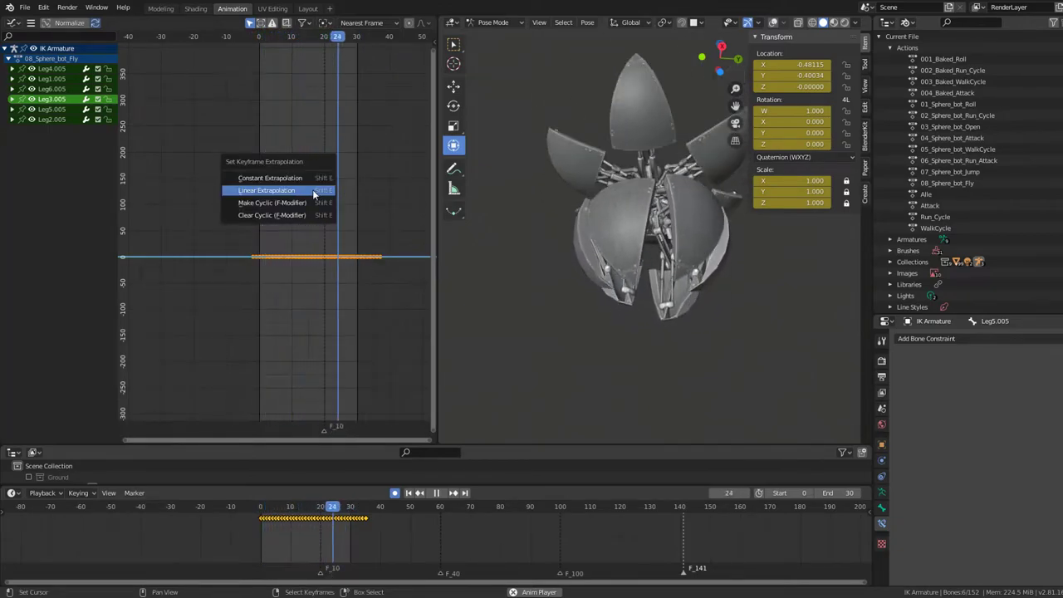
{"action": "left_click", "coordinate": [299, 203]}
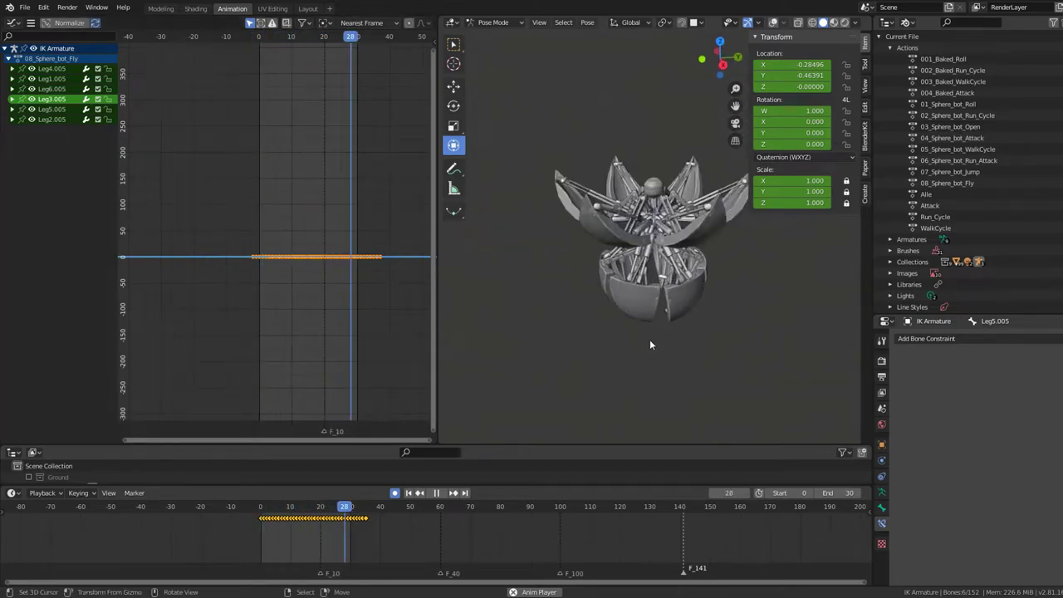
{"action": "scroll", "coordinate": [649, 339], "scroll_direction": "up", "scroll_amount": 4}
{"action": "mouse_move", "coordinate": [661, 300]}
{"action": "middle_mouse_down"}
{"action": "mouse_move", "coordinate": [682, 296]}
{"action": "mouse_move", "coordinate": [646, 297]}
{"action": "mouse_move", "coordinate": [629, 372]}
{"action": "mouse_move", "coordinate": [632, 260]}
{"action": "mouse_move", "coordinate": [647, 342]}
{"action": "mouse_move", "coordinate": [662, 265]}
{"action": "mouse_move", "coordinate": [641, 214]}
{"action": "middle_mouse_up"}
{"action": "scroll", "coordinate": [639, 288], "scroll_direction": "down", "scroll_amount": 3}
Return to the Action Editor, re-enable viewport overlays and stop playback.
{"action": "left_click", "coordinate": [13, 25]}
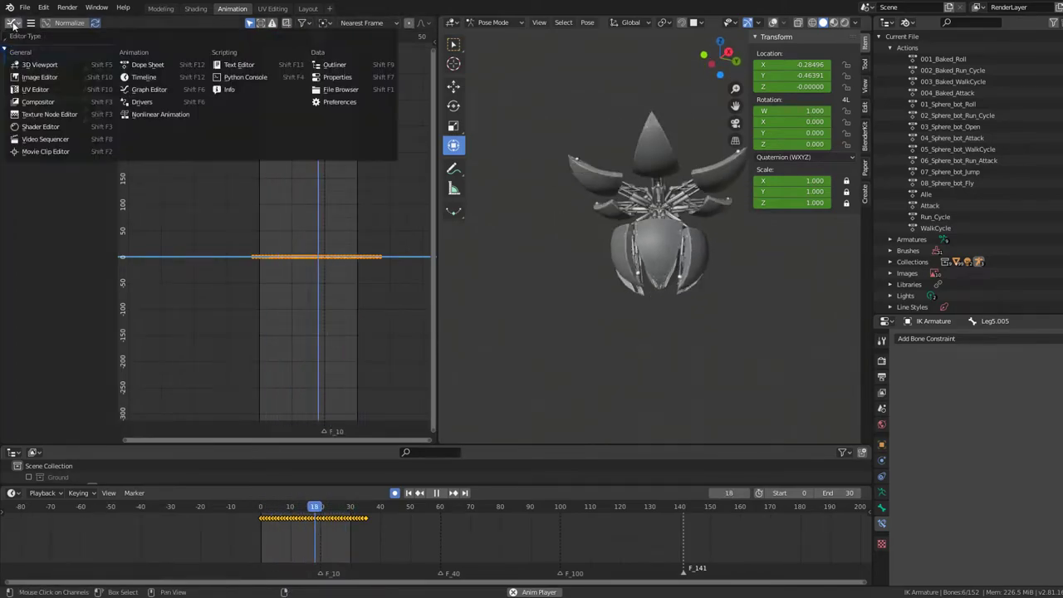
{"action": "left_click", "coordinate": [147, 64]}
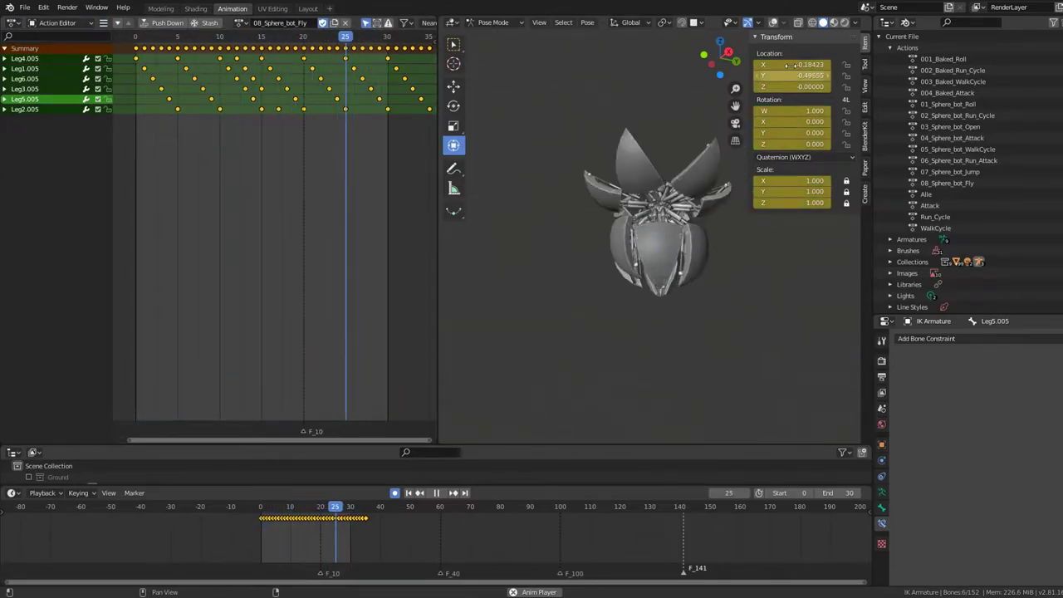
{"action": "left_click", "coordinate": [772, 22]}
{"action": "mouse_move", "coordinate": [665, 157]}
{"action": "middle_mouse_down"}
{"action": "mouse_move", "coordinate": [662, 239]}
{"action": "mouse_move", "coordinate": [675, 142]}
{"action": "mouse_move", "coordinate": [742, 211]}
{"action": "mouse_move", "coordinate": [733, 240]}
{"action": "mouse_move", "coordinate": [755, 231]}
{"action": "middle_mouse_up"}
{"action": "key", "text": "space"}
Select the upper leg bones Leg7.005–Leg12.005 and set the current frame to 15.
{"action": "left_click", "coordinate": [677, 146]}
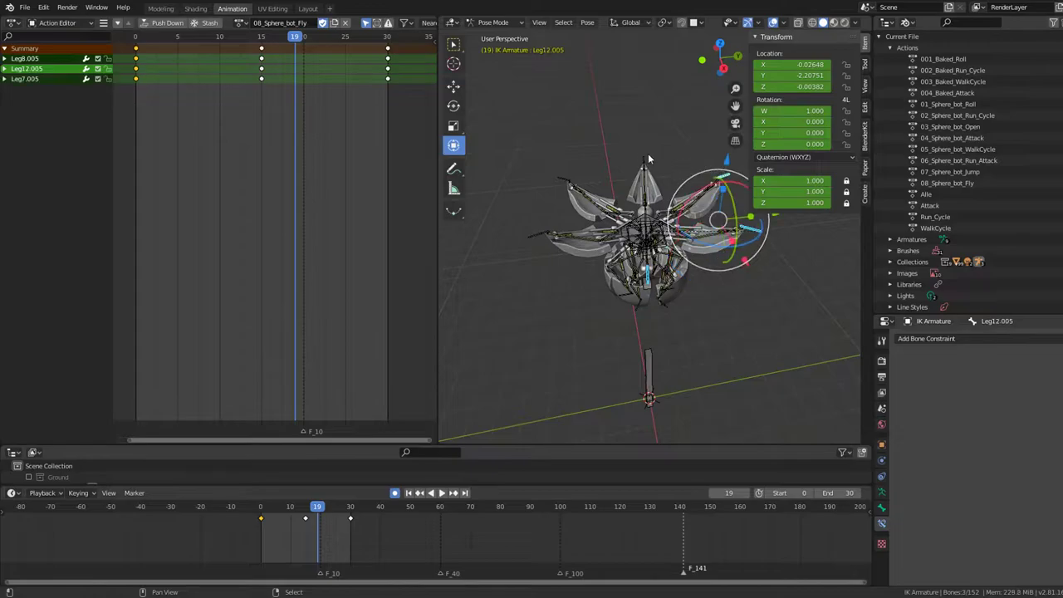
{"action": "left_click", "coordinate": [540, 218], "text": "shift"}
{"action": "left_click", "coordinate": [564, 249], "text": "shift"}
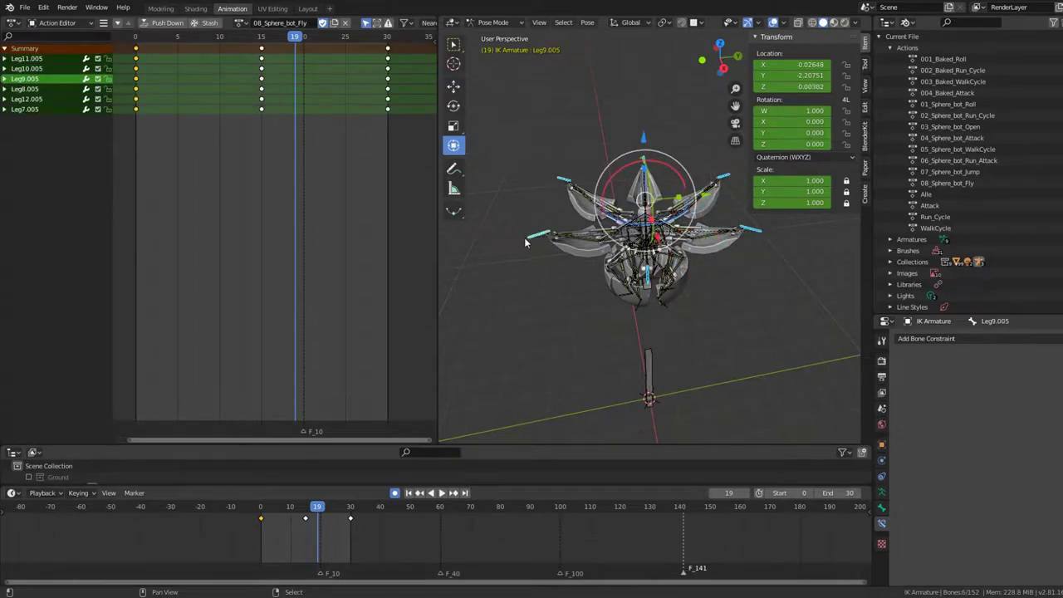
{"action": "mouse_move", "coordinate": [573, 253]}
{"action": "middle_mouse_down"}
{"action": "mouse_move", "coordinate": [584, 265]}
{"action": "mouse_move", "coordinate": [449, 247]}
{"action": "middle_mouse_up"}
{"action": "left_click", "coordinate": [260, 51]}
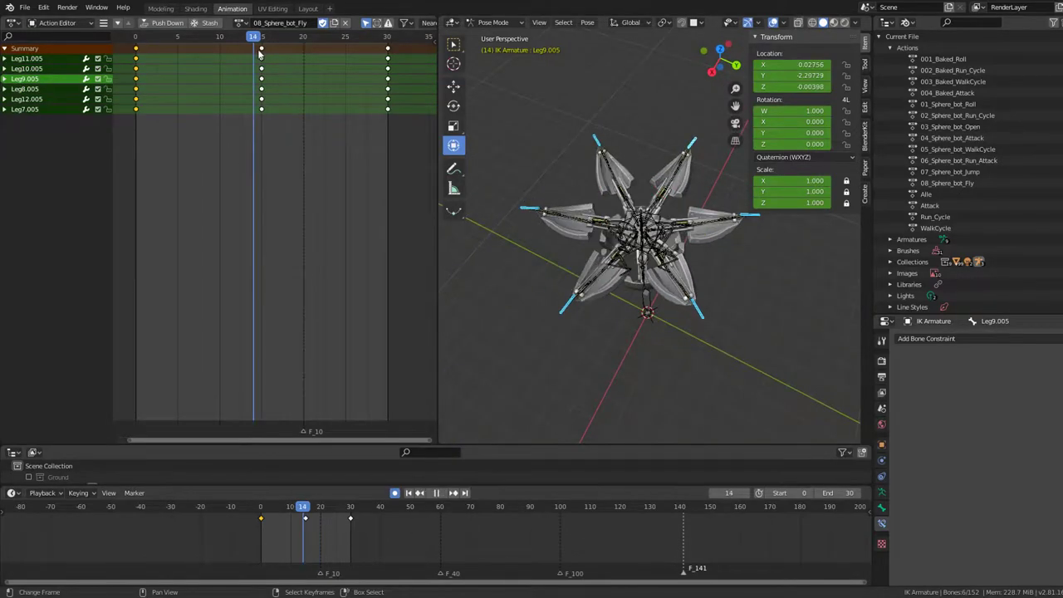
{"action": "left_click", "coordinate": [13, 23]}
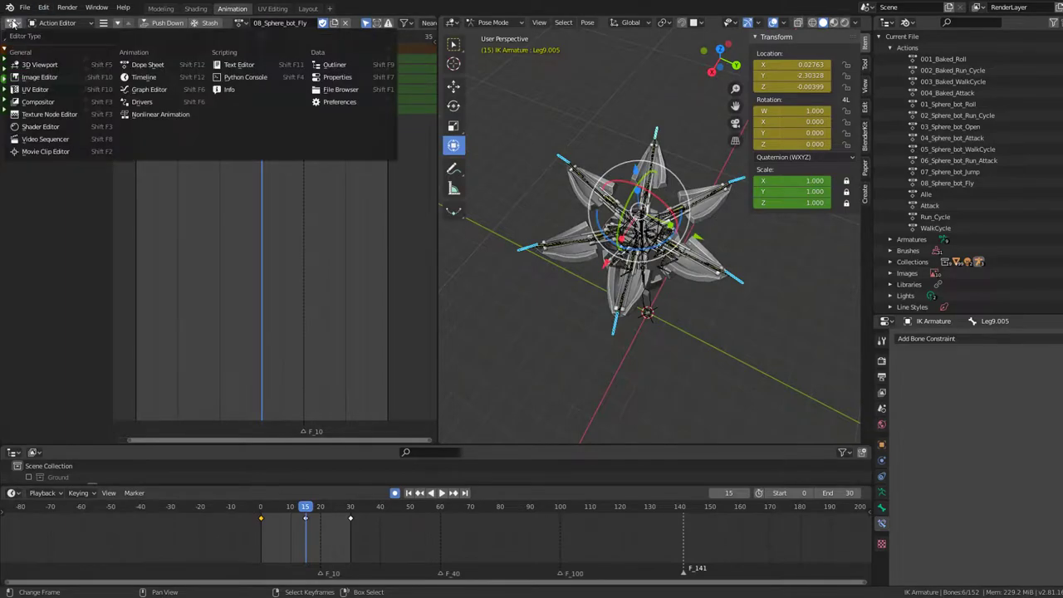
Show the upper legs' curves in the Graph Editor, framed with View All, and play the loop.
{"action": "left_click", "coordinate": [139, 88]}
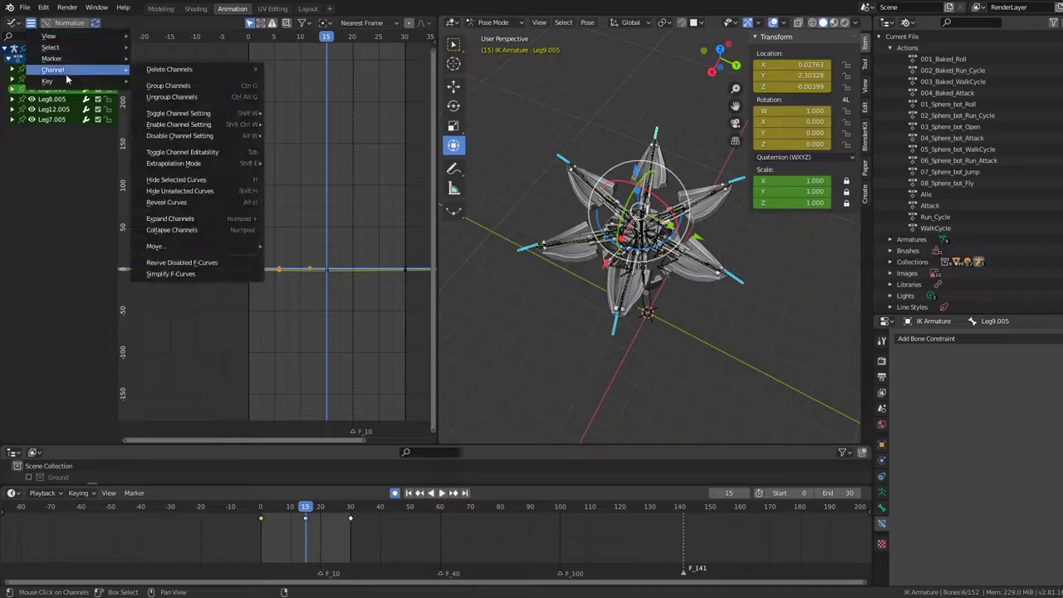
{"action": "mouse_move", "coordinate": [77, 36]}
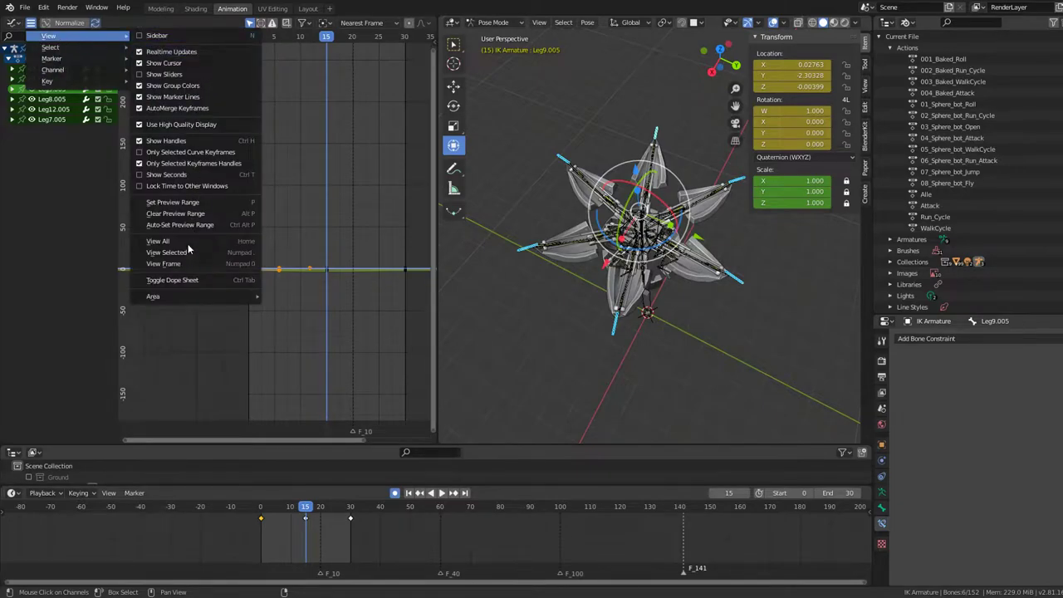
{"action": "left_click", "coordinate": [188, 246]}
{"action": "middle_click_drag", "start_coordinate": [224, 311], "coordinate": [281, 355], "text": "ctrl"}
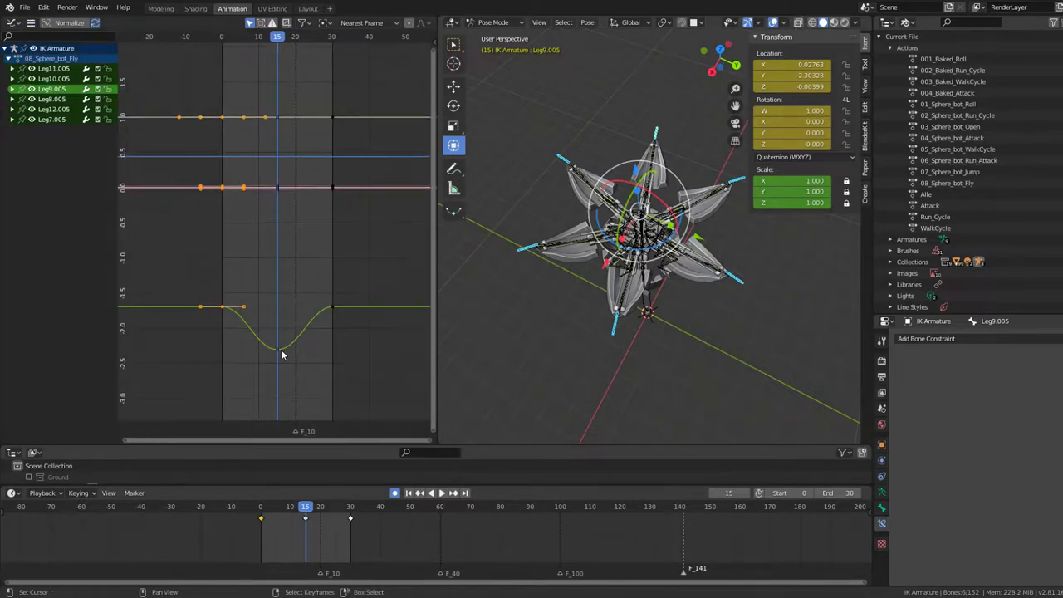
{"action": "key", "text": "Escape"}
{"action": "key", "text": "Home"}
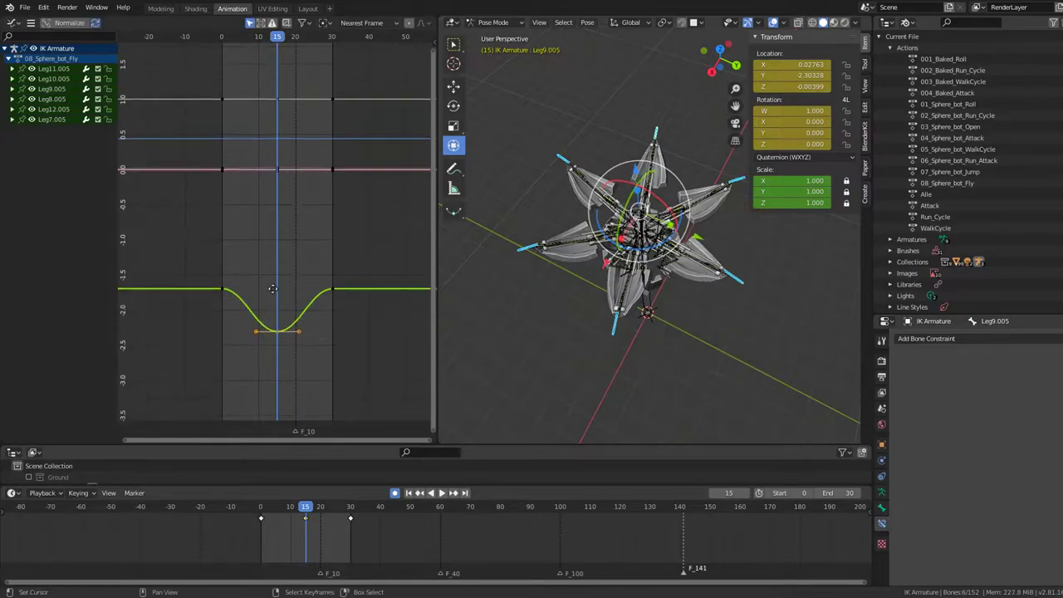
{"action": "key", "text": "g"}
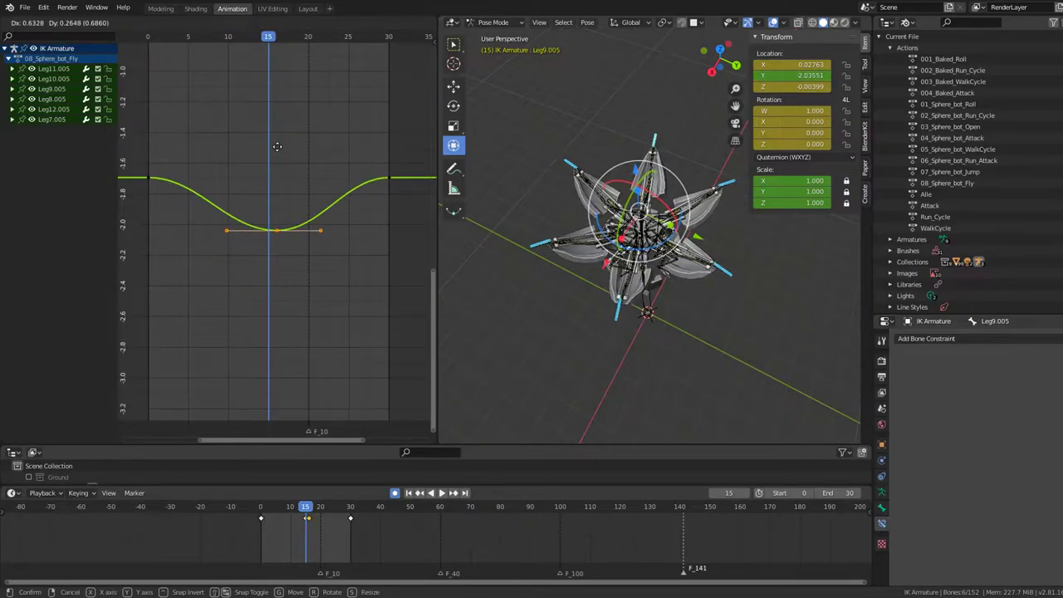
{"action": "key", "text": "Escape"}
{"action": "key", "text": "space"}
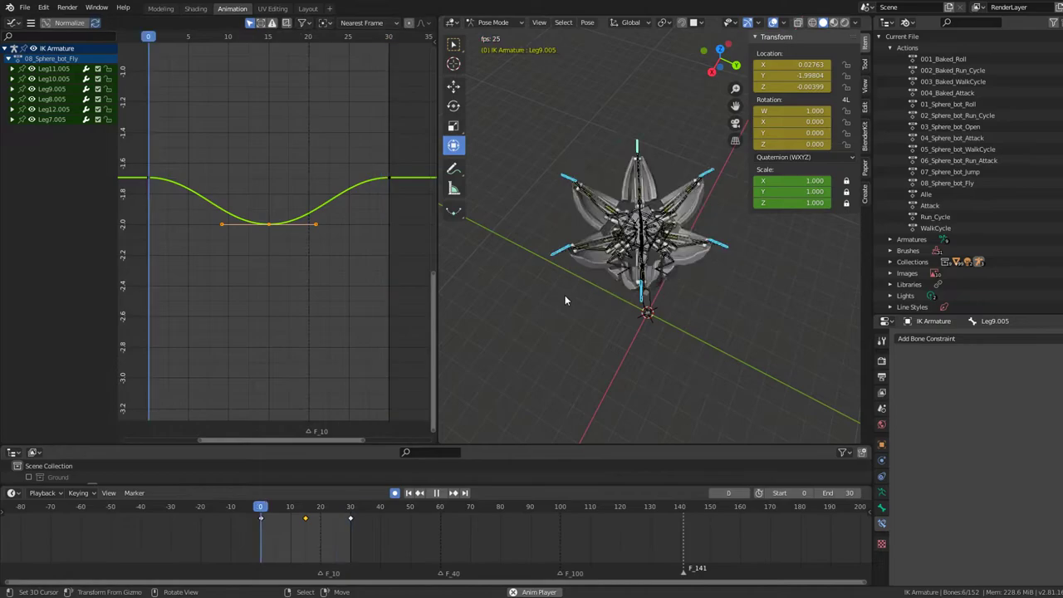
{"action": "mouse_move", "coordinate": [562, 298]}
{"action": "middle_mouse_down"}
{"action": "mouse_move", "coordinate": [606, 216]}
{"action": "mouse_move", "coordinate": [609, 186]}
{"action": "middle_mouse_up"}
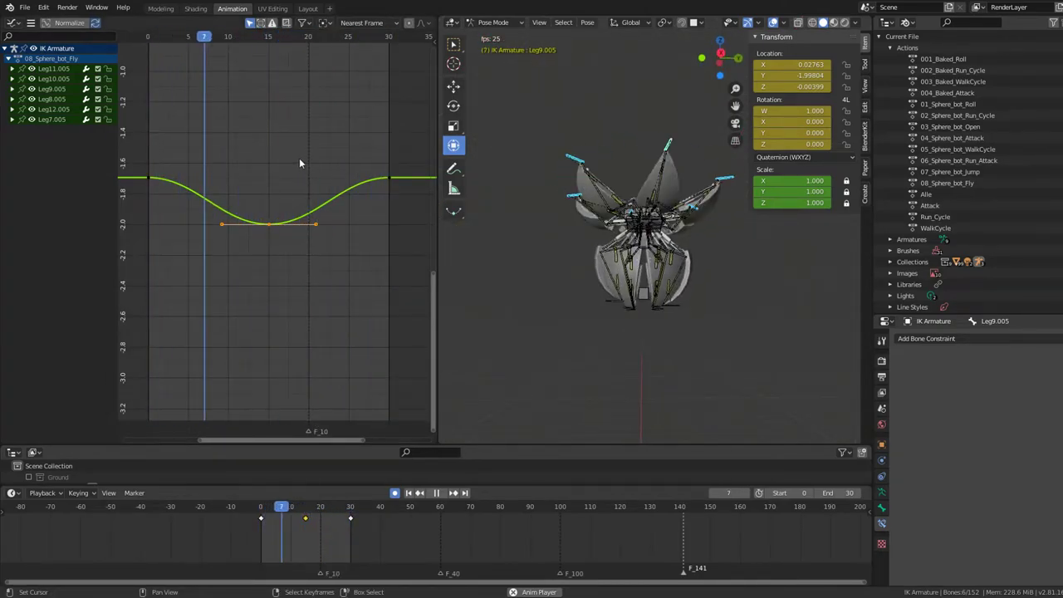
Lower the frame-0 and frame-30 keys in Y so the curve peaks at frame 15, then stop at frame 0.
{"action": "left_click", "coordinate": [149, 177]}
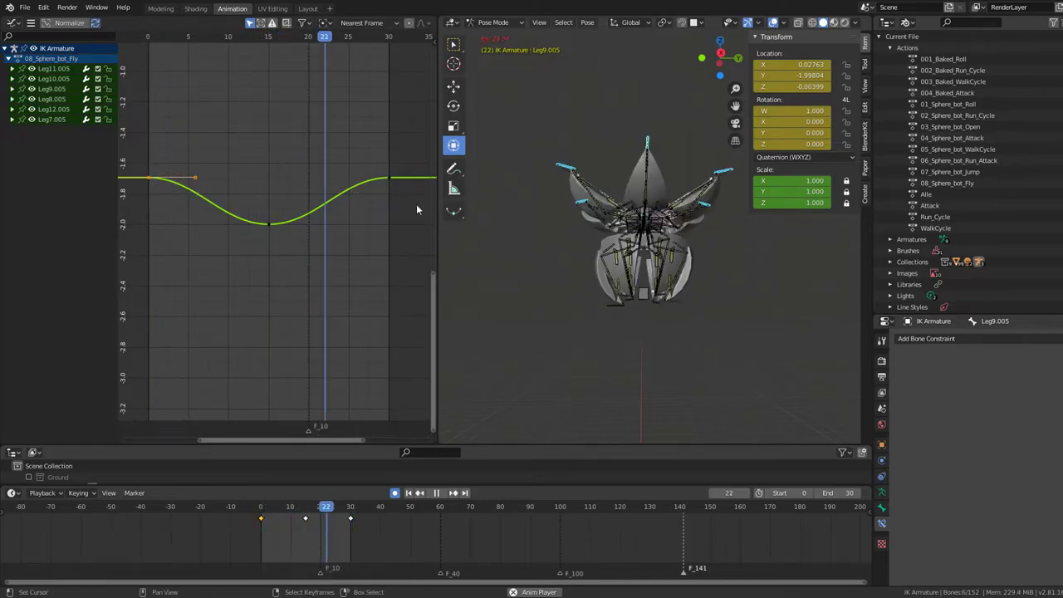
{"action": "key", "text": "b"}
{"action": "left_click_drag", "start_coordinate": [359, 156], "coordinate": [396, 186]}
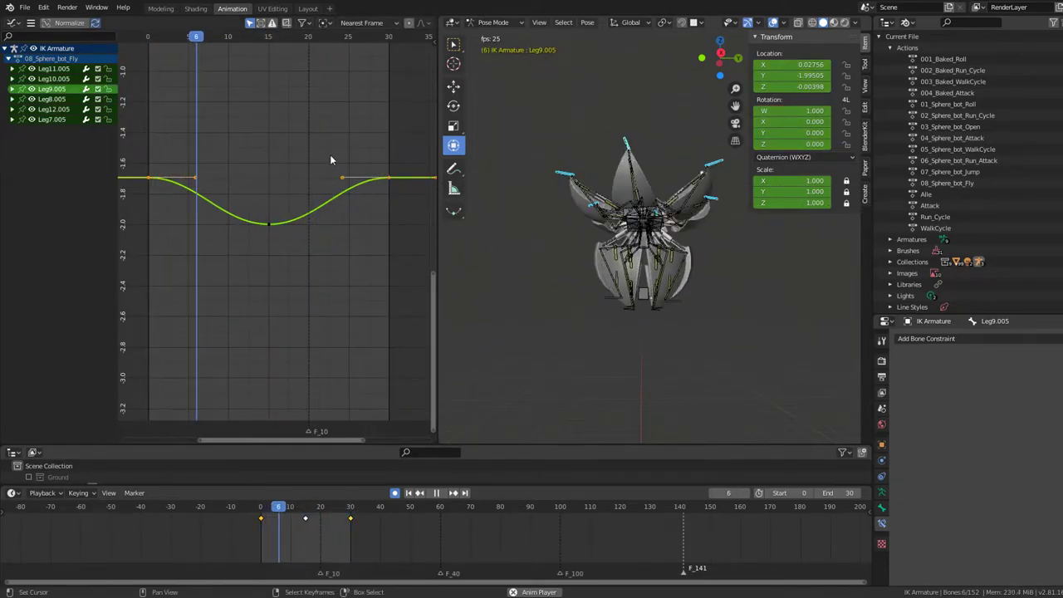
{"action": "key", "text": "g"}
{"action": "key", "text": "y"}
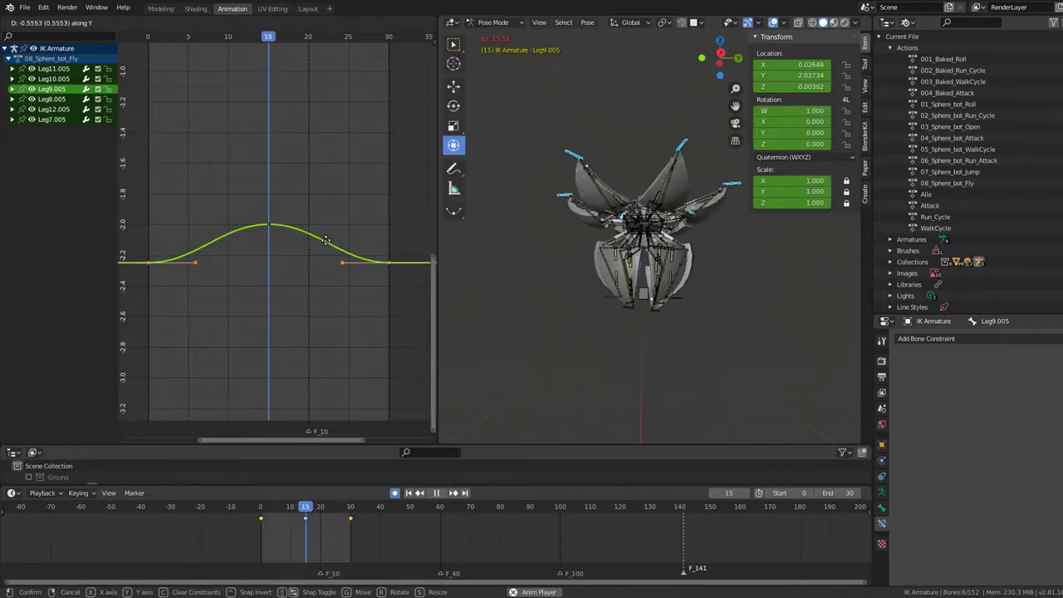
{"action": "left_click", "coordinate": [325, 289]}
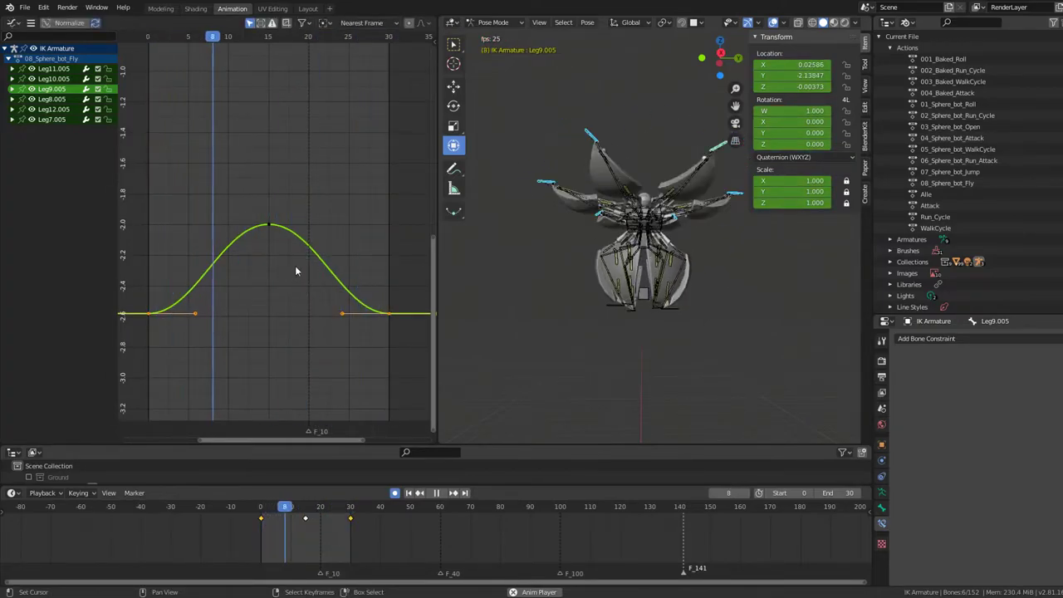
{"action": "key", "text": "space"}
{"action": "left_click", "coordinate": [149, 231]}
{"action": "mouse_move", "coordinate": [538, 186]}
{"action": "middle_mouse_down"}
{"action": "mouse_move", "coordinate": [568, 192]}
{"action": "mouse_move", "coordinate": [368, 255]}
{"action": "middle_mouse_up"}
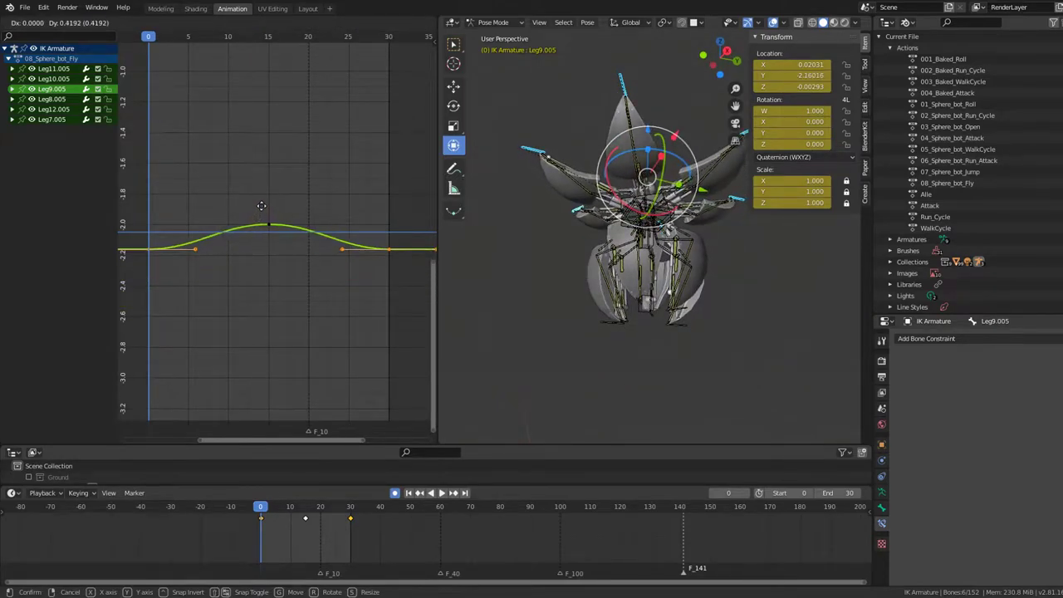
{"action": "scroll", "coordinate": [285, 111], "scroll_direction": "down", "scroll_amount": 2}
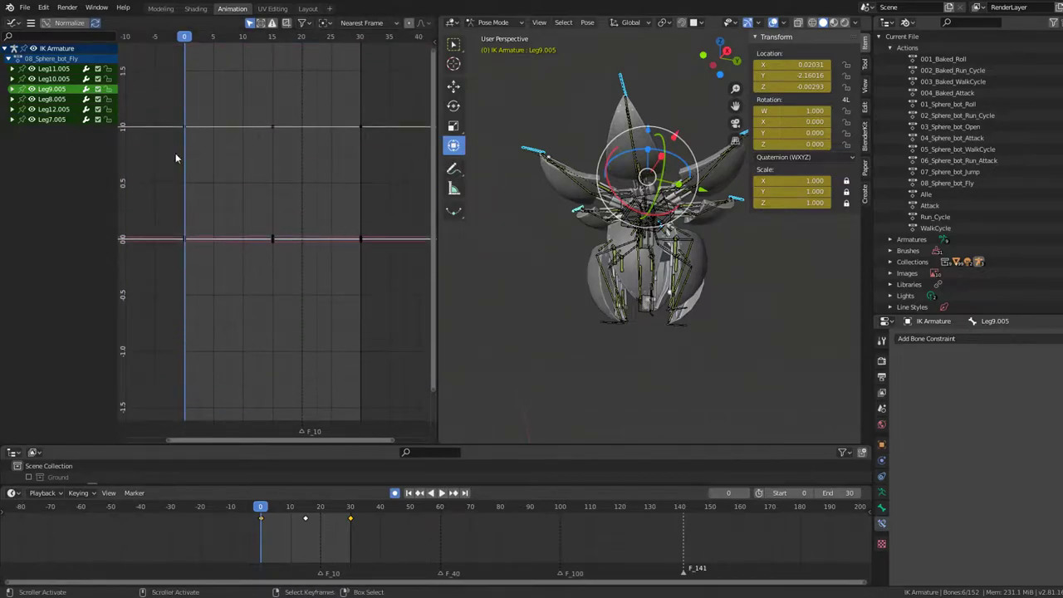
{"action": "middle_click_drag", "start_coordinate": [747, 197], "coordinate": [710, 261]}
{"action": "key", "text": "space"}
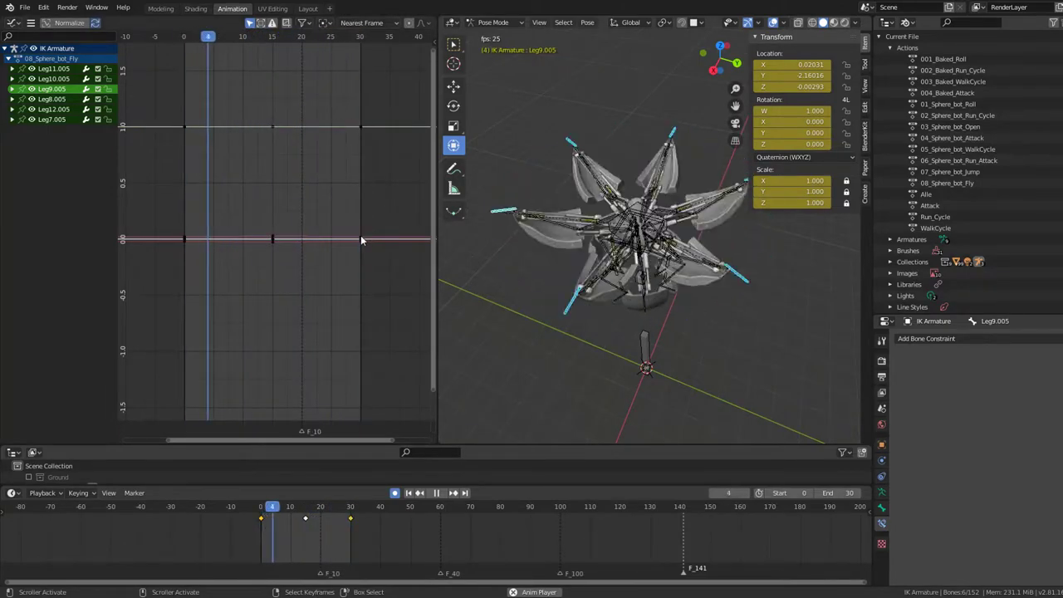
{"action": "scroll", "coordinate": [361, 240], "scroll_direction": "down", "scroll_amount": 2}
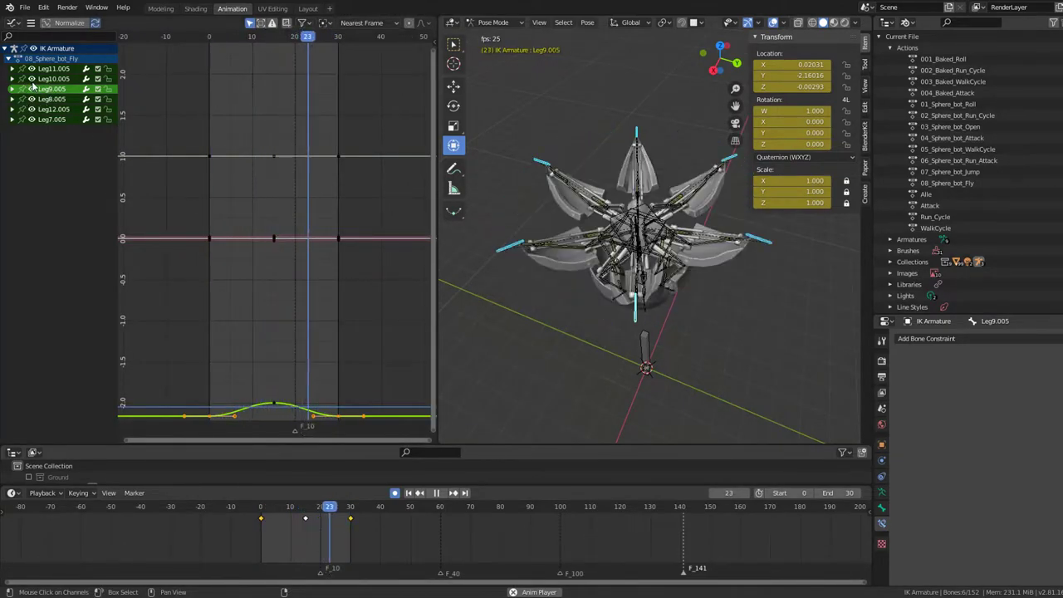
{"action": "scroll", "coordinate": [248, 219], "scroll_direction": "up", "scroll_amount": 3}
{"action": "scroll", "coordinate": [249, 212], "scroll_direction": "up", "scroll_amount": 4}
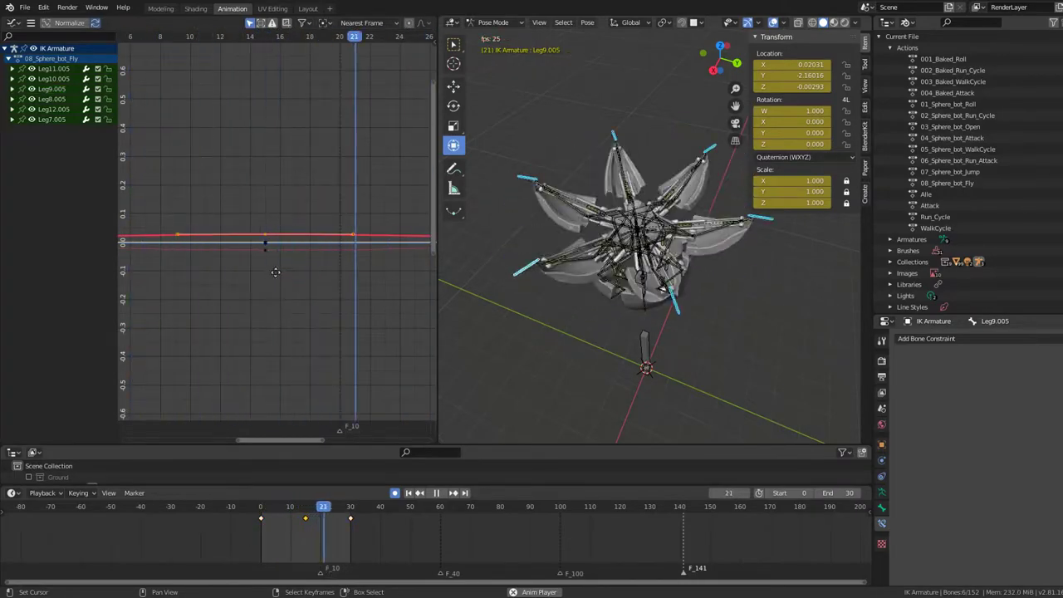
{"action": "key", "text": "g"}
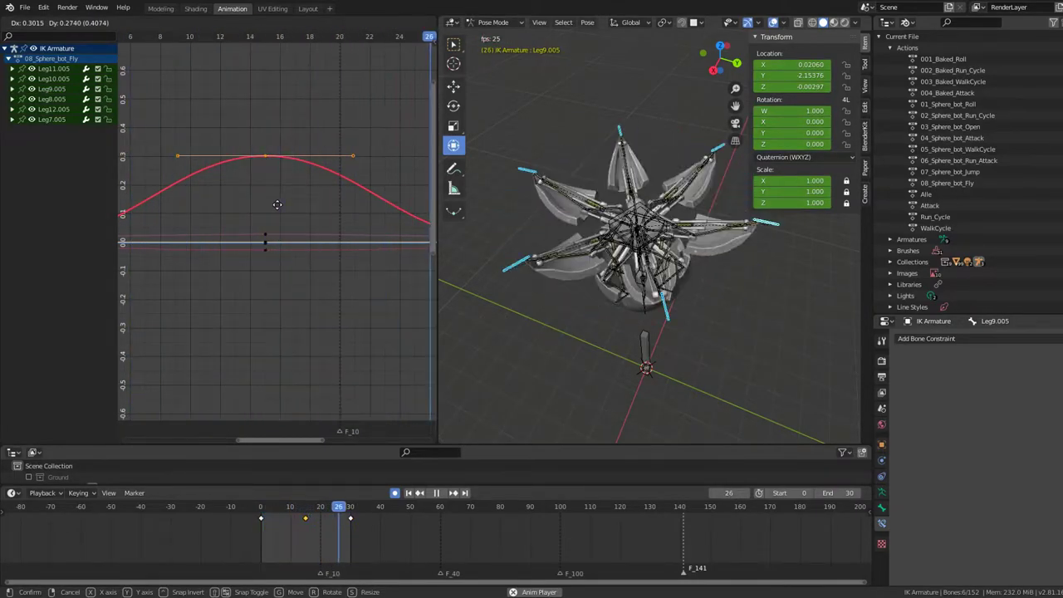
{"action": "key", "text": "Escape"}
{"action": "mouse_move", "coordinate": [631, 241]}
{"action": "middle_mouse_down"}
{"action": "mouse_move", "coordinate": [676, 225]}
{"action": "mouse_move", "coordinate": [677, 194]}
{"action": "mouse_move", "coordinate": [666, 271]}
{"action": "mouse_move", "coordinate": [629, 312]}
{"action": "mouse_move", "coordinate": [688, 199]}
{"action": "middle_mouse_up"}
Select the Body bone and lower its middle location keyframe to about 0.4.
{"action": "left_click", "coordinate": [688, 199]}
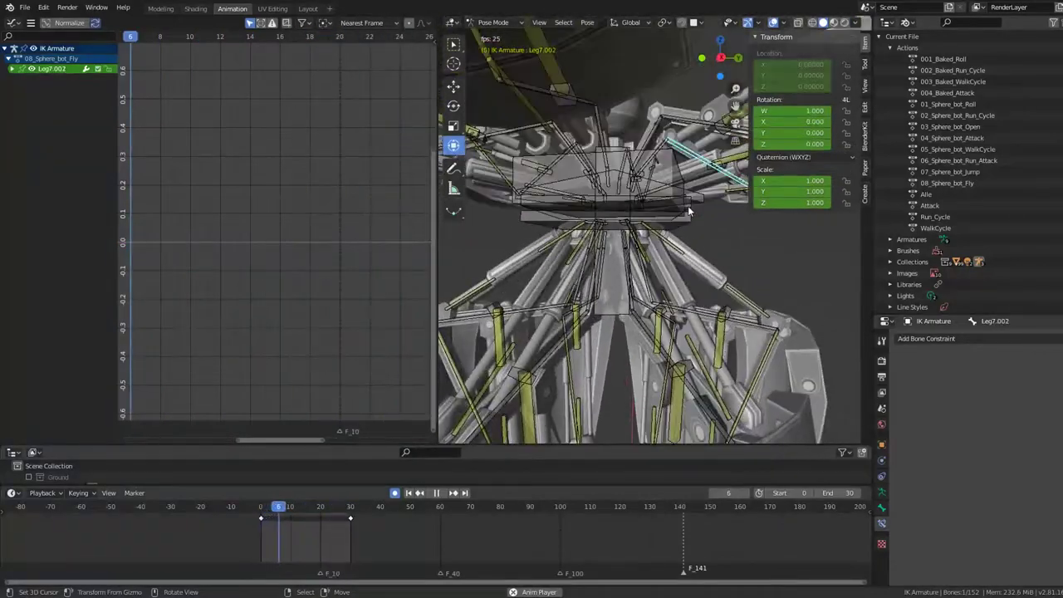
{"action": "left_click", "coordinate": [687, 211]}
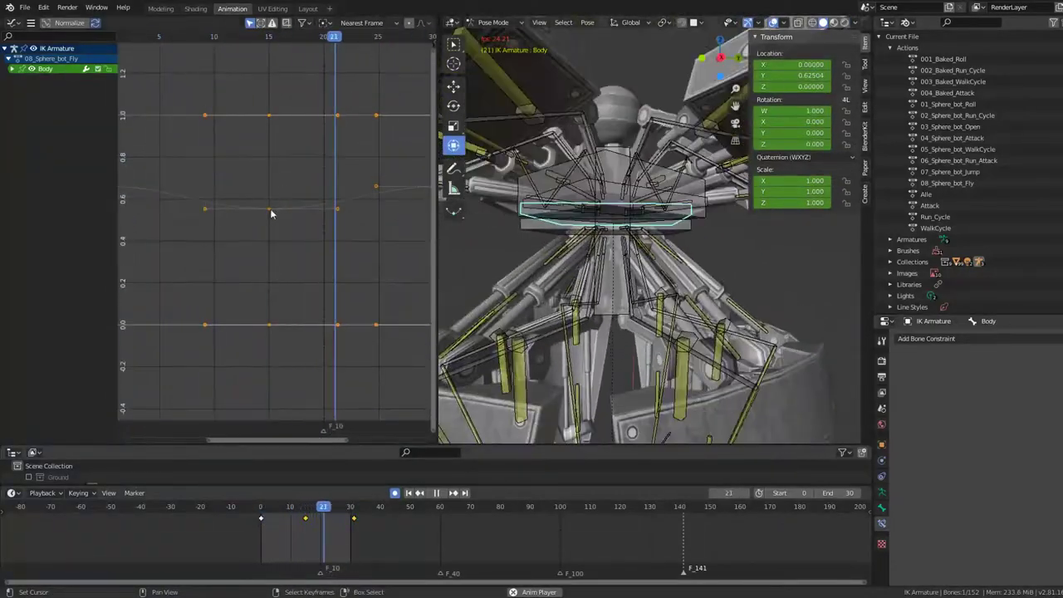
{"action": "left_click", "coordinate": [270, 210]}
{"action": "key", "text": "Home"}
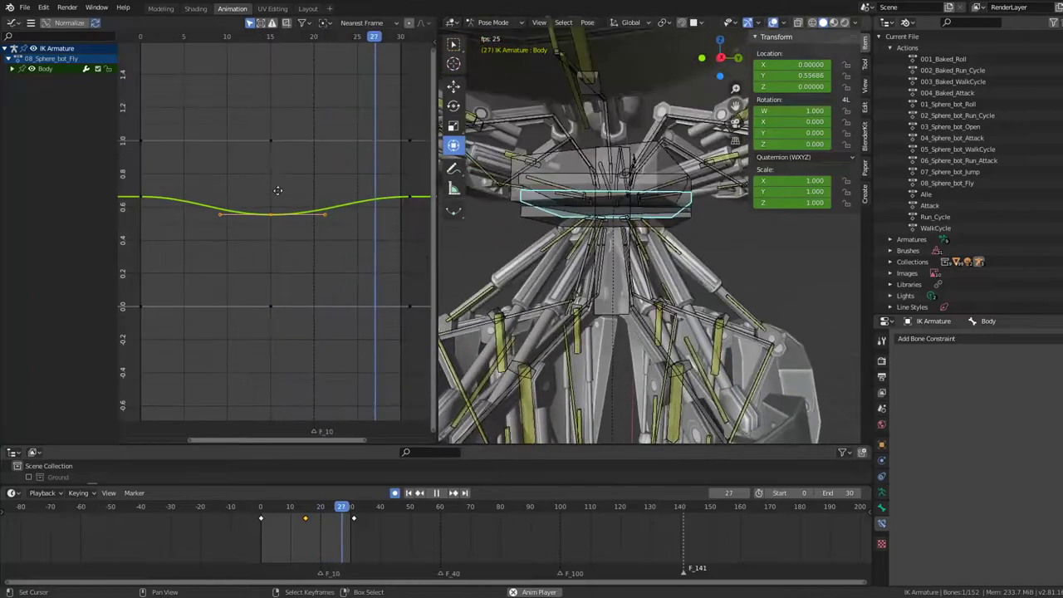
{"action": "left_click", "coordinate": [277, 216]}
{"action": "scroll", "coordinate": [618, 235], "scroll_direction": "down", "scroll_amount": 5}
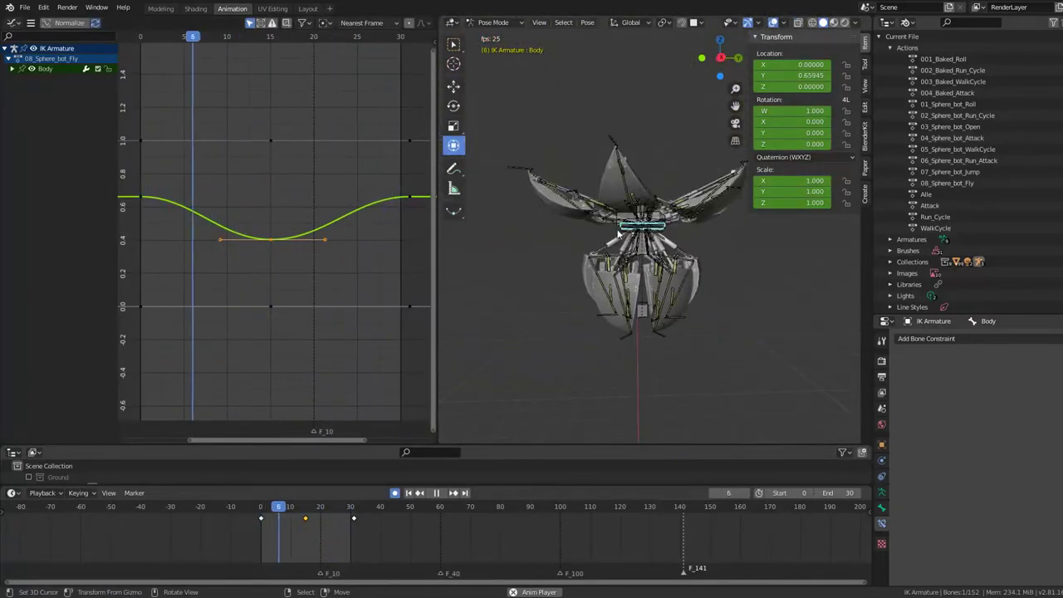
Tilt the middle key's handles and shift the key so the trough dips earlier, then stop playback.
{"action": "key", "text": "r"}
{"action": "left_click", "coordinate": [391, 182]}
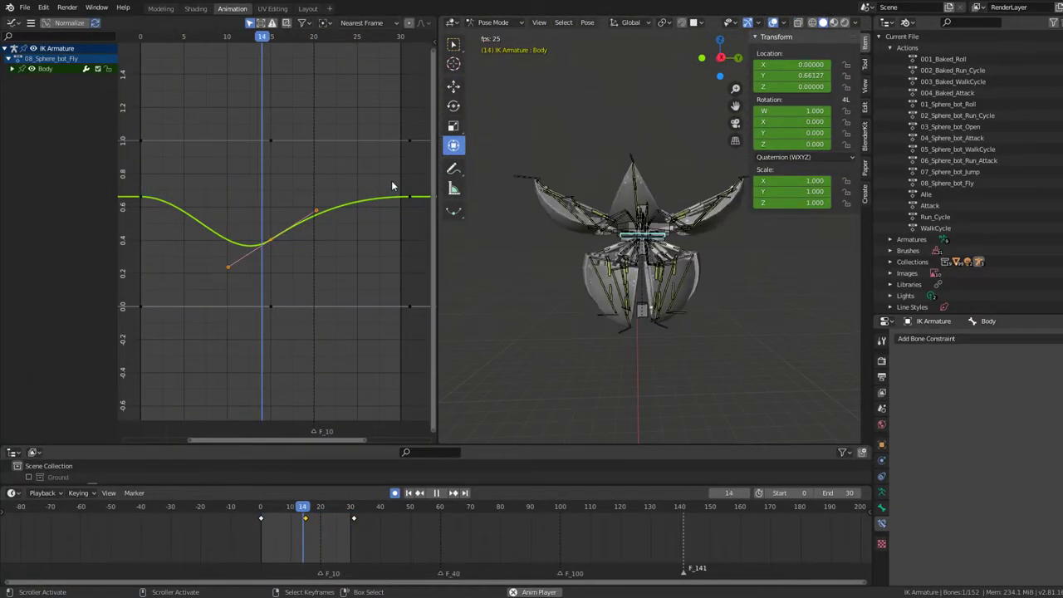
{"action": "key", "text": "r"}
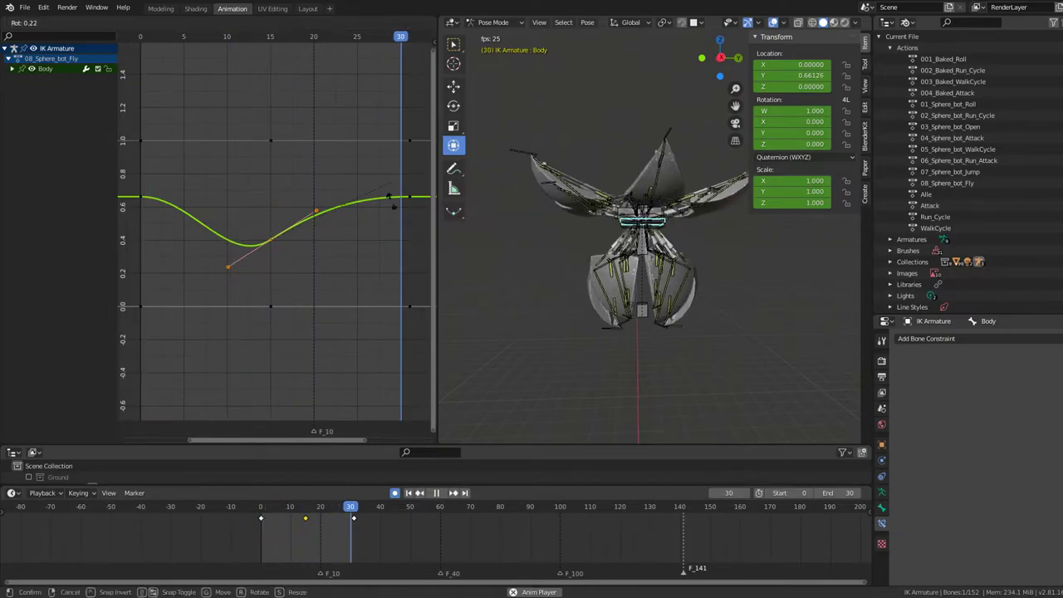
{"action": "key", "text": "g"}
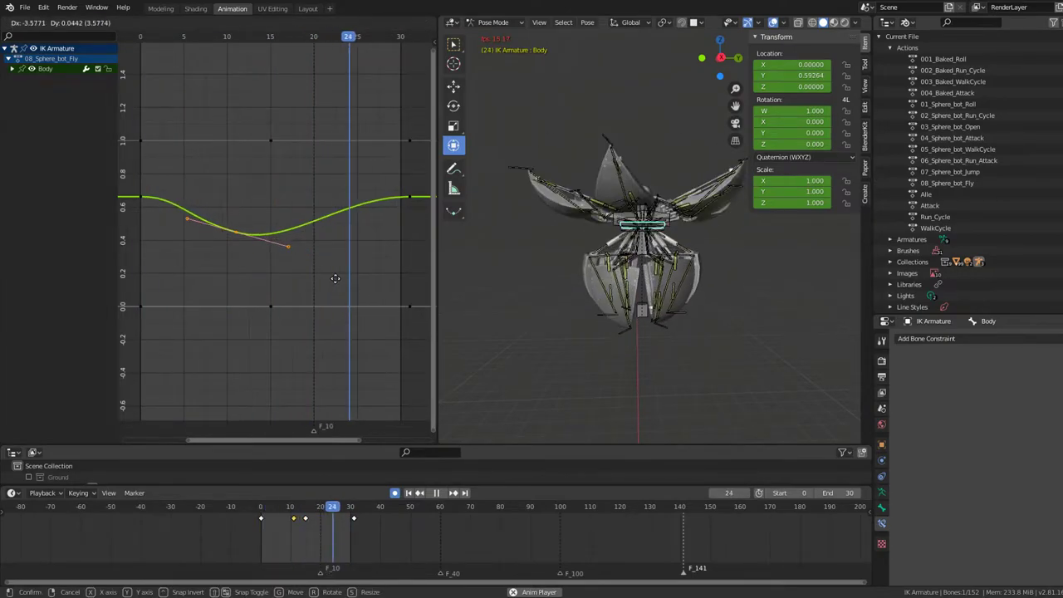
{"action": "left_click", "coordinate": [335, 277]}
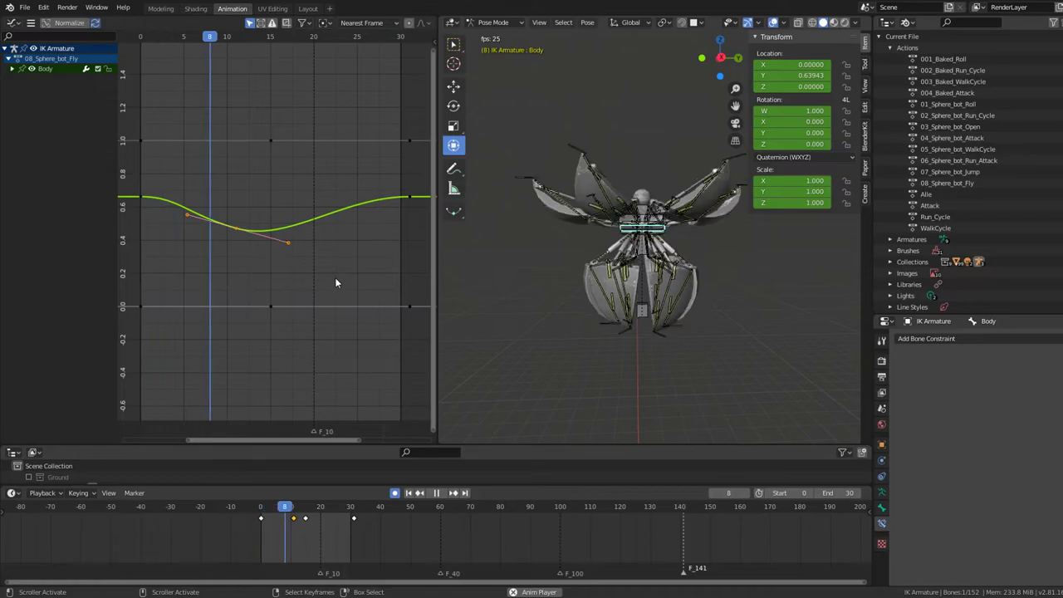
{"action": "mouse_move", "coordinate": [702, 253]}
{"action": "middle_mouse_down"}
{"action": "mouse_move", "coordinate": [602, 290]}
{"action": "mouse_move", "coordinate": [648, 315]}
{"action": "middle_mouse_up"}
{"action": "scroll", "coordinate": [686, 343], "scroll_direction": "up", "scroll_amount": 5}
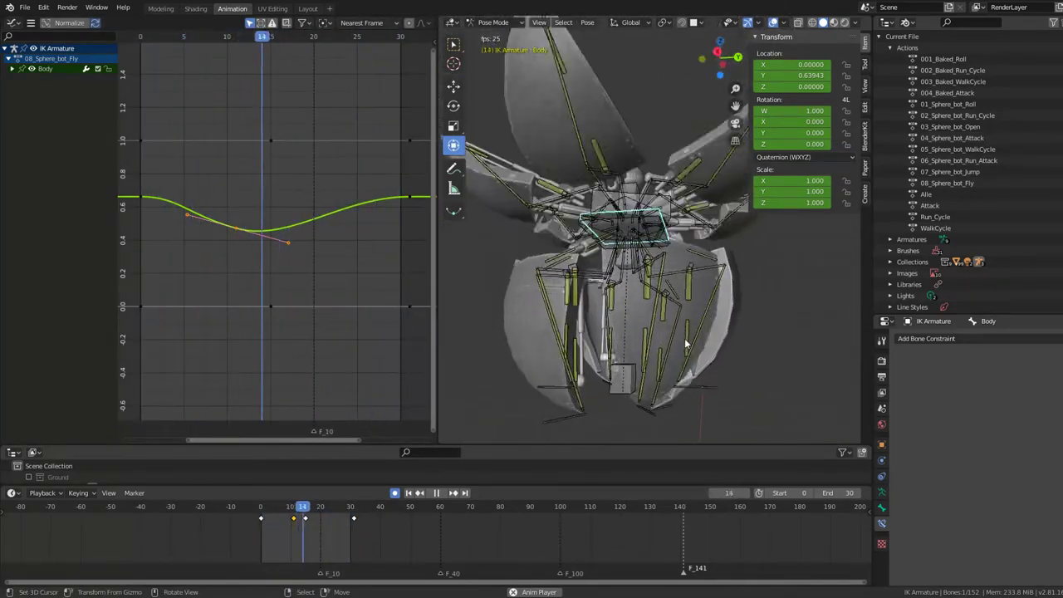
{"action": "scroll", "coordinate": [687, 343], "scroll_direction": "down", "scroll_amount": 3}
{"action": "scroll", "coordinate": [683, 328], "scroll_direction": "down", "scroll_amount": 2}
{"action": "key", "text": "space"}
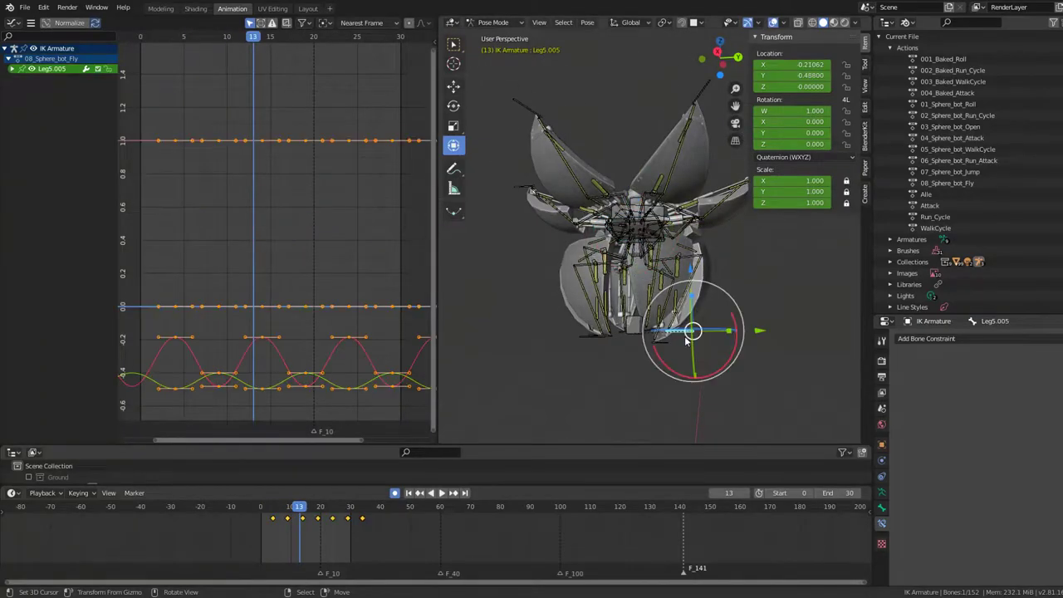
Select lower legs Leg4, Leg3 and Leg2.005 and hide the other armature bone layers.
{"action": "left_click", "coordinate": [663, 346], "text": "shift"}
{"action": "scroll", "coordinate": [681, 332], "scroll_direction": "up", "scroll_amount": 3}
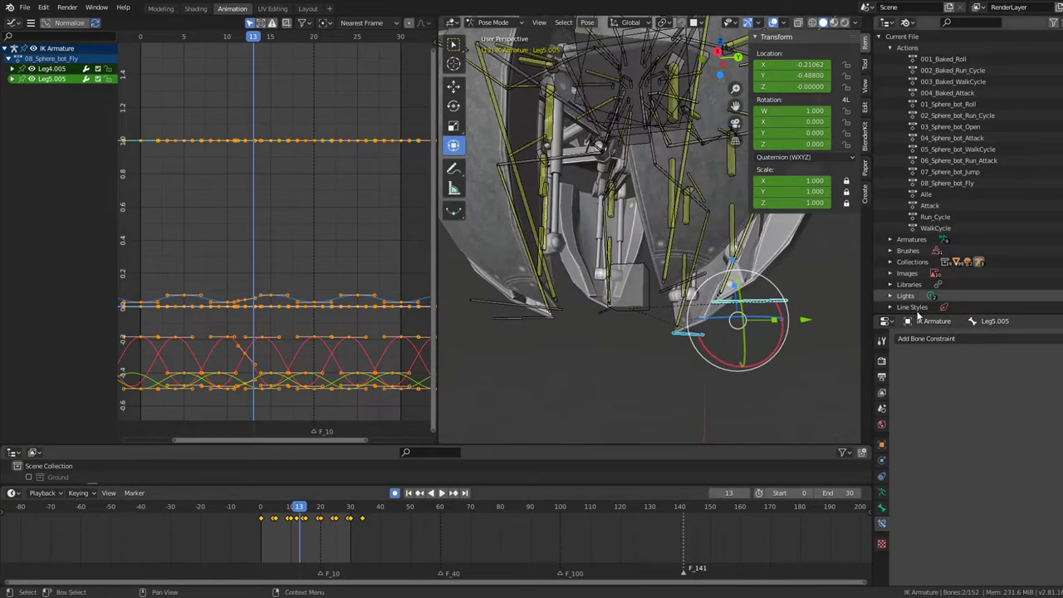
{"action": "left_click", "coordinate": [882, 492]}
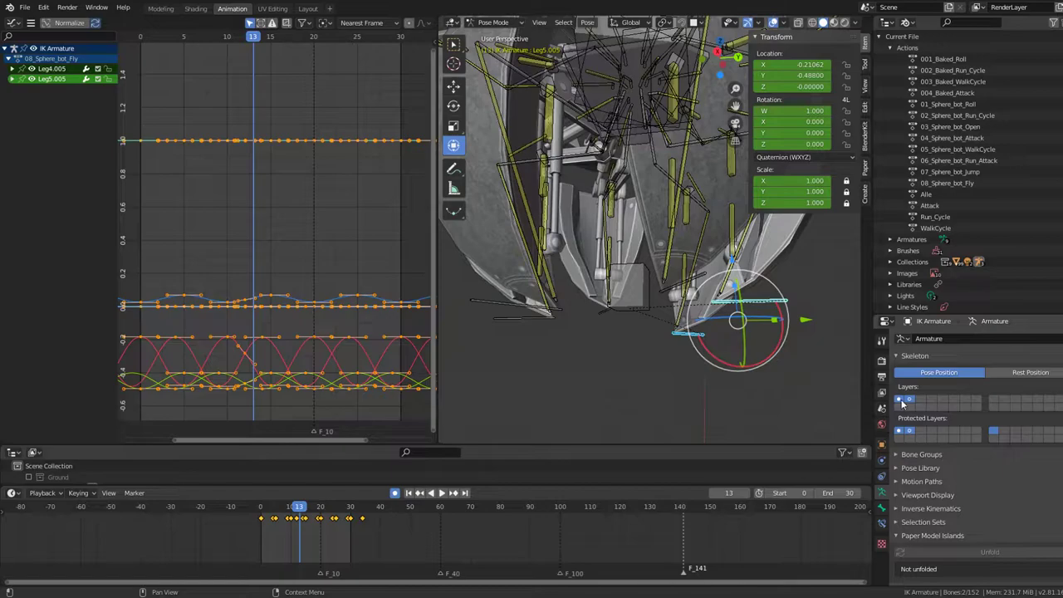
{"action": "left_click", "coordinate": [902, 400]}
{"action": "left_click", "coordinate": [596, 314], "text": "shift"}
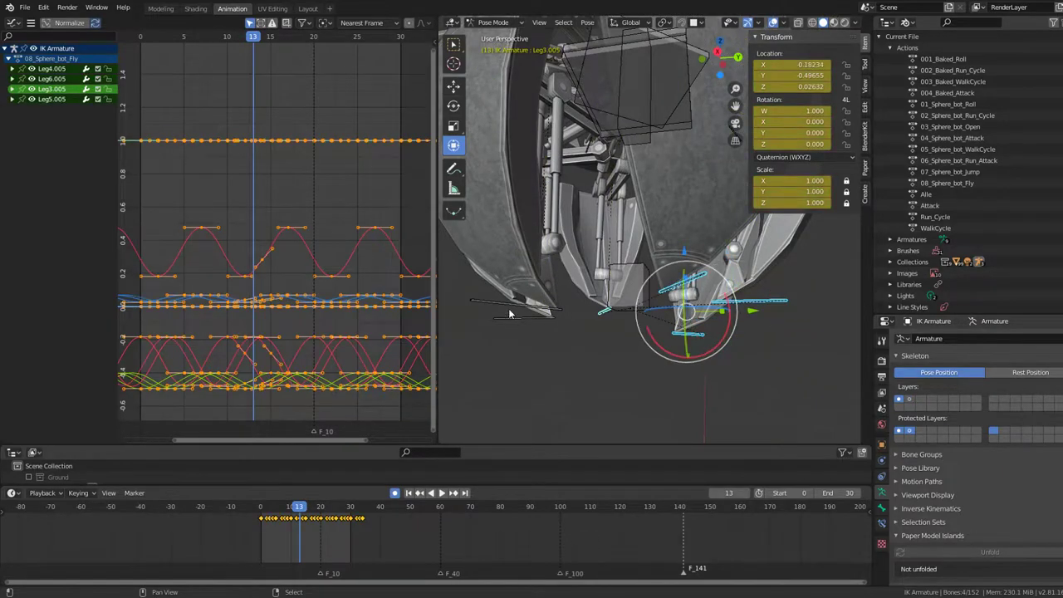
{"action": "left_click", "coordinate": [514, 321], "text": "shift"}
{"action": "scroll", "coordinate": [333, 241], "scroll_direction": "down", "scroll_amount": 2}
{"action": "scroll", "coordinate": [332, 242], "scroll_direction": "down", "scroll_amount": 1}
Play the loop and lower the red curve's peak keyframes.
{"action": "key", "text": "space"}
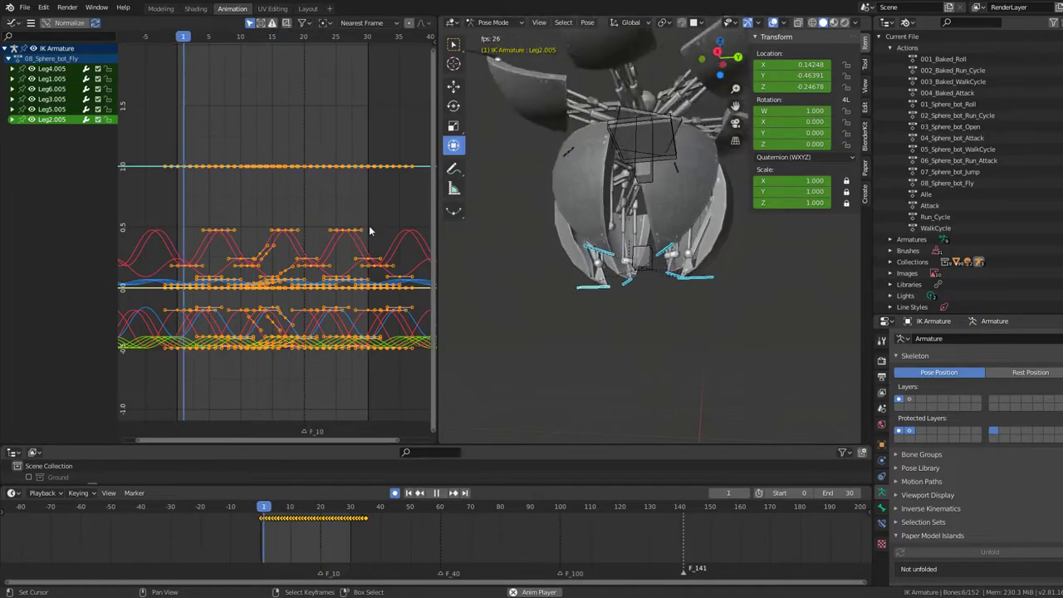
{"action": "mouse_move", "coordinate": [363, 235]}
{"action": "left_mouse_down"}
{"action": "mouse_move", "coordinate": [221, 202]}
{"action": "mouse_move", "coordinate": [260, 235]}
{"action": "mouse_move", "coordinate": [379, 250]}
{"action": "left_mouse_up"}
{"action": "key", "text": "g"}
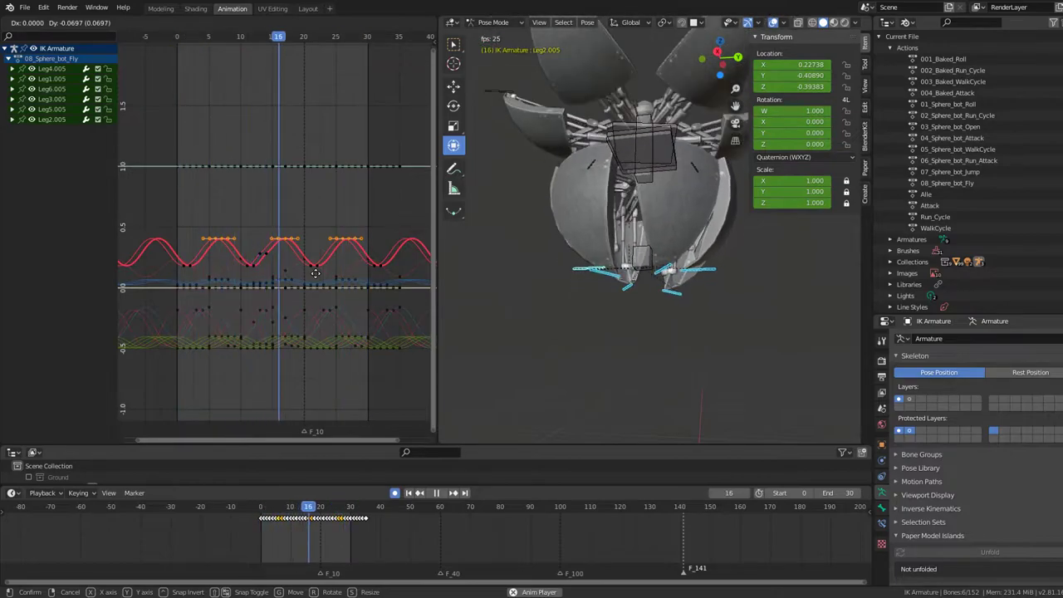
Confirm the lowered peaks and nudge another red-curve keyframe.
{"action": "left_click", "coordinate": [317, 278]}
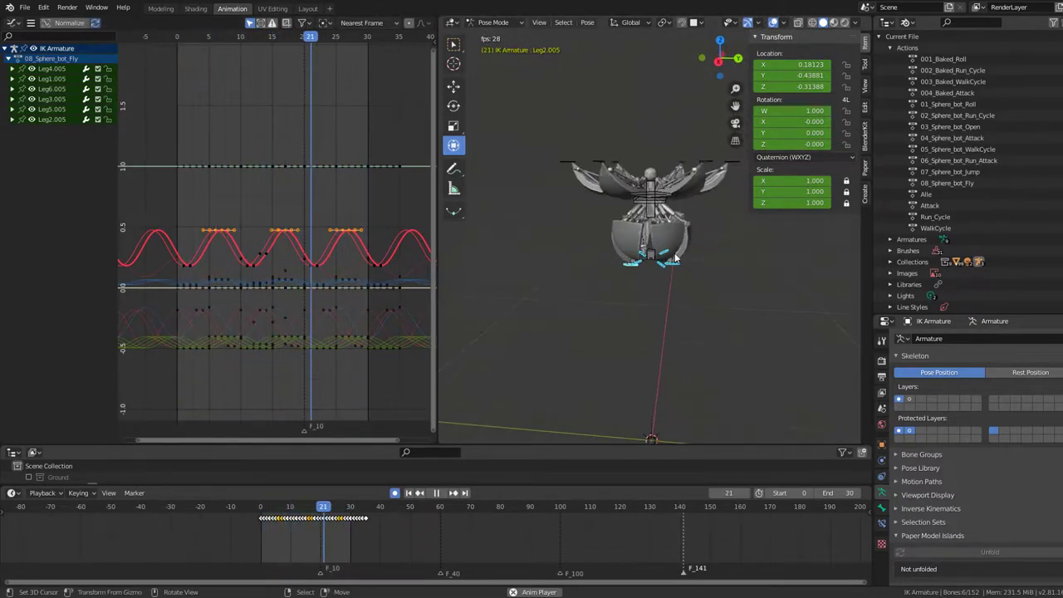
{"action": "scroll", "coordinate": [665, 210], "scroll_direction": "up", "scroll_amount": 5}
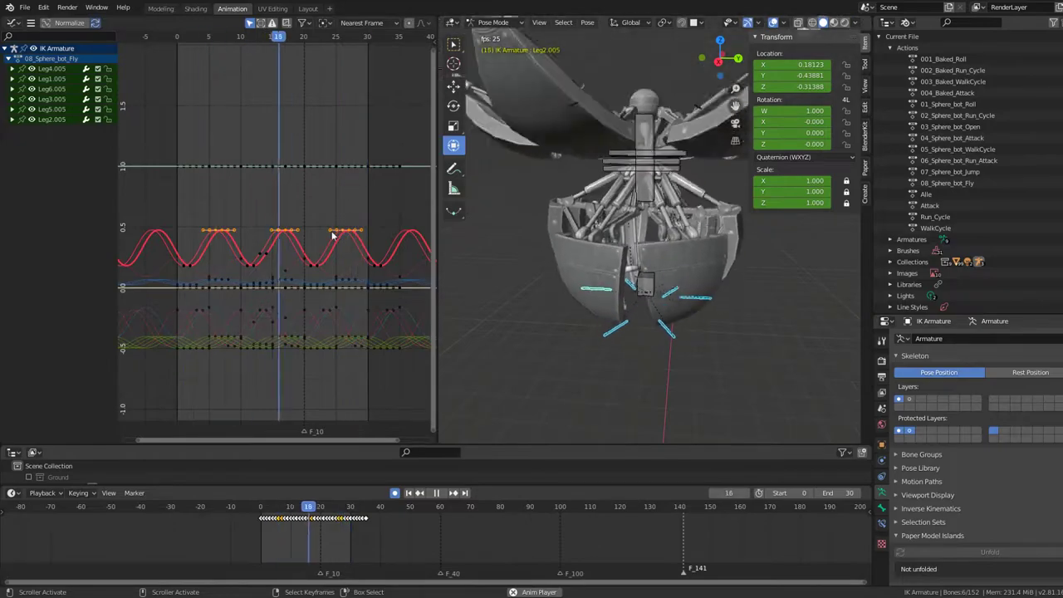
{"action": "scroll", "coordinate": [332, 191], "scroll_direction": "up", "scroll_amount": 1}
{"action": "scroll", "coordinate": [299, 211], "scroll_direction": "up", "scroll_amount": 2}
{"action": "scroll", "coordinate": [299, 213], "scroll_direction": "up", "scroll_amount": 1}
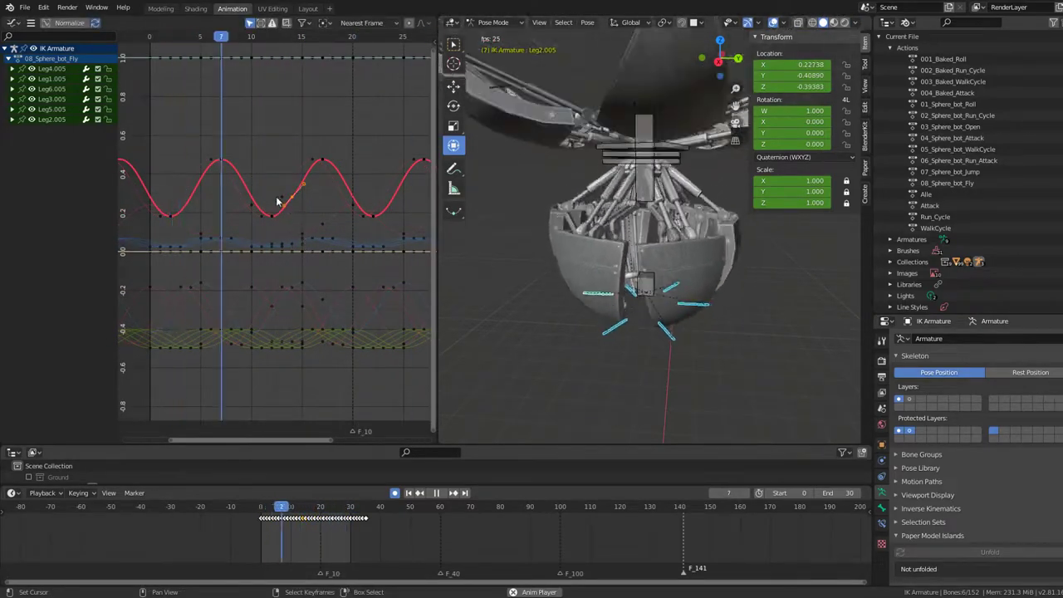
{"action": "key", "text": "g"}
{"action": "left_click", "coordinate": [288, 213]}
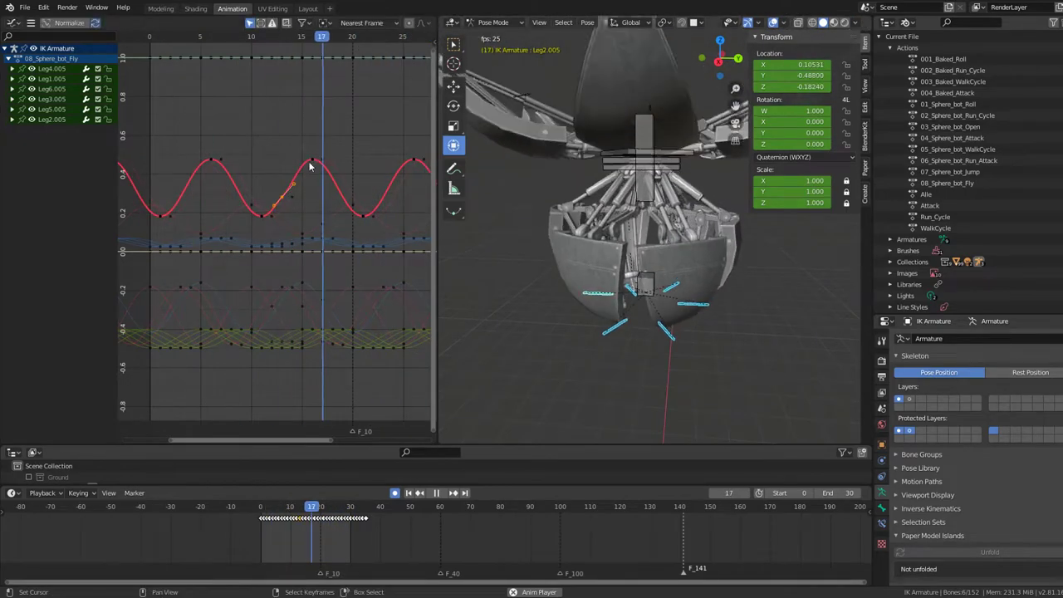
{"action": "scroll", "coordinate": [345, 164], "scroll_direction": "down", "scroll_amount": 2}
{"action": "scroll", "coordinate": [398, 214], "scroll_direction": "down", "scroll_amount": 1}
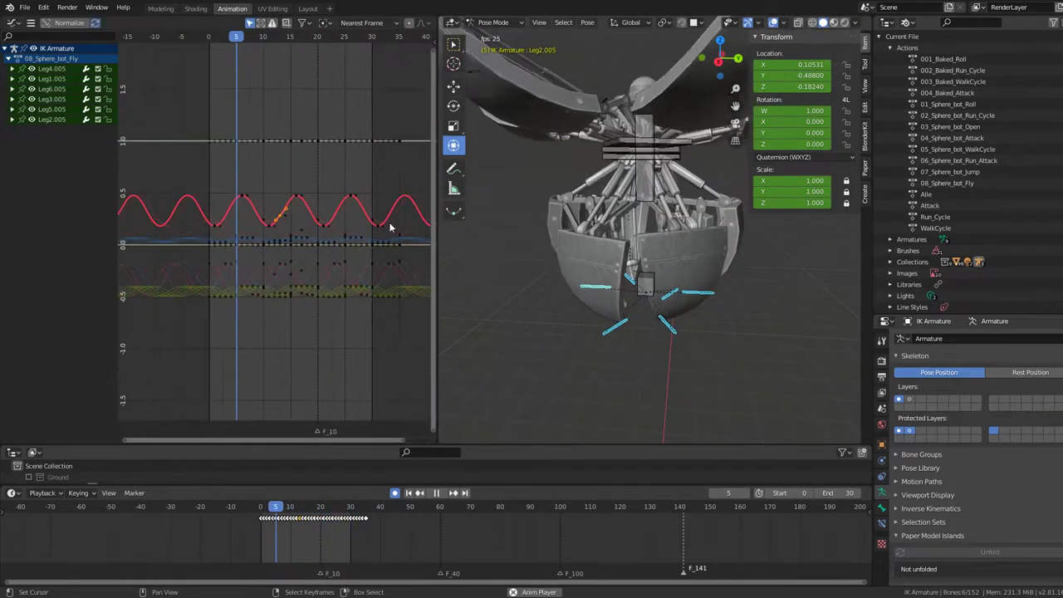
{"action": "scroll", "coordinate": [275, 249], "scroll_direction": "down", "scroll_amount": 1}
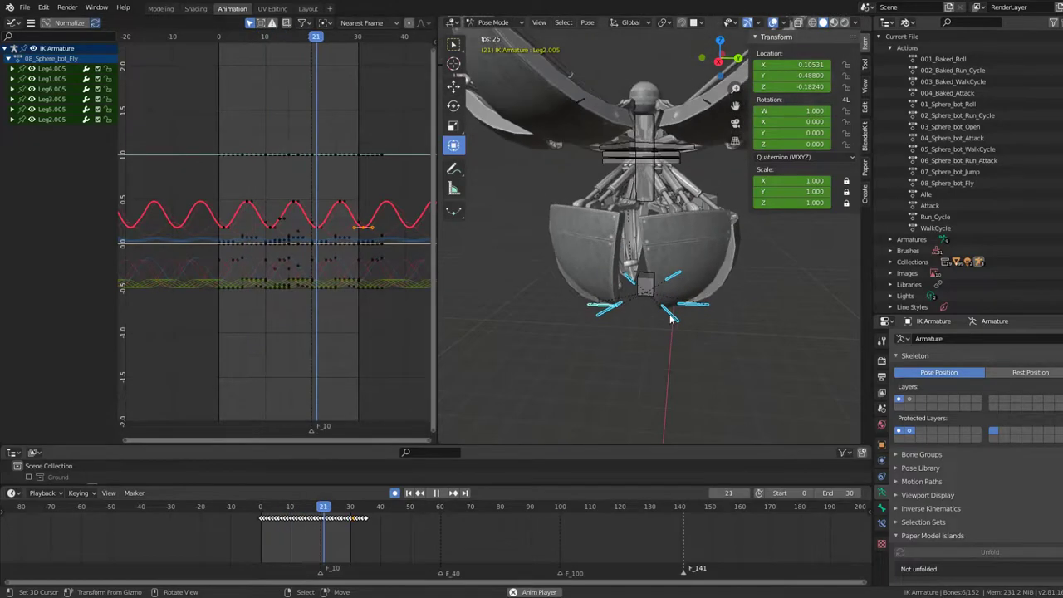
Expand Leg2.005 in the channel list and mute its X Location curve.
{"action": "left_click", "coordinate": [13, 119]}
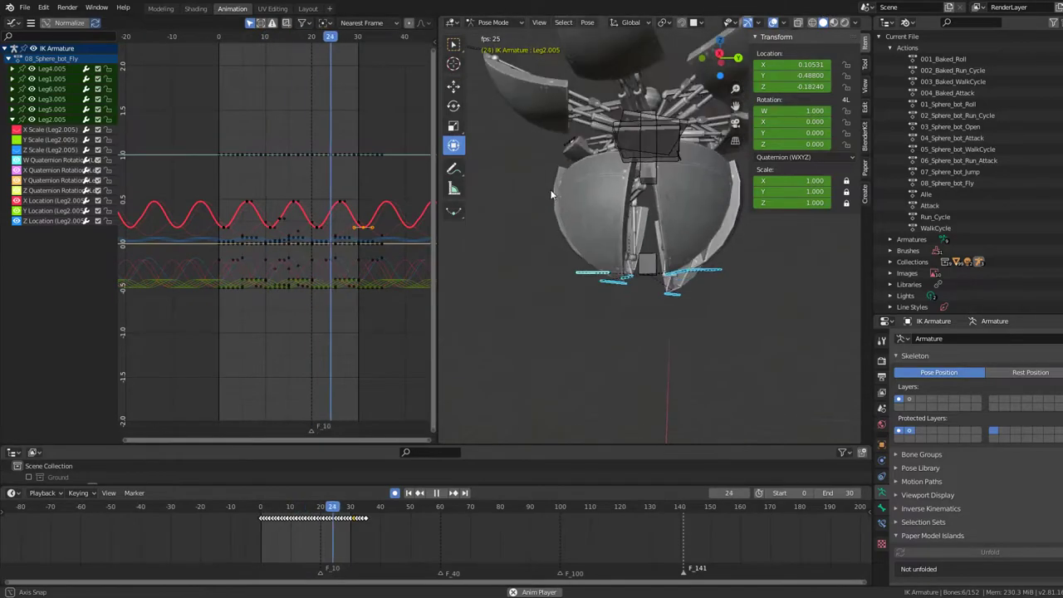
{"action": "middle_click_drag", "start_coordinate": [546, 222], "coordinate": [612, 184]}
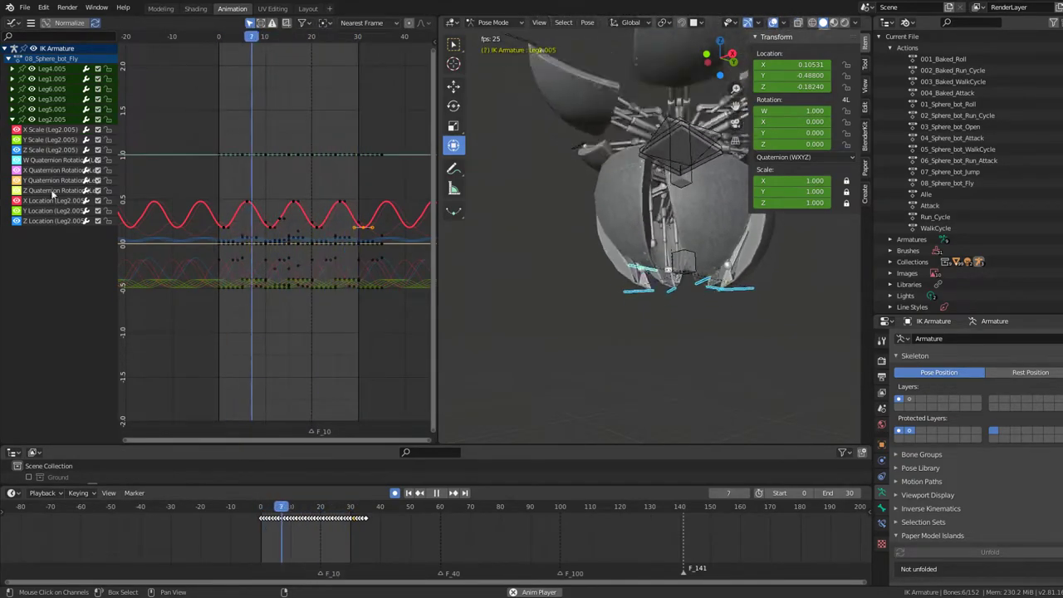
{"action": "left_click", "coordinate": [97, 200]}
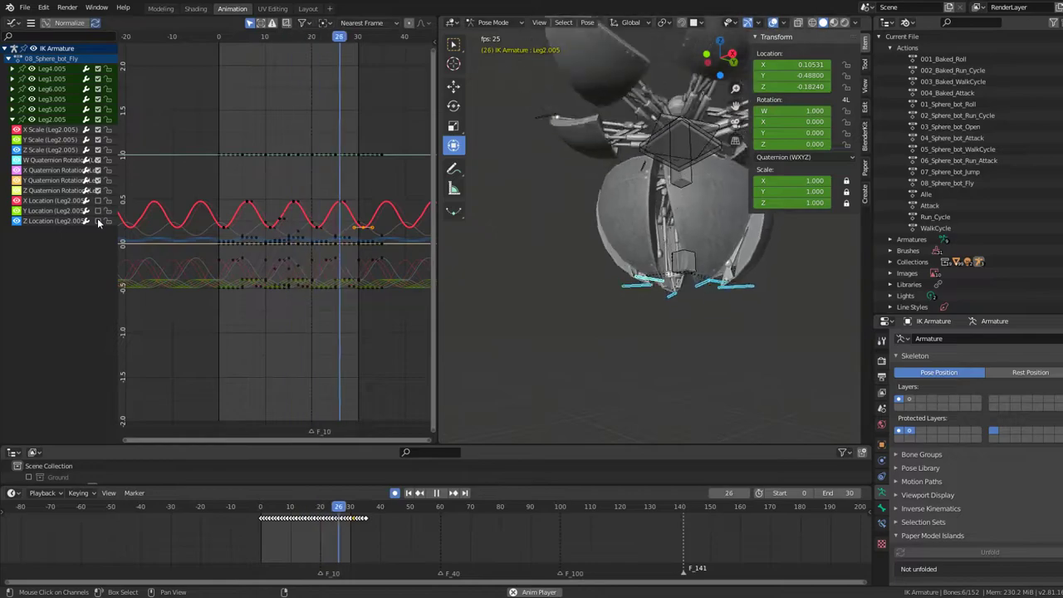
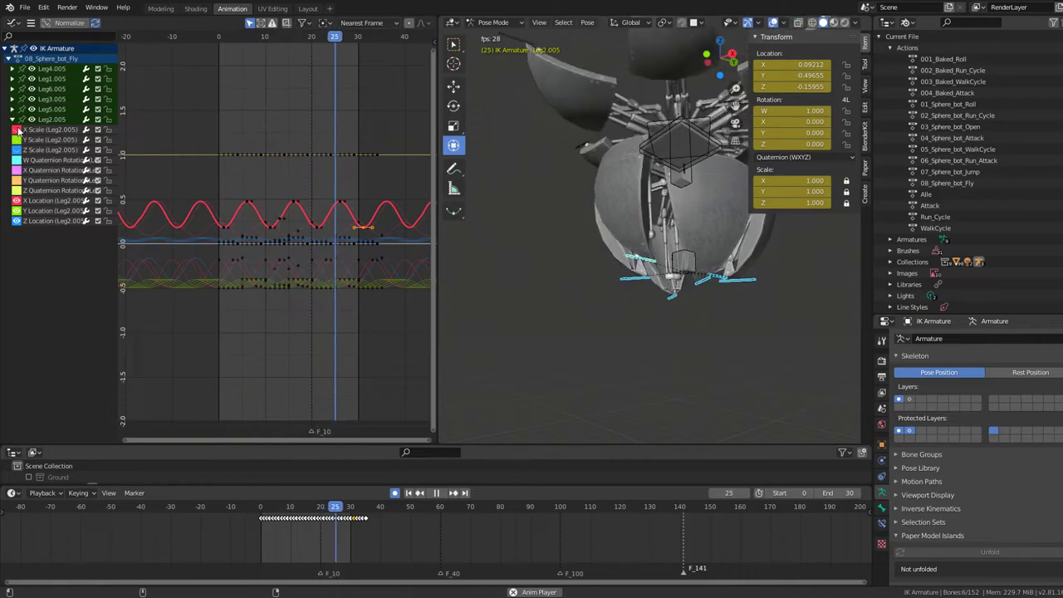
Add the Y and Z location curves, select all keys, and cancel a trial vertical scale.
{"action": "left_click", "coordinate": [43, 220], "text": "shift"}
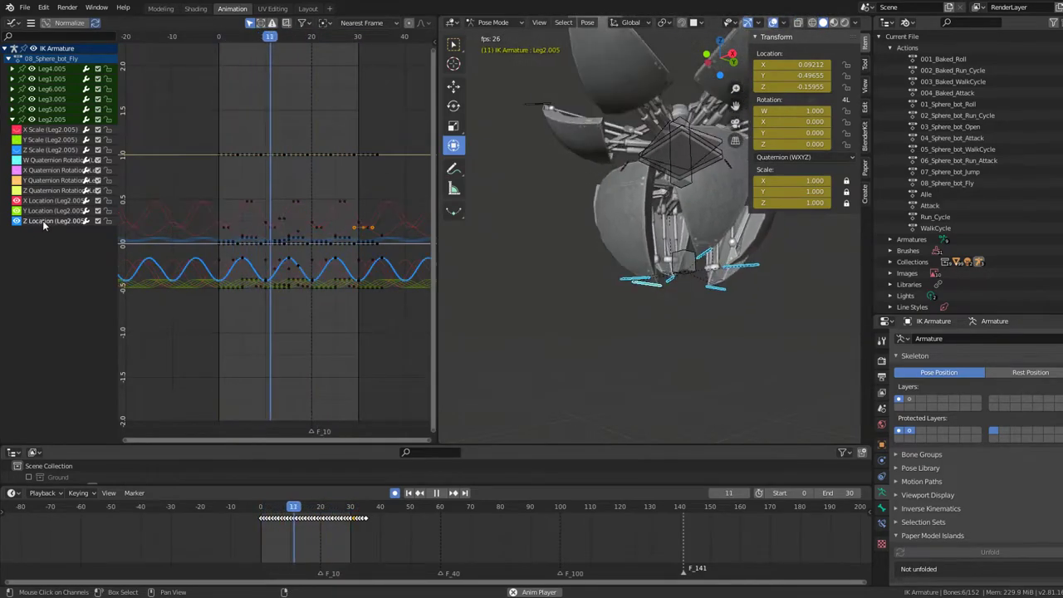
{"action": "left_click", "coordinate": [46, 210], "text": "shift"}
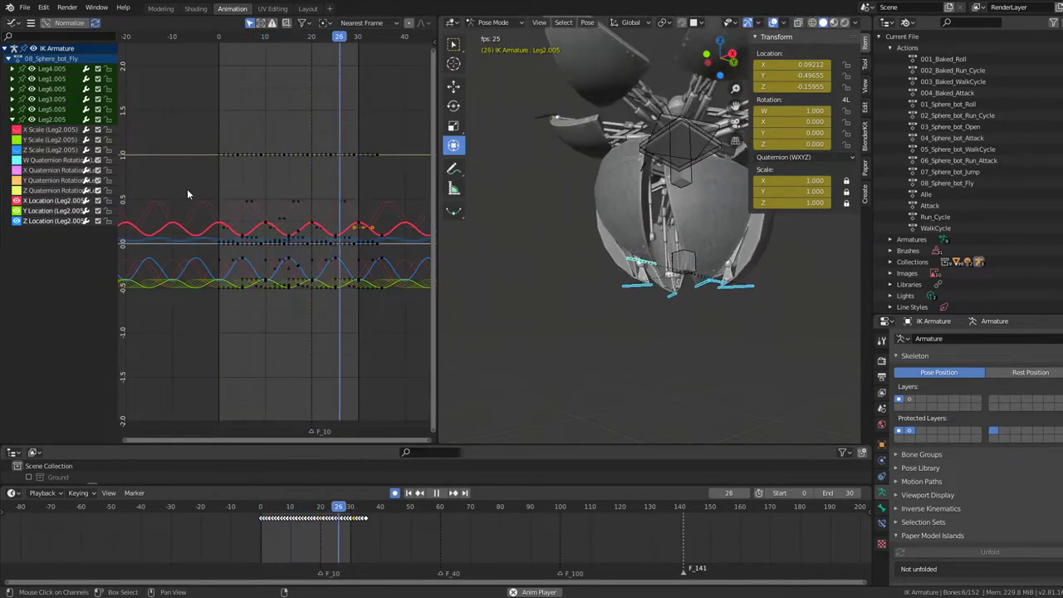
{"action": "key", "text": "a"}
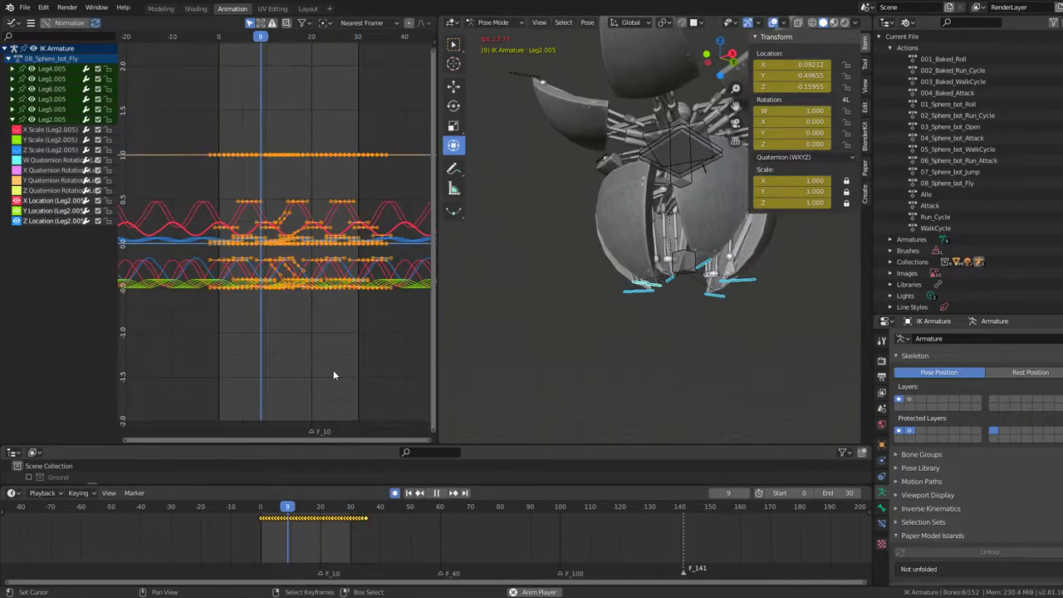
{"action": "key", "text": "s"}
{"action": "key", "text": "y"}
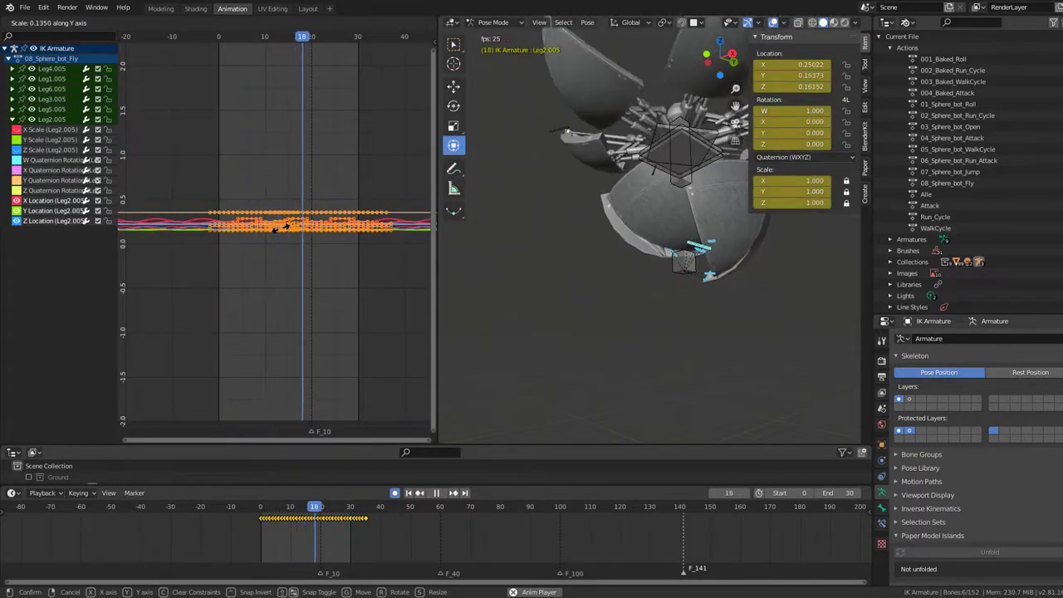
{"action": "key", "text": "Escape"}
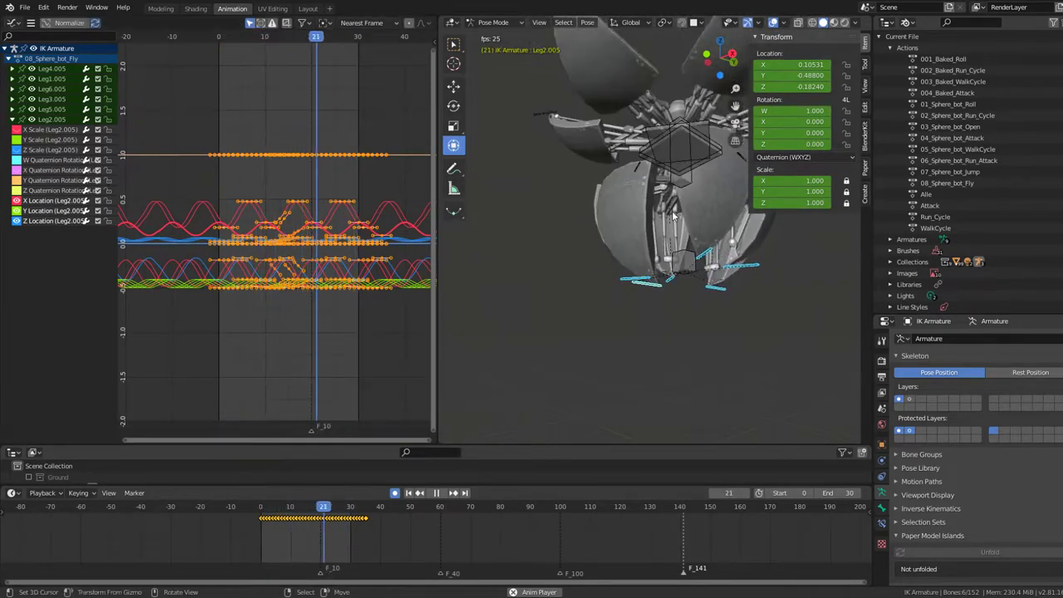
{"action": "key", "text": "space"}
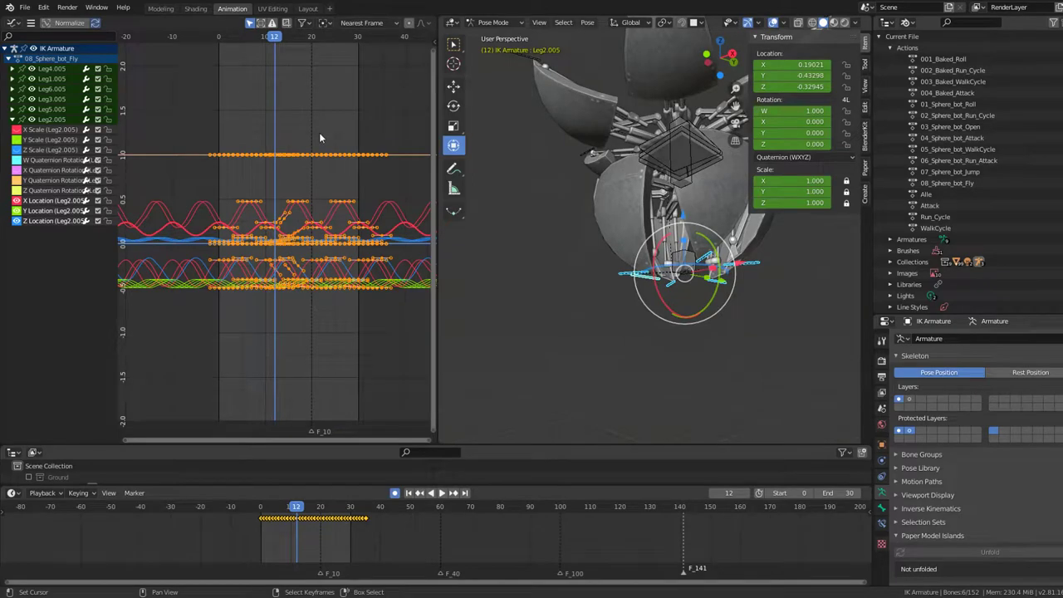
Select the red X curve's peak keys, delete them as a trial, then undo the deletion.
{"action": "left_click", "coordinate": [24, 8]}
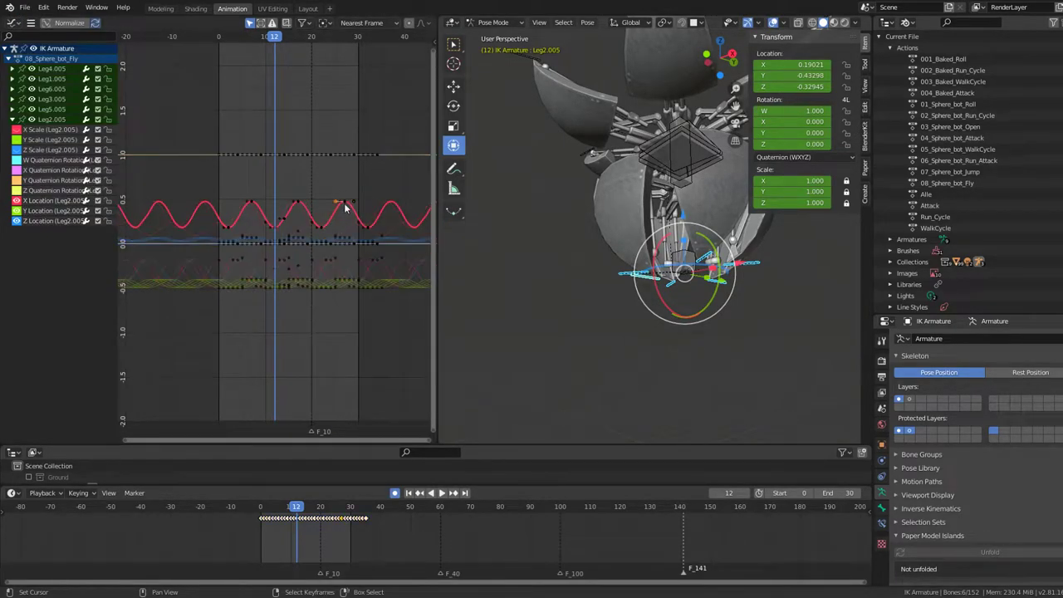
{"action": "left_click_drag", "start_coordinate": [203, 177], "coordinate": [205, 178]}
{"action": "scroll", "coordinate": [240, 191], "scroll_direction": "up", "scroll_amount": 3}
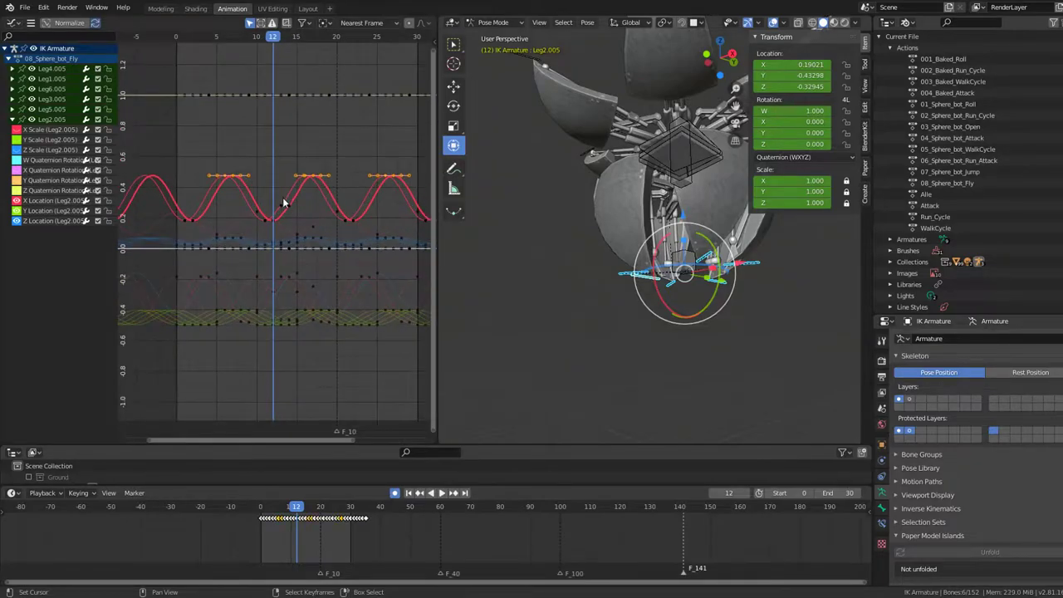
{"action": "scroll", "coordinate": [289, 212], "scroll_direction": "up", "scroll_amount": 1}
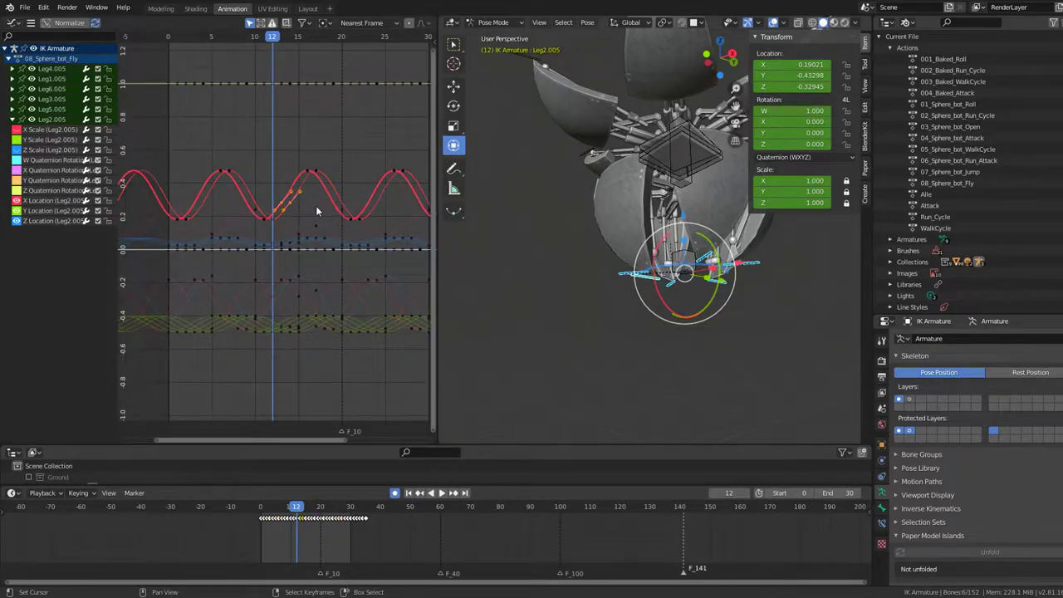
{"action": "left_click", "coordinate": [349, 214]}
{"action": "left_click", "coordinate": [255, 211]}
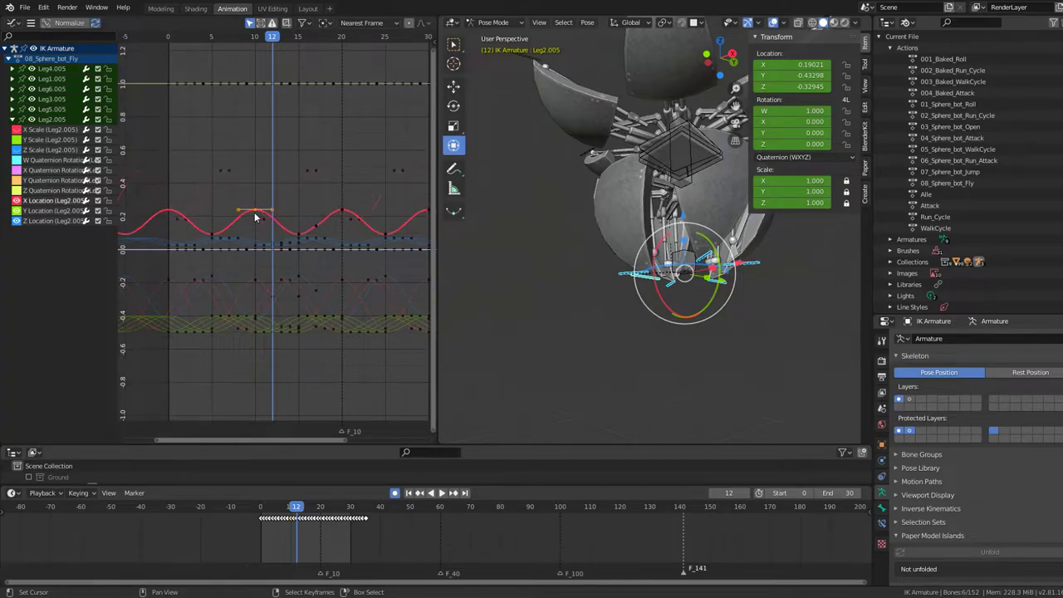
{"action": "key", "text": "a"}
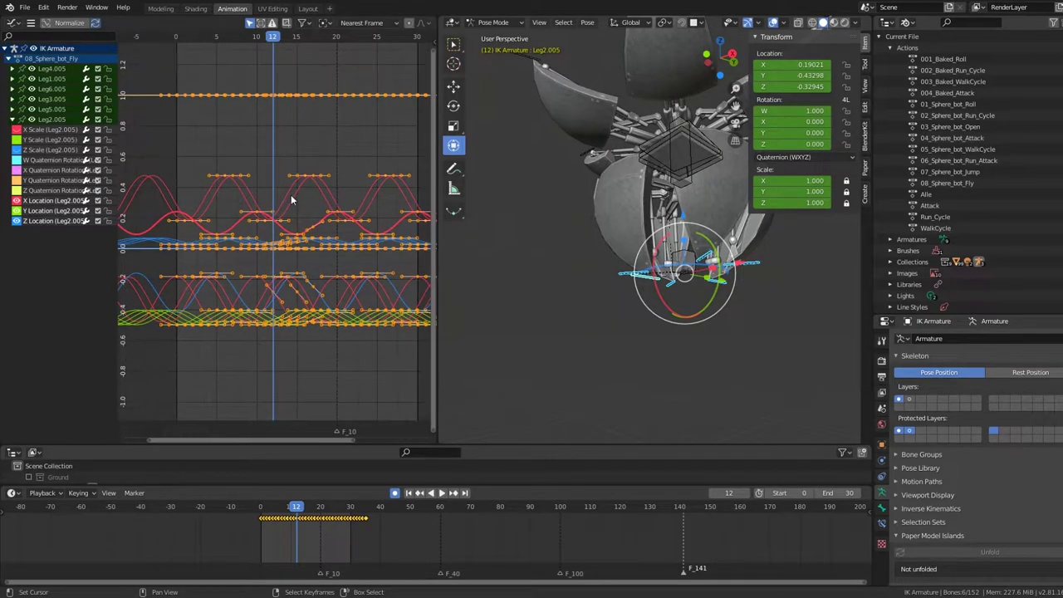
{"action": "key", "text": "Home"}
Box-select the red curve's peak keys, lower them slightly, and pick a key on the lower red curve.
{"action": "left_click", "coordinate": [337, 184]}
{"action": "key", "text": "b"}
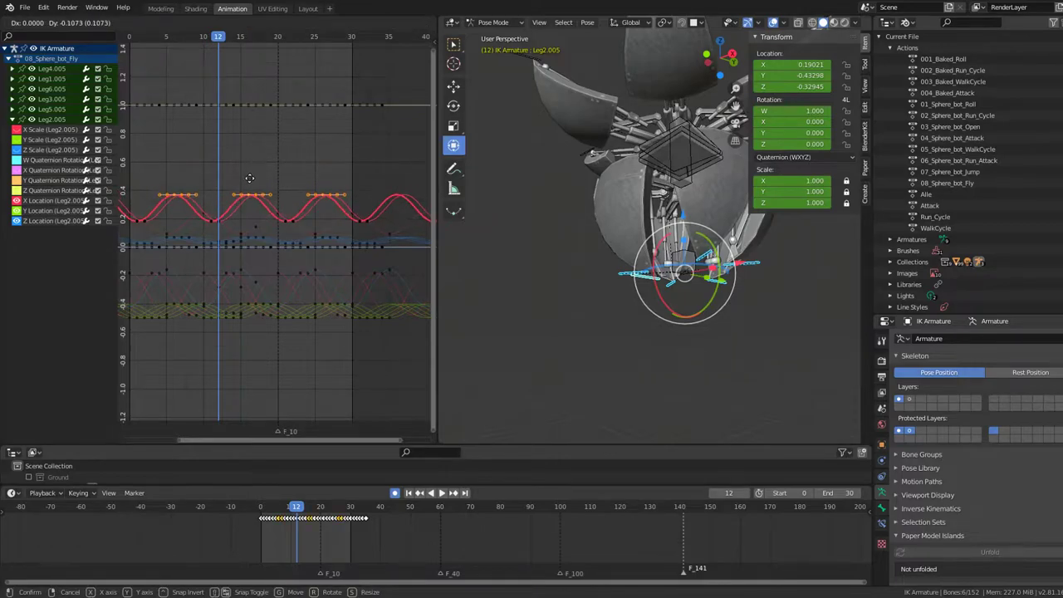
{"action": "key", "text": "space"}
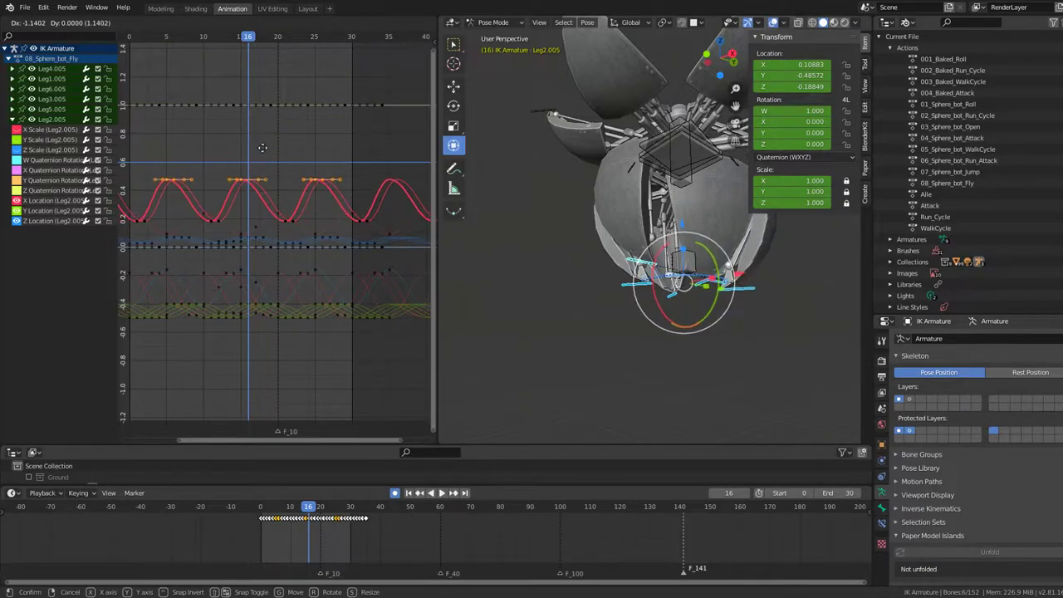
{"action": "mouse_move", "coordinate": [331, 293]}
{"action": "middle_mouse_down"}
{"action": "mouse_move", "coordinate": [266, 269]}
{"action": "mouse_move", "coordinate": [332, 240]}
{"action": "middle_mouse_up"}
{"action": "left_click", "coordinate": [277, 276]}
Bring up the key deletion options and dismiss them without deleting anything.
{"action": "scroll", "coordinate": [284, 279], "scroll_direction": "up", "scroll_amount": 2}
{"action": "key", "text": "x"}
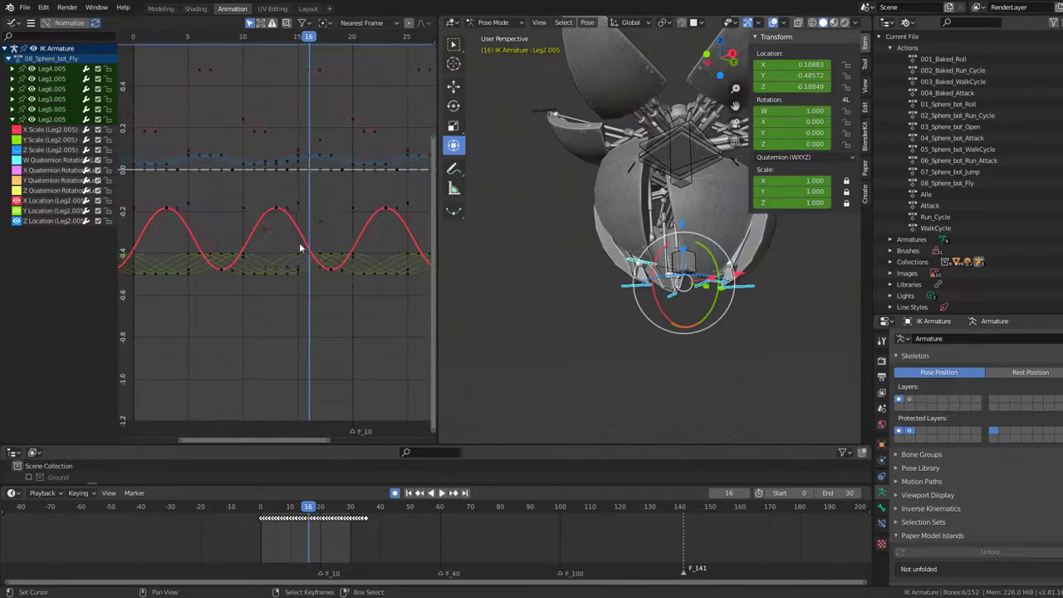
{"action": "scroll", "coordinate": [278, 243], "scroll_direction": "up", "scroll_amount": 1}
{"action": "left_click", "coordinate": [267, 229]}
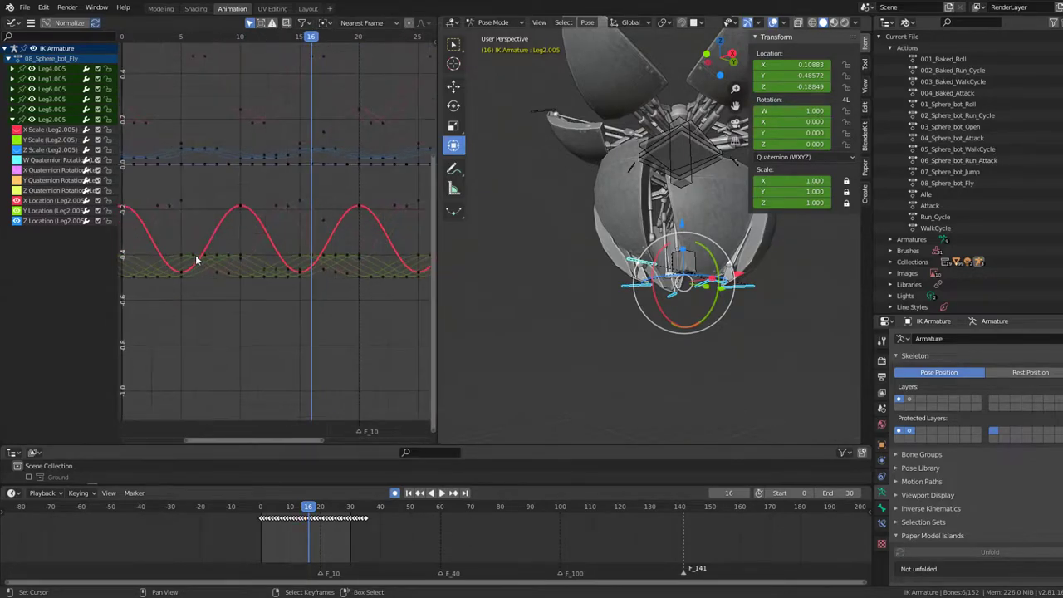
{"action": "scroll", "coordinate": [368, 249], "scroll_direction": "down", "scroll_amount": 2}
{"action": "scroll", "coordinate": [368, 249], "scroll_direction": "down", "scroll_amount": 5, "text": "ctrl"}
{"action": "scroll", "coordinate": [386, 254], "scroll_direction": "down", "scroll_amount": 2}
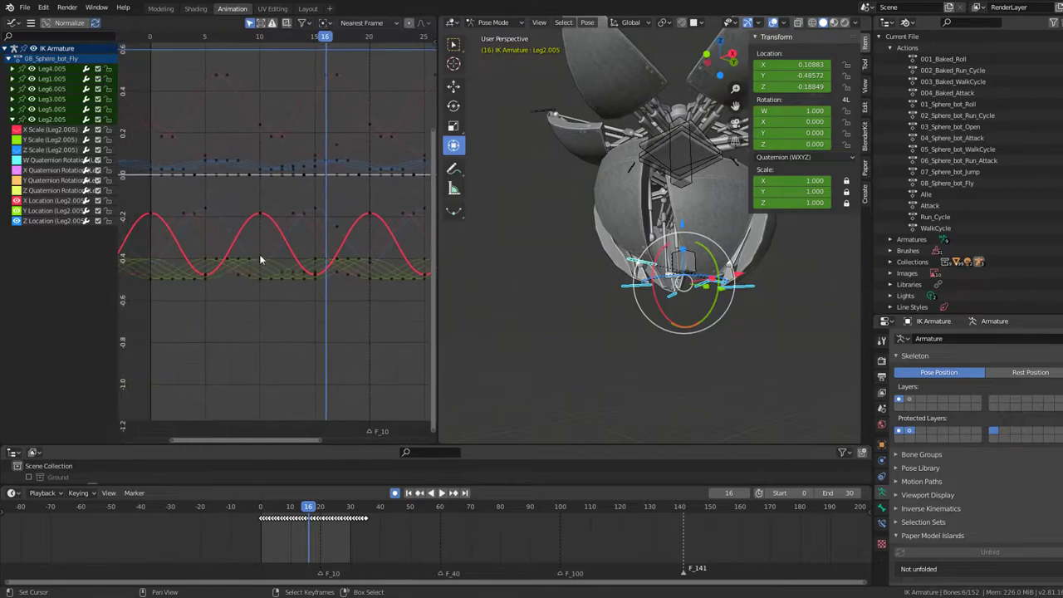
{"action": "scroll", "coordinate": [377, 227], "scroll_direction": "up", "scroll_amount": 5, "text": "ctrl"}
Box-select the crest keys of the upper Leg2.005 curve.
{"action": "key", "text": "b"}
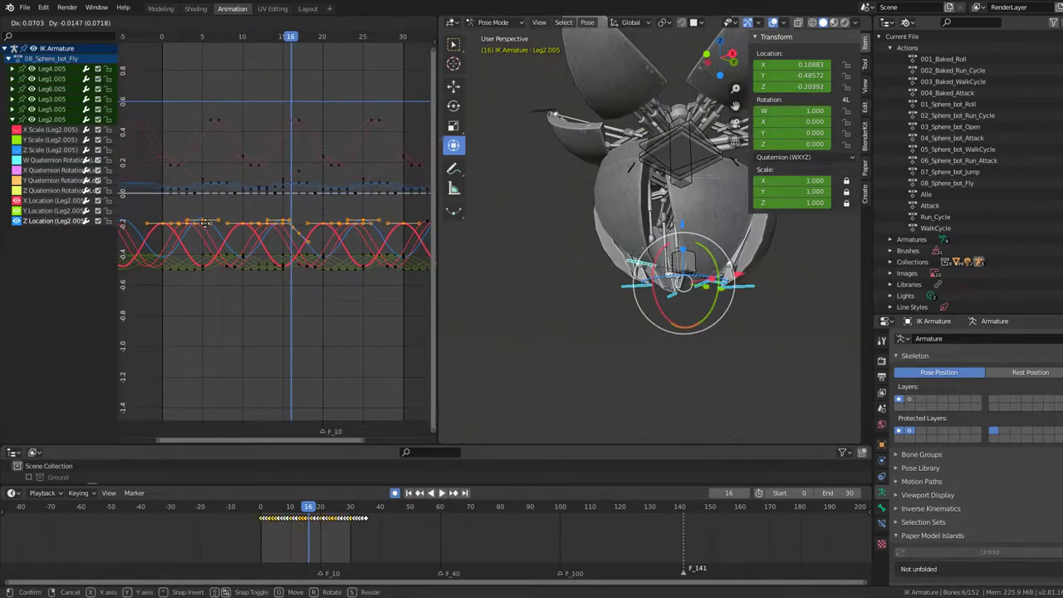
{"action": "right_click", "coordinate": [202, 251]}
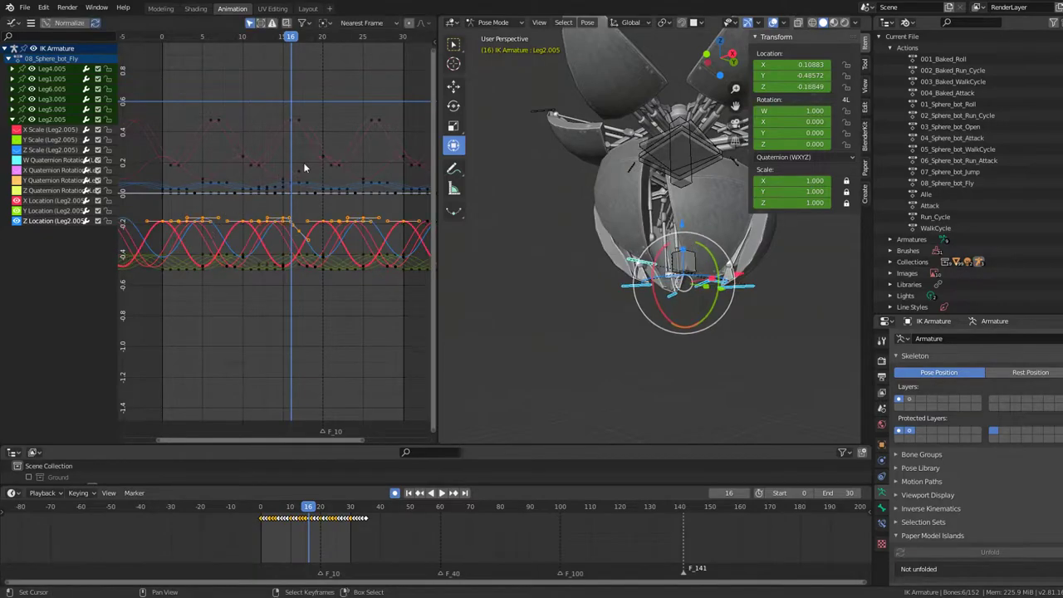
{"action": "middle_click_drag", "start_coordinate": [340, 161], "coordinate": [290, 192]}
{"action": "scroll", "coordinate": [336, 180], "scroll_direction": "down", "scroll_amount": 1}
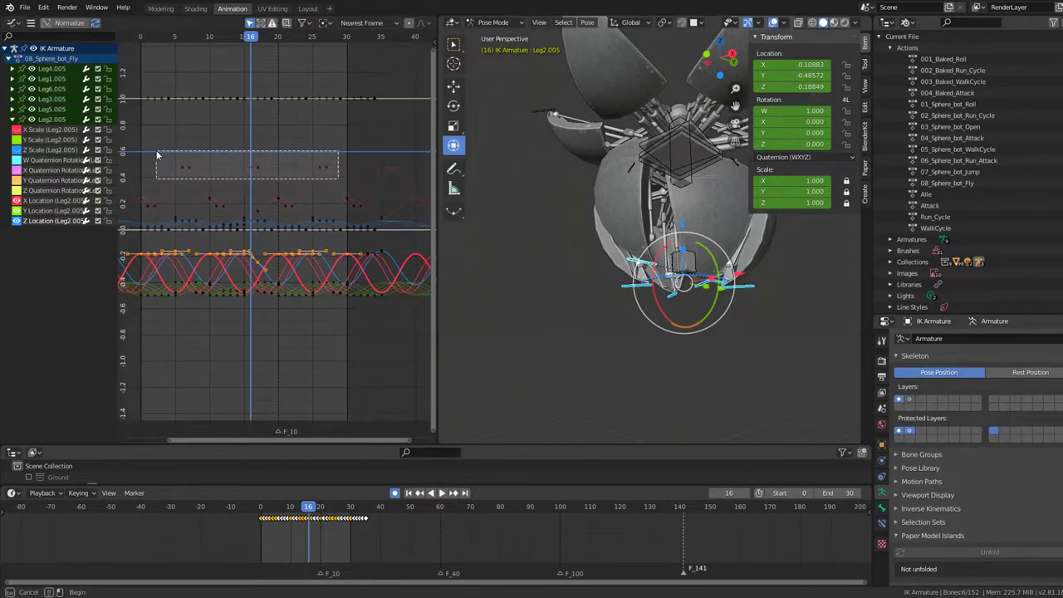
{"action": "left_click_drag", "start_coordinate": [156, 153], "coordinate": [156, 159]}
{"action": "scroll", "coordinate": [291, 204], "scroll_direction": "up", "scroll_amount": 1}
Try moving and rotating the crest keys, cancel, play the animation, and show the editor types.
{"action": "key", "text": "g"}
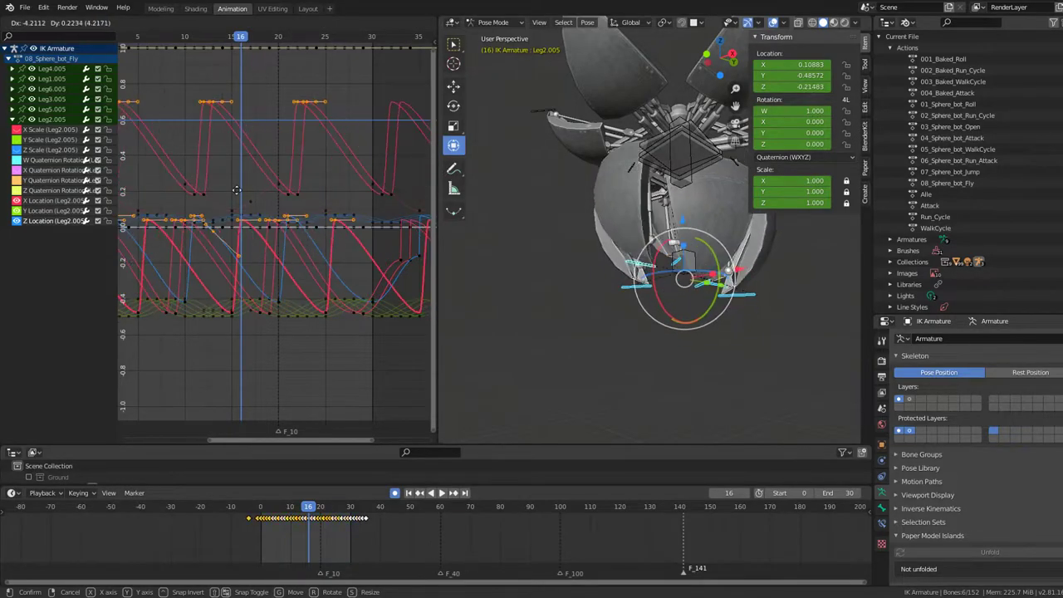
{"action": "key", "text": "r"}
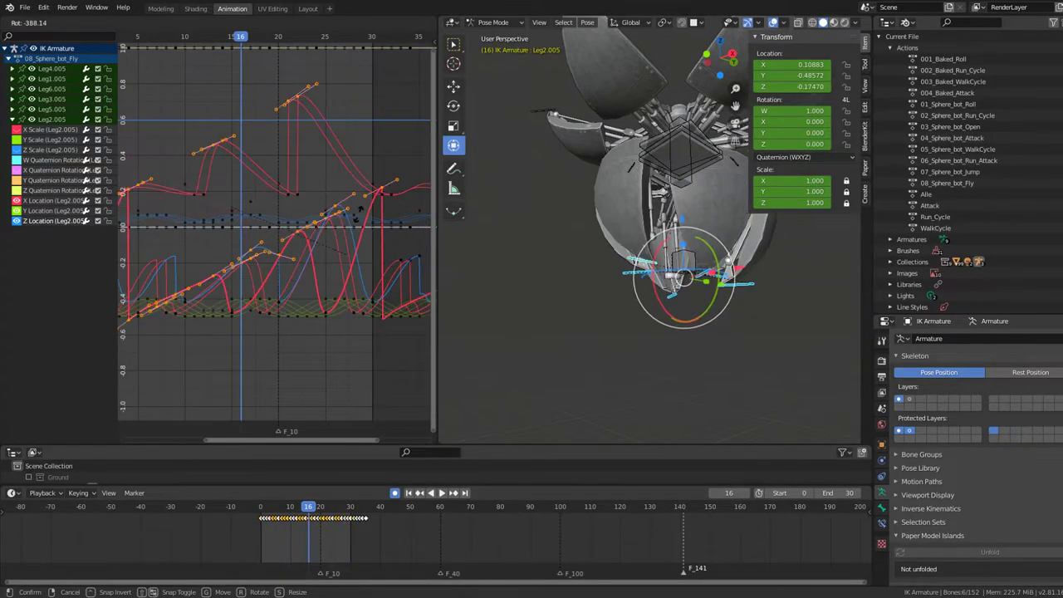
{"action": "key", "text": "Escape"}
{"action": "key", "text": "space"}
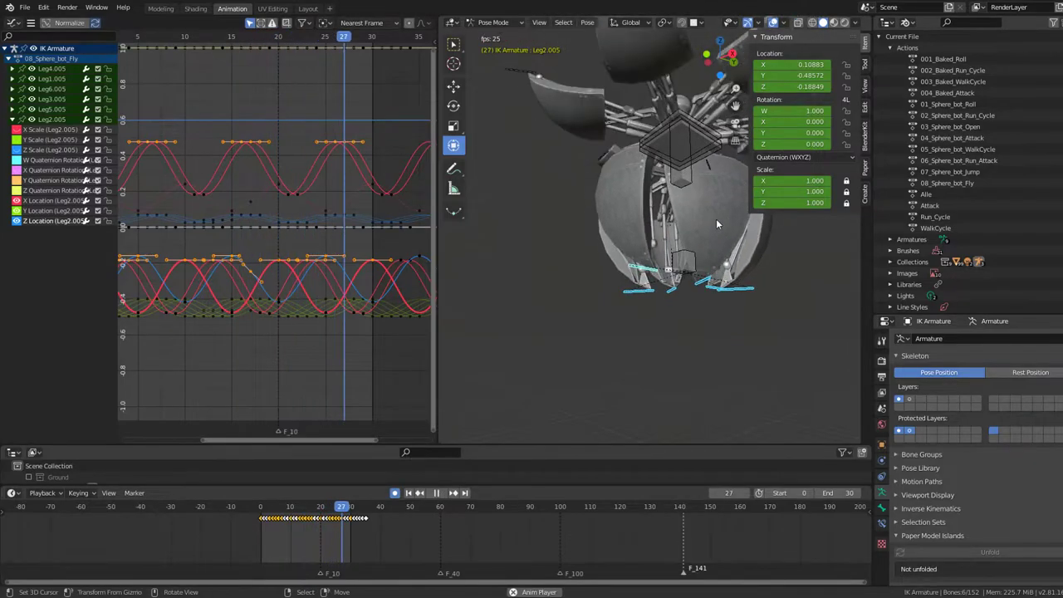
{"action": "left_click", "coordinate": [13, 22]}
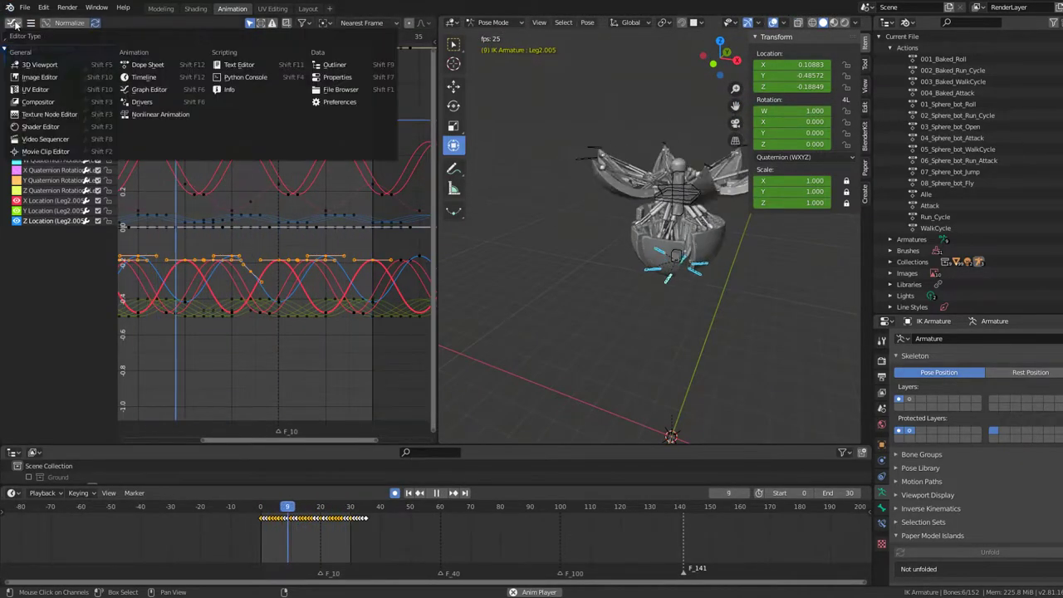
Switch the area to the Dope Sheet and shift the lower leg rows' keys one frame earlier.
{"action": "left_click", "coordinate": [143, 64]}
{"action": "key", "text": "space"}
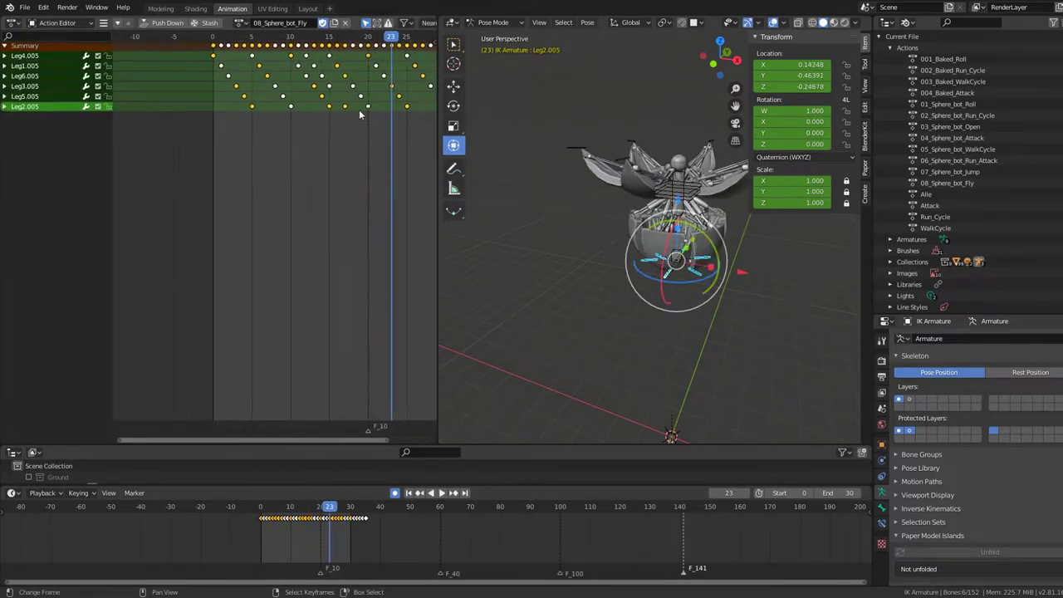
{"action": "scroll", "coordinate": [341, 124], "scroll_direction": "down", "scroll_amount": 3}
{"action": "left_click", "coordinate": [347, 106]}
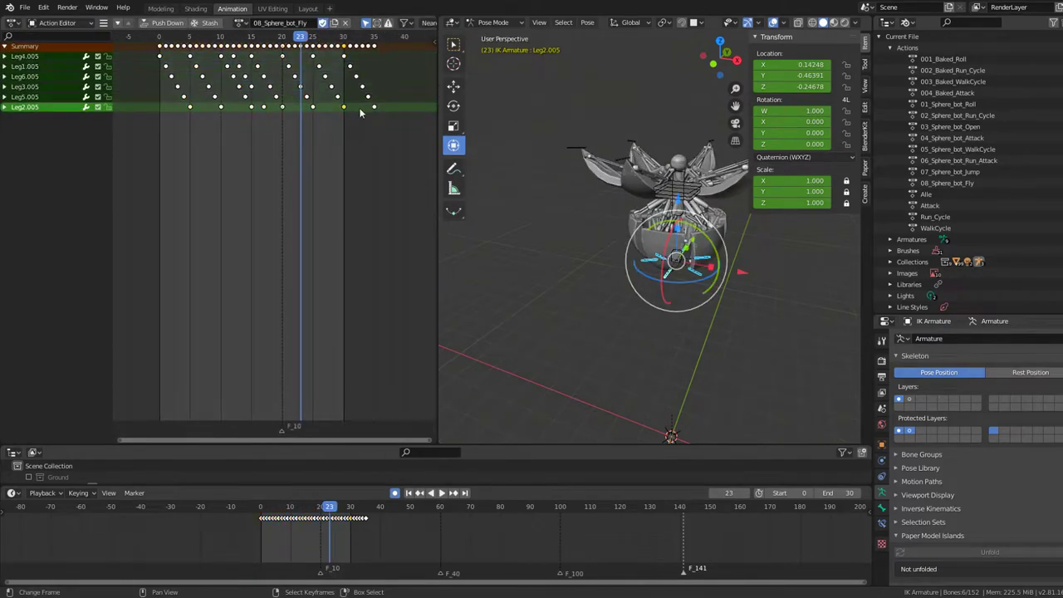
{"action": "left_click_drag", "start_coordinate": [158, 70], "coordinate": [158, 70]}
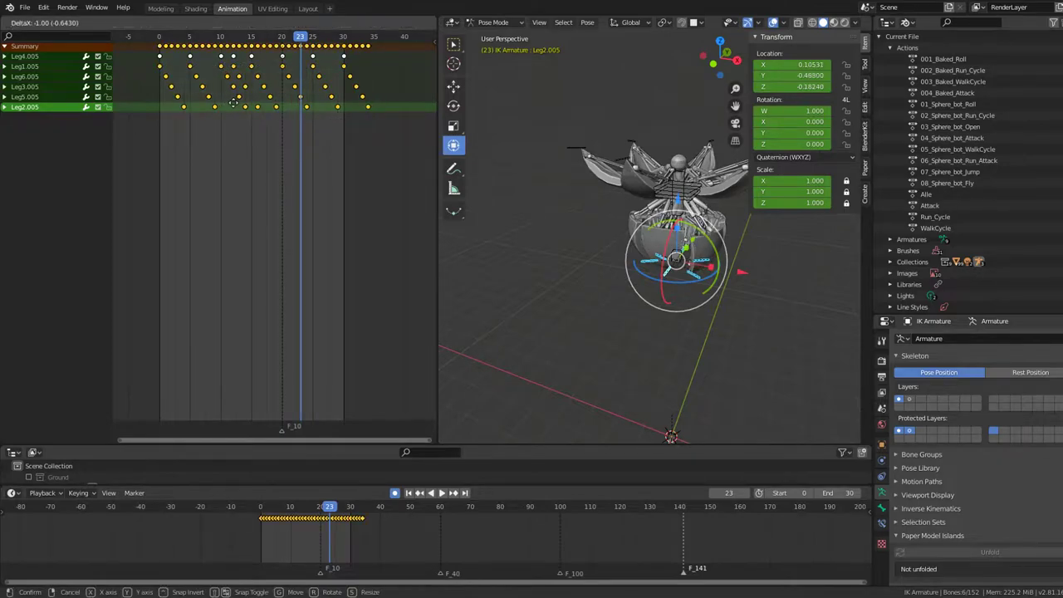
{"action": "left_click", "coordinate": [233, 102]}
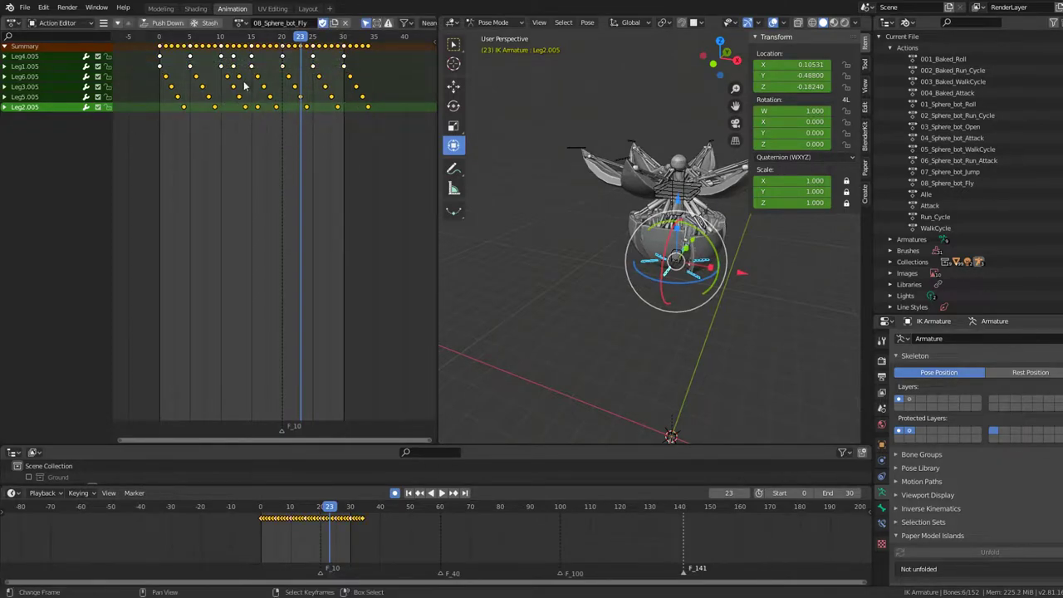
{"action": "left_click", "coordinate": [332, 168]}
Move the Leg2 keys one frame earlier, leaving the Leg3 keys in place.
{"action": "key", "text": "b"}
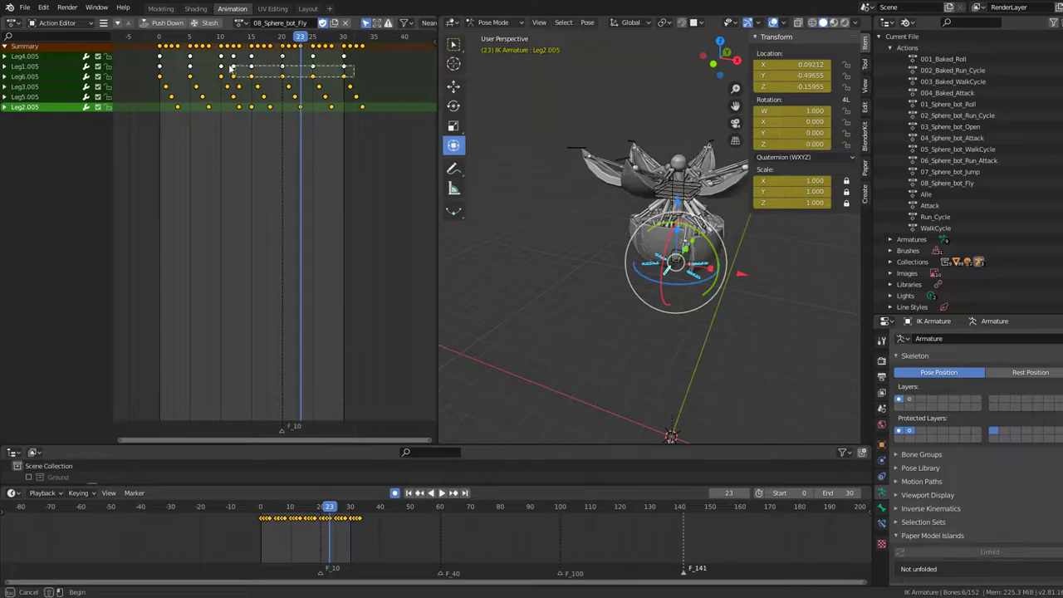
{"action": "key", "text": "g"}
{"action": "left_click", "coordinate": [335, 143]}
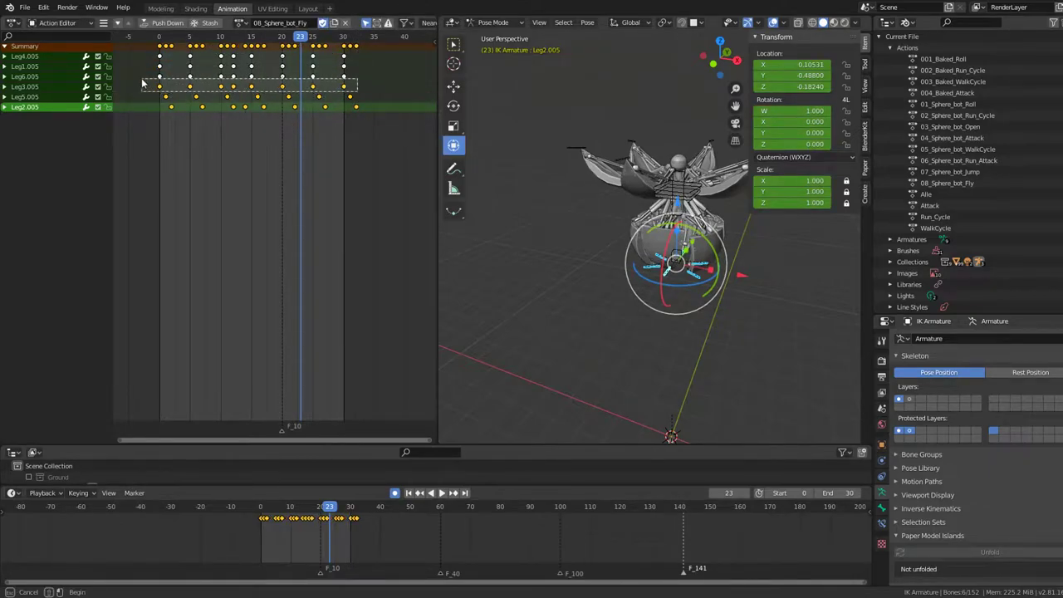
{"action": "left_click_drag", "start_coordinate": [141, 83], "coordinate": [143, 83]}
{"action": "scroll", "coordinate": [582, 203], "scroll_direction": "up", "scroll_amount": 5}
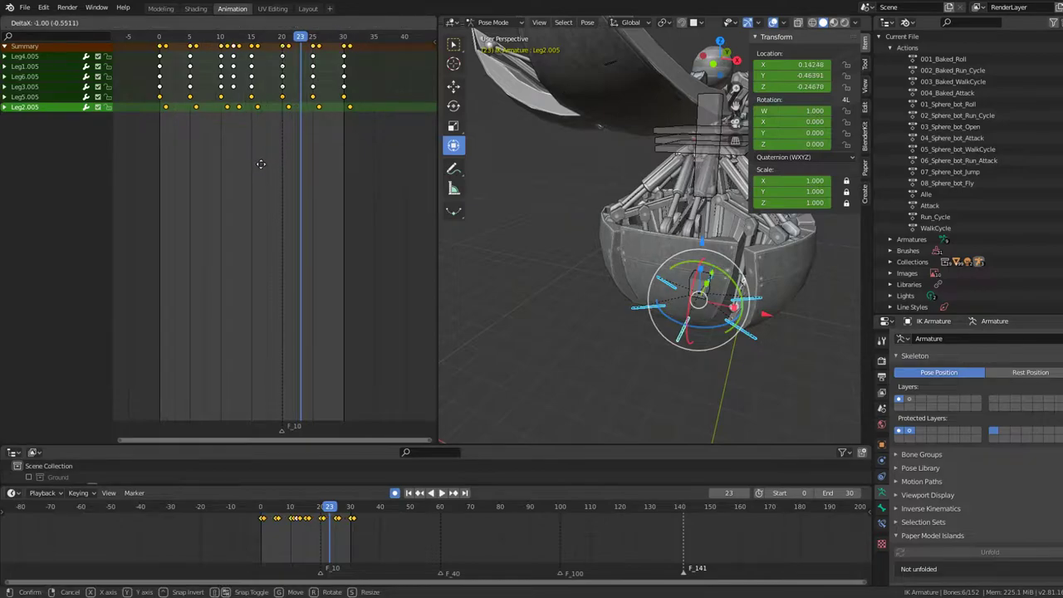
{"action": "left_click", "coordinate": [301, 124]}
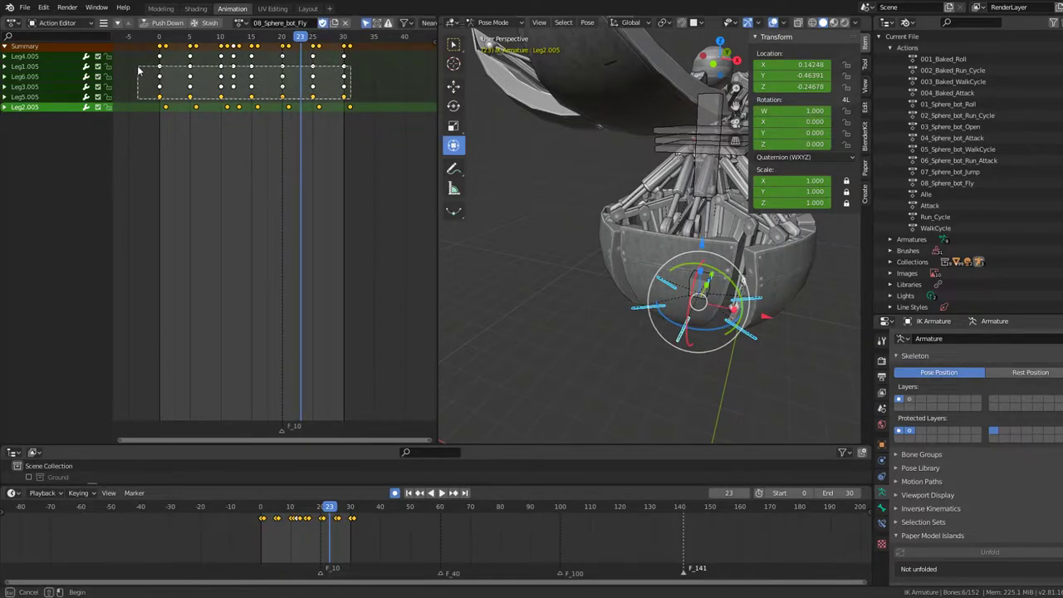
{"action": "left_click_drag", "start_coordinate": [139, 71], "coordinate": [139, 71]}
Play the action to review timing, dismiss the Insert Keyframe menu twice, and show the editor types.
{"action": "key", "text": "space"}
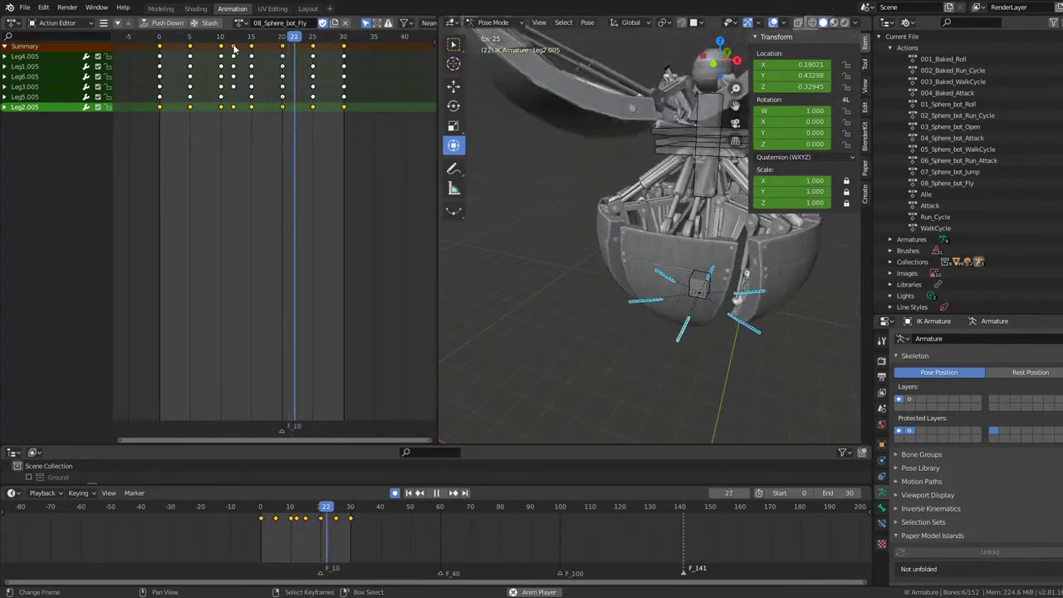
{"action": "key", "text": "i"}
{"action": "key", "text": "Escape"}
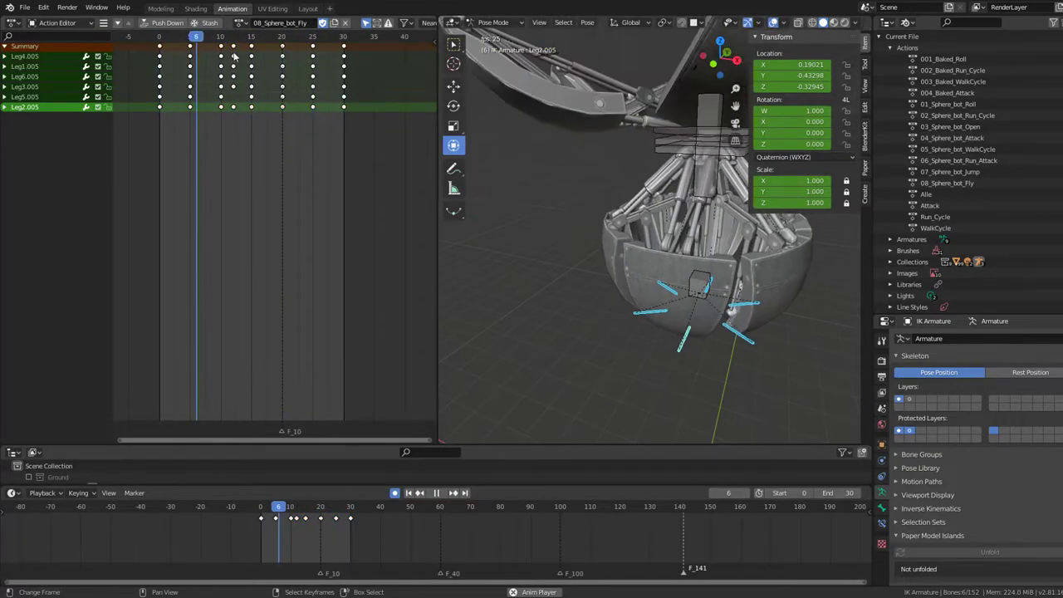
{"action": "key", "text": "i"}
{"action": "key", "text": "Escape"}
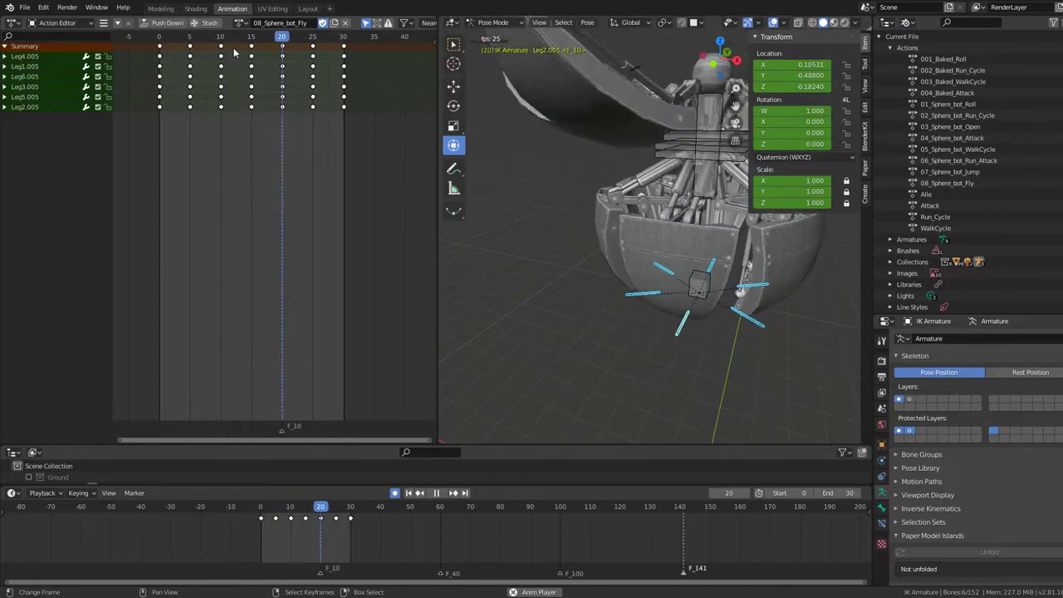
{"action": "scroll", "coordinate": [707, 274], "scroll_direction": "down", "scroll_amount": 3}
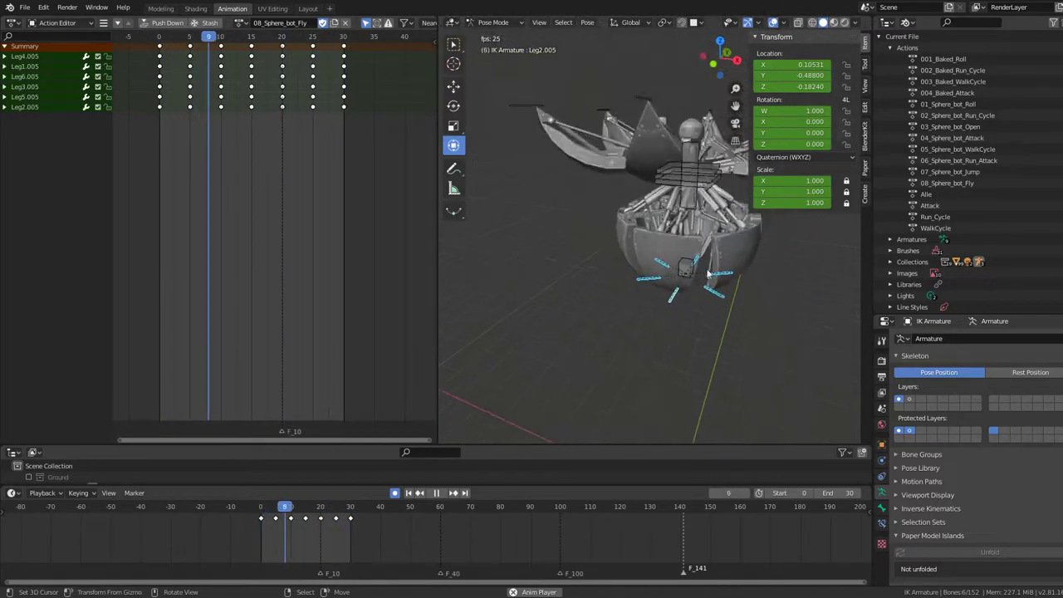
{"action": "scroll", "coordinate": [708, 274], "scroll_direction": "up", "scroll_amount": 3}
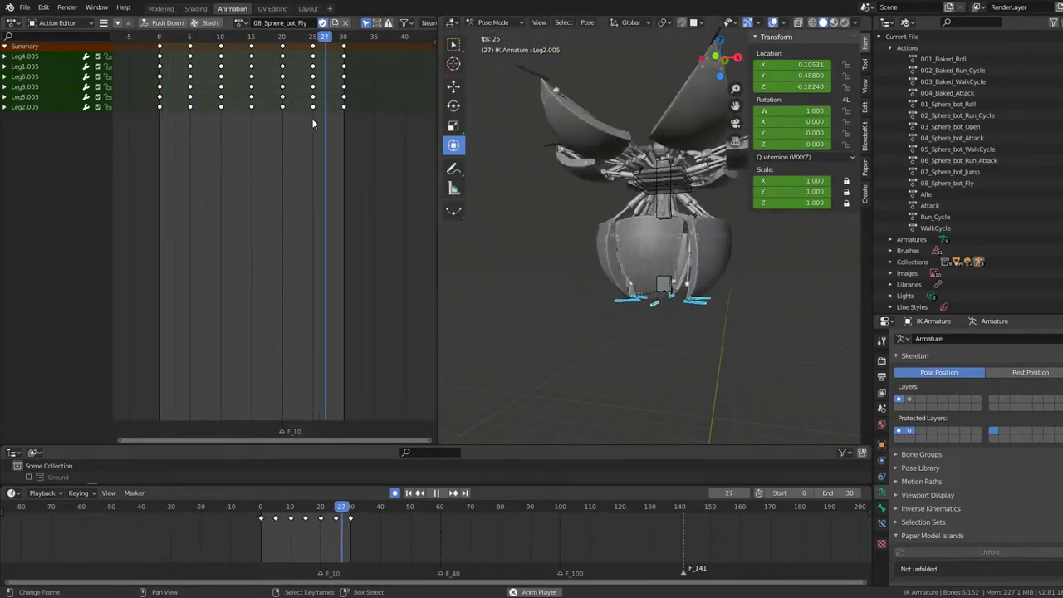
{"action": "left_click", "coordinate": [14, 22]}
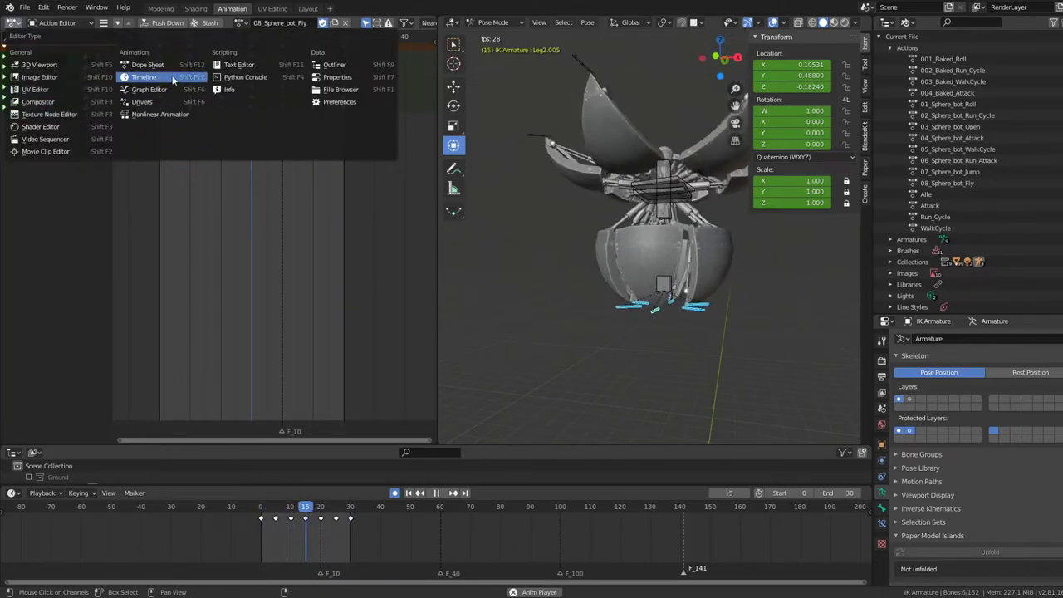
Switch the left area to the Graph Editor to show the fly action's F-curves.
{"action": "left_click", "coordinate": [14, 22]}
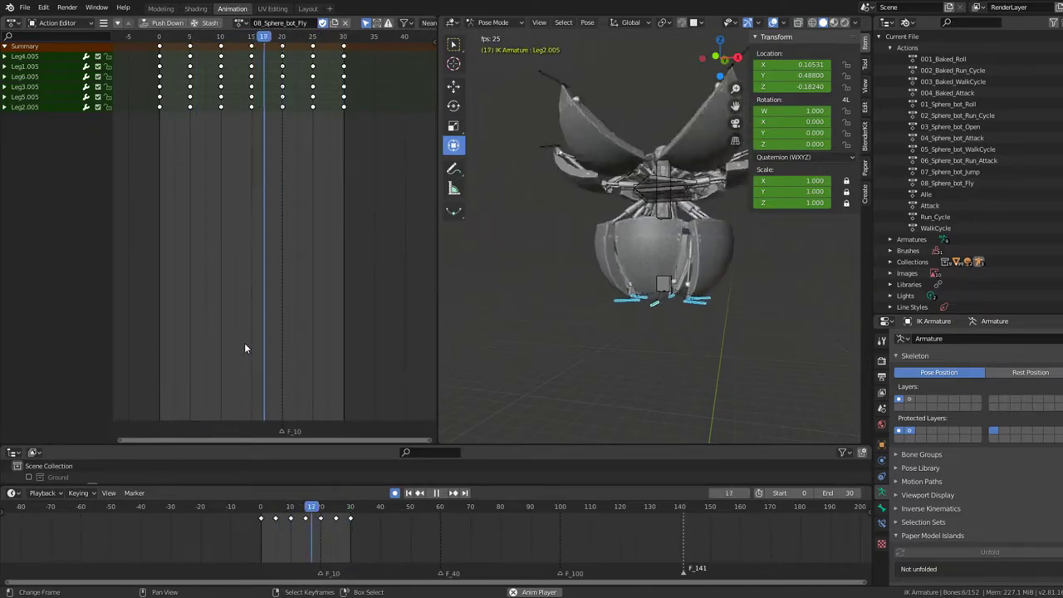
{"action": "left_click", "coordinate": [12, 23]}
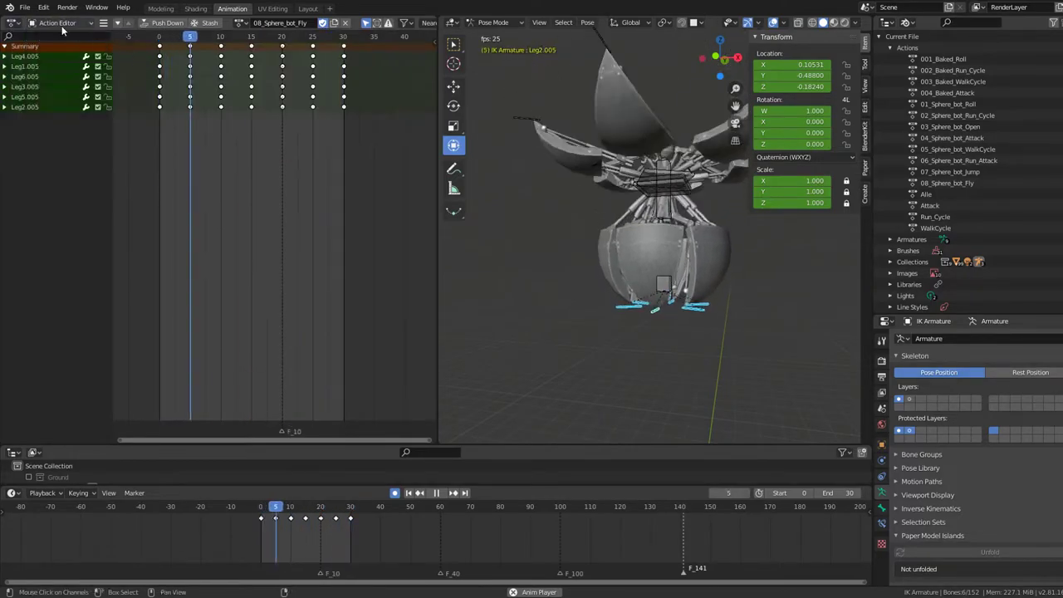
{"action": "left_click", "coordinate": [15, 24]}
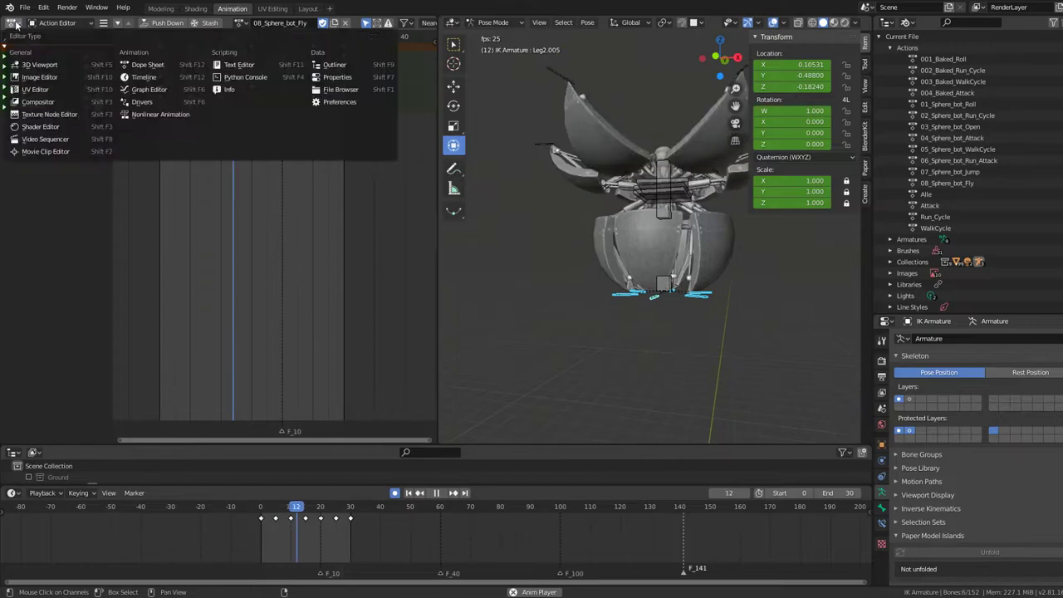
{"action": "left_click", "coordinate": [157, 89]}
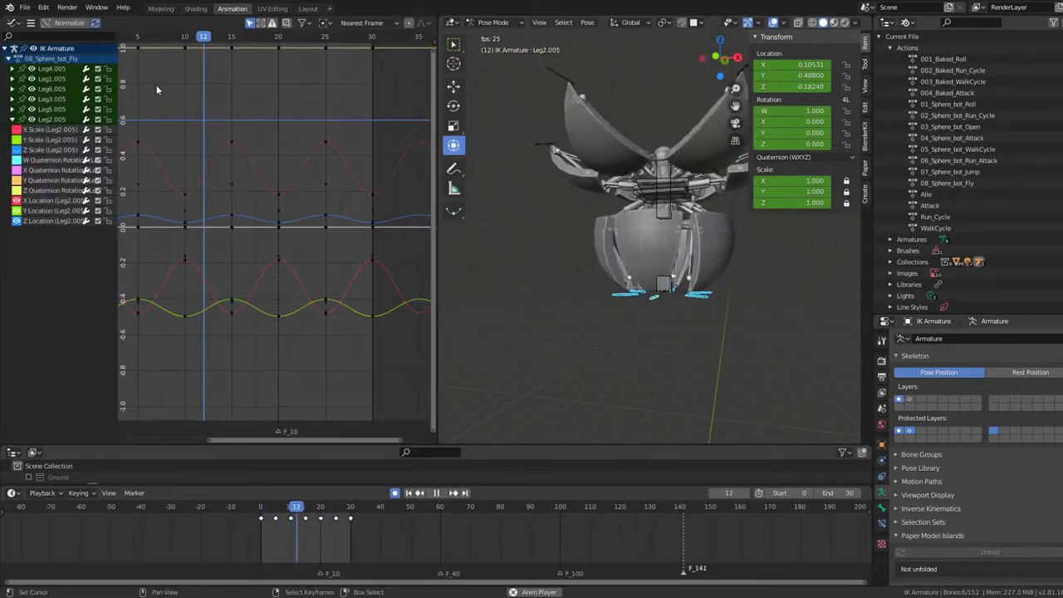
Zoom out and box-select the three peak keys on the red curve.
{"action": "scroll", "coordinate": [335, 203], "scroll_direction": "down", "scroll_amount": 2}
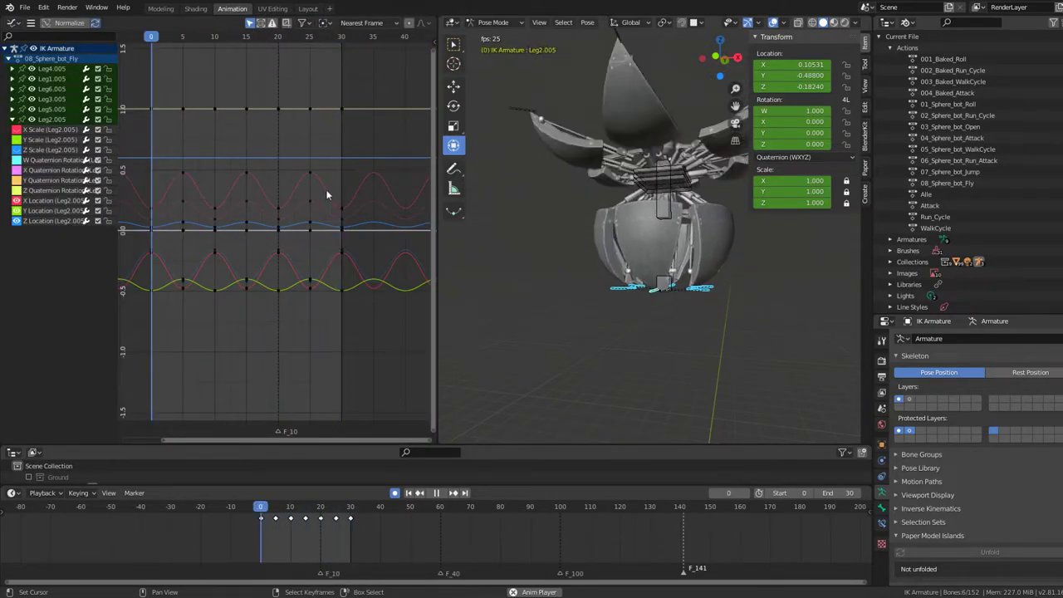
{"action": "left_click", "coordinate": [327, 195]}
{"action": "left_click_drag", "start_coordinate": [333, 189], "coordinate": [159, 156]}
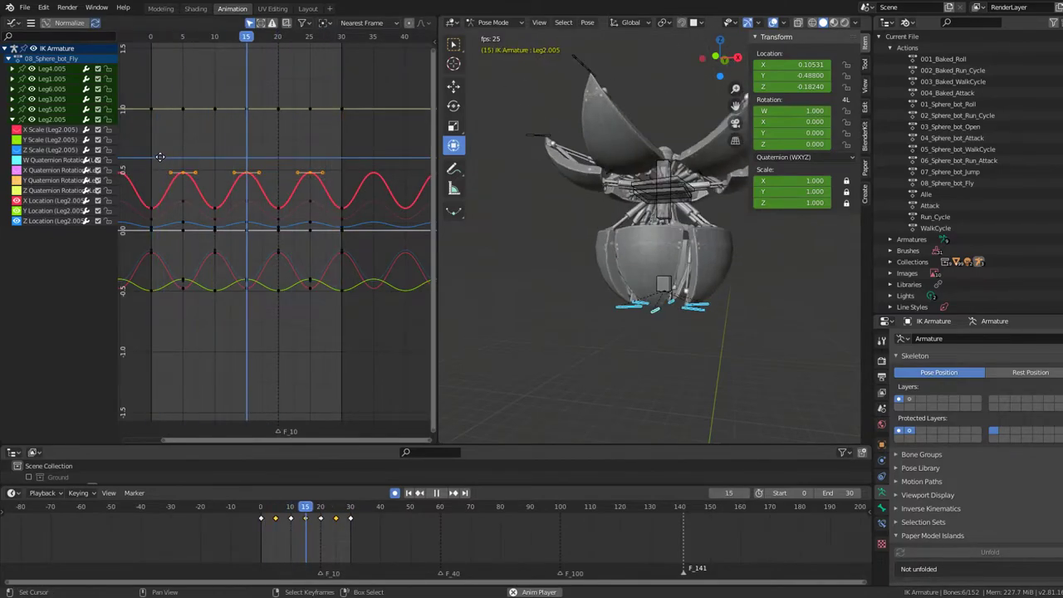
Cancel a trial move of the peak keys, then select keys on the Z Location curve.
{"action": "key", "text": "g"}
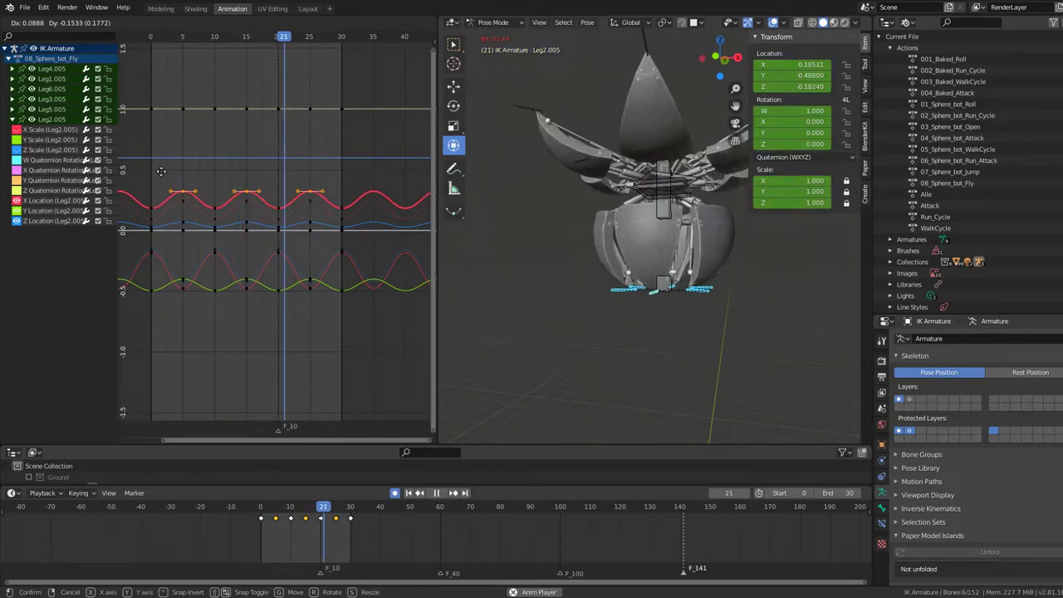
{"action": "right_click", "coordinate": [161, 171]}
{"action": "mouse_move", "coordinate": [371, 257]}
{"action": "left_mouse_down"}
{"action": "mouse_move", "coordinate": [167, 262]}
{"action": "mouse_move", "coordinate": [150, 249]}
{"action": "left_mouse_up"}
{"action": "left_click_drag", "start_coordinate": [338, 208], "coordinate": [206, 200]}
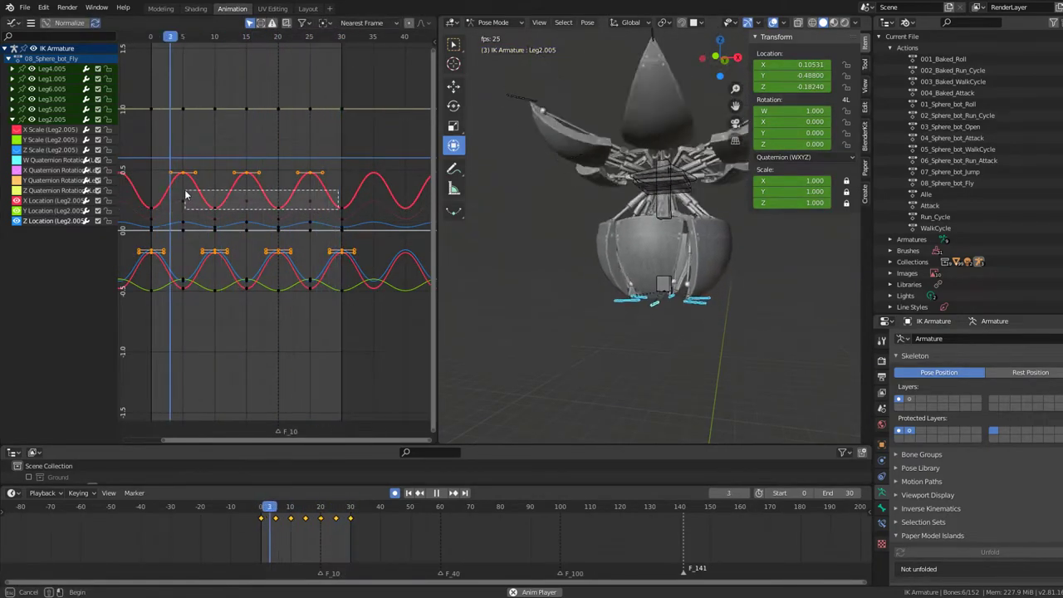
Reselect the robot's leg bones, including Leg6.005, in the 3D viewport.
{"action": "left_click", "coordinate": [691, 304]}
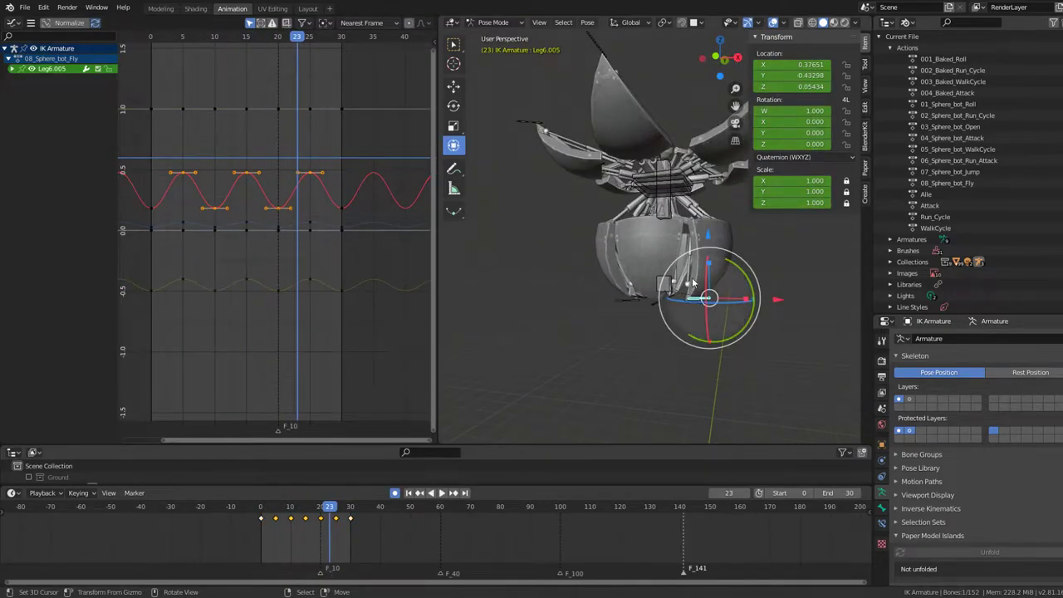
{"action": "key", "text": "a"}
{"action": "left_click", "coordinate": [696, 297]}
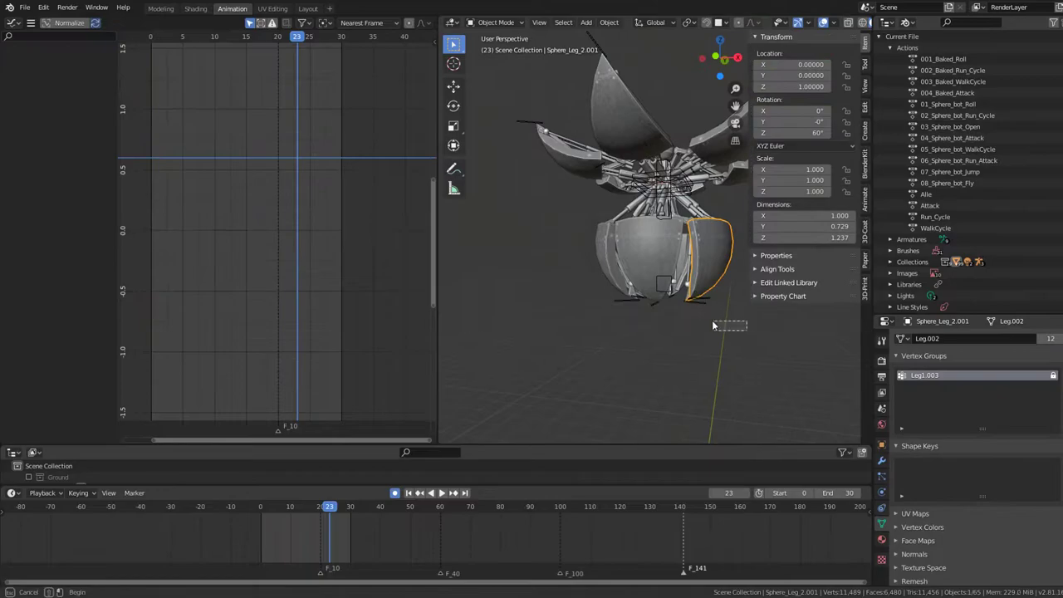
{"action": "left_click_drag", "start_coordinate": [593, 301], "coordinate": [592, 299]}
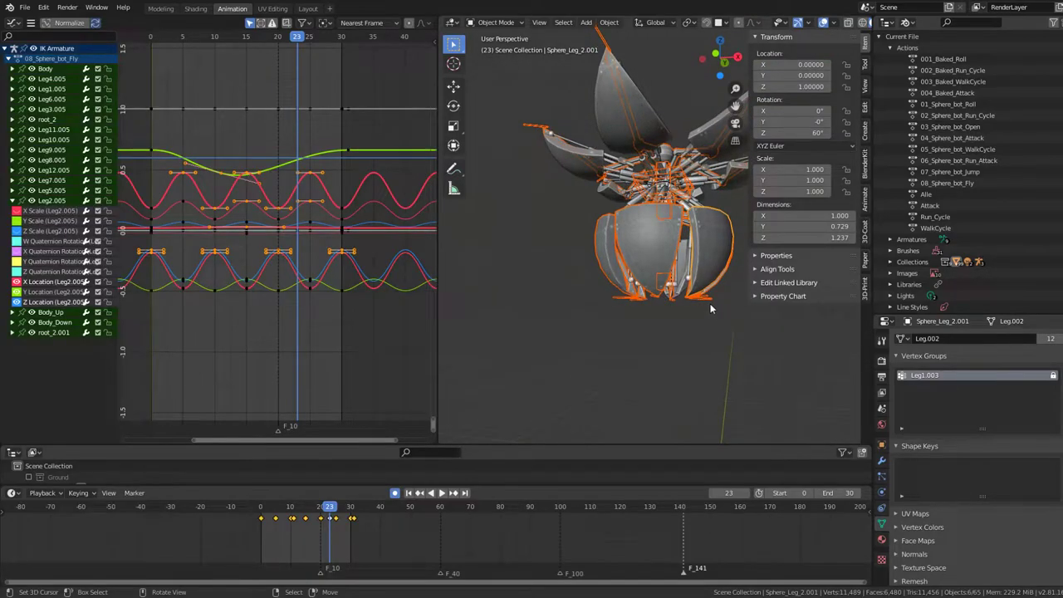
{"action": "left_click", "coordinate": [710, 304]}
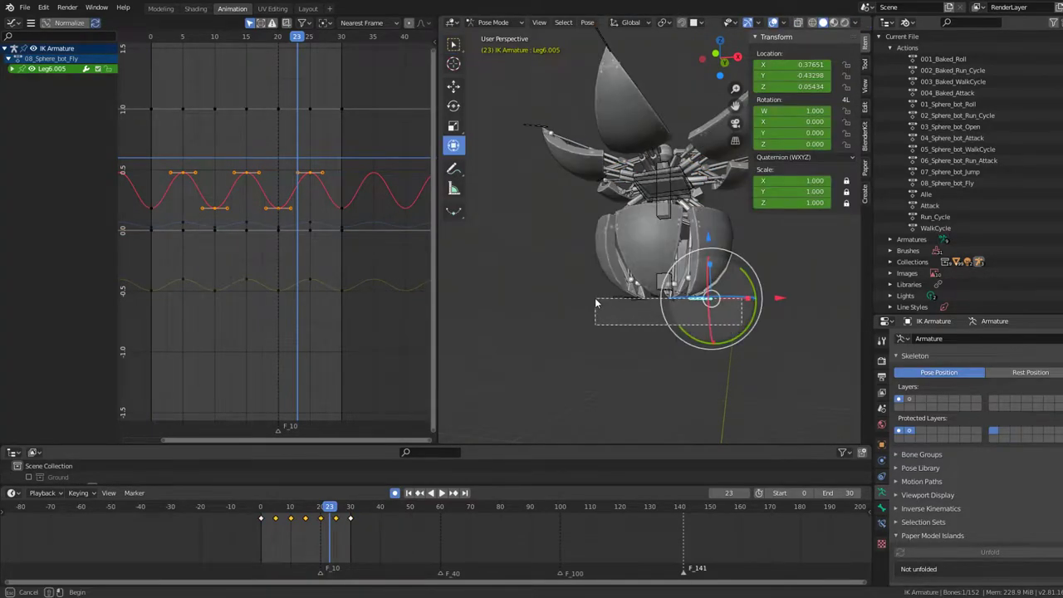
{"action": "left_click_drag", "start_coordinate": [594, 301], "coordinate": [587, 292]}
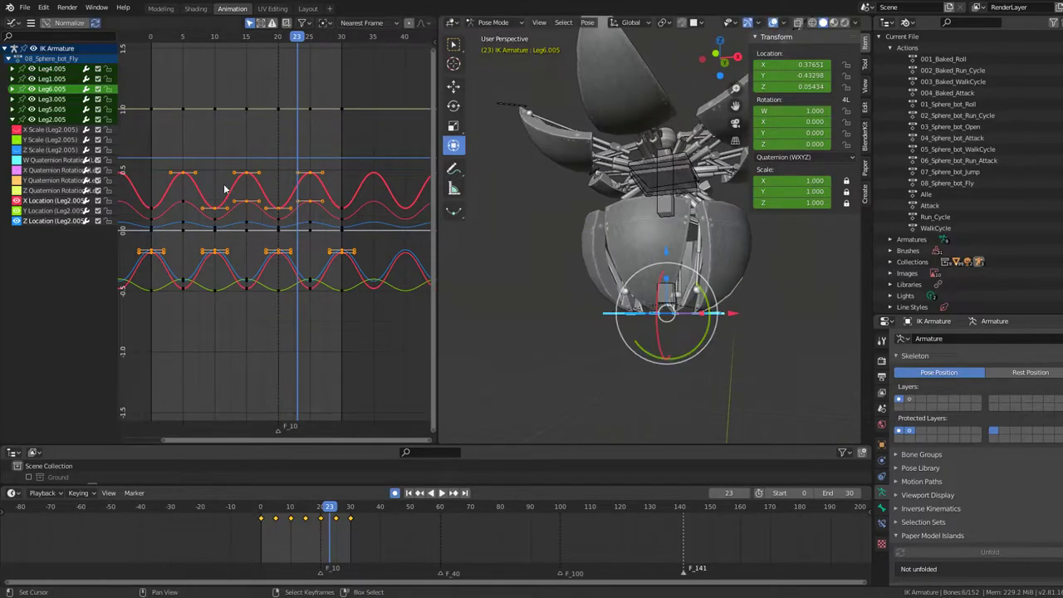
Select the blue curve's lower keys, cancel a trial move, and show the editor types.
{"action": "left_click", "coordinate": [311, 224]}
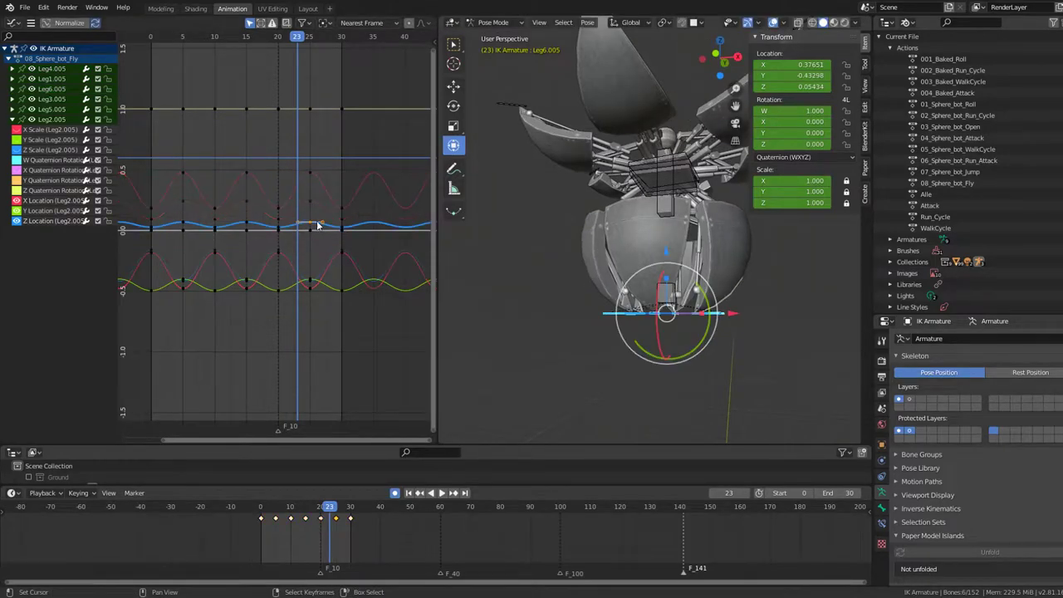
{"action": "scroll", "coordinate": [328, 224], "scroll_direction": "up", "scroll_amount": 1}
{"action": "key", "text": "b"}
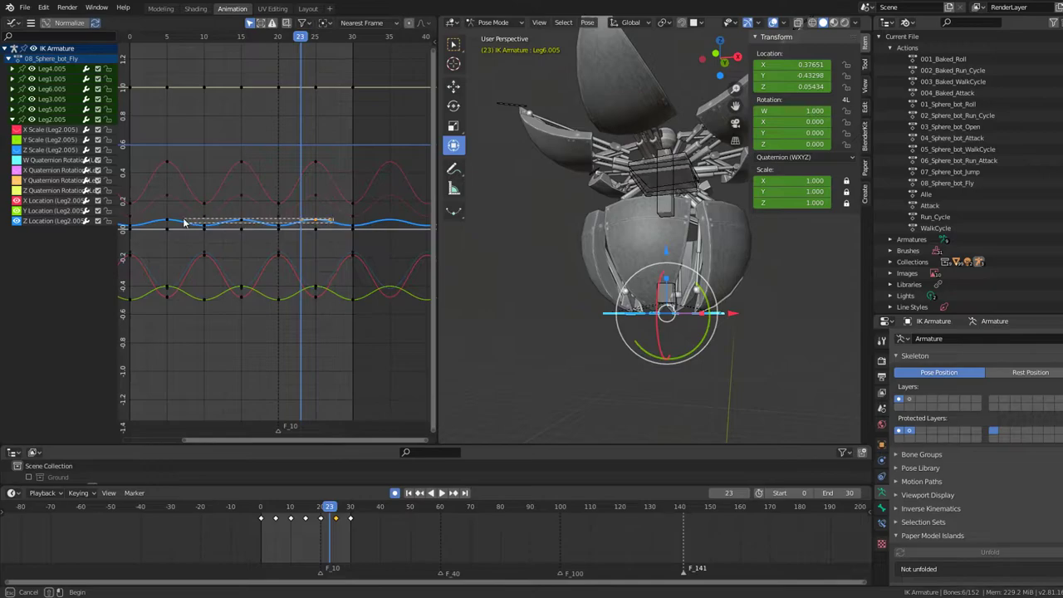
{"action": "middle_click_drag", "start_coordinate": [186, 222], "coordinate": [360, 240]}
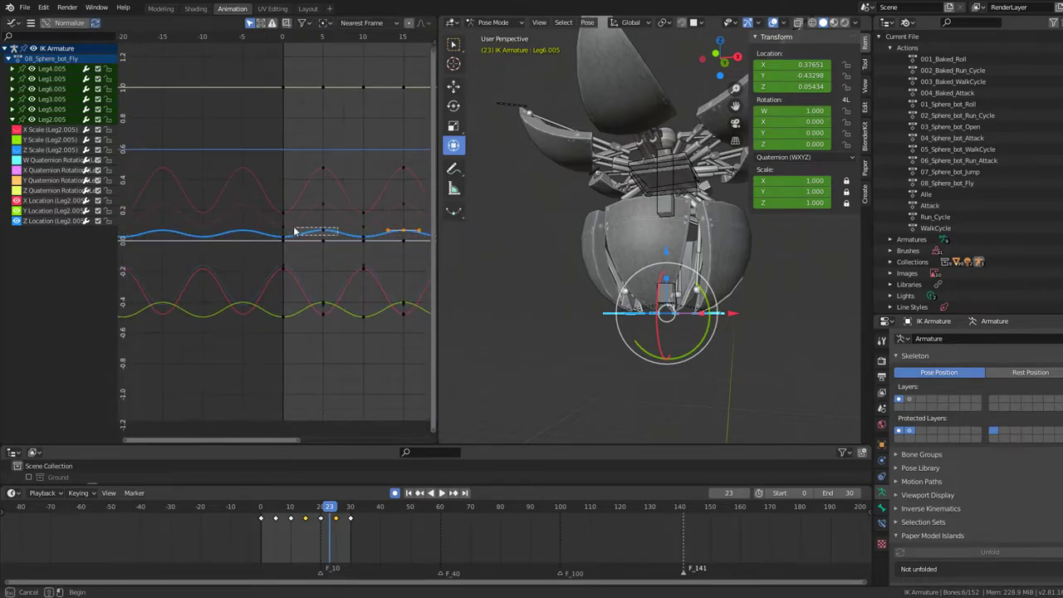
{"action": "left_click_drag", "start_coordinate": [295, 230], "coordinate": [295, 229]}
{"action": "middle_click_drag", "start_coordinate": [295, 230], "coordinate": [90, 217]}
{"action": "key", "text": "g"}
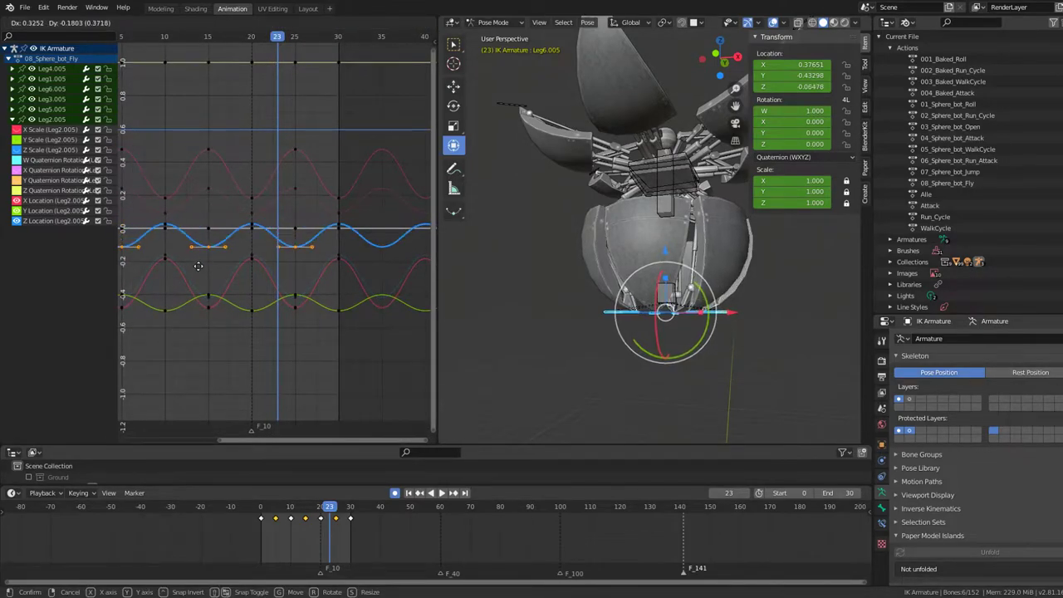
{"action": "key", "text": "Escape"}
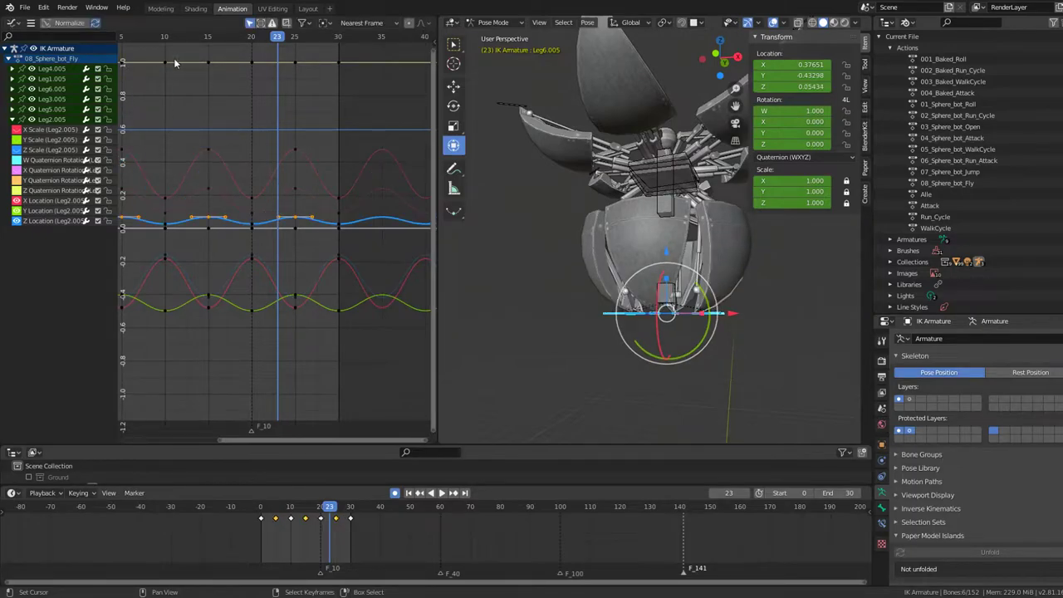
{"action": "left_click", "coordinate": [14, 23]}
Switch back to the Action Editor, play through the action, and stop at frame 30.
{"action": "left_click", "coordinate": [155, 70]}
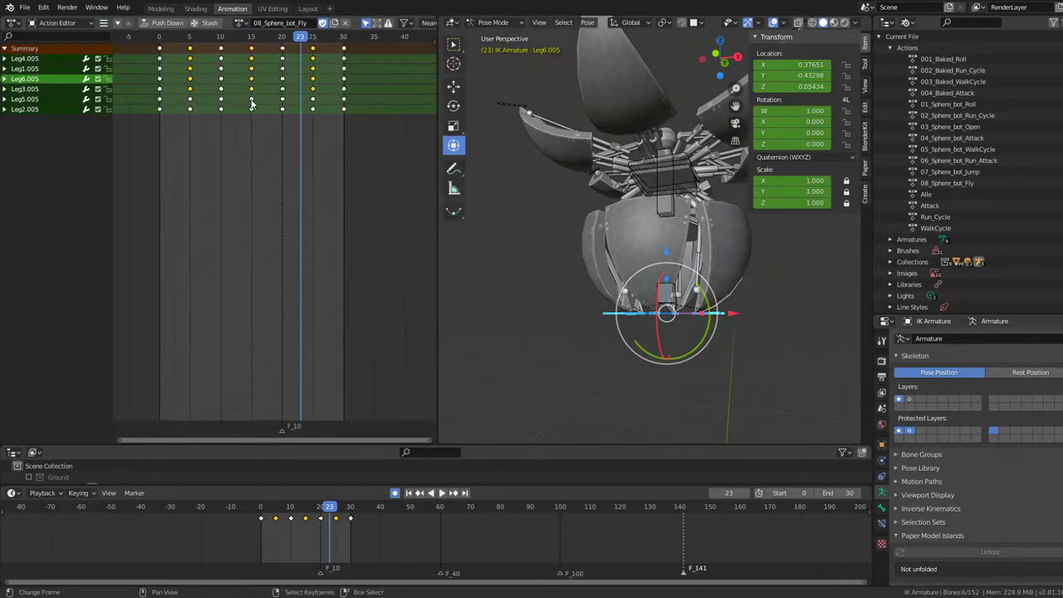
{"action": "key", "text": "space"}
{"action": "left_click_drag", "start_coordinate": [246, 118], "coordinate": [240, 117]}
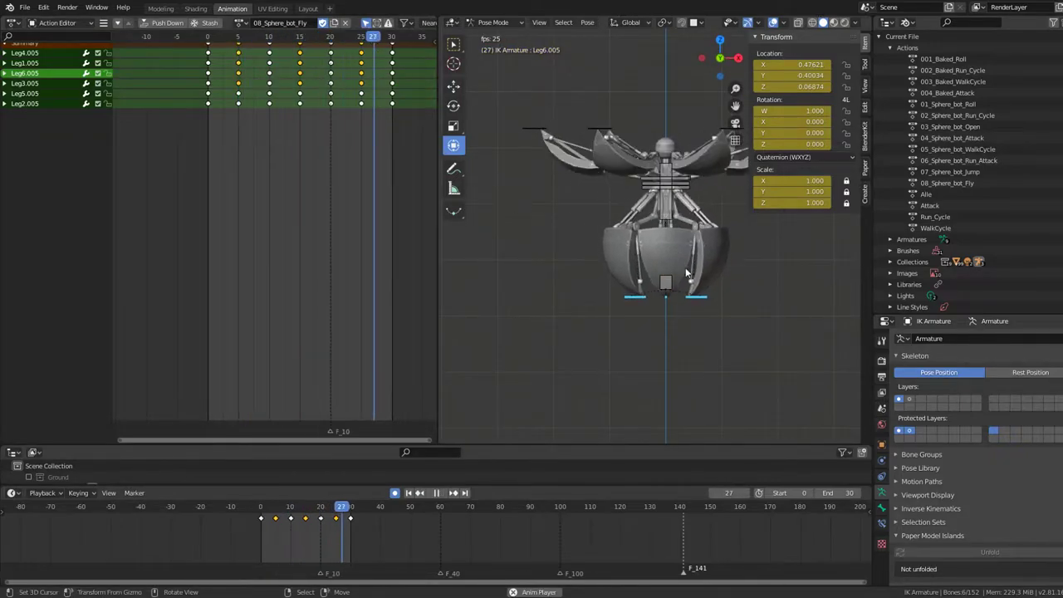
{"action": "key", "text": "space"}
Lower the leg bone and petal shells at frame 30, shift those keys to frame 21, and replay.
{"action": "left_click_drag", "start_coordinate": [667, 224], "coordinate": [669, 235]}
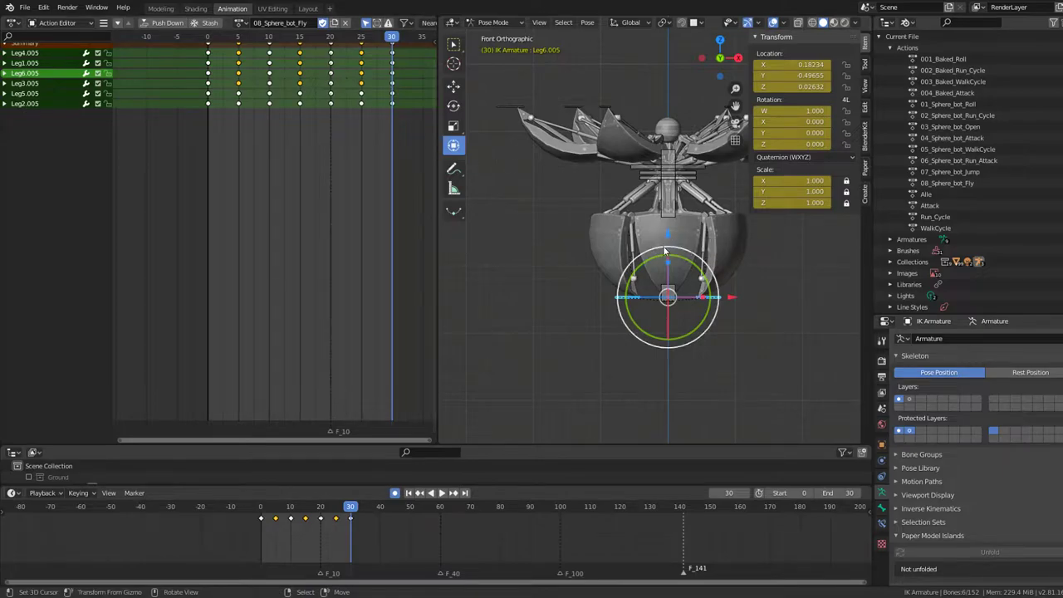
{"action": "left_click_drag", "start_coordinate": [669, 234], "coordinate": [669, 264]}
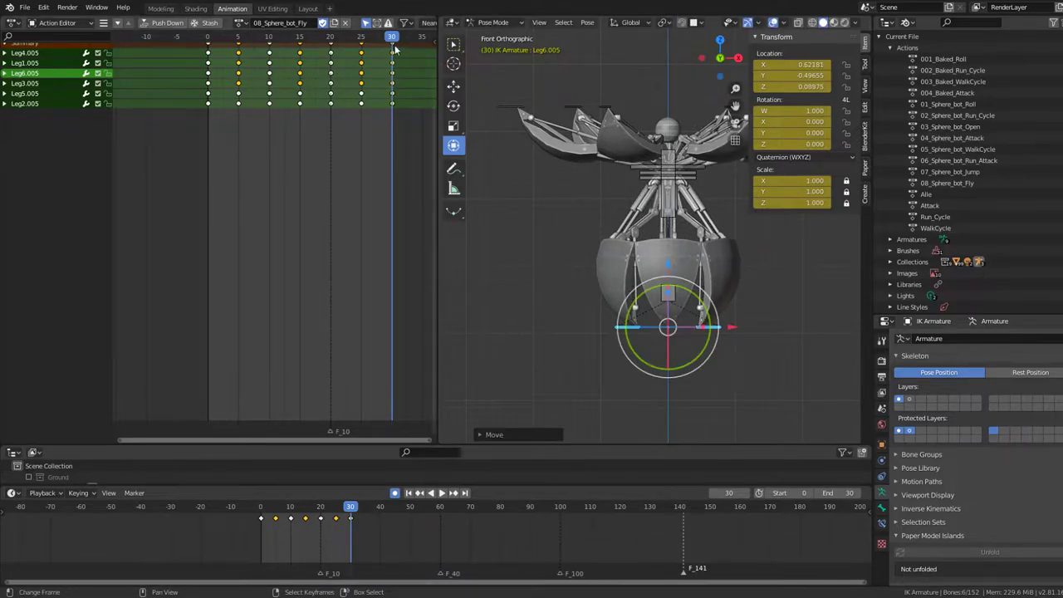
{"action": "scroll", "coordinate": [395, 50], "scroll_direction": "up", "scroll_amount": 1}
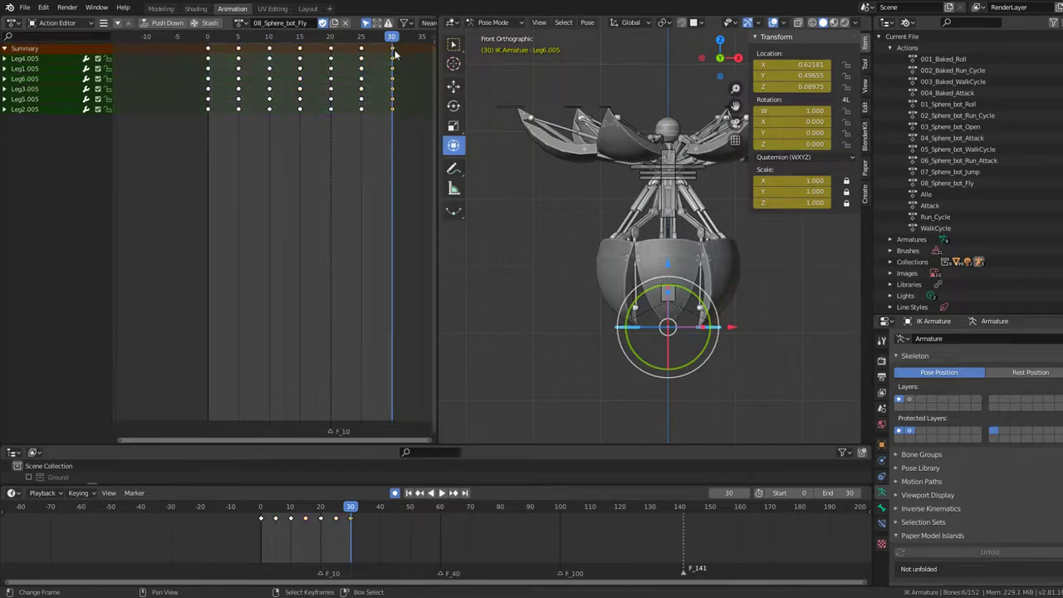
{"action": "mouse_move", "coordinate": [395, 50]}
{"action": "left_mouse_down"}
{"action": "mouse_move", "coordinate": [342, 78]}
{"action": "mouse_move", "coordinate": [324, 103]}
{"action": "left_mouse_up"}
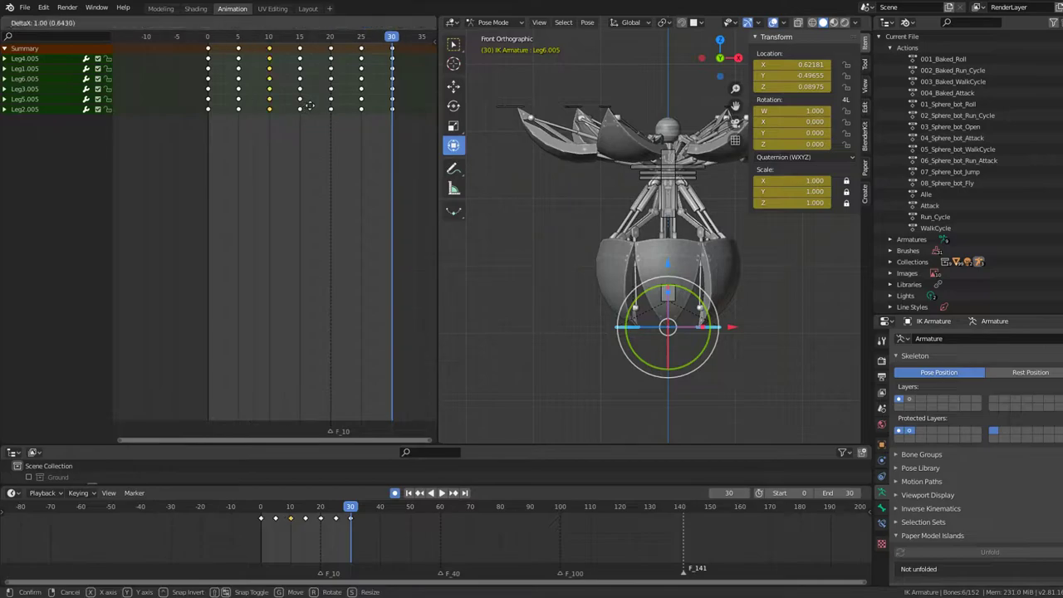
{"action": "key", "text": "Escape"}
{"action": "key", "text": "space"}
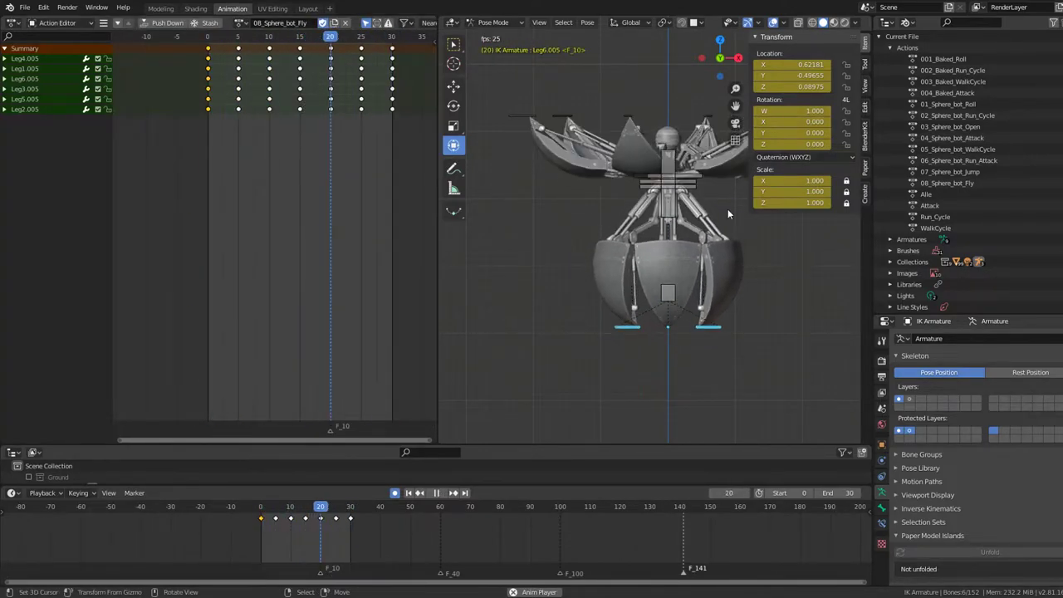
View the robot in front orthographic and scale the leg bone down at frame 5.
{"action": "mouse_move", "coordinate": [727, 208]}
{"action": "middle_mouse_down"}
{"action": "mouse_move", "coordinate": [721, 260]}
{"action": "mouse_move", "coordinate": [705, 276]}
{"action": "mouse_move", "coordinate": [731, 182]}
{"action": "mouse_move", "coordinate": [727, 216]}
{"action": "middle_mouse_up"}
{"action": "key", "text": "KP_1"}
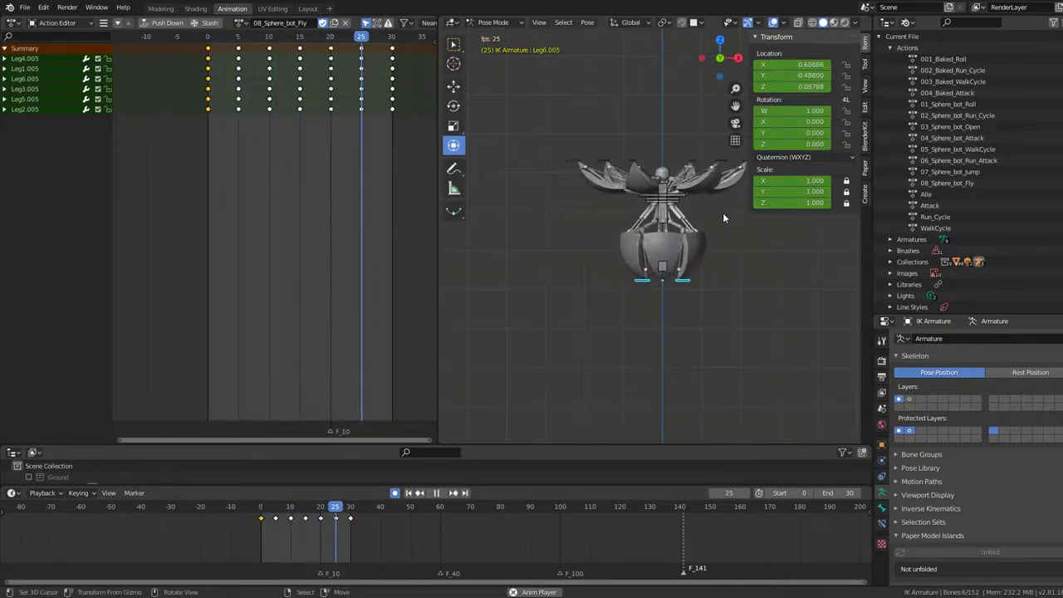
{"action": "scroll", "coordinate": [723, 213], "scroll_direction": "up", "scroll_amount": 2}
{"action": "key", "text": "space"}
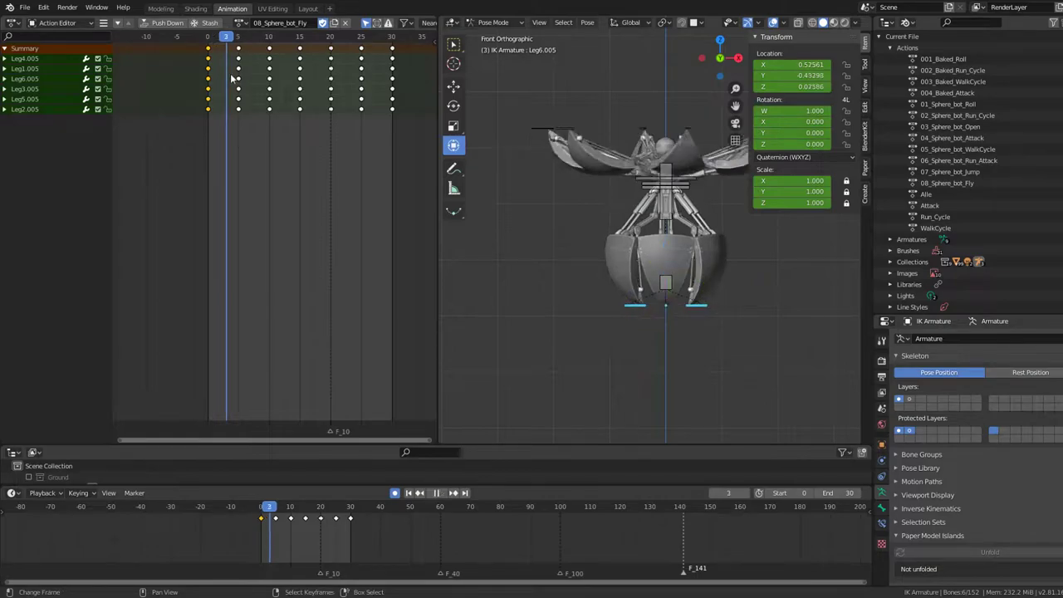
{"action": "left_click_drag", "start_coordinate": [221, 75], "coordinate": [238, 80]}
{"action": "key", "text": "s"}
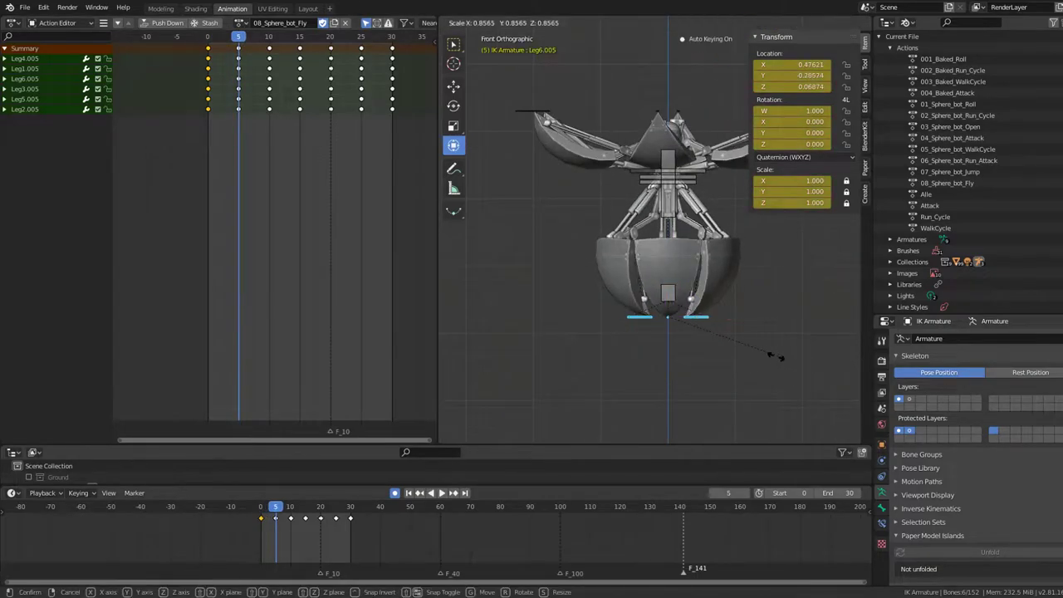
{"action": "left_click", "coordinate": [762, 357]}
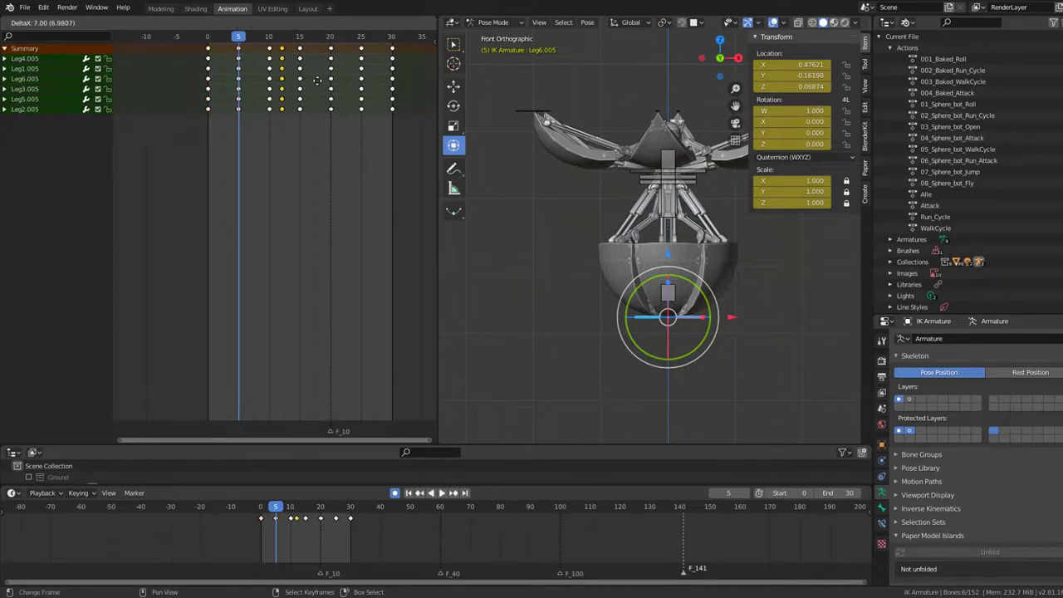
Confirm the key column's position, then scale the leg bone at frame 0.
{"action": "left_click", "coordinate": [377, 119]}
{"action": "key", "text": "space"}
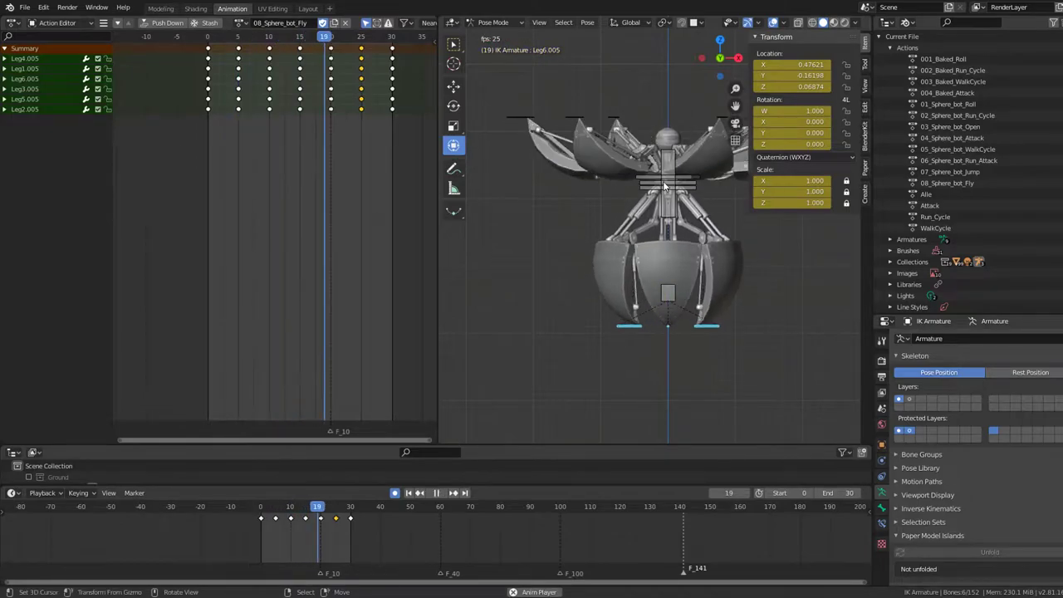
{"action": "key", "text": "Escape"}
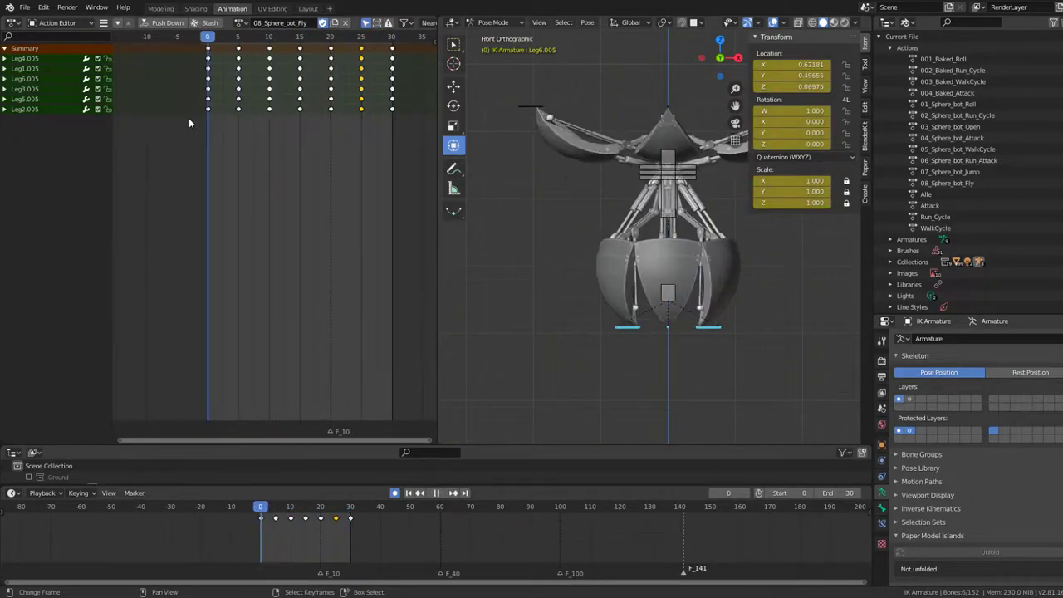
{"action": "key", "text": "s"}
{"action": "left_click", "coordinate": [750, 359]}
{"action": "key", "text": "s"}
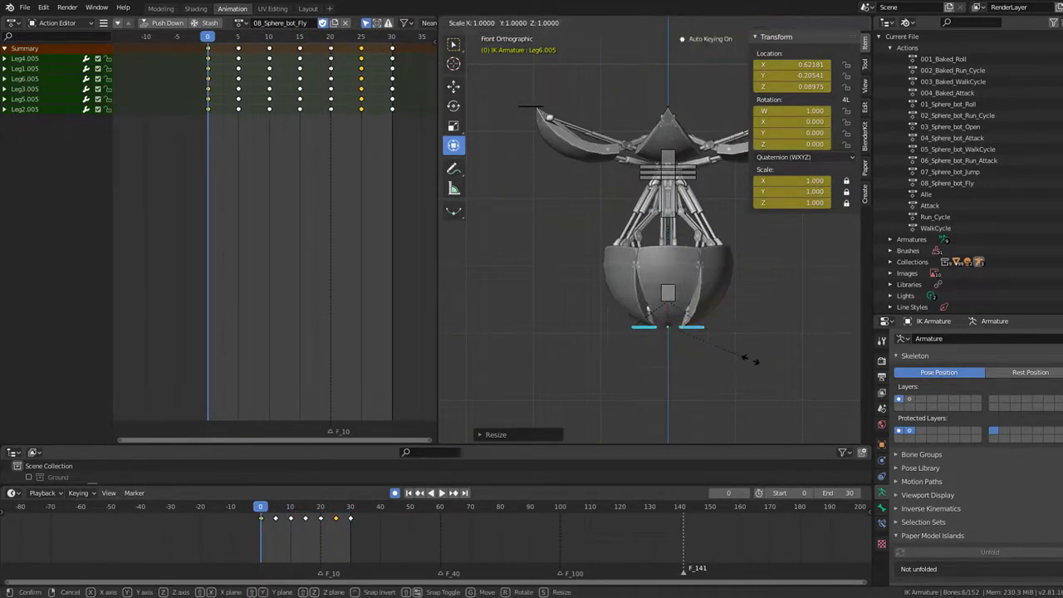
{"action": "right_click", "coordinate": [809, 379]}
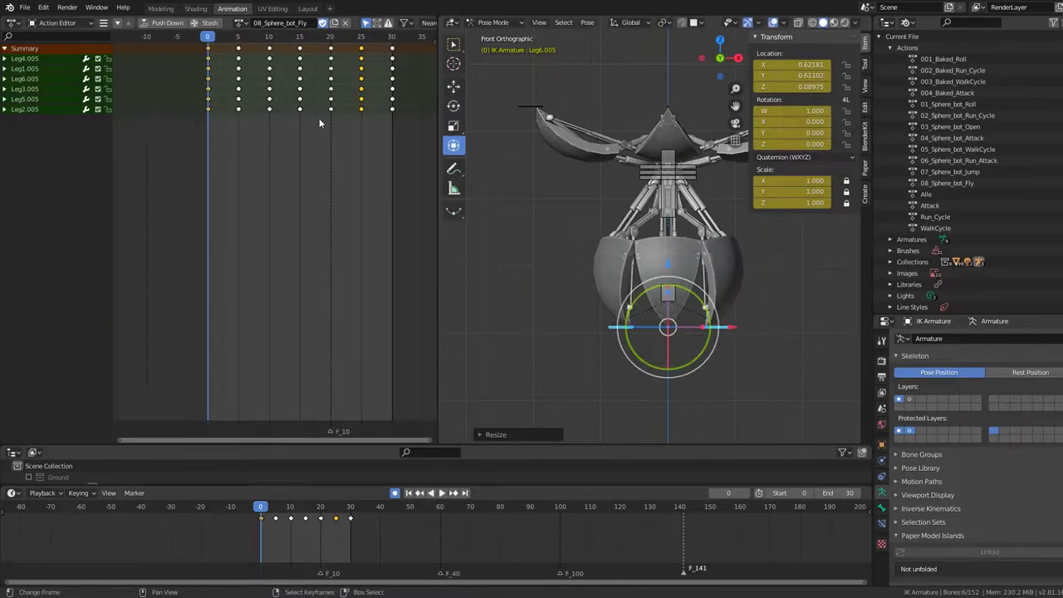
Scale the leg bone at frame 5, move keyframes to frames 10, 15 and 20, and preview.
{"action": "key", "text": "Up"}
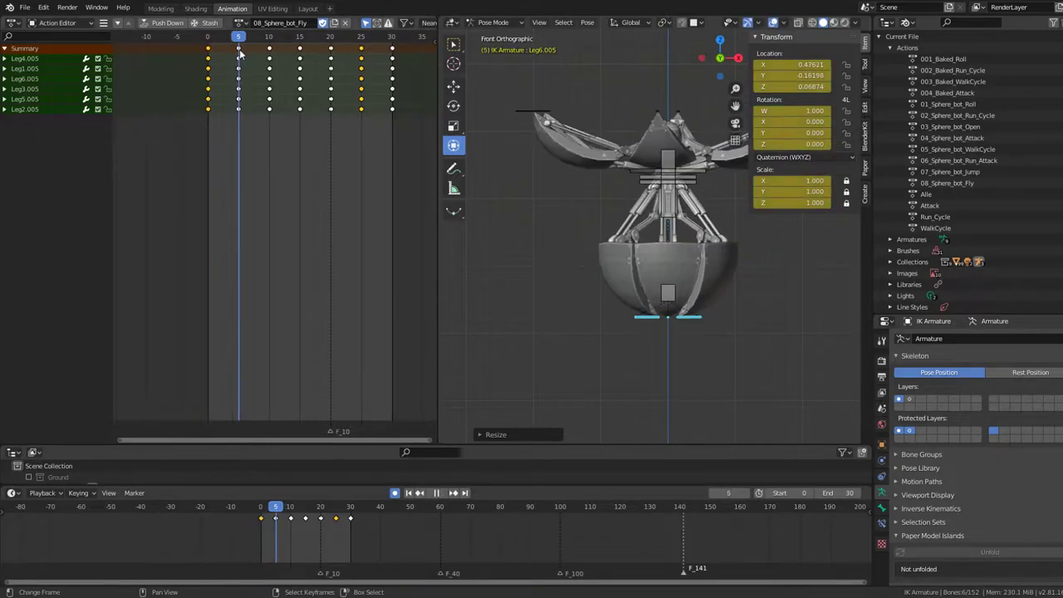
{"action": "key", "text": "s"}
{"action": "left_click", "coordinate": [758, 371]}
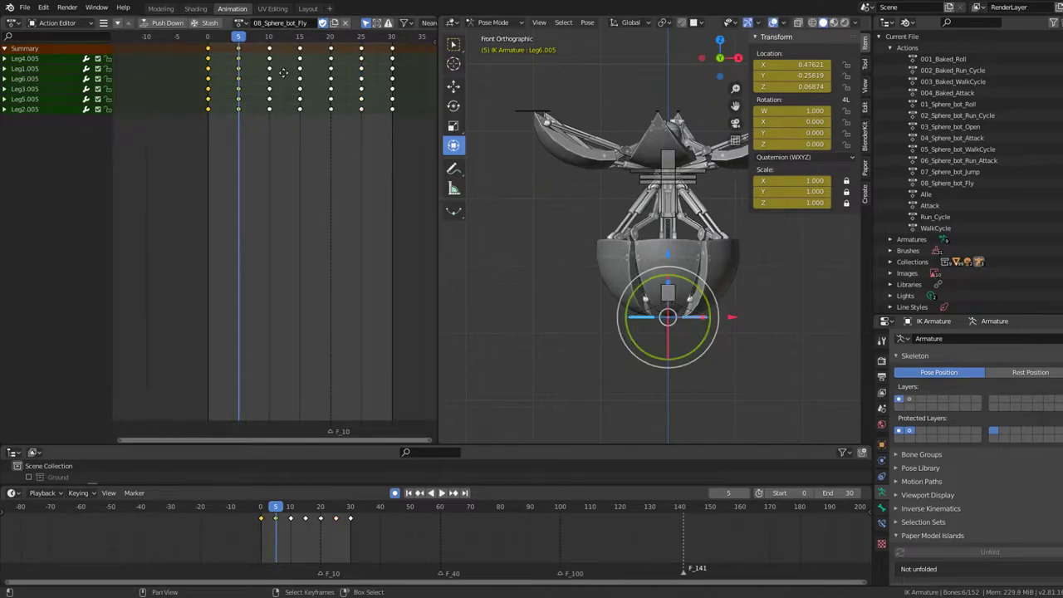
{"action": "key", "text": "g"}
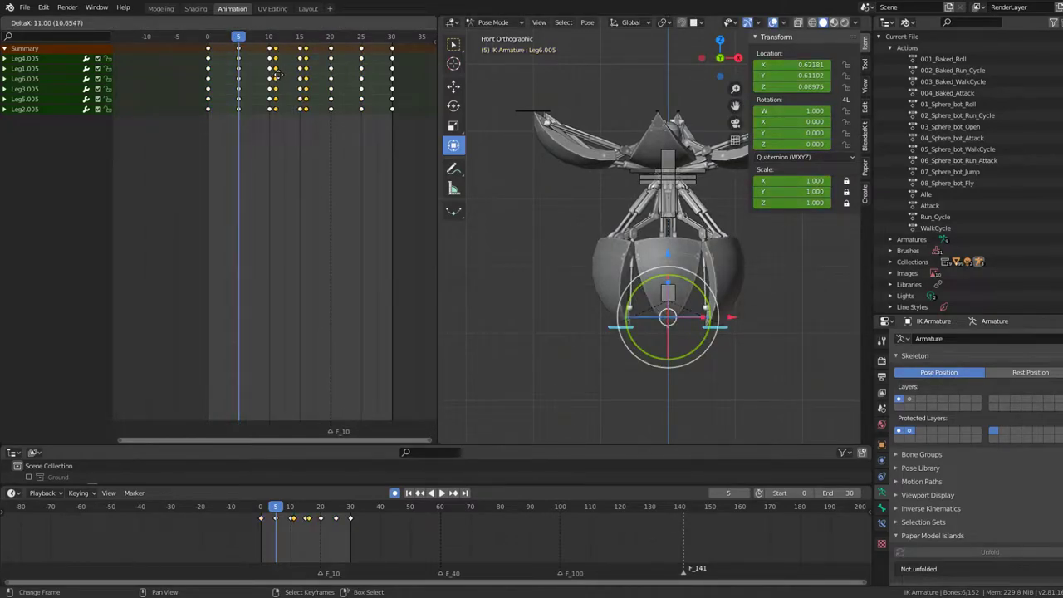
{"action": "left_click", "coordinate": [275, 75]}
{"action": "key", "text": "g"}
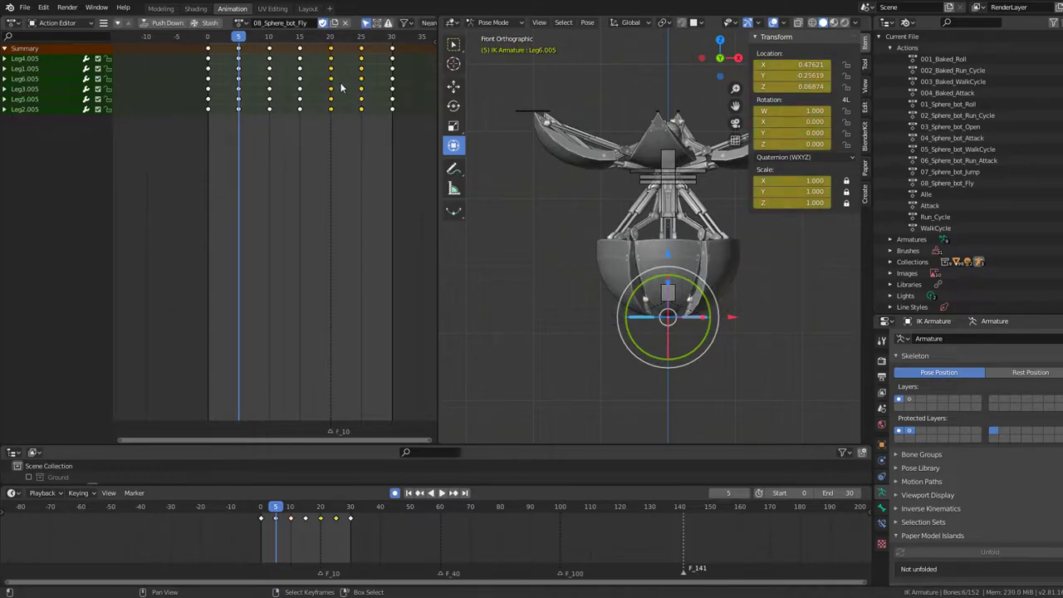
{"action": "left_click", "coordinate": [365, 89]}
{"action": "key", "text": "space"}
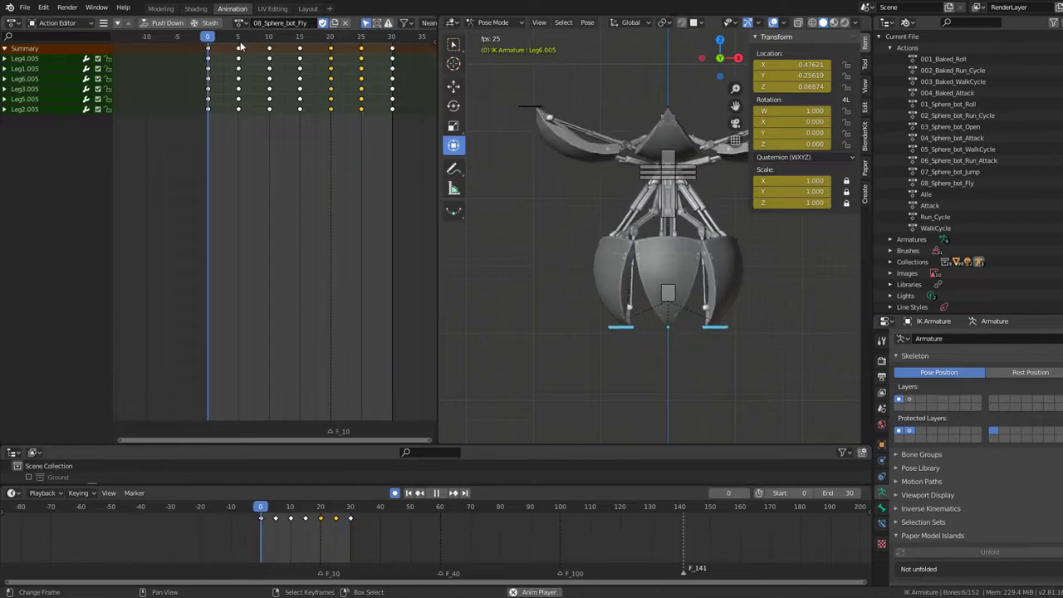
{"action": "key", "text": "space"}
Scale and raise the leg bone at frame 0, move the last key column to frame 30, and preview.
{"action": "key", "text": "shift+Left"}
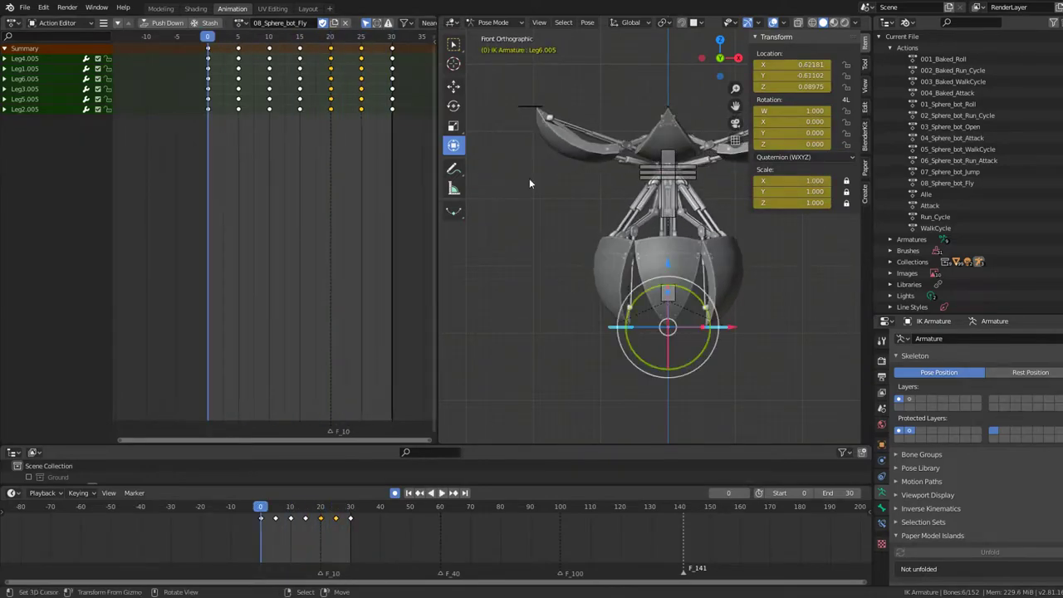
{"action": "key", "text": "s"}
{"action": "left_click", "coordinate": [769, 349]}
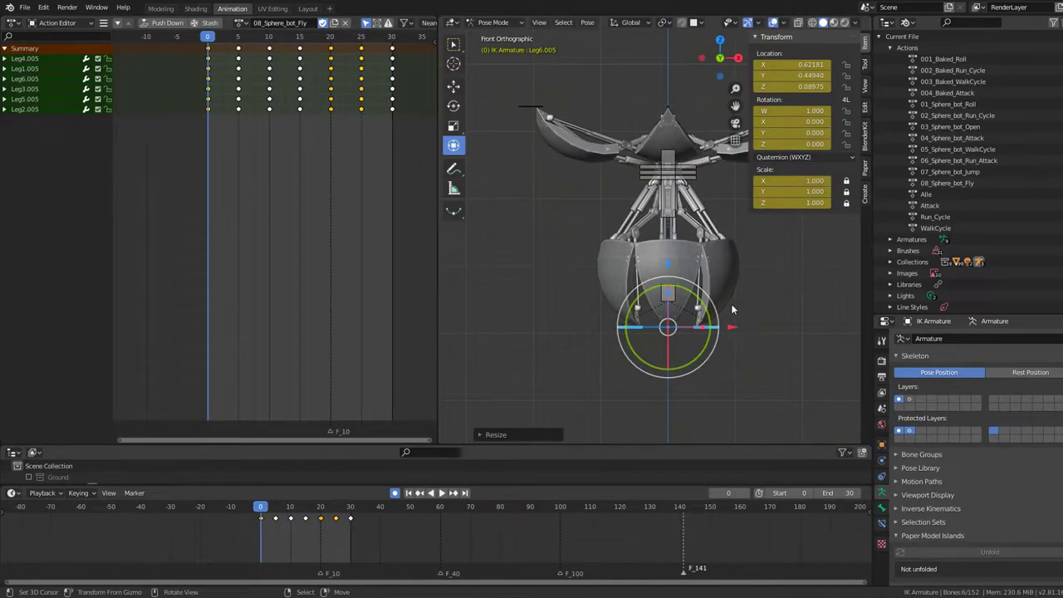
{"action": "scroll", "coordinate": [731, 303], "scroll_direction": "up", "scroll_amount": 2}
{"action": "left_click_drag", "start_coordinate": [675, 309], "coordinate": [675, 302]}
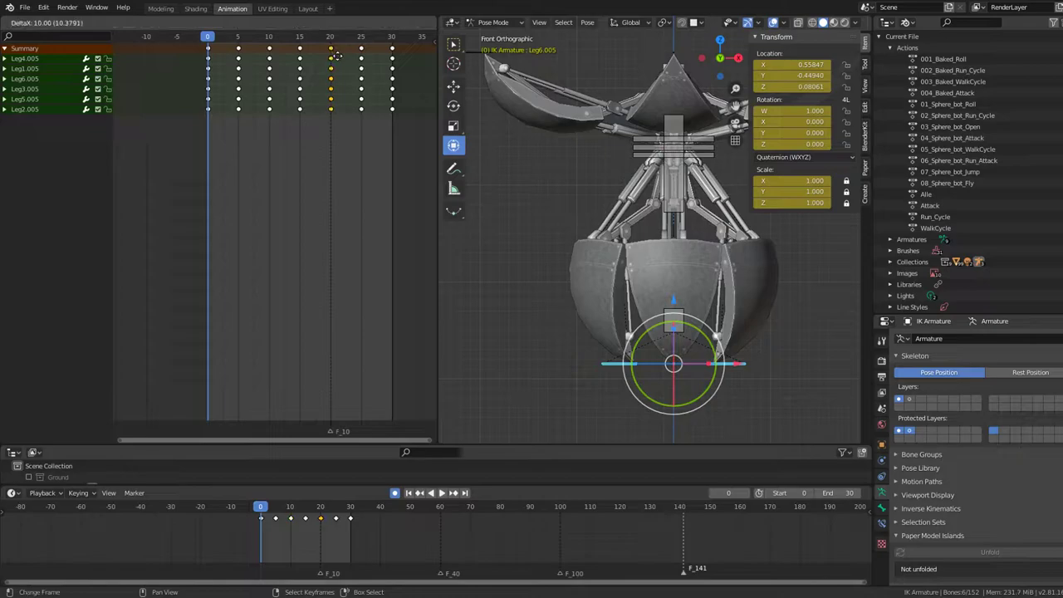
{"action": "left_click", "coordinate": [392, 58], "text": "alt"}
{"action": "key", "text": "space"}
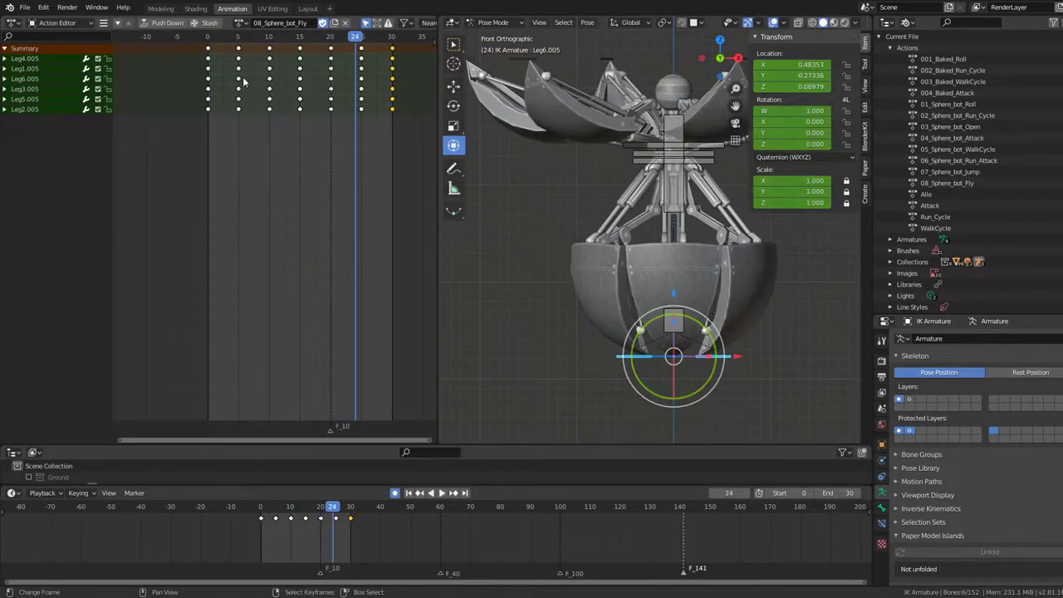
{"action": "key", "text": "Escape"}
{"action": "key", "text": "Right"}
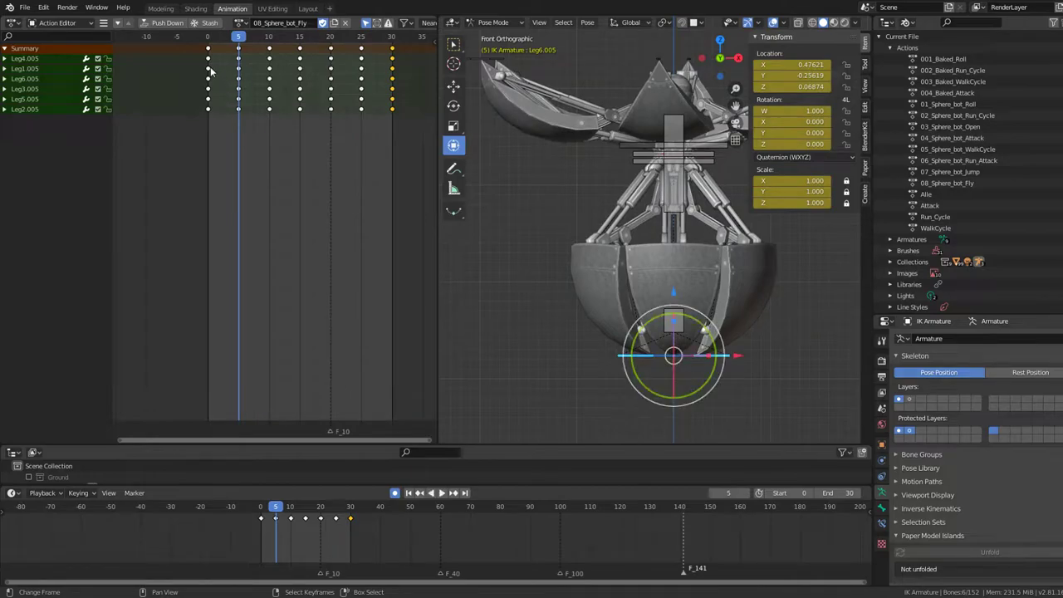
Shift each leg's Fly keyframes a frame or two after the previous leg's to stagger them.
{"action": "left_click_drag", "start_coordinate": [332, 101], "coordinate": [418, 137]}
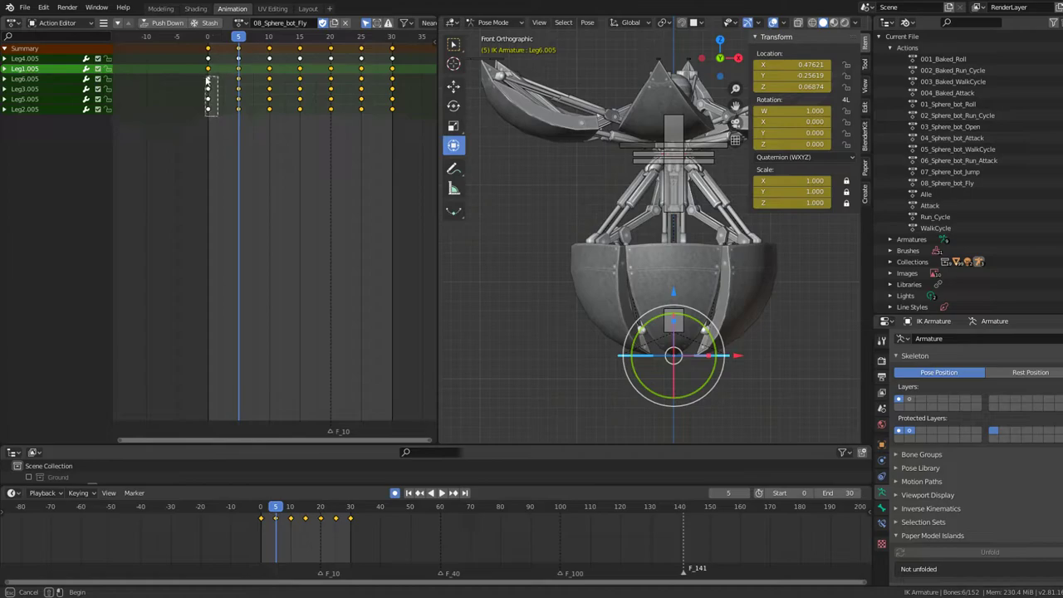
{"action": "mouse_move", "coordinate": [205, 100]}
{"action": "left_mouse_down"}
{"action": "mouse_move", "coordinate": [218, 103]}
{"action": "mouse_move", "coordinate": [208, 99]}
{"action": "left_mouse_up"}
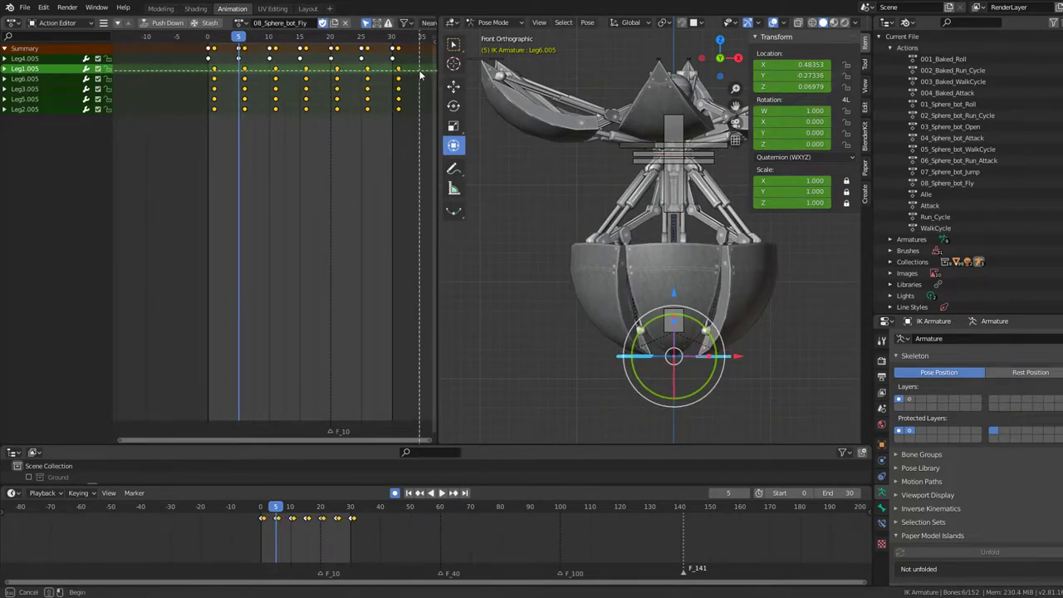
{"action": "left_click", "coordinate": [223, 112]}
{"action": "key", "text": "b"}
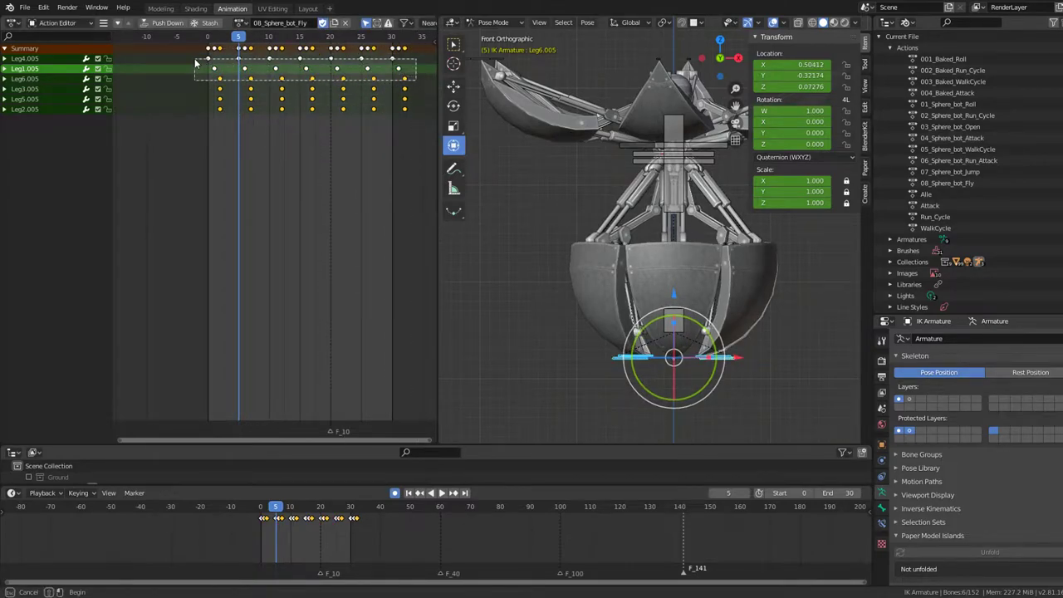
{"action": "key", "text": "g"}
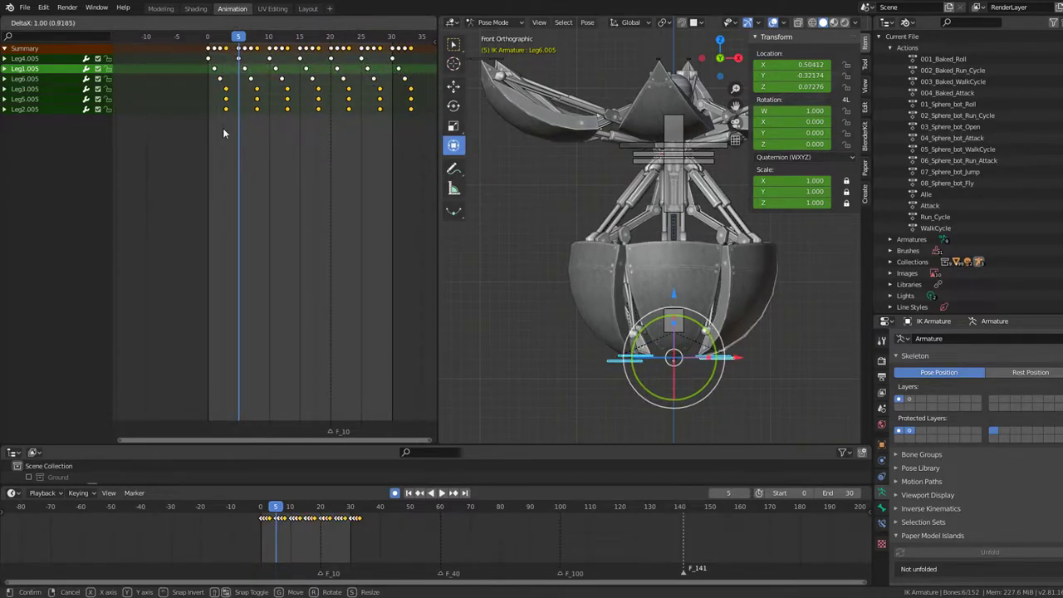
{"action": "left_click", "coordinate": [225, 129]}
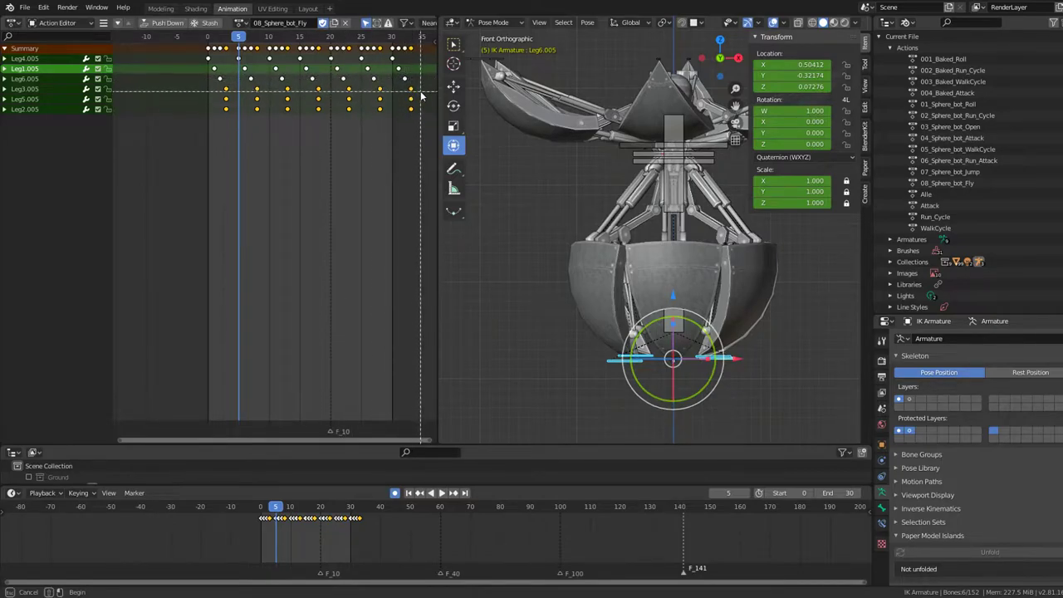
{"action": "left_click", "coordinate": [234, 145]}
{"action": "key", "text": "b"}
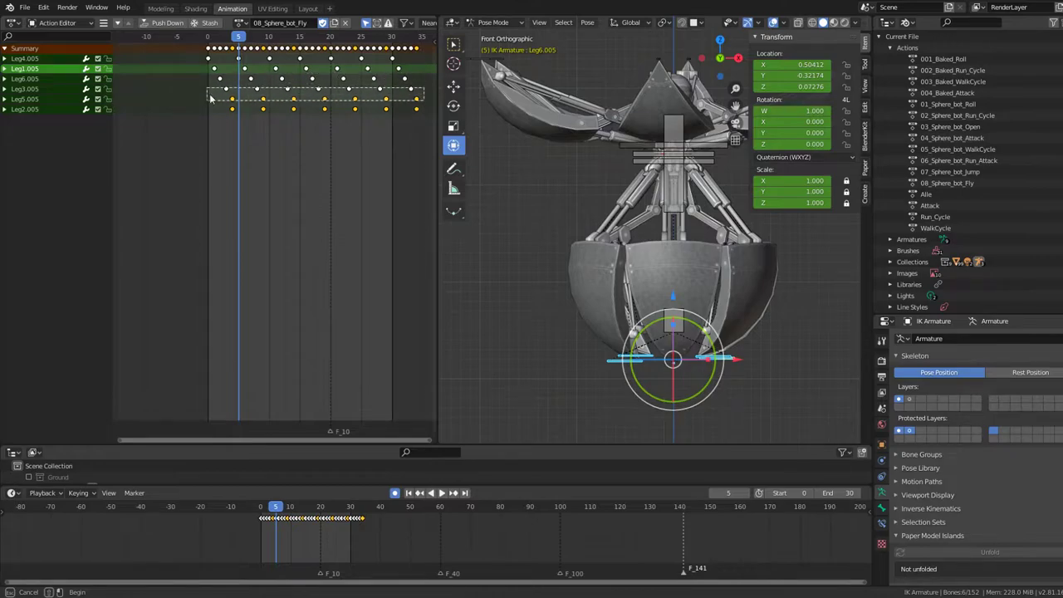
{"action": "left_click", "coordinate": [255, 171]}
Play the staggered Fly animation over frames 0–30 and orbit around the robot to preview it.
{"action": "key", "text": "space"}
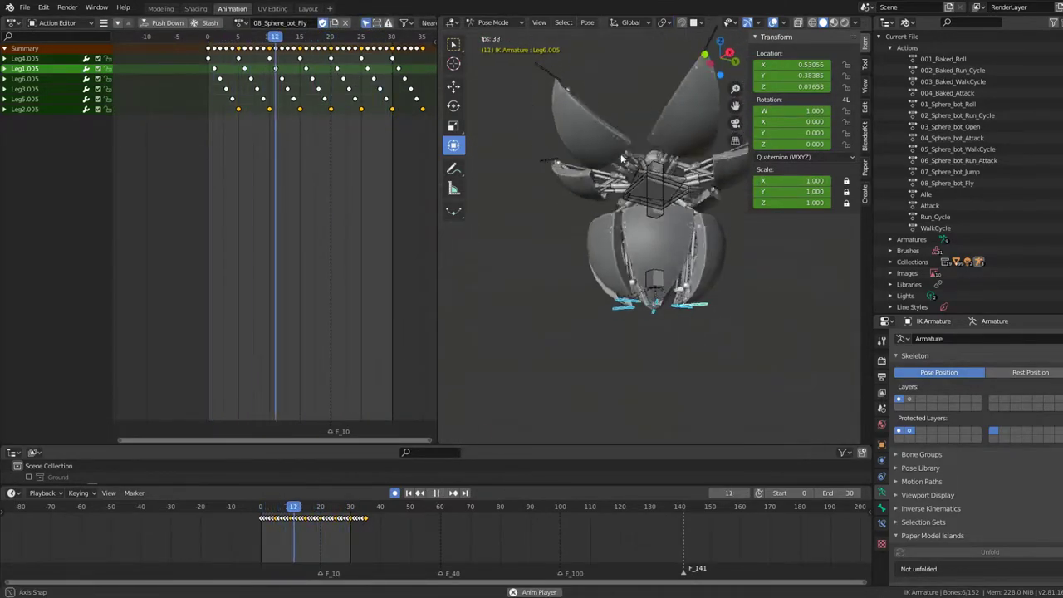
{"action": "mouse_move", "coordinate": [577, 226]}
{"action": "middle_mouse_down"}
{"action": "mouse_move", "coordinate": [653, 240]}
{"action": "mouse_move", "coordinate": [714, 196]}
{"action": "middle_mouse_up"}
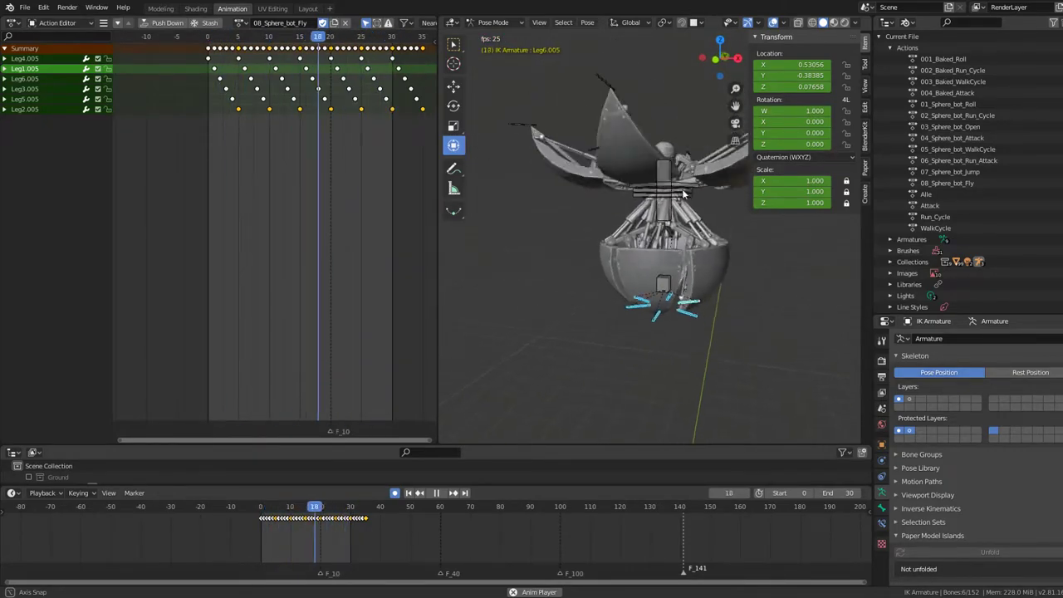
{"action": "mouse_move", "coordinate": [708, 196]}
{"action": "middle_mouse_down"}
{"action": "mouse_move", "coordinate": [607, 220]}
{"action": "mouse_move", "coordinate": [598, 266]}
{"action": "mouse_move", "coordinate": [658, 173]}
{"action": "middle_mouse_up"}
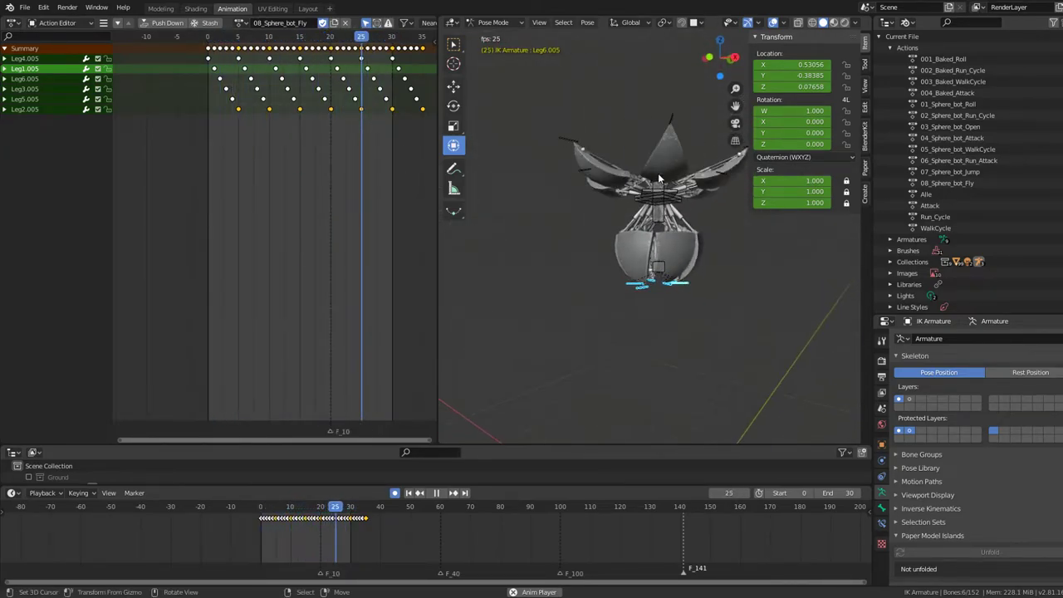
{"action": "scroll", "coordinate": [335, 174], "scroll_direction": "down", "scroll_amount": 3}
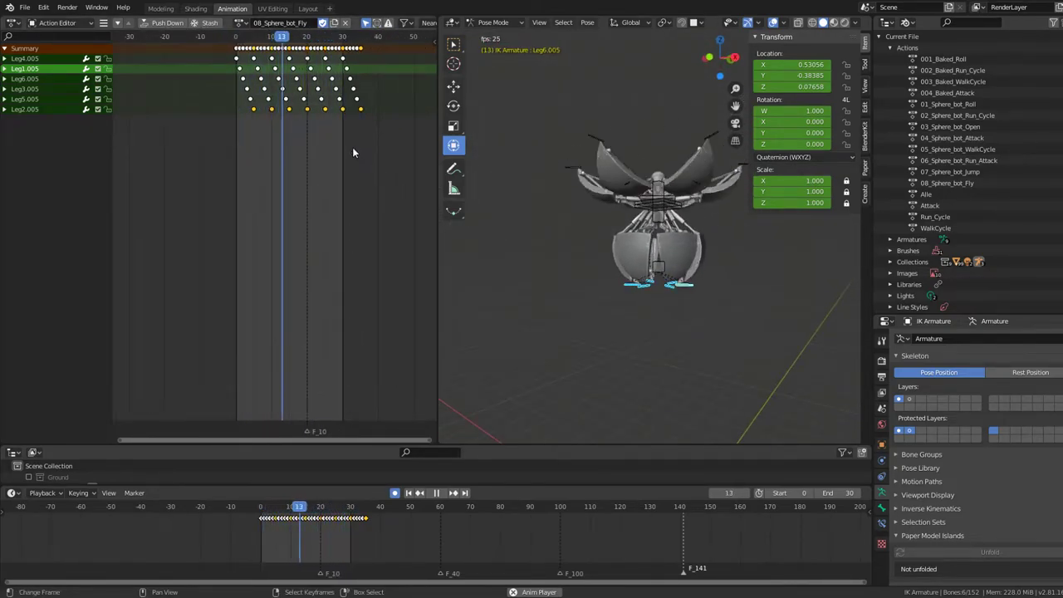
{"action": "scroll", "coordinate": [350, 145], "scroll_direction": "up", "scroll_amount": 2}
{"action": "key", "text": "Escape"}
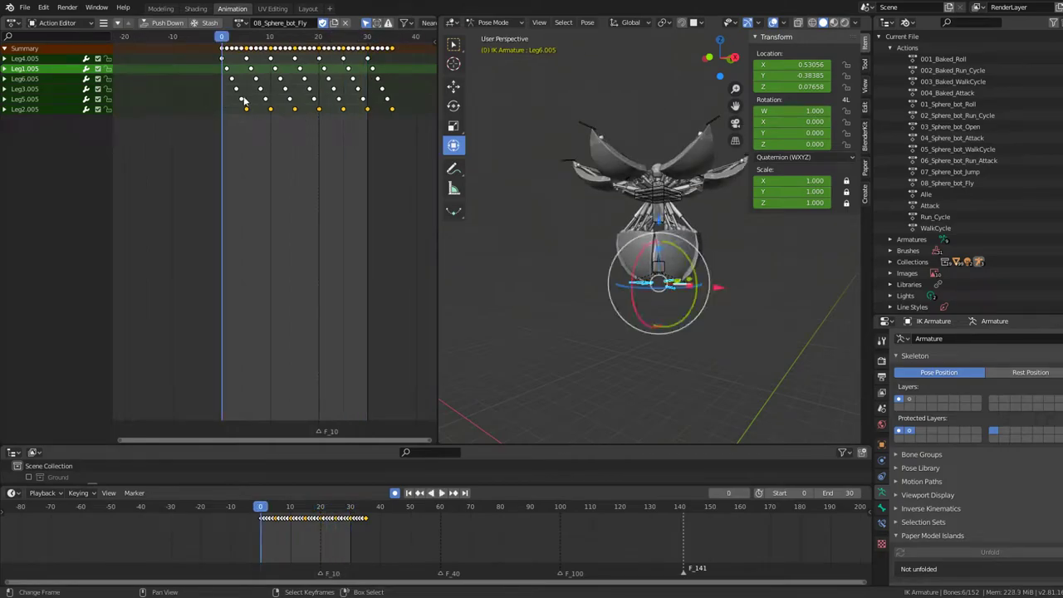
{"action": "key", "text": "shift+ctrl+space"}
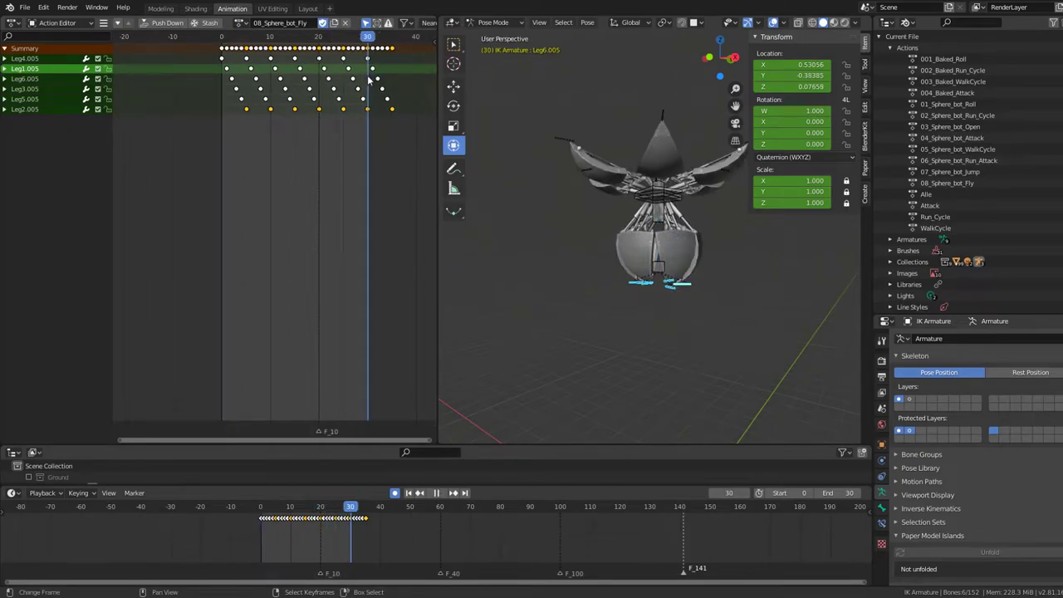
{"action": "key", "text": "space"}
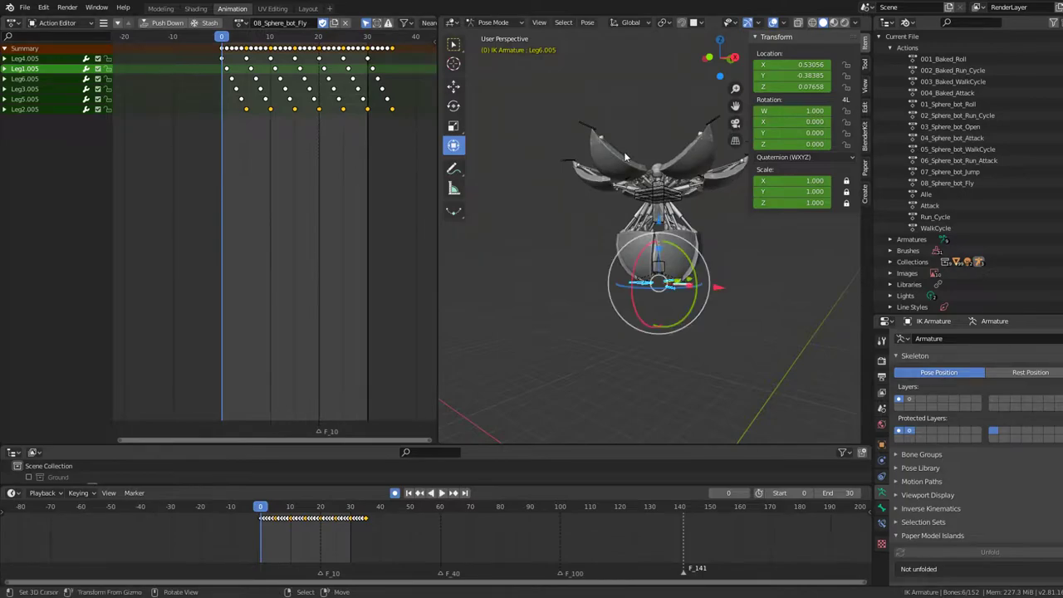
{"action": "key", "text": "space"}
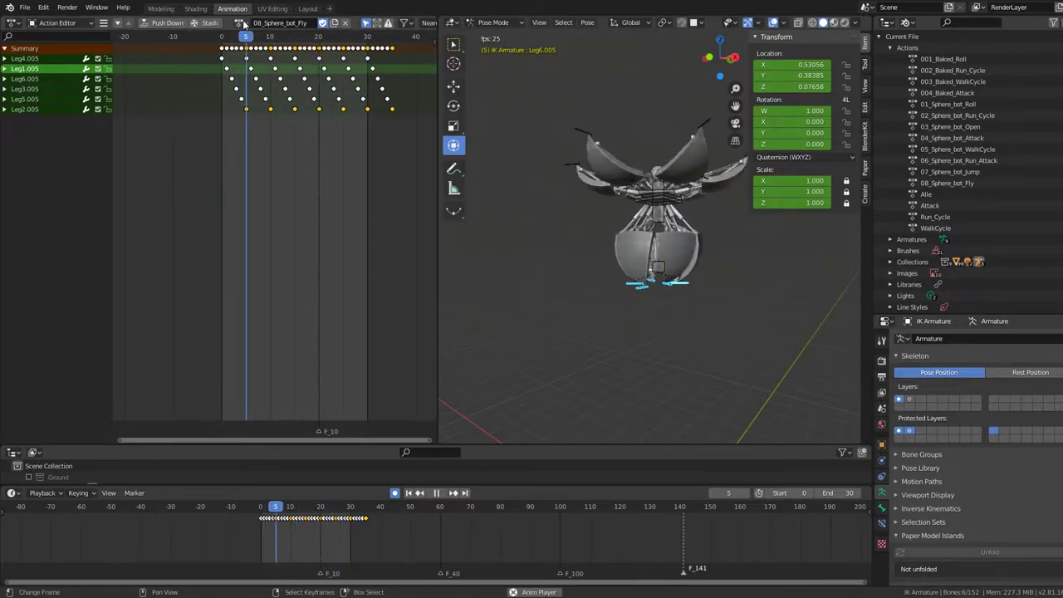
Scroll through the action browse list showing the baked, Sphere_bot and plain actions like Fly.
{"action": "left_click", "coordinate": [25, 6]}
{"action": "type", "text": "Fly"}
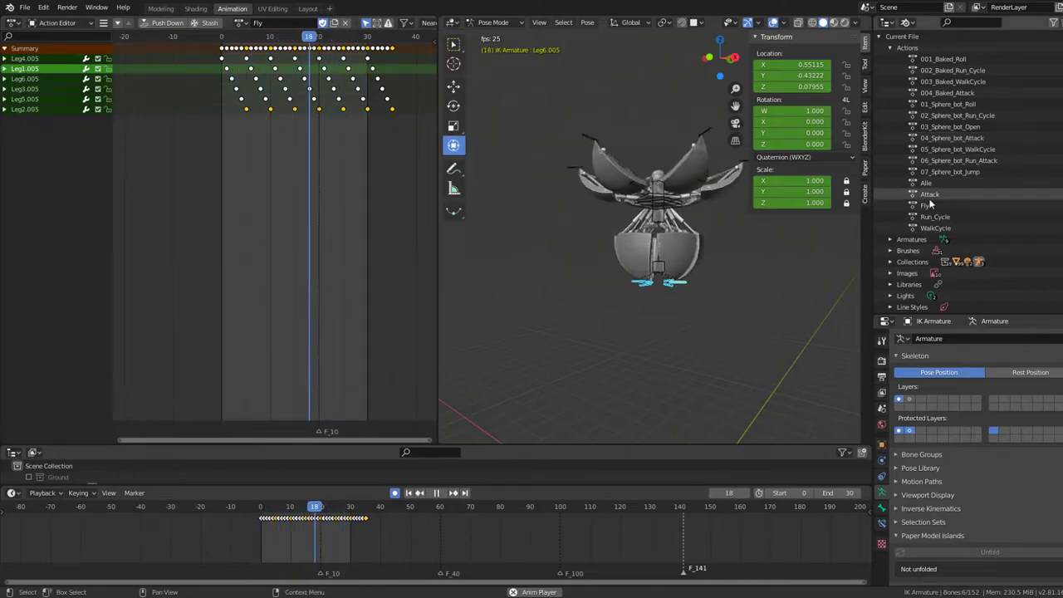
{"action": "left_click", "coordinate": [241, 22]}
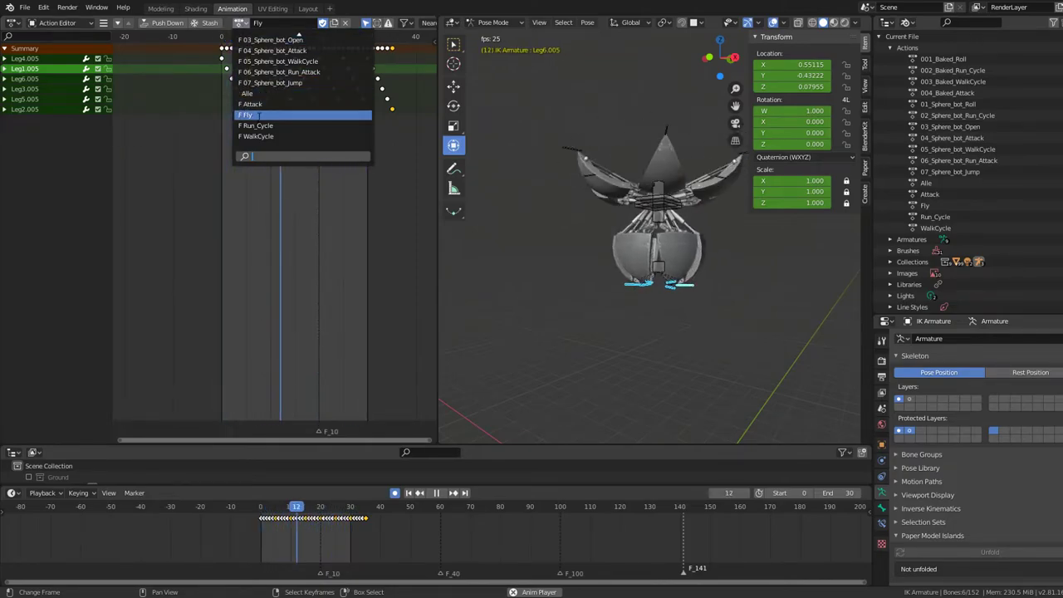
{"action": "scroll", "coordinate": [303, 91], "scroll_direction": "up", "scroll_amount": 6}
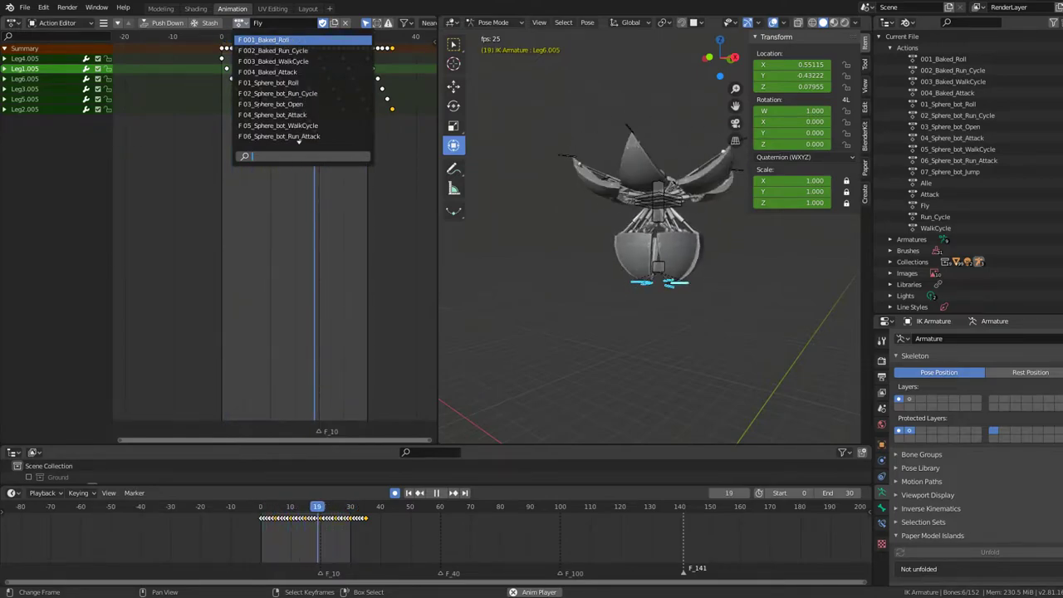
{"action": "scroll", "coordinate": [303, 91], "scroll_direction": "down", "scroll_amount": 2}
{"action": "scroll", "coordinate": [303, 92], "scroll_direction": "down", "scroll_amount": 2}
{"action": "scroll", "coordinate": [303, 91], "scroll_direction": "down", "scroll_amount": 5}
{"action": "scroll", "coordinate": [261, 113], "scroll_direction": "down", "scroll_amount": 7}
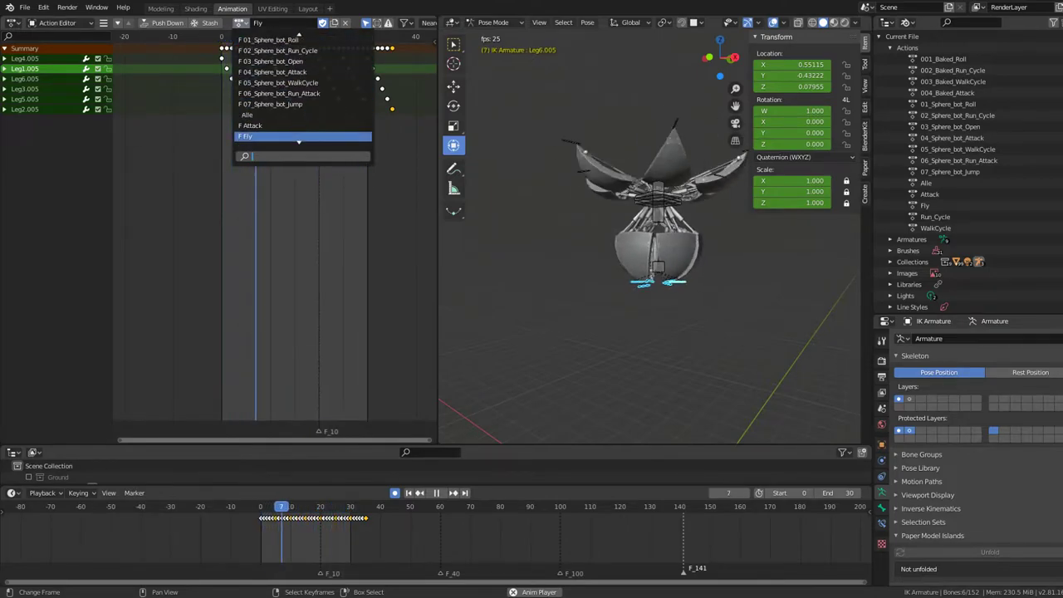
{"action": "scroll", "coordinate": [261, 114], "scroll_direction": "up", "scroll_amount": 4}
{"action": "scroll", "coordinate": [261, 114], "scroll_direction": "down", "scroll_amount": 3}
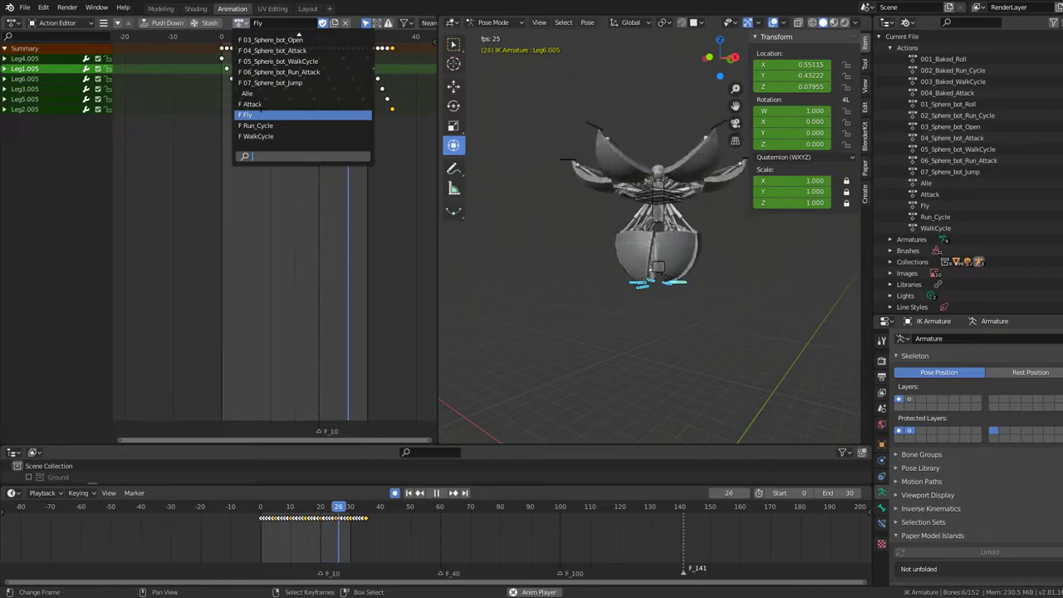
Assign 07_Sphere_bot_Jump to the armature and pan the Action Editor across its keyframes.
{"action": "left_click", "coordinate": [272, 83]}
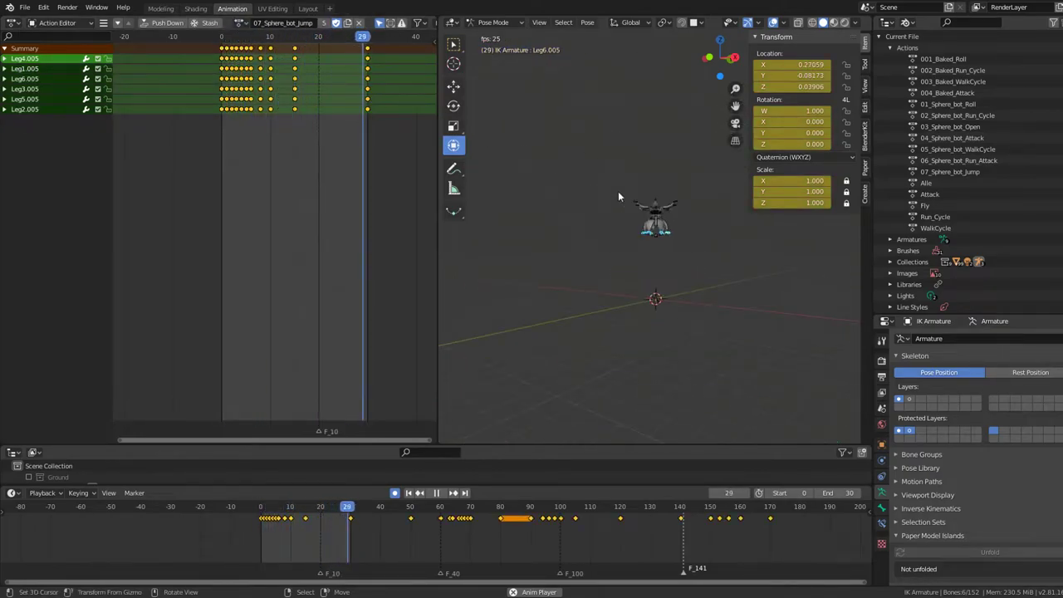
{"action": "scroll", "coordinate": [334, 123], "scroll_direction": "down", "scroll_amount": 3}
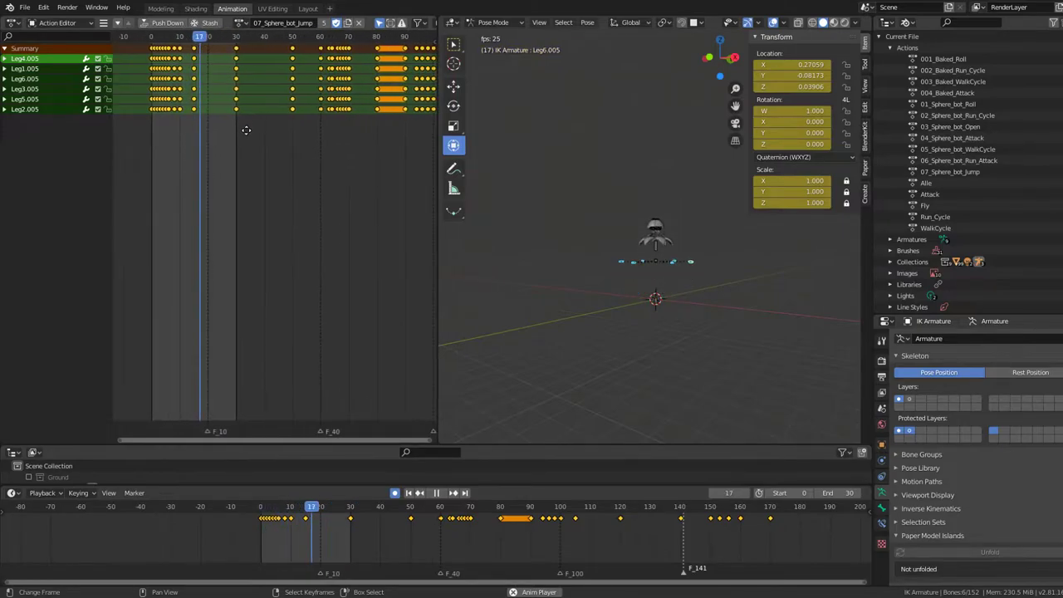
{"action": "middle_click_drag", "start_coordinate": [334, 123], "coordinate": [254, 138]}
{"action": "left_click", "coordinate": [241, 23]}
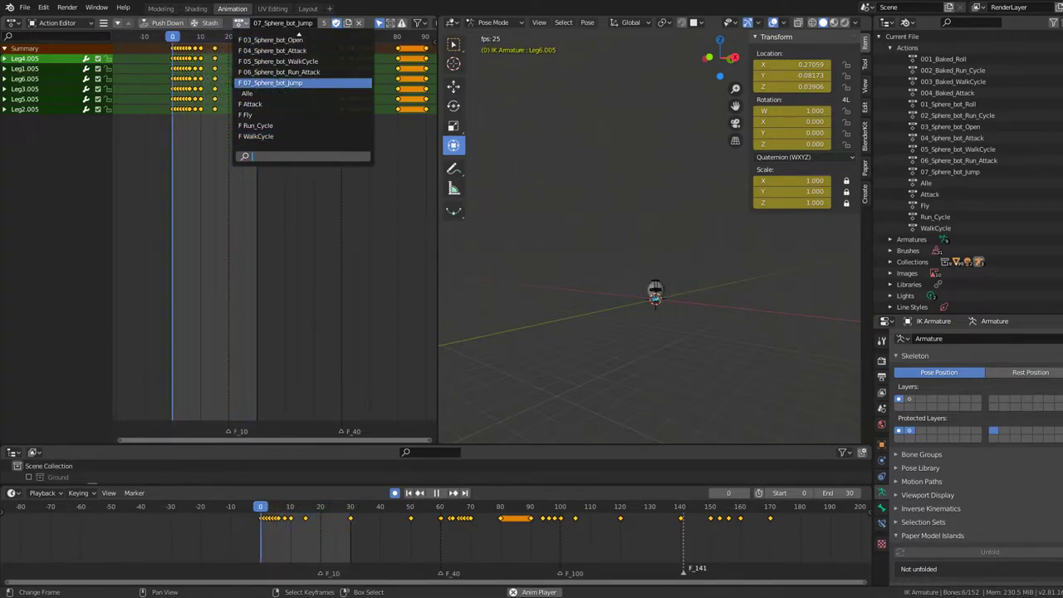
{"action": "left_click", "coordinate": [161, 181]}
{"action": "scroll", "coordinate": [607, 259], "scroll_direction": "up", "scroll_amount": 5}
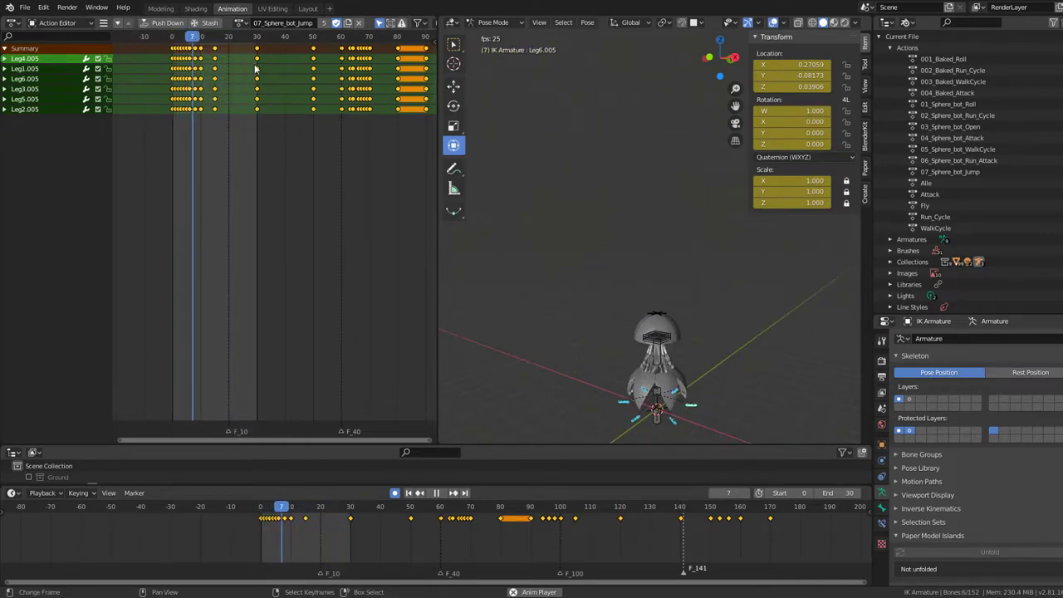
Duplicate the jump action into an independent Jump action and set the scene end frame to 80.
{"action": "left_click", "coordinate": [325, 25]}
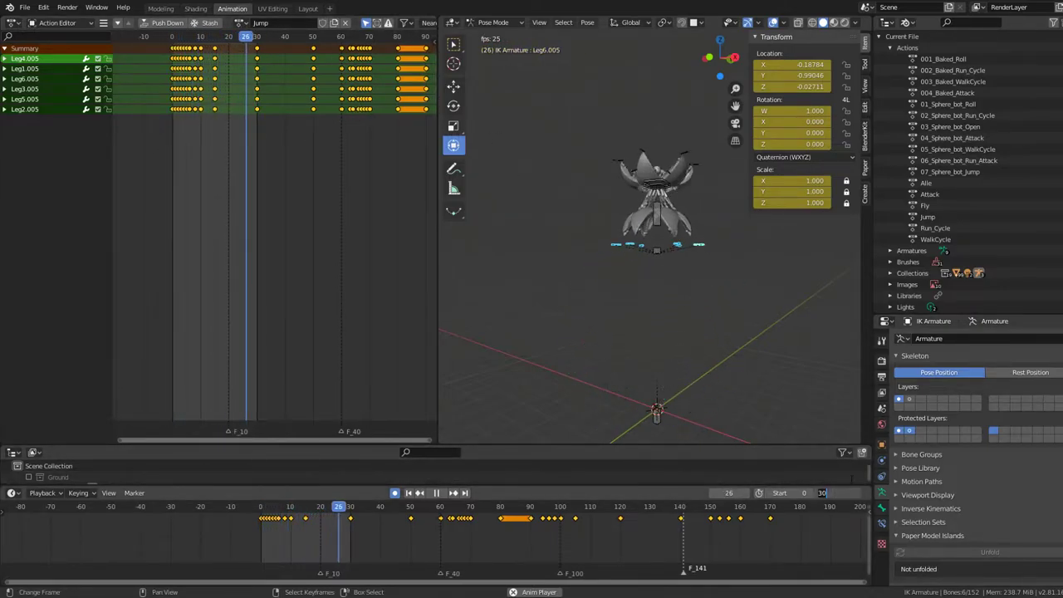
{"action": "double_click", "coordinate": [841, 492]}
{"action": "type", "text": "80"}
{"action": "key", "text": "Return"}
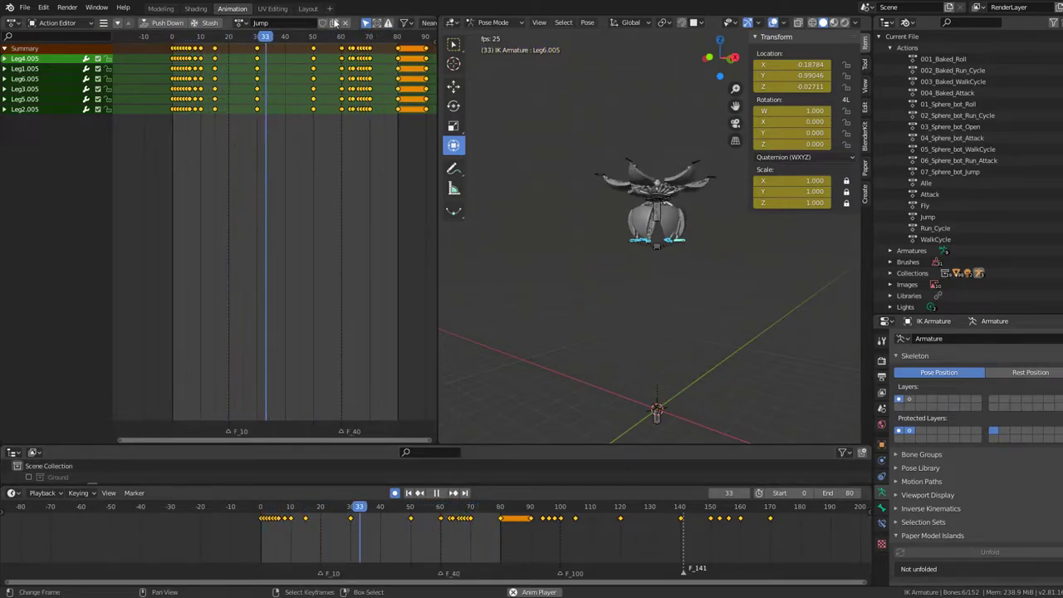
{"action": "left_click", "coordinate": [241, 23]}
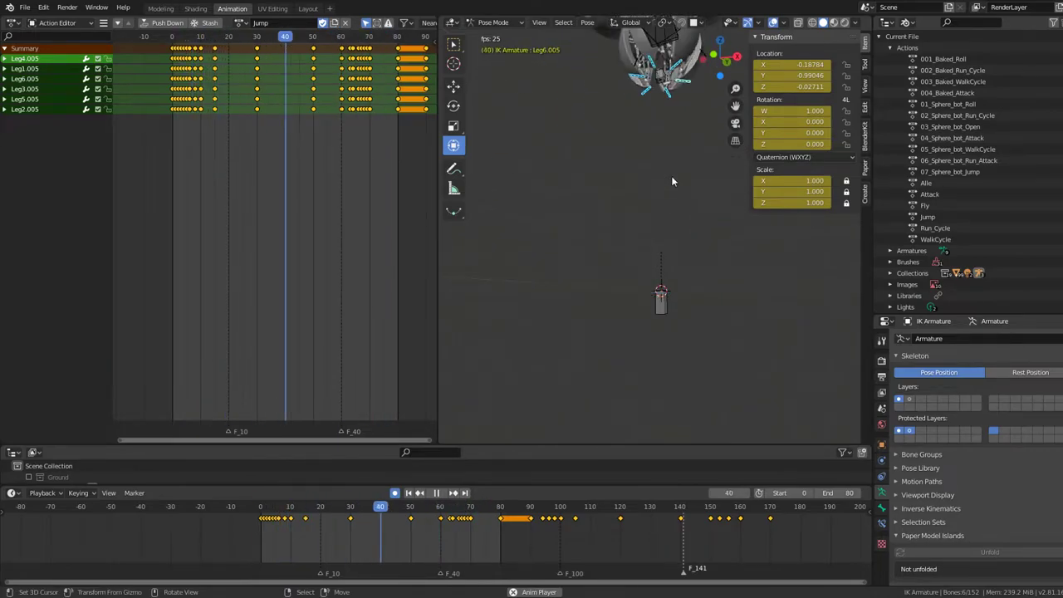
Select the Body bone and frame it in Front view (Numpad 1).
{"action": "key", "text": "space"}
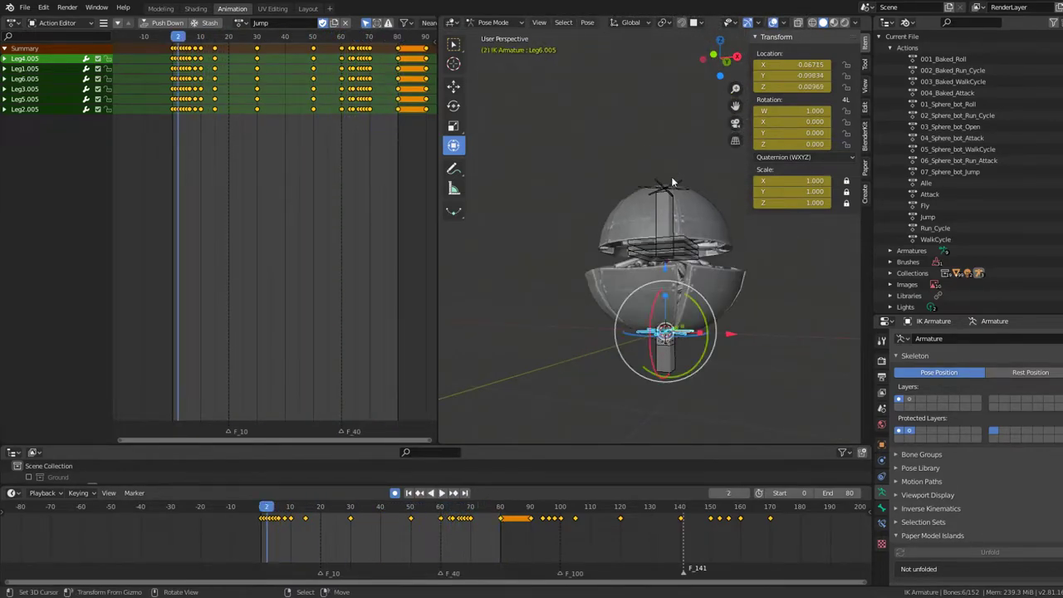
{"action": "scroll", "coordinate": [680, 200], "scroll_direction": "up", "scroll_amount": 3}
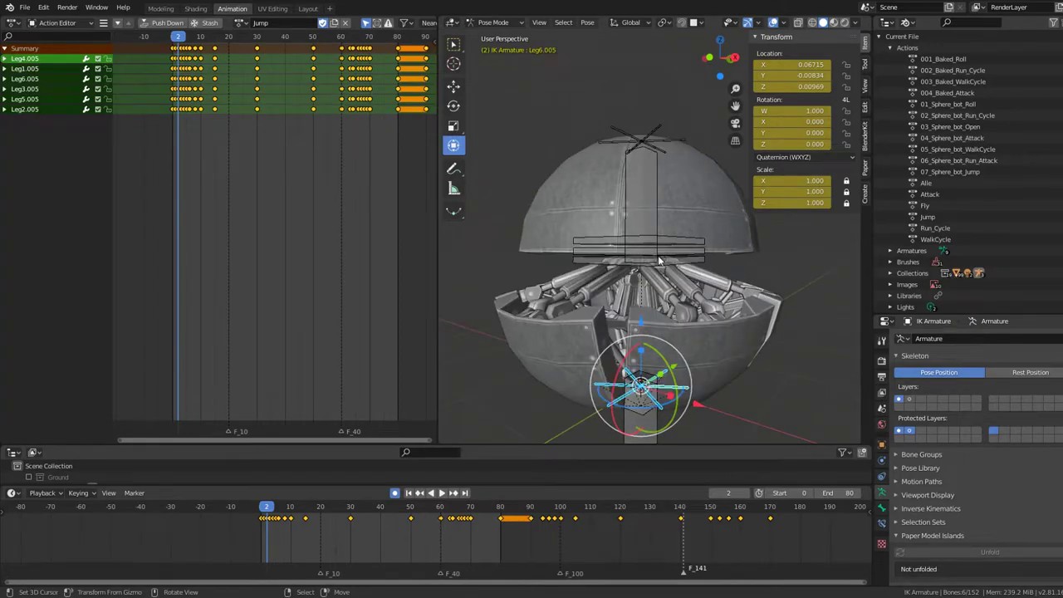
{"action": "left_click", "coordinate": [659, 261]}
{"action": "key", "text": "g"}
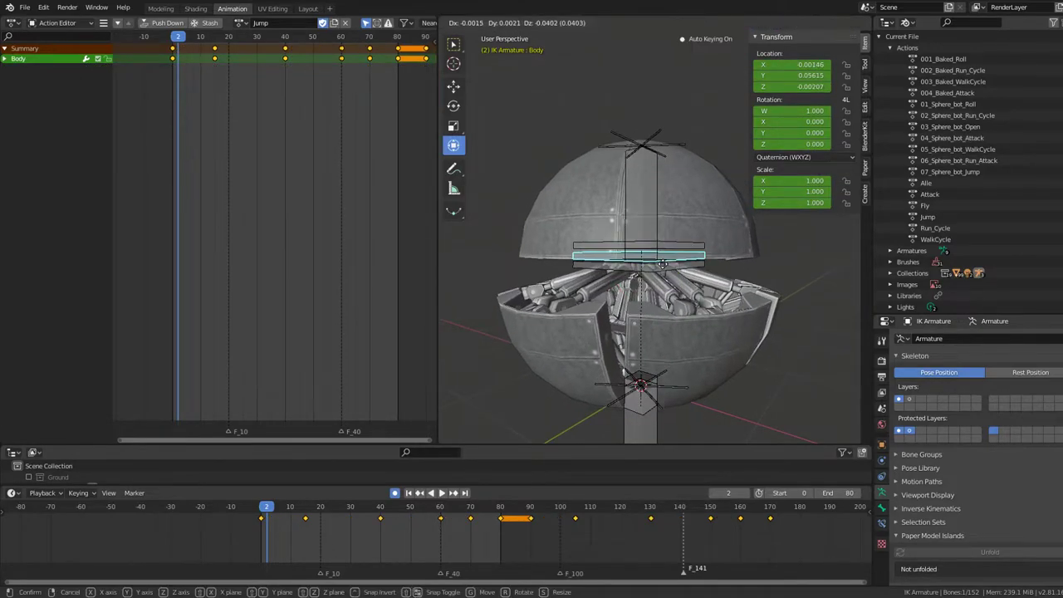
{"action": "right_click", "coordinate": [665, 277]}
{"action": "key", "text": "space"}
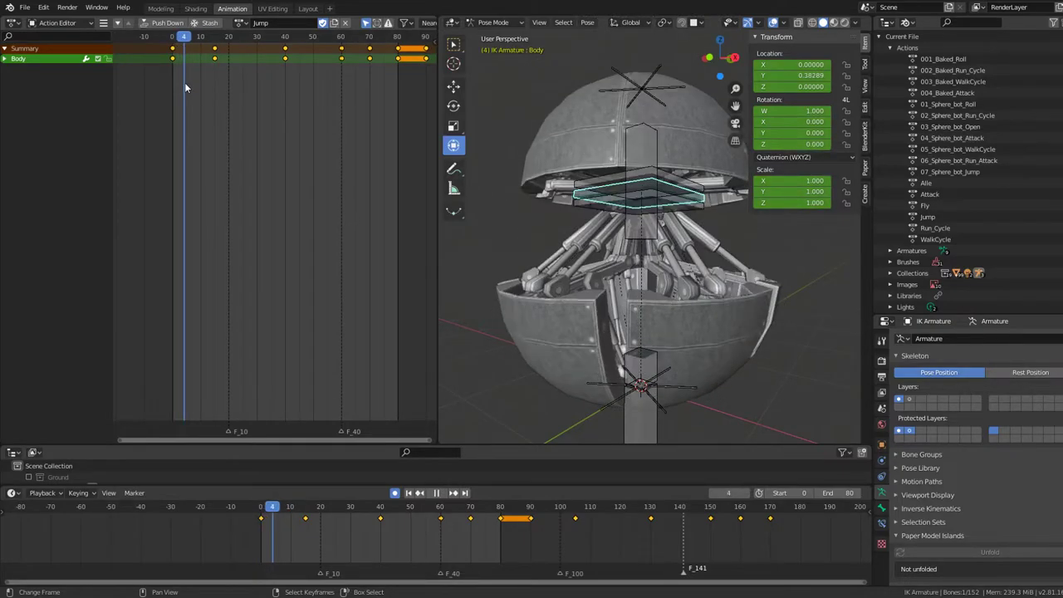
{"action": "key", "text": "KP_1"}
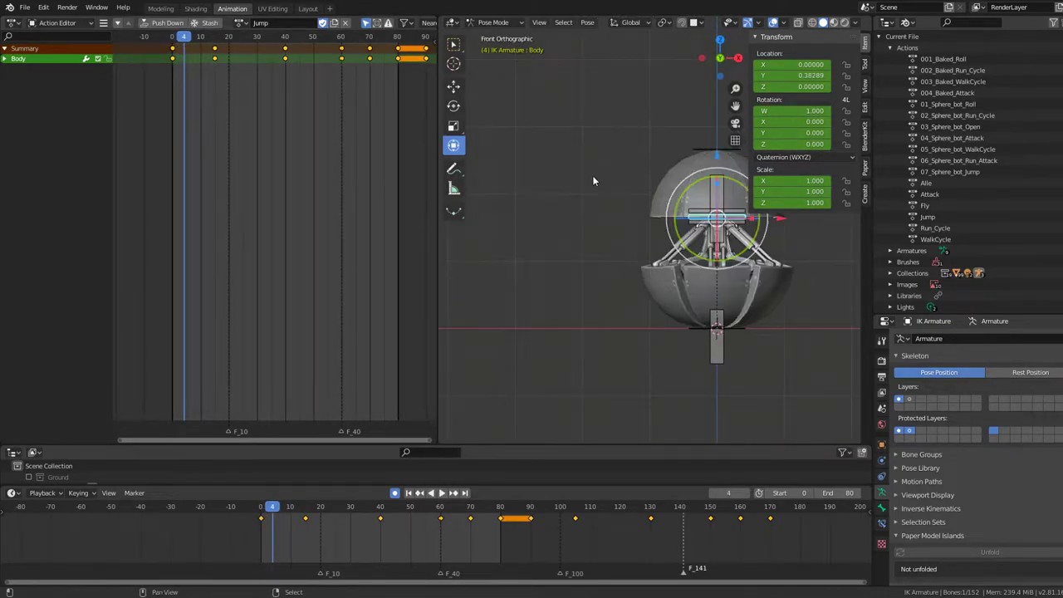
{"action": "key", "text": "KP_Decimal"}
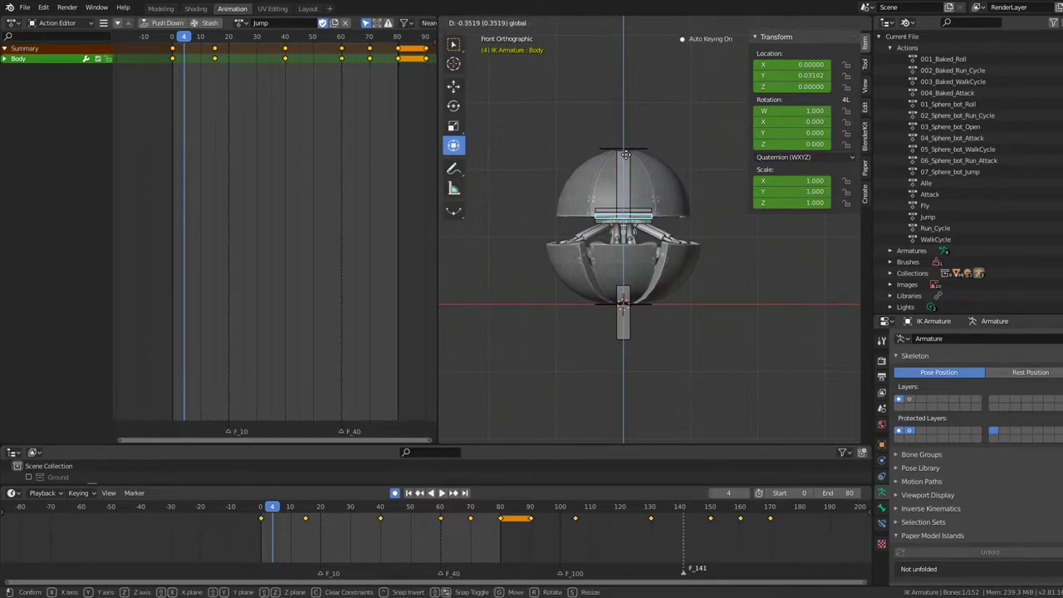
{"action": "right_click", "coordinate": [625, 154]}
{"action": "scroll", "coordinate": [249, 137], "scroll_direction": "up", "scroll_amount": 2}
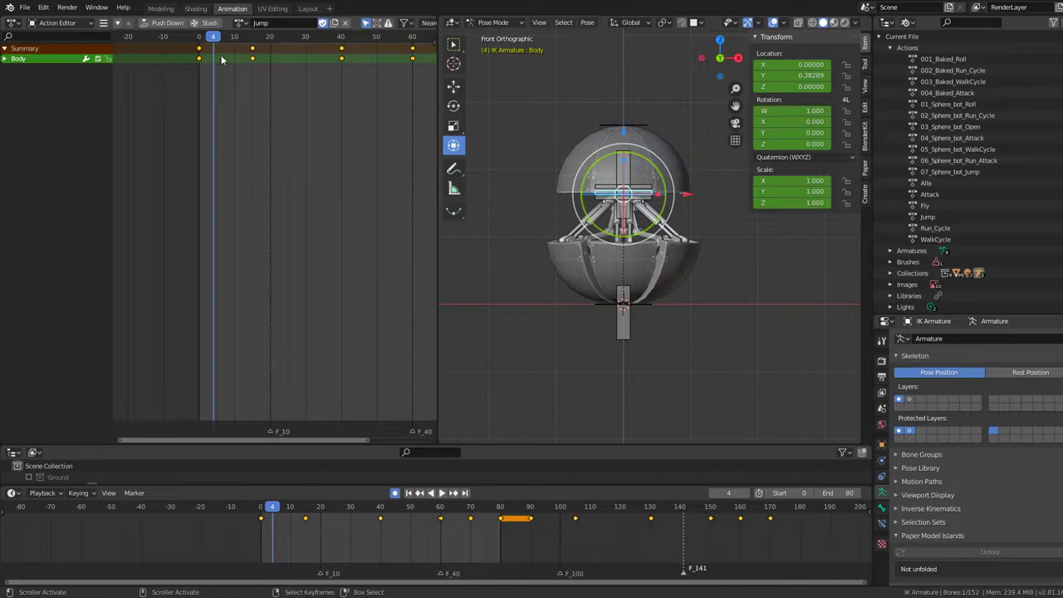
Lower the Body bone at frame 5 to auto-key it, then scrub through and play the jump.
{"action": "key", "text": "shift+Left"}
{"action": "key", "text": "Right"}
{"action": "key", "text": "Right"}
{"action": "key", "text": "Right"}
{"action": "key", "text": "Right"}
{"action": "key", "text": "Right"}
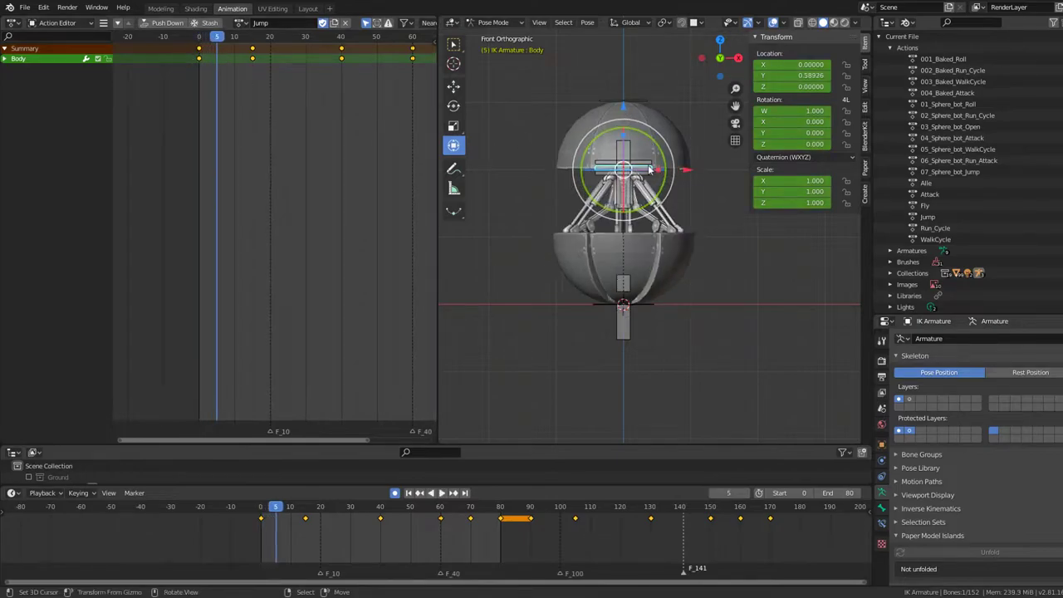
{"action": "left_click_drag", "start_coordinate": [623, 105], "coordinate": [623, 150]}
{"action": "key", "text": "Left"}
{"action": "key", "text": "Left"}
{"action": "key", "text": "Left"}
{"action": "key", "text": "Left"}
{"action": "key", "text": "Left"}
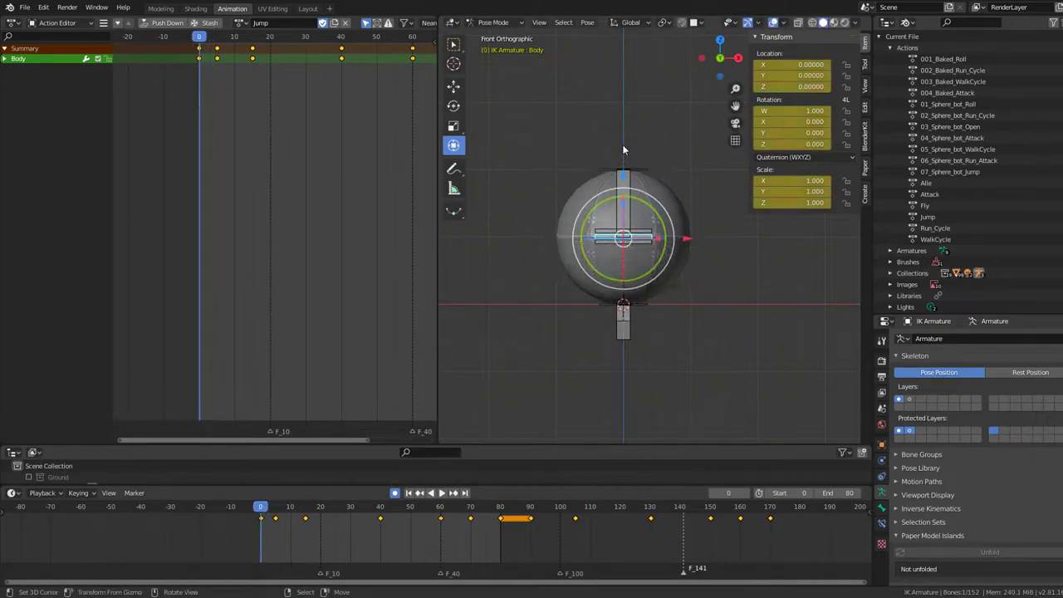
{"action": "key", "text": "Right"}
{"action": "key", "text": "Right"}
{"action": "key", "text": "Right"}
{"action": "key", "text": "Right"}
{"action": "key", "text": "Right"}
{"action": "key", "text": "Right"}
{"action": "key", "text": "Right"}
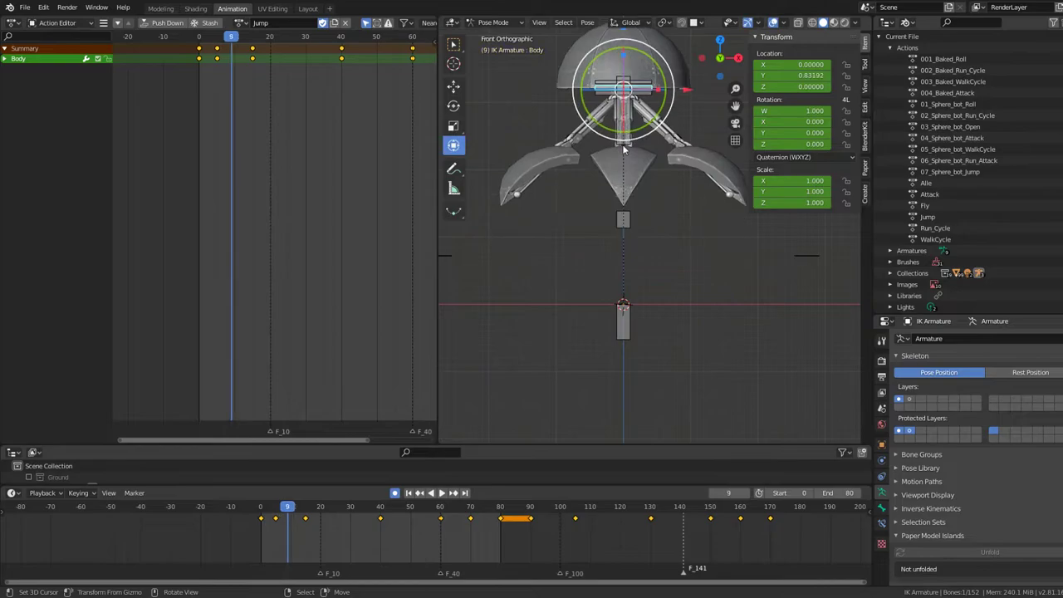
{"action": "key", "text": "Left"}
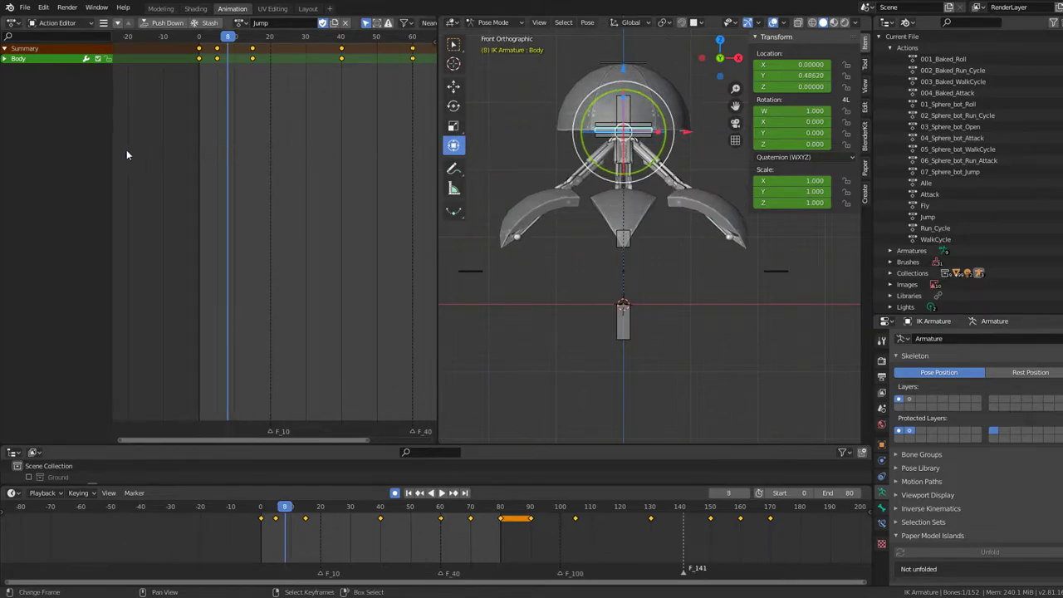
{"action": "key", "text": "shift+Left"}
{"action": "mouse_move", "coordinate": [581, 249]}
{"action": "middle_mouse_down"}
{"action": "mouse_move", "coordinate": [636, 273]}
{"action": "mouse_move", "coordinate": [610, 301]}
{"action": "middle_mouse_up"}
{"action": "key", "text": "space"}
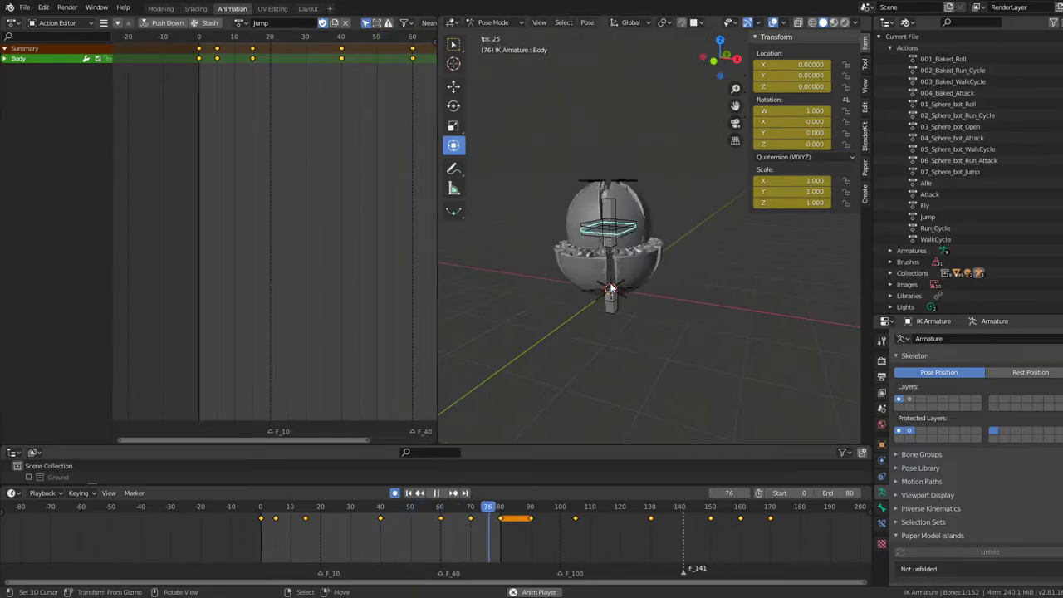
Select all bones and insert keyframes for them at frame 80.
{"action": "mouse_move", "coordinate": [610, 288]}
{"action": "middle_mouse_down"}
{"action": "mouse_move", "coordinate": [662, 287]}
{"action": "mouse_move", "coordinate": [649, 256]}
{"action": "middle_mouse_up"}
{"action": "key", "text": "a"}
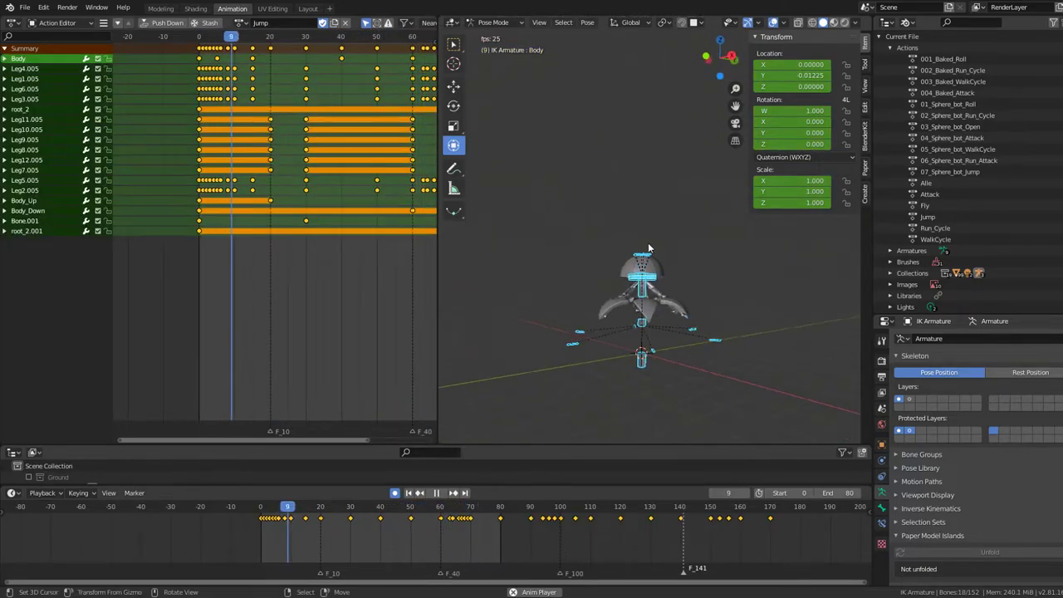
{"action": "scroll", "coordinate": [280, 180], "scroll_direction": "down", "scroll_amount": 2}
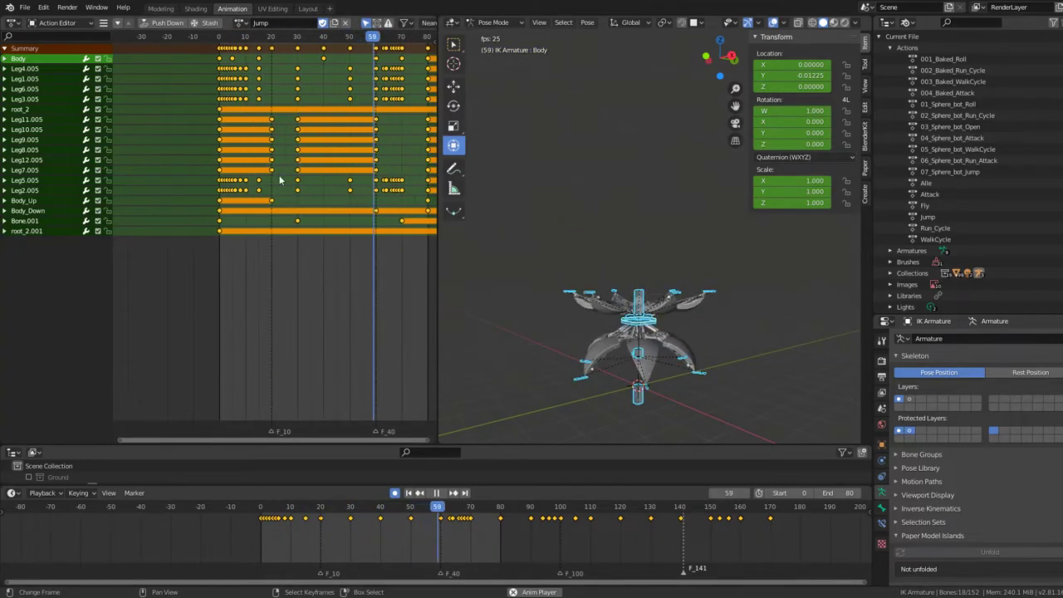
{"action": "scroll", "coordinate": [282, 187], "scroll_direction": "down", "scroll_amount": 3}
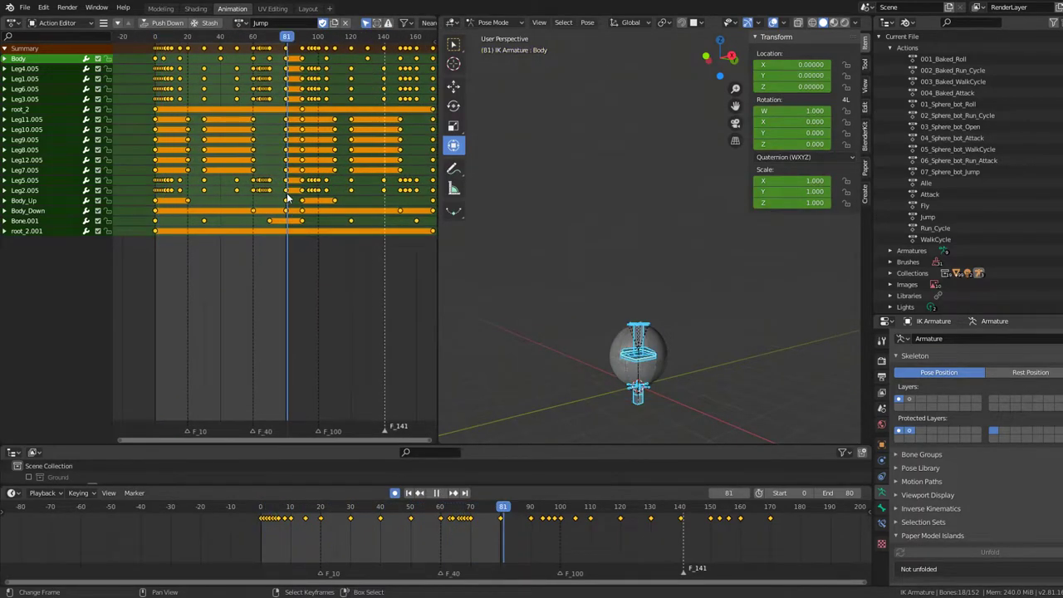
{"action": "key", "text": "Left"}
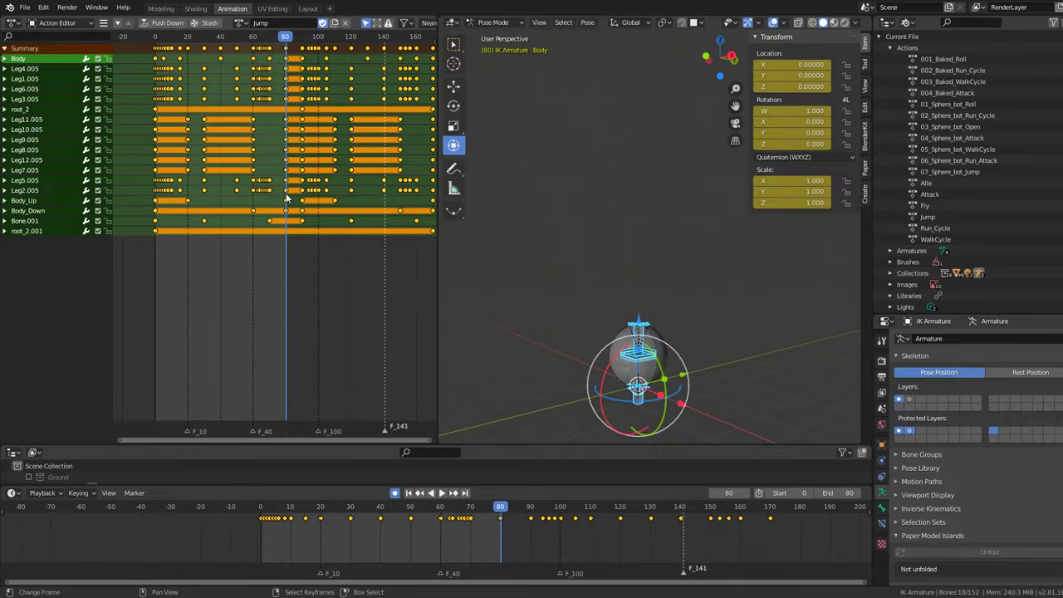
{"action": "key", "text": "i"}
{"action": "left_click", "coordinate": [285, 194]}
Delete all keyframes after frame 80 and play the trimmed jump.
{"action": "key", "text": "alt+a"}
{"action": "scroll", "coordinate": [333, 166], "scroll_direction": "down", "scroll_amount": 2}
{"action": "key", "text": "b"}
{"action": "left_click_drag", "start_coordinate": [365, 249], "coordinate": [257, 54]}
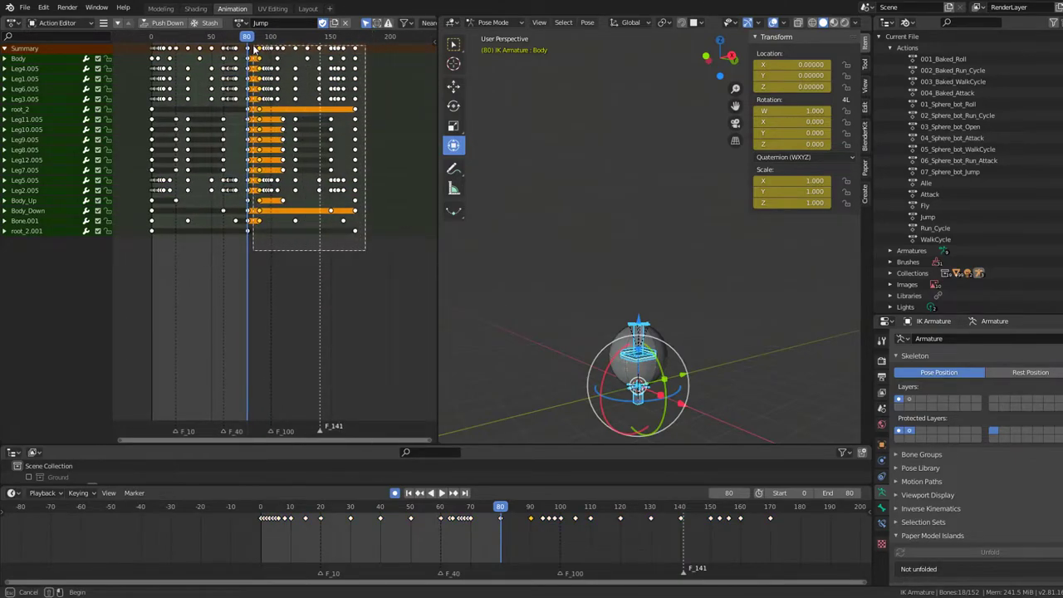
{"action": "key", "text": "x"}
{"action": "left_click", "coordinate": [330, 135]}
{"action": "key", "text": "space"}
{"action": "key", "text": "Home"}
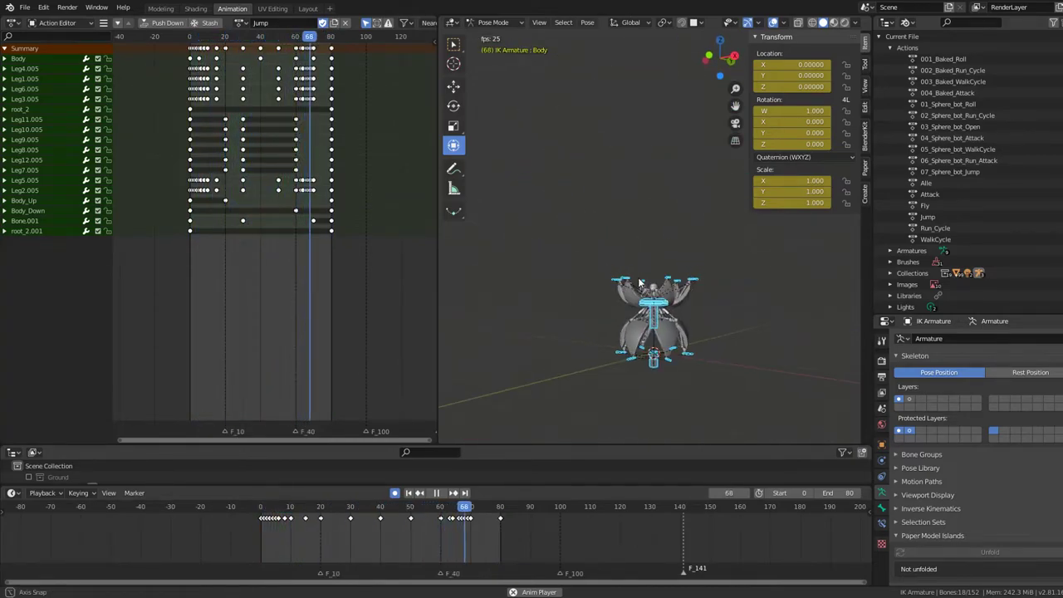
{"action": "key", "text": "space"}
Return to frame 0 and set the Outliner display mode to View Layer to list the collections.
{"action": "key", "text": "shift+Left"}
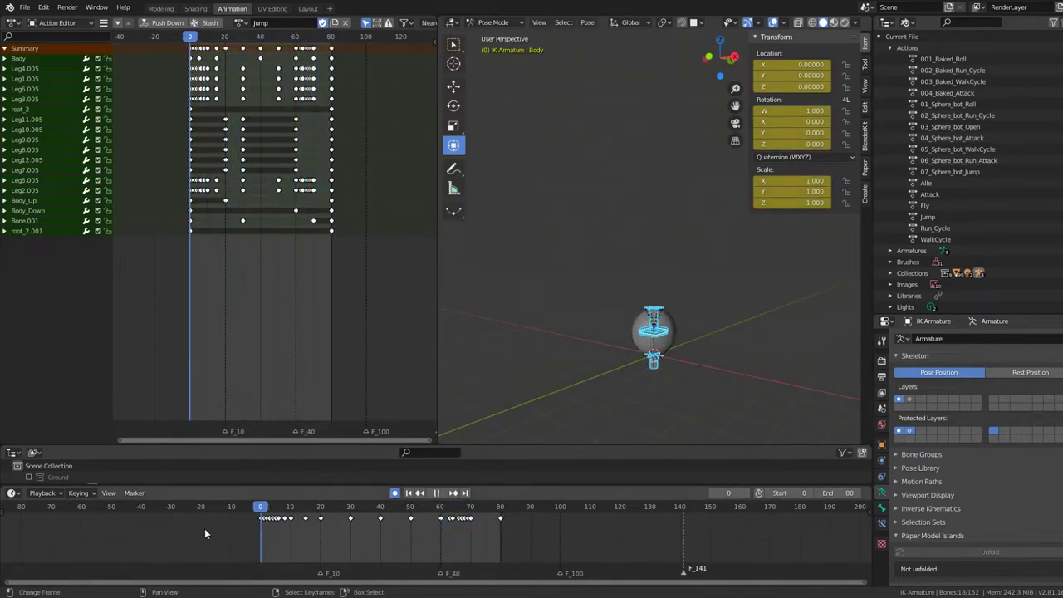
{"action": "mouse_move", "coordinate": [623, 299]}
{"action": "middle_mouse_down"}
{"action": "mouse_move", "coordinate": [644, 252]}
{"action": "mouse_move", "coordinate": [614, 249]}
{"action": "middle_mouse_up"}
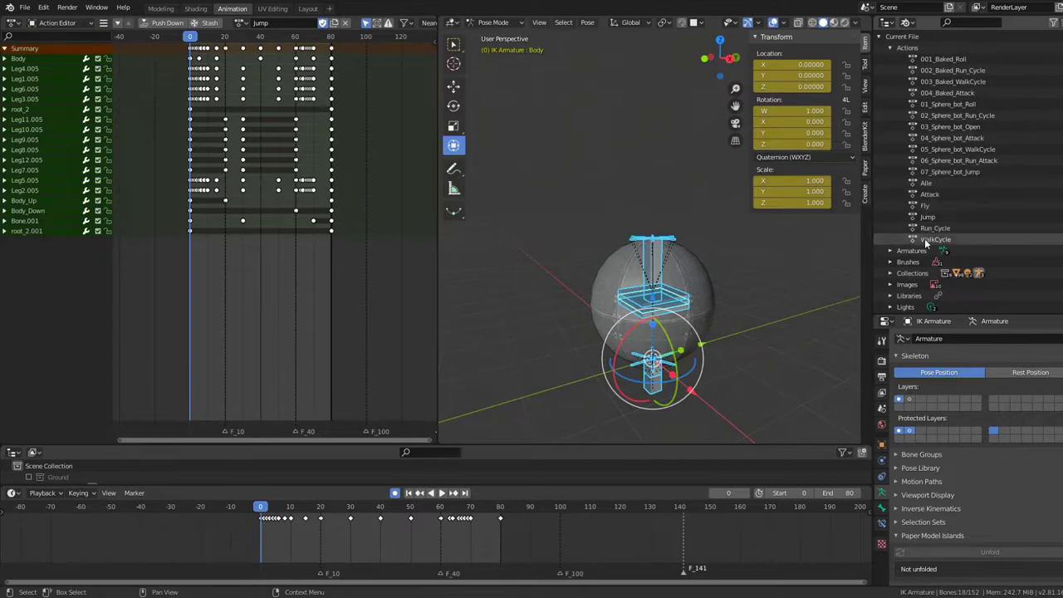
{"action": "left_click", "coordinate": [889, 47]}
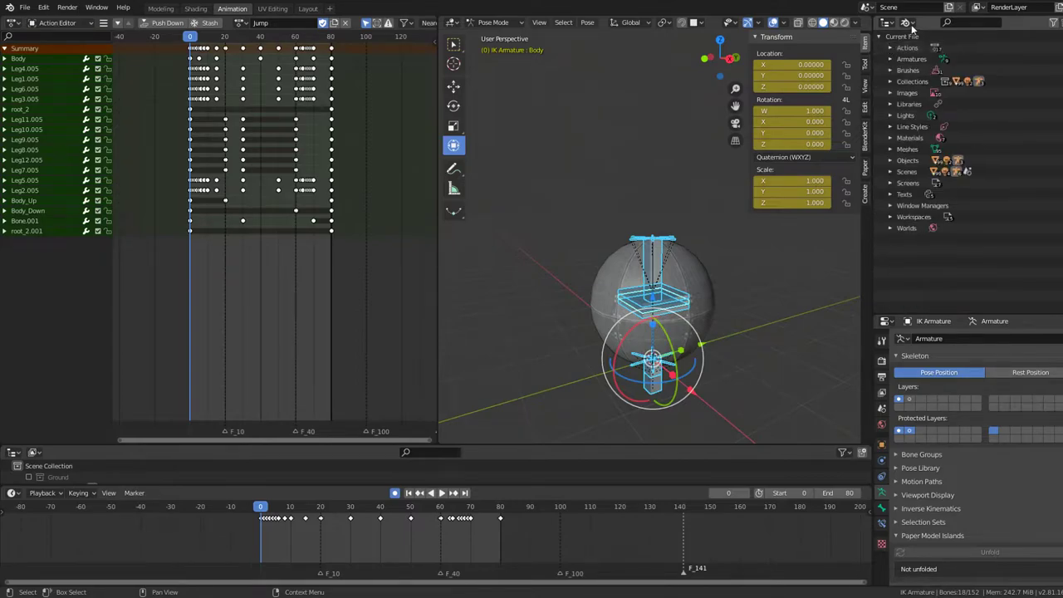
{"action": "left_click", "coordinate": [910, 24]}
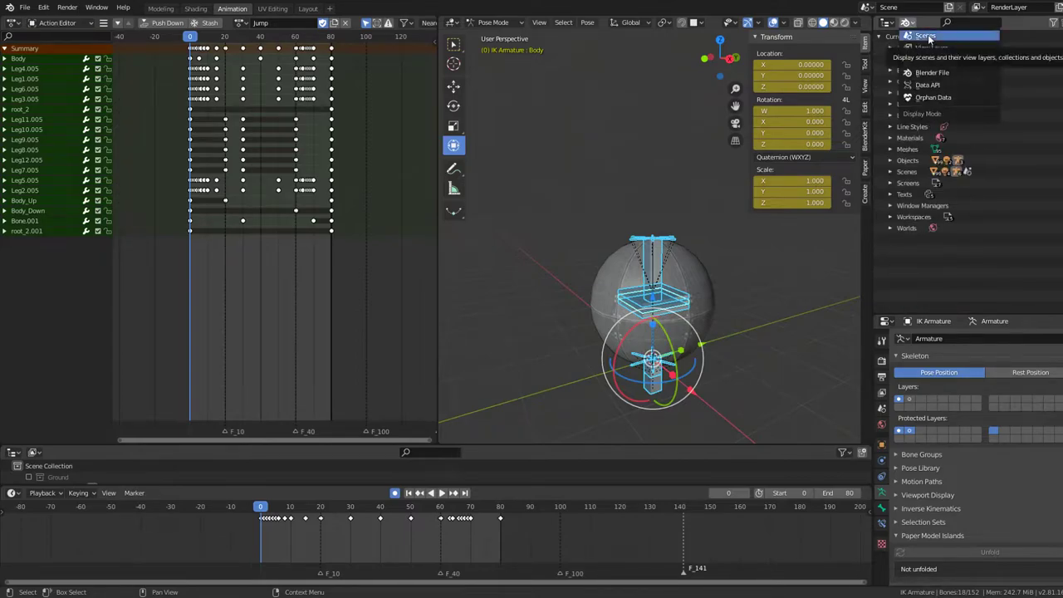
{"action": "left_click", "coordinate": [926, 48]}
Exclude Rig IK and Sphere_Bot, include and expand Baked_Actions, and open Armature_IK's action list.
{"action": "left_click", "coordinate": [902, 60]}
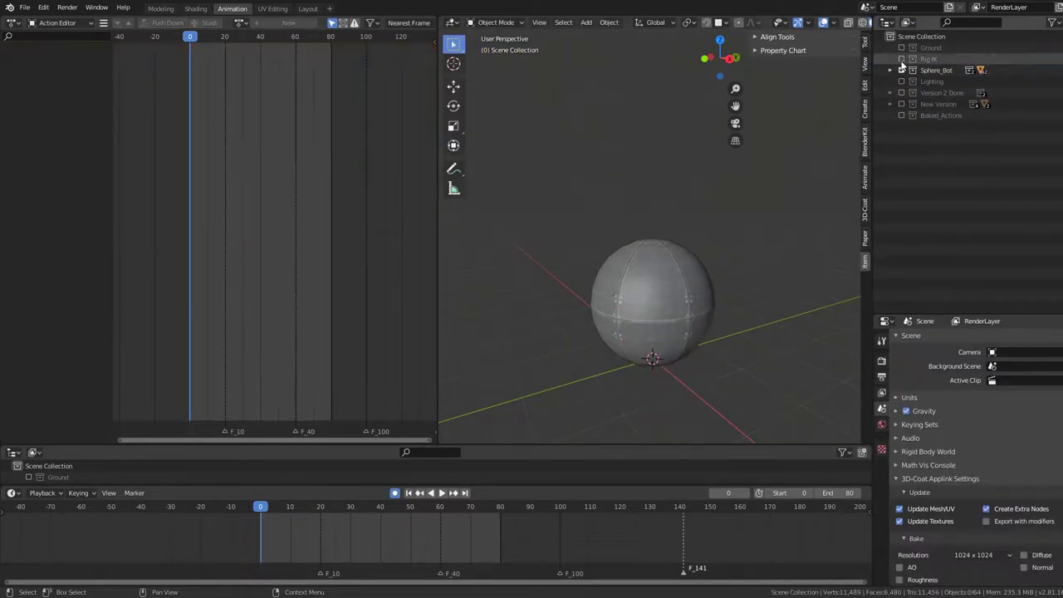
{"action": "left_click", "coordinate": [902, 70]}
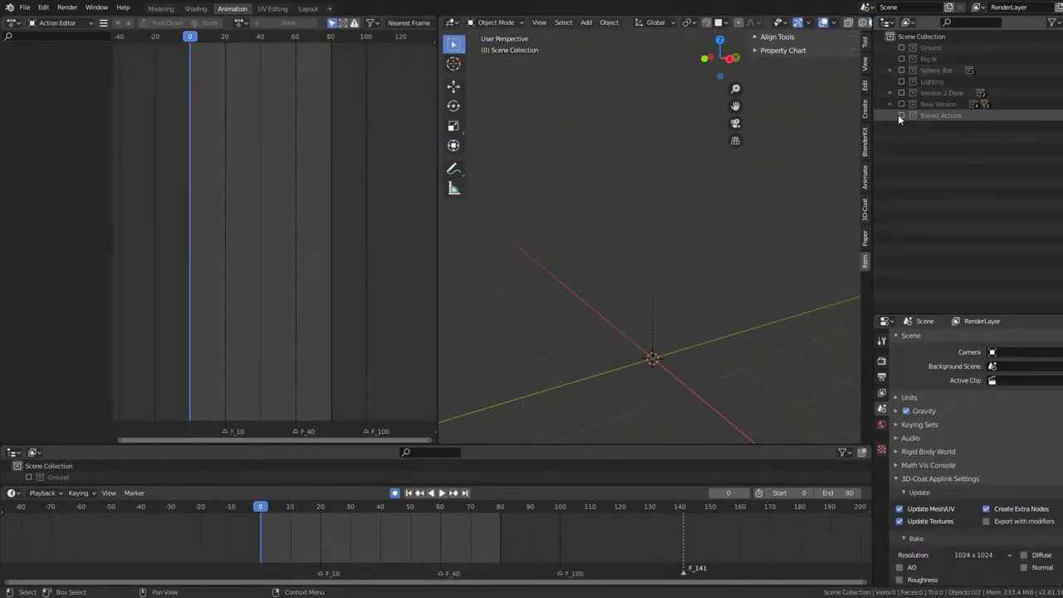
{"action": "left_click", "coordinate": [902, 116]}
{"action": "left_click", "coordinate": [950, 137]}
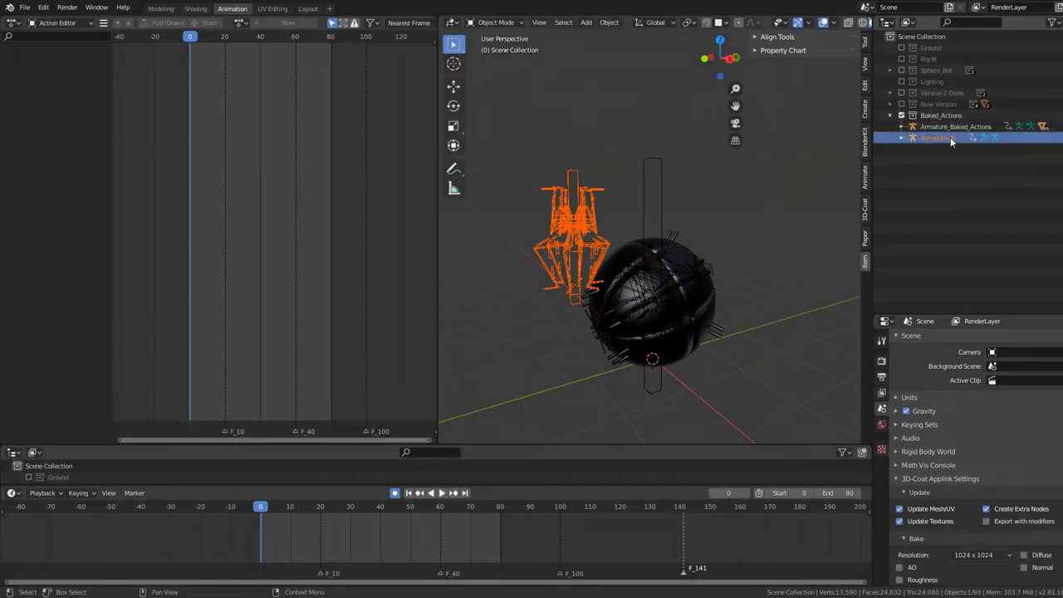
{"action": "left_click", "coordinate": [955, 126]}
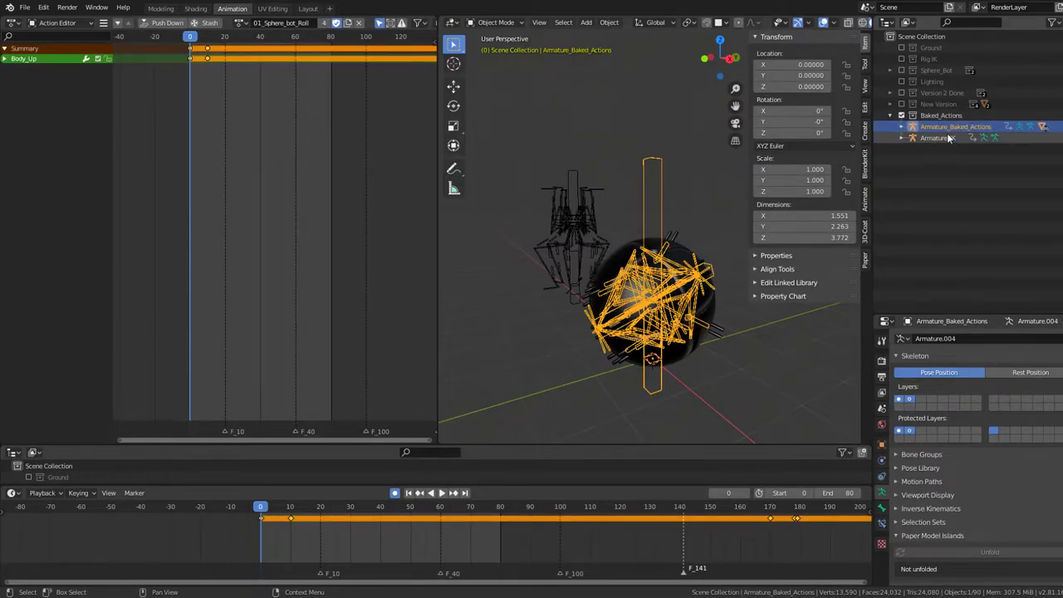
{"action": "left_click", "coordinate": [949, 138]}
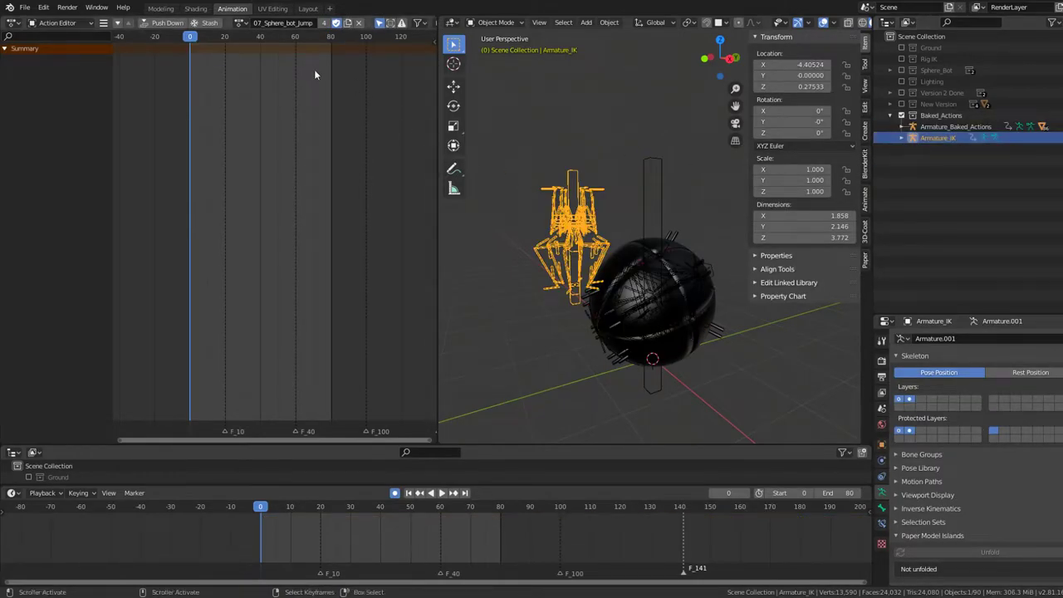
{"action": "left_click", "coordinate": [242, 23]}
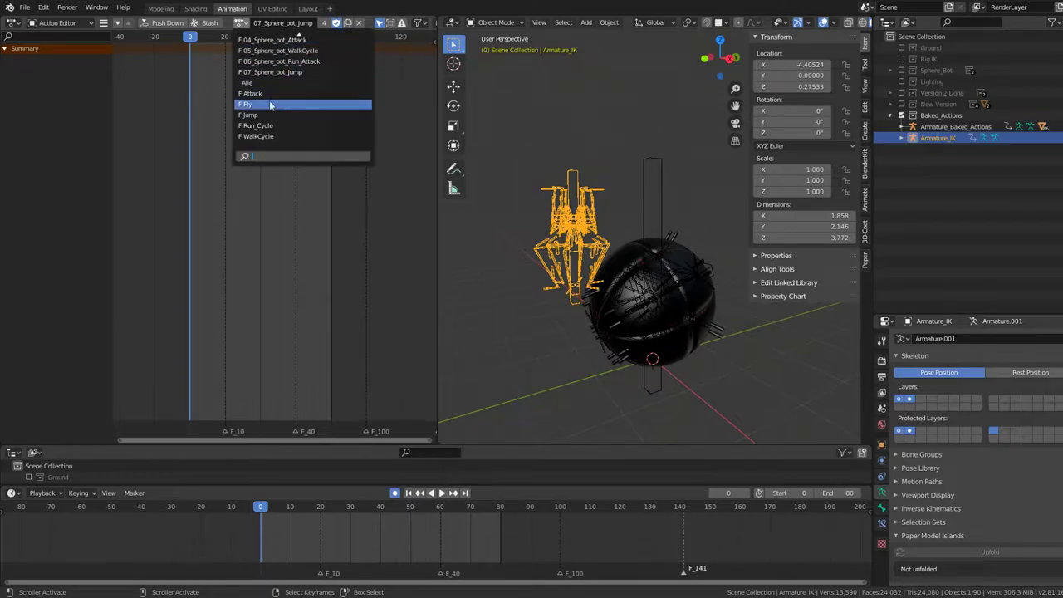
Assign Fly, duplicate the armature above the original as Armature_IK.001, and delete its Object Transforms keys.
{"action": "left_click", "coordinate": [270, 105]}
{"action": "middle_click_drag", "start_coordinate": [581, 274], "coordinate": [633, 293]}
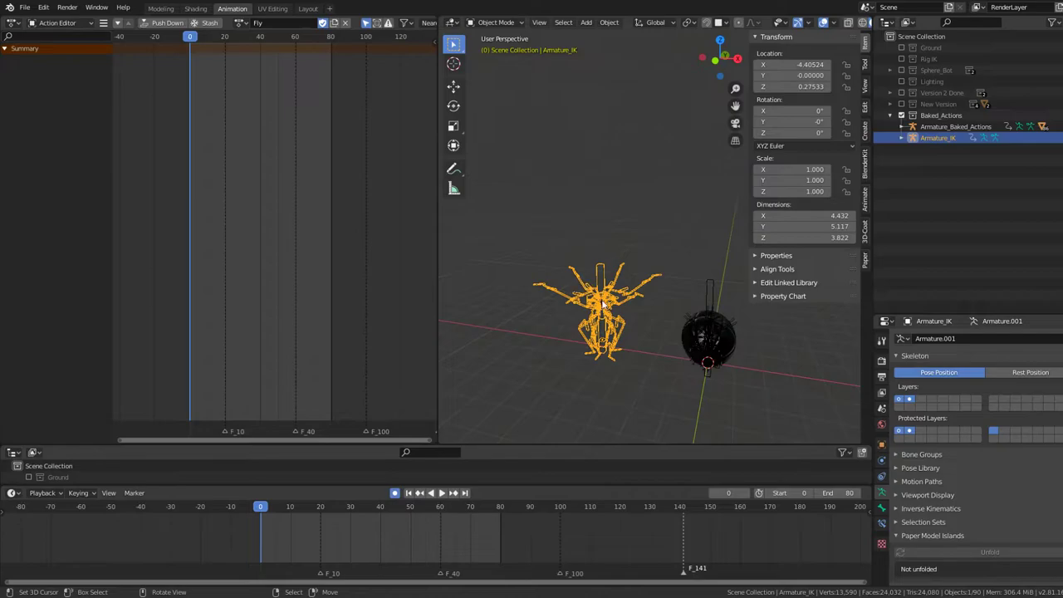
{"action": "key", "text": "shift+d"}
{"action": "left_click", "coordinate": [498, 166]}
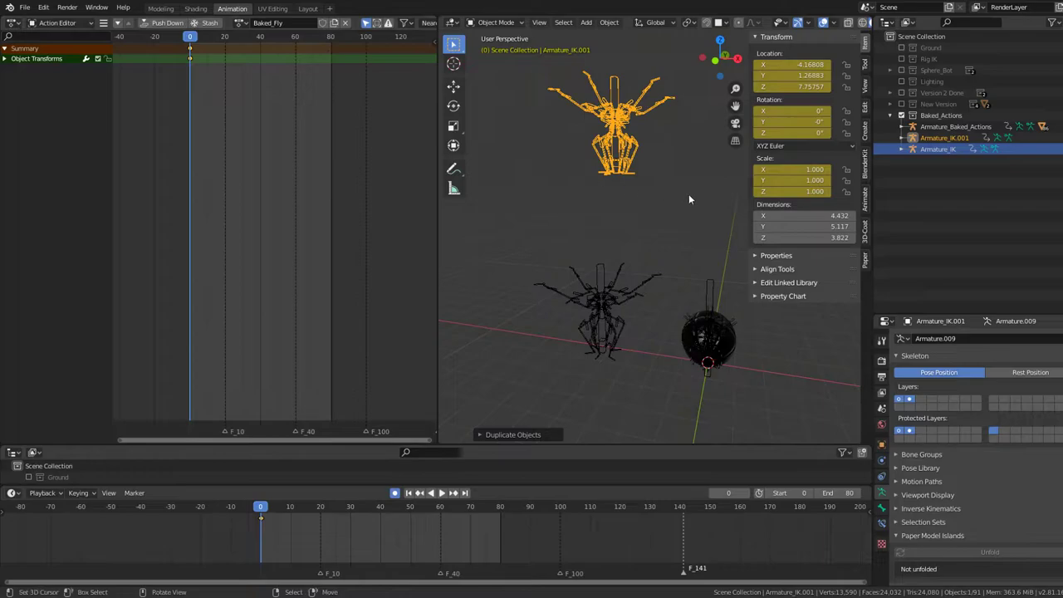
{"action": "middle_click_drag", "start_coordinate": [713, 260], "coordinate": [666, 231]}
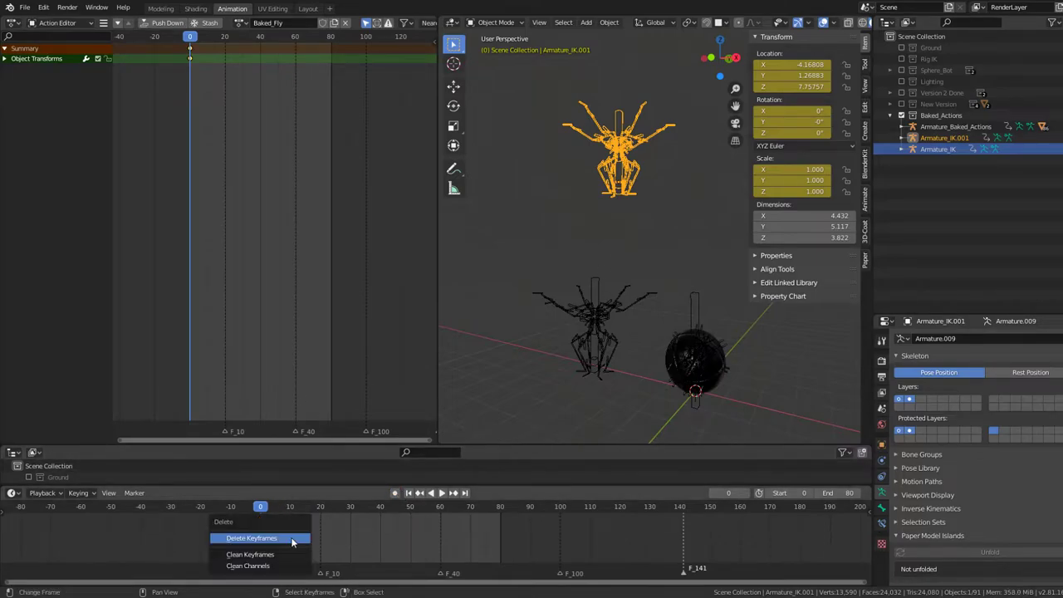
{"action": "left_click", "coordinate": [292, 542]}
{"action": "key", "text": "space"}
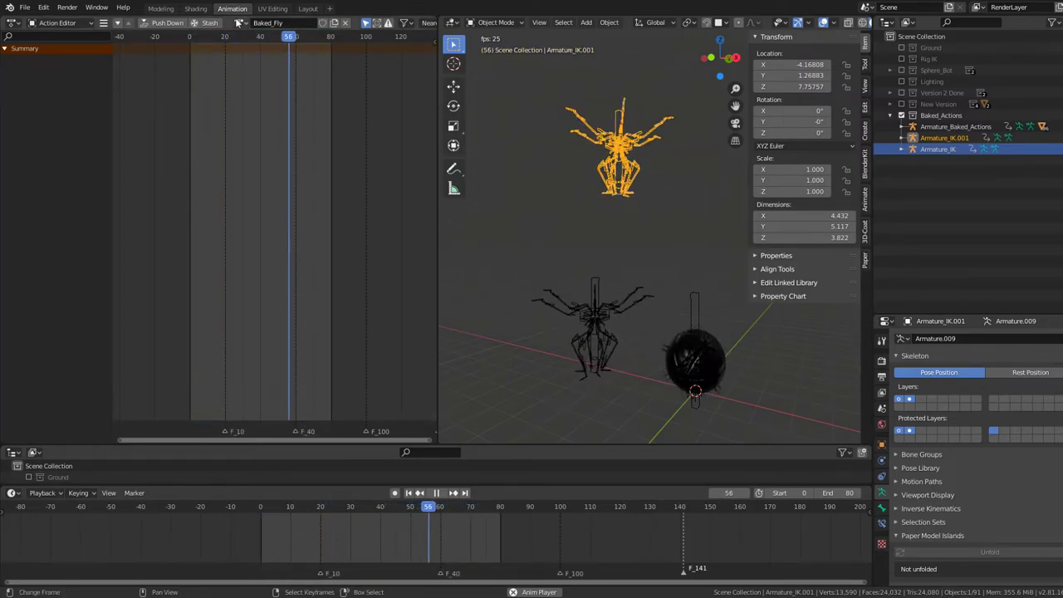
In Pose Mode, select all bones and set the scene end frame to 30.
{"action": "left_click", "coordinate": [495, 22]}
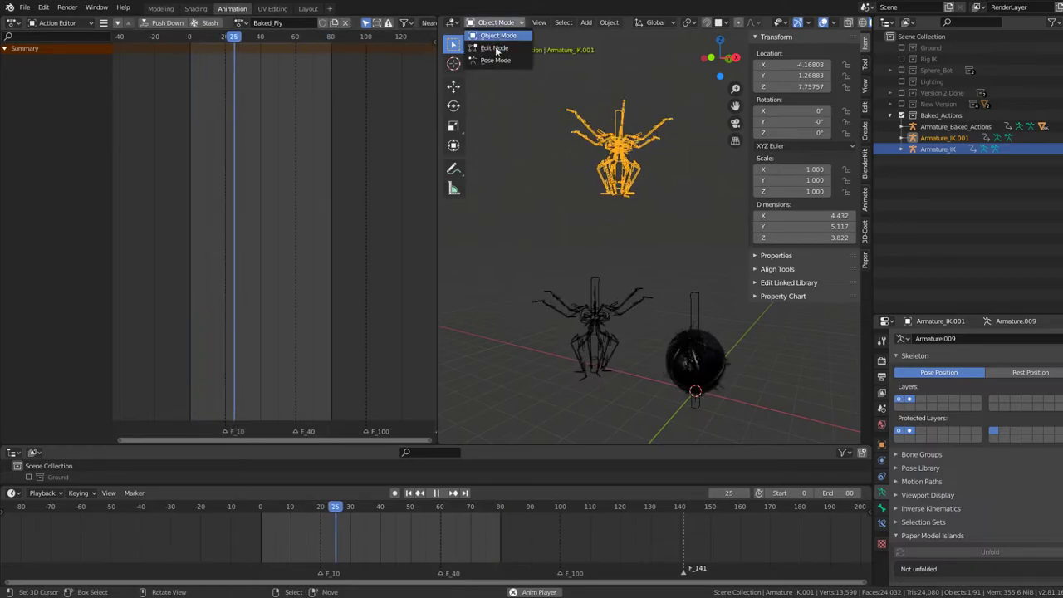
{"action": "left_click", "coordinate": [495, 59]}
{"action": "key", "text": "a"}
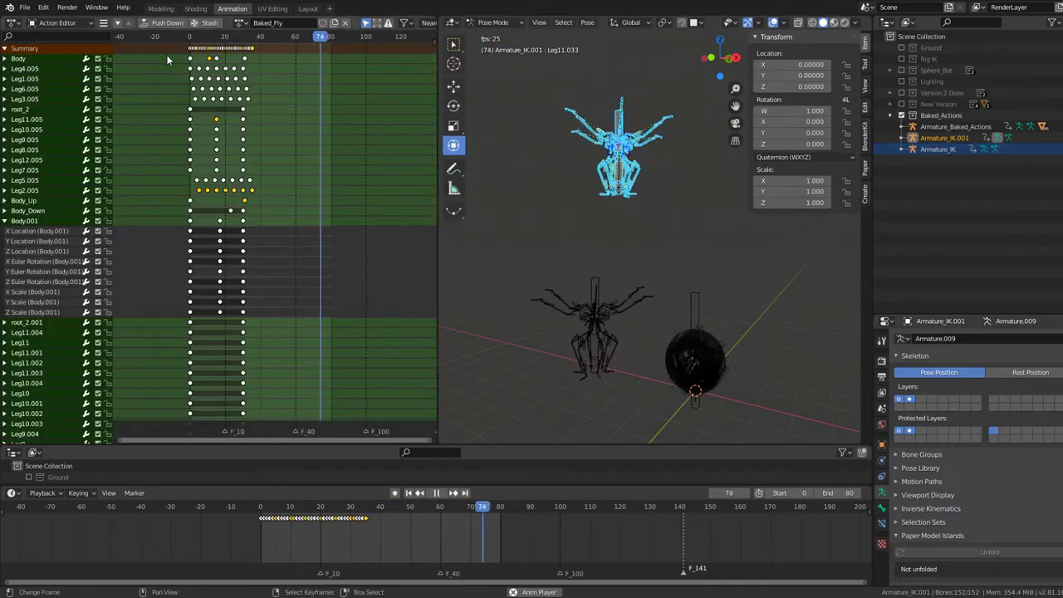
{"action": "scroll", "coordinate": [320, 170], "scroll_direction": "up", "scroll_amount": 1}
{"action": "scroll", "coordinate": [320, 170], "scroll_direction": "up", "scroll_amount": 1}
{"action": "scroll", "coordinate": [320, 170], "scroll_direction": "up", "scroll_amount": 3}
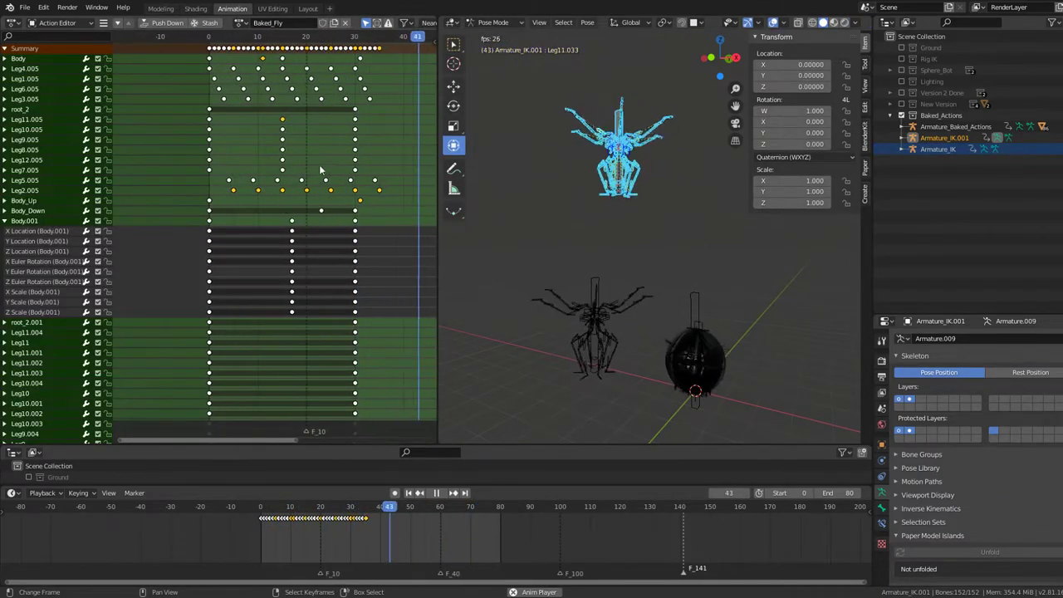
{"action": "scroll", "coordinate": [320, 170], "scroll_direction": "up", "scroll_amount": 1}
{"action": "left_click", "coordinate": [375, 164]}
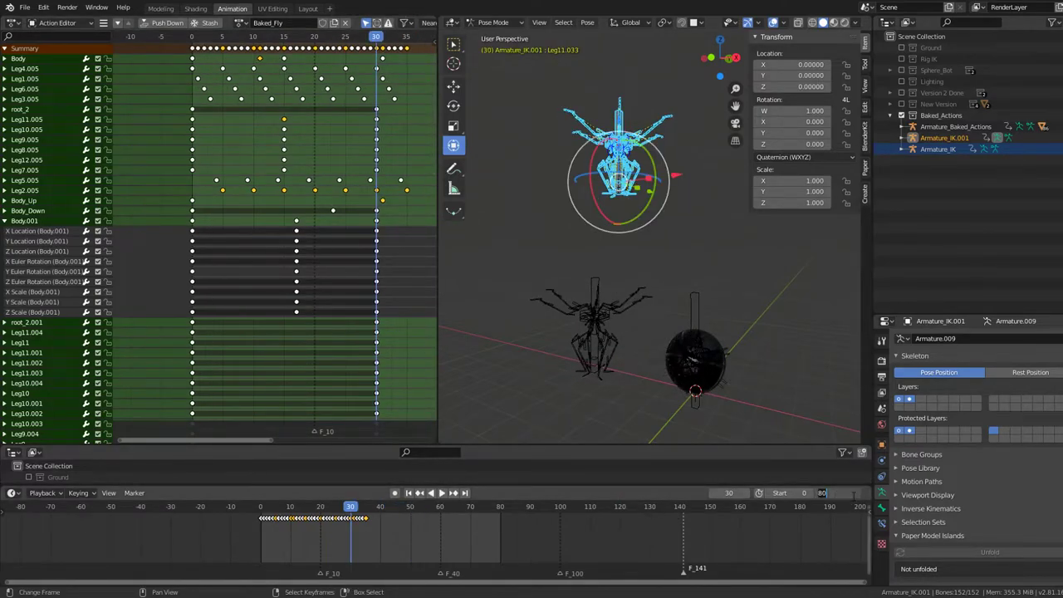
{"action": "type", "text": "30"}
{"action": "key", "text": "space"}
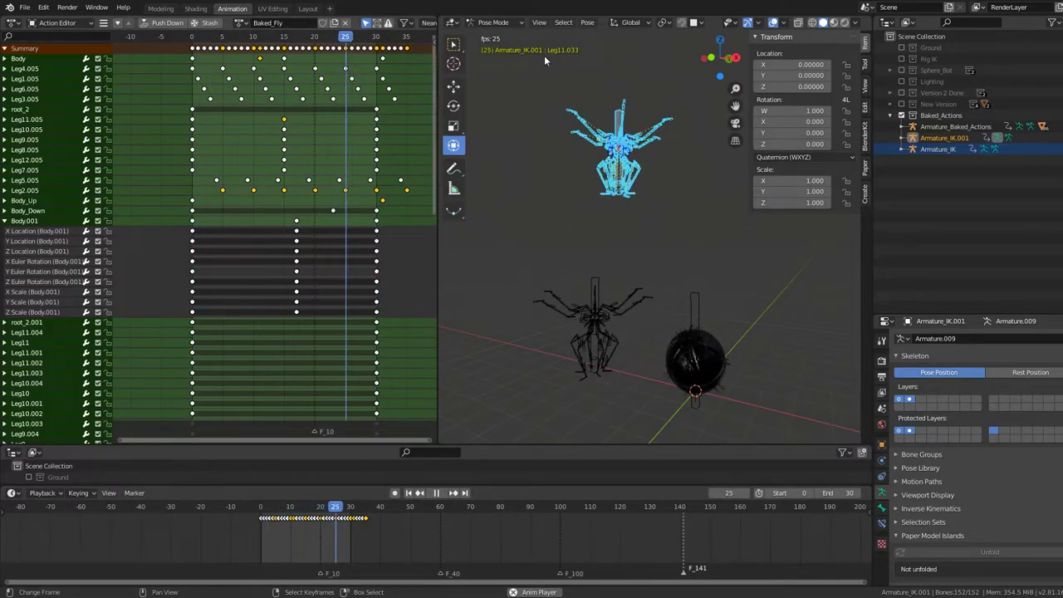
Bake the pose into Baked_Fly over frames 0–30 with frame step 2, then play it.
{"action": "left_click", "coordinate": [493, 22]}
{"action": "left_click", "coordinate": [499, 36]}
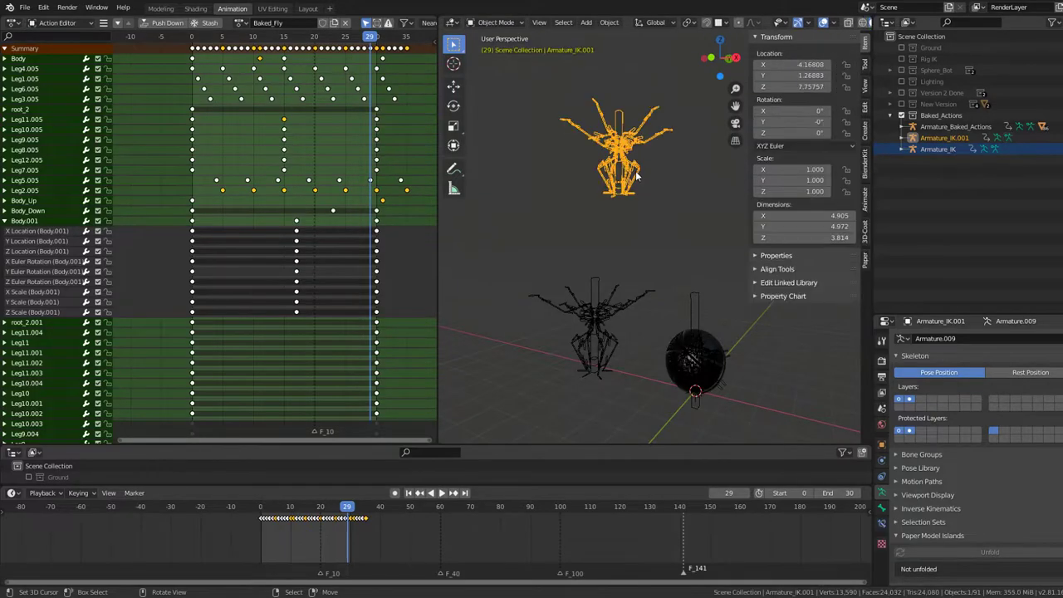
{"action": "left_click", "coordinate": [502, 61]}
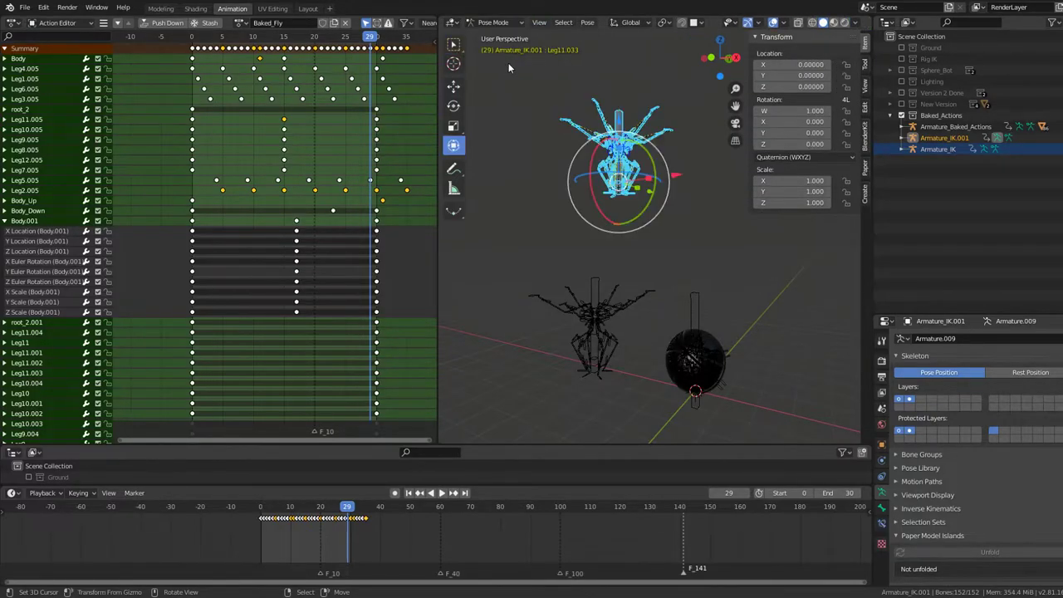
{"action": "key", "text": "space"}
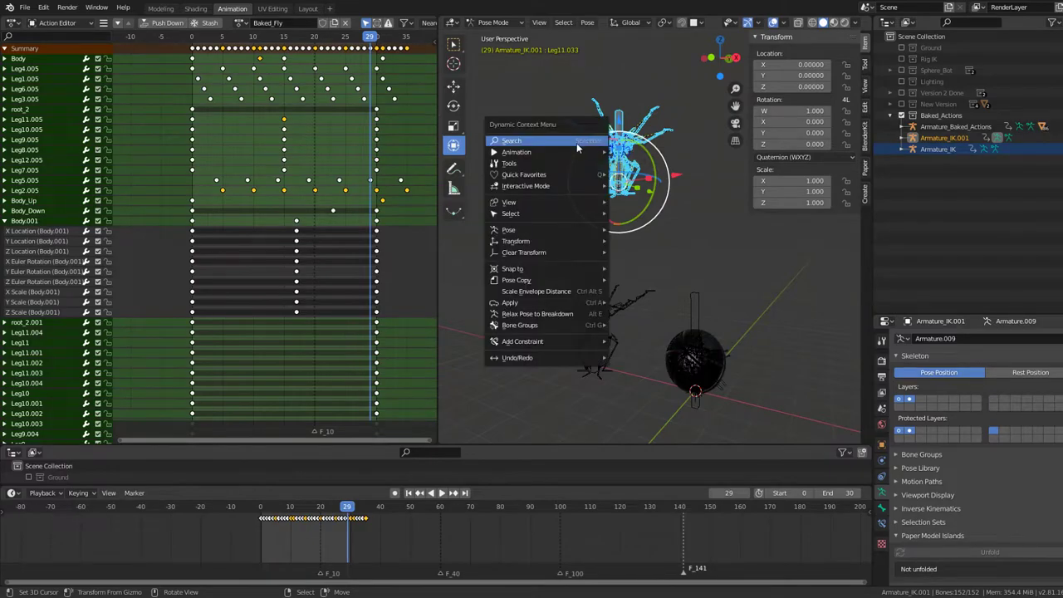
{"action": "left_click", "coordinate": [578, 144]}
{"action": "type", "text": "Bake Action"}
{"action": "key", "text": "Return"}
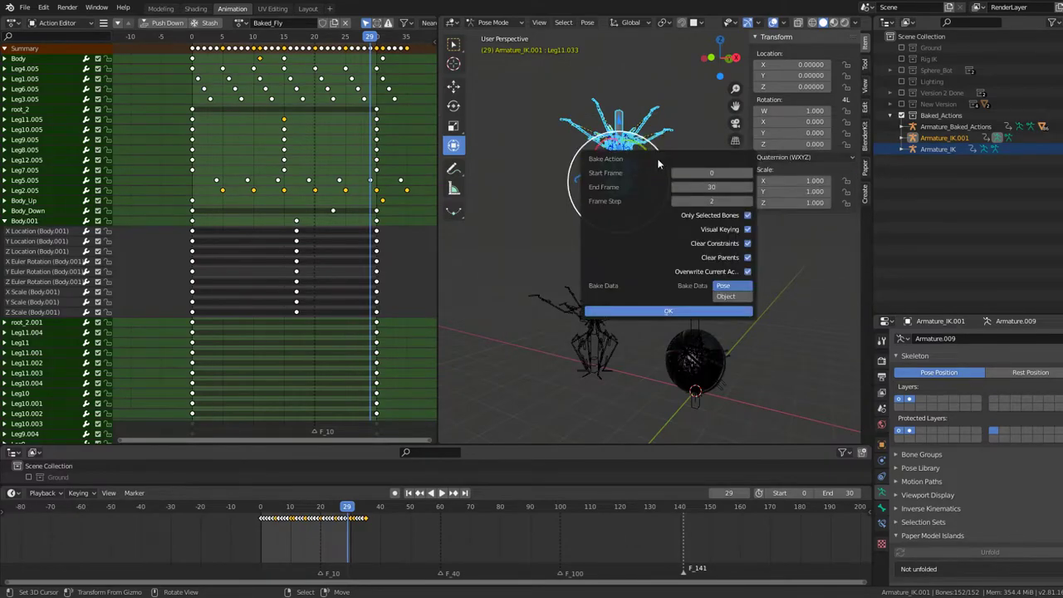
{"action": "left_click", "coordinate": [670, 310]}
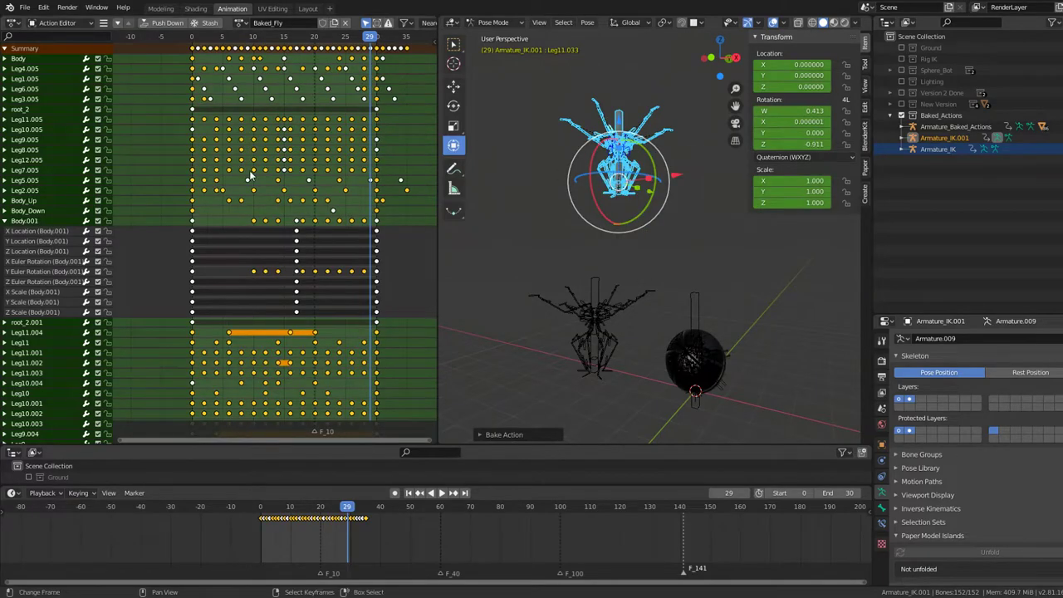
{"action": "key", "text": "space"}
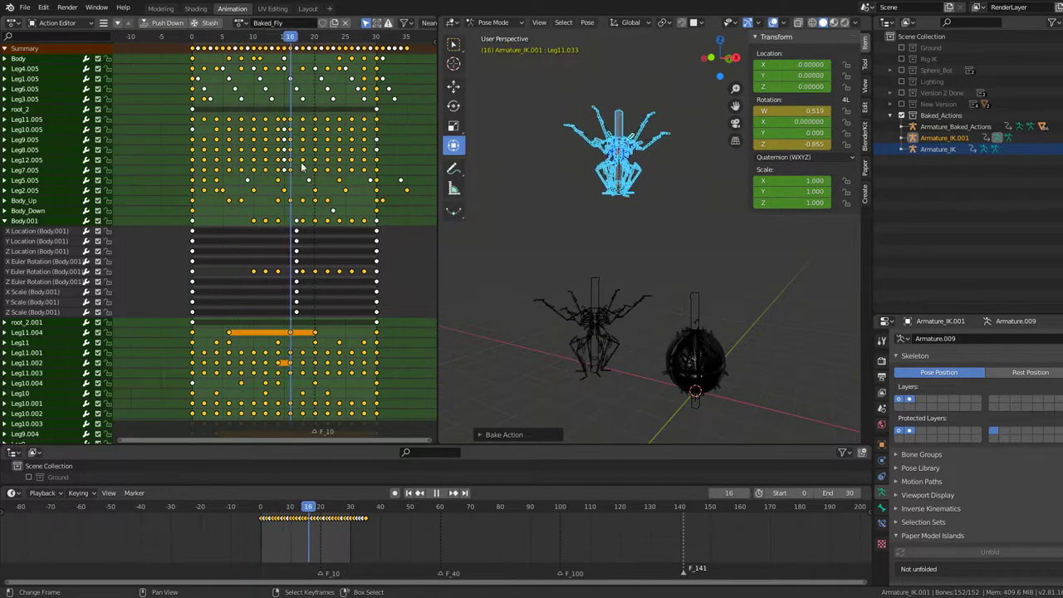
Select Armature_Baked_Actions, assign it the 005_Baked_Fly action, and play it.
{"action": "left_click", "coordinate": [693, 307]}
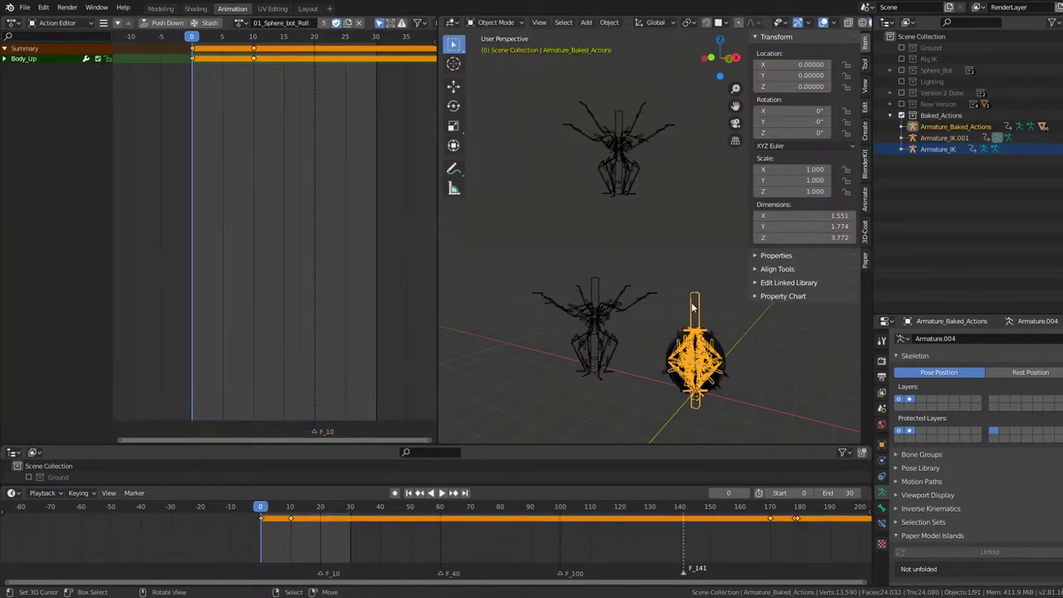
{"action": "left_click", "coordinate": [241, 23]}
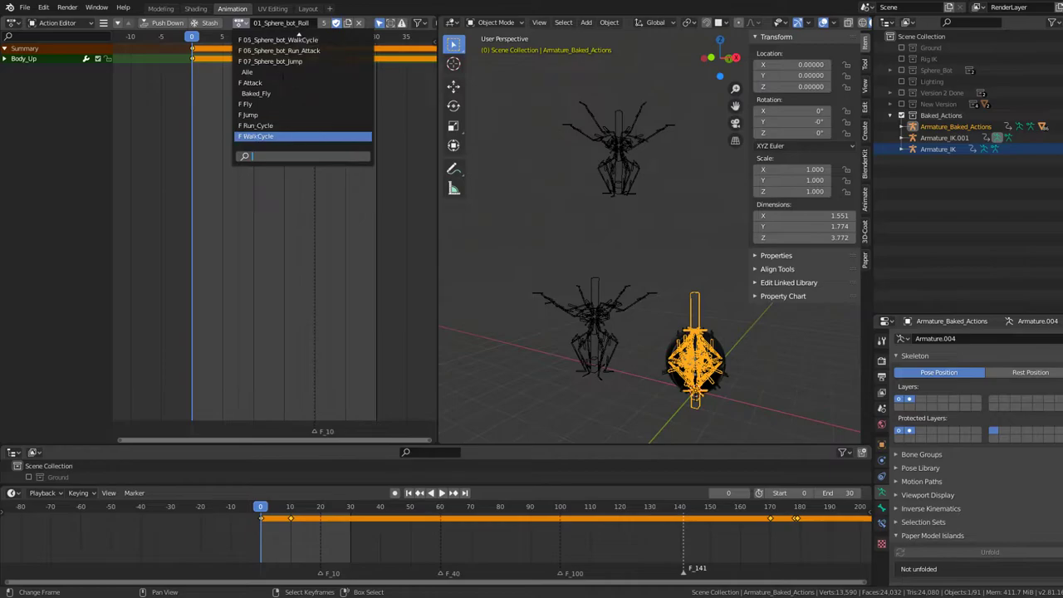
{"action": "left_click", "coordinate": [283, 92]}
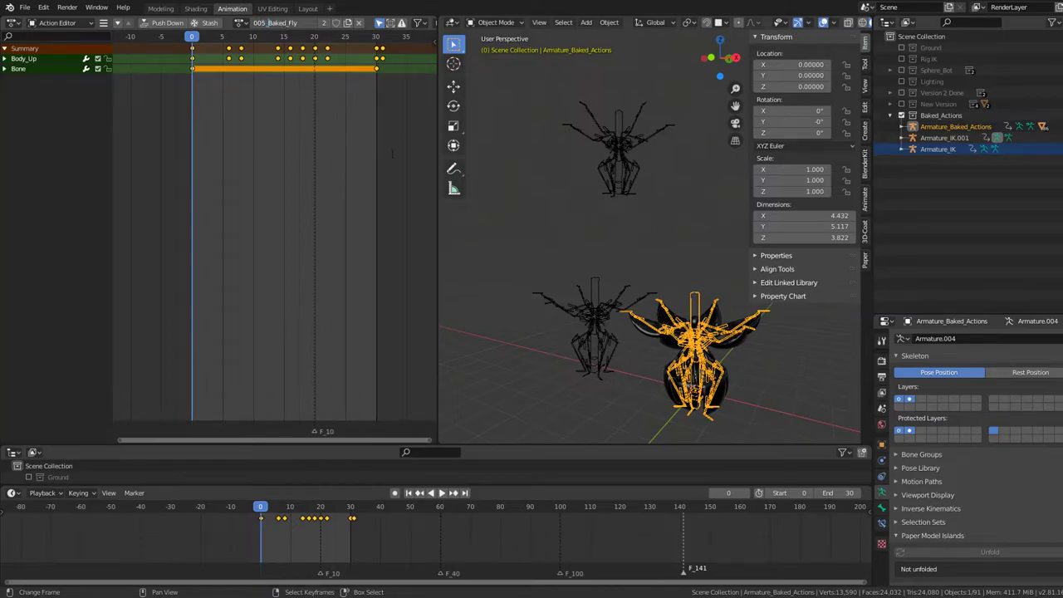
{"action": "left_click", "coordinate": [242, 23]}
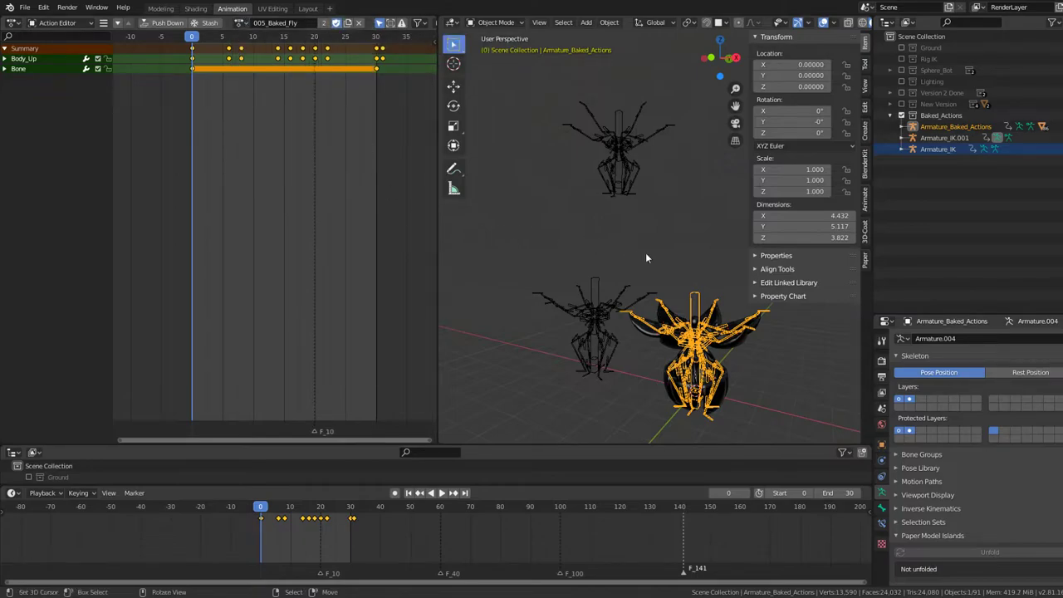
{"action": "key", "text": "space"}
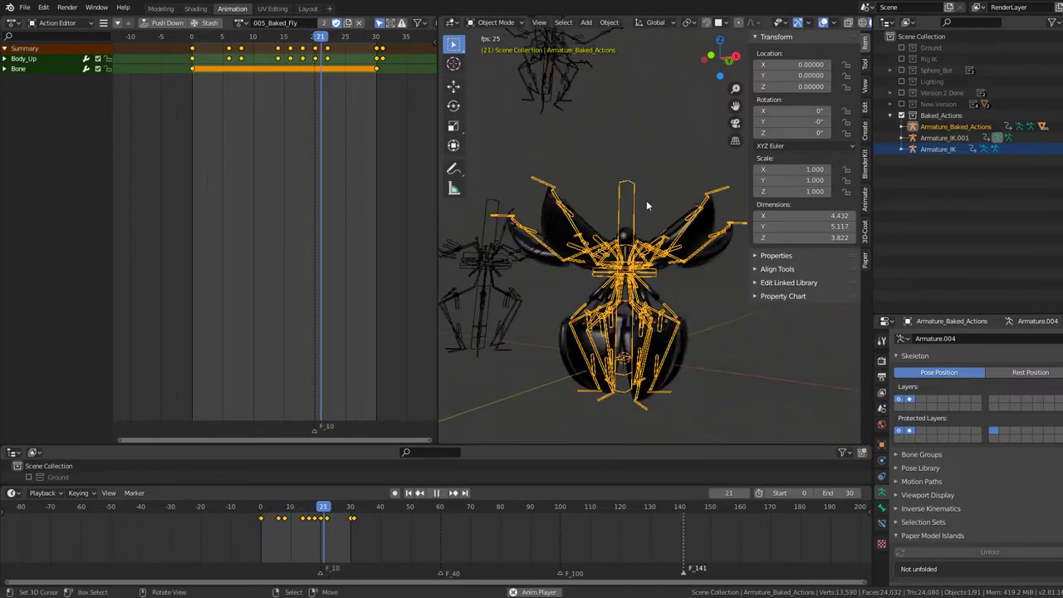
Frame the armatures in front view and make Armature_Baked_Actions active again.
{"action": "key", "text": "KP_1"}
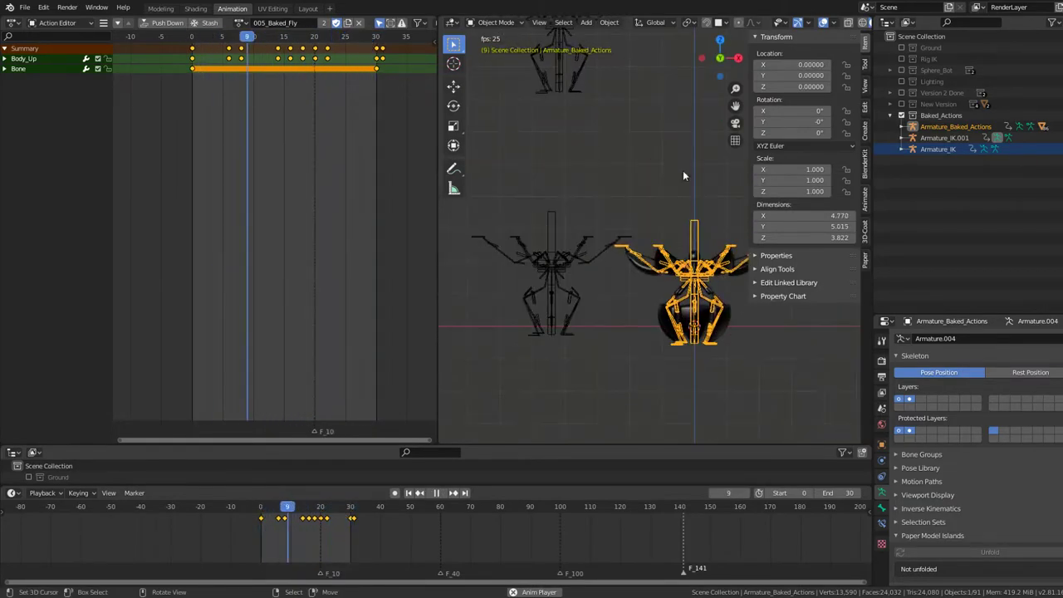
{"action": "key", "text": "KP_Decimal"}
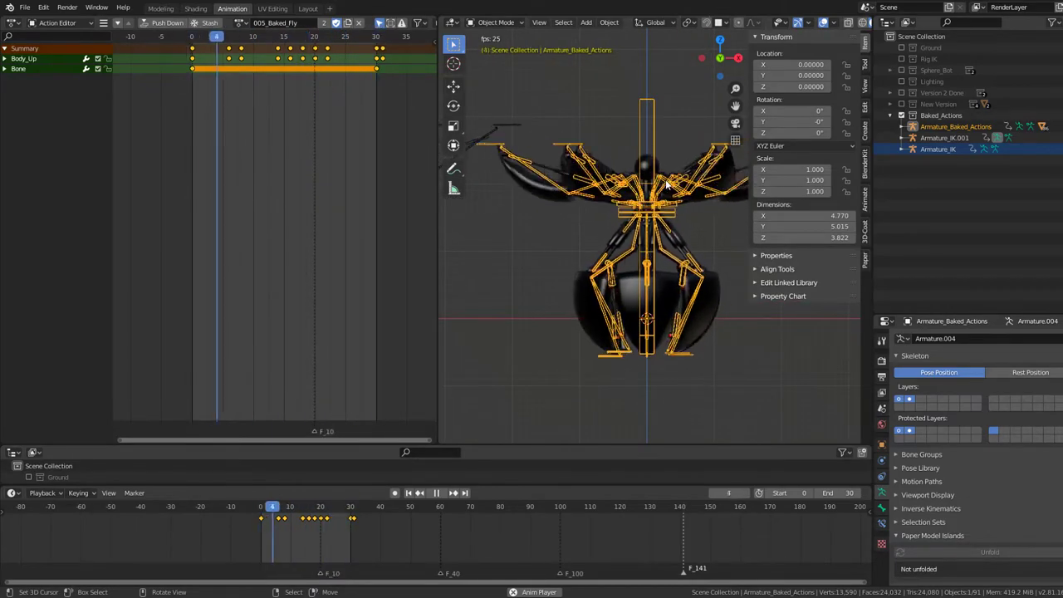
{"action": "key", "text": "KP_1"}
{"action": "key", "text": "Escape"}
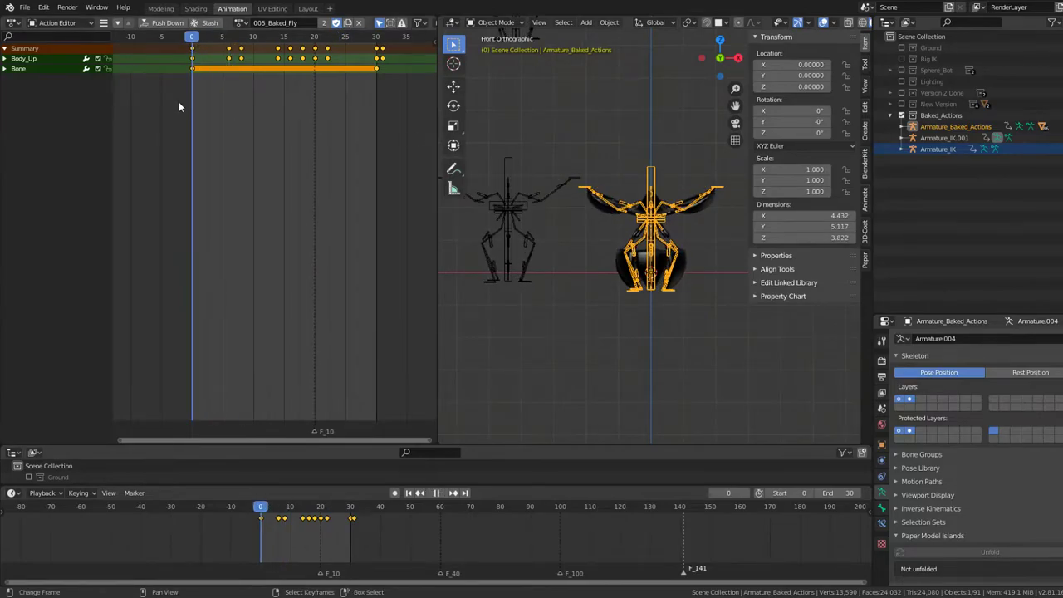
{"action": "key", "text": "KP_Decimal"}
{"action": "left_click", "coordinate": [642, 329]}
{"action": "left_click", "coordinate": [648, 337]}
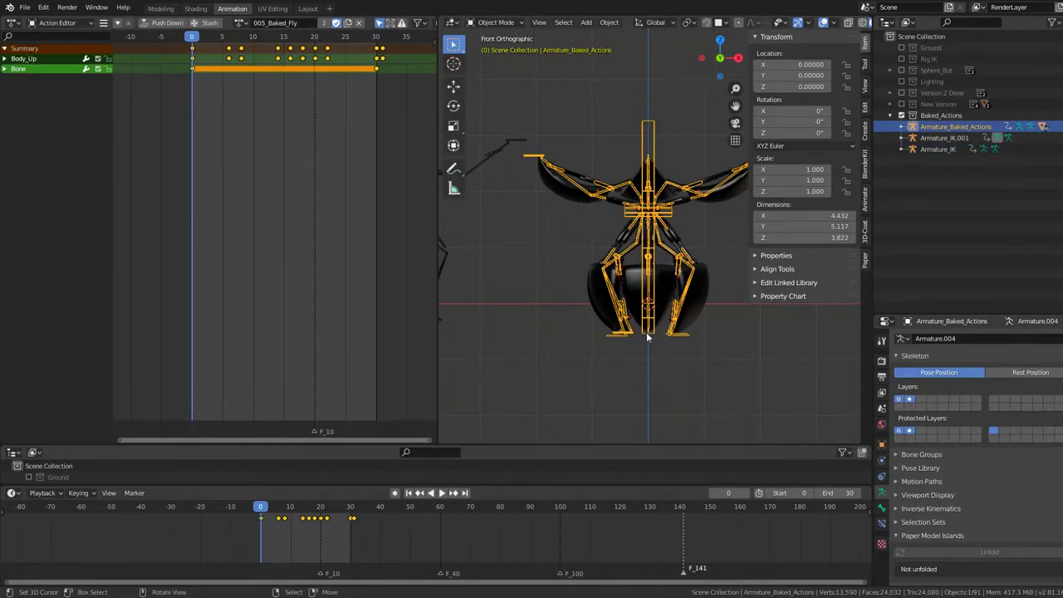
Enter Pose Mode and select the root_2.001 bone.
{"action": "left_click", "coordinate": [496, 60]}
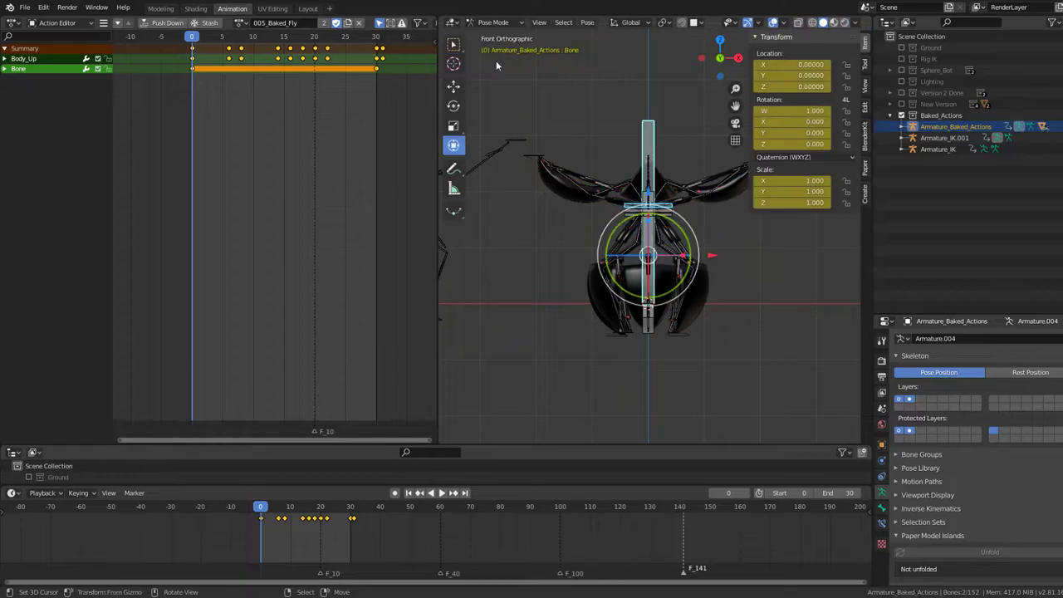
{"action": "left_click", "coordinate": [648, 328]}
{"action": "key", "text": "g"}
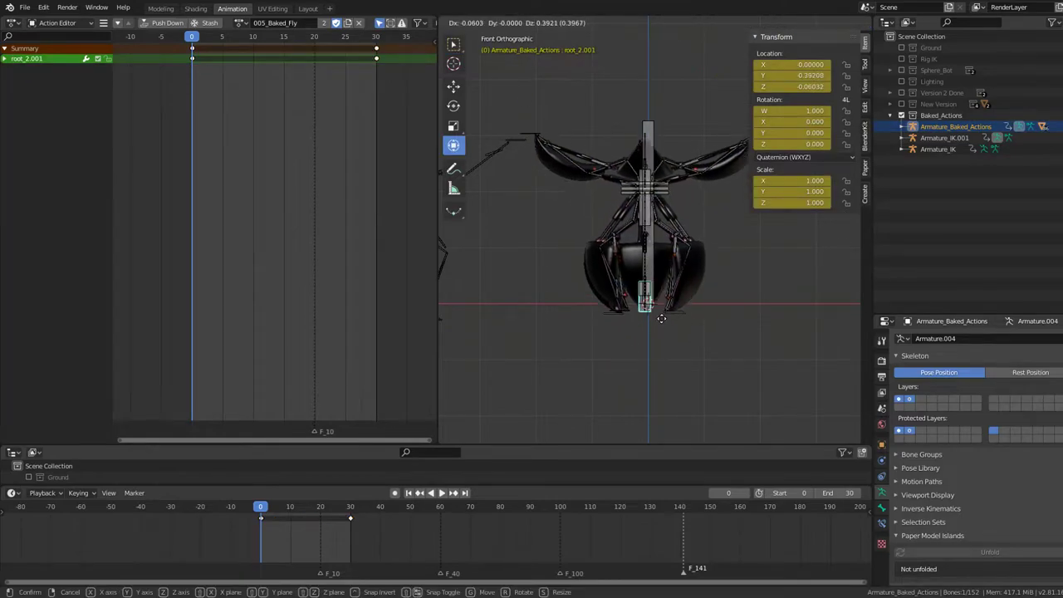
{"action": "right_click", "coordinate": [662, 257]}
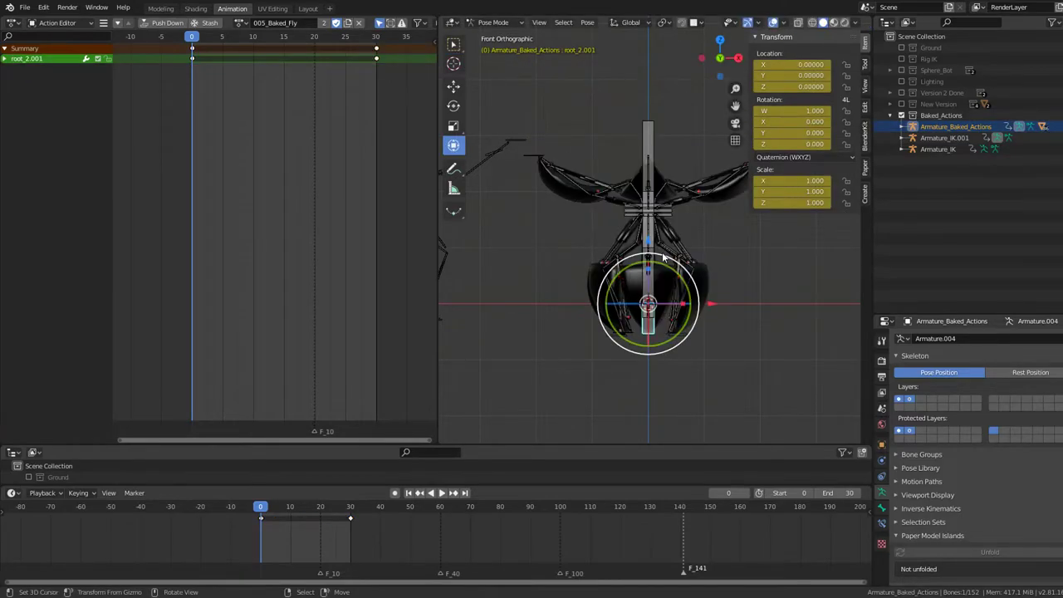
With auto-keying on, delete the old keys and key root_2.001 raised at frame 0.
{"action": "left_click", "coordinate": [395, 493]}
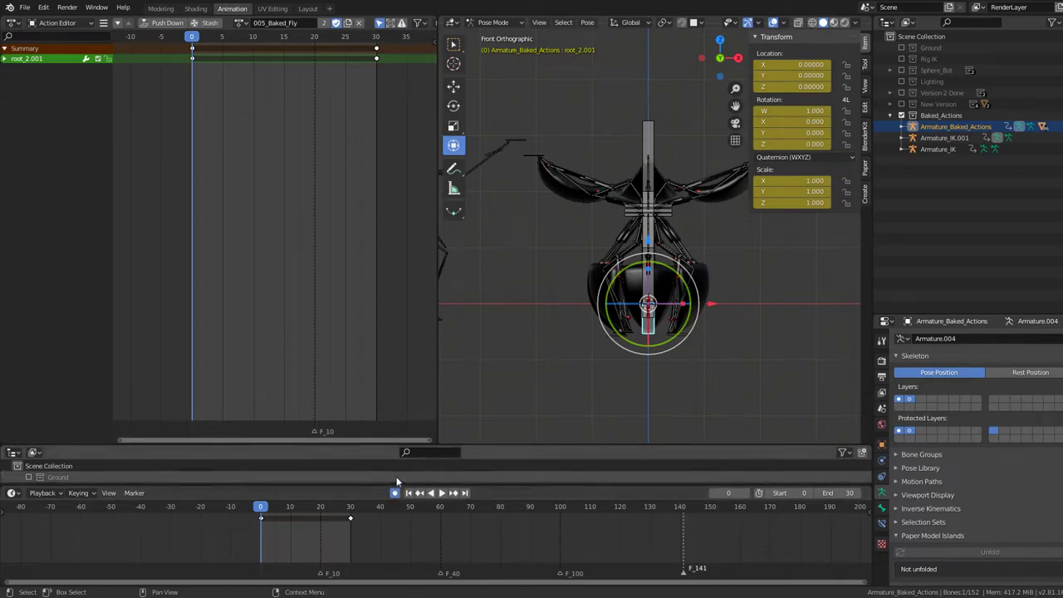
{"action": "left_click", "coordinate": [376, 51]}
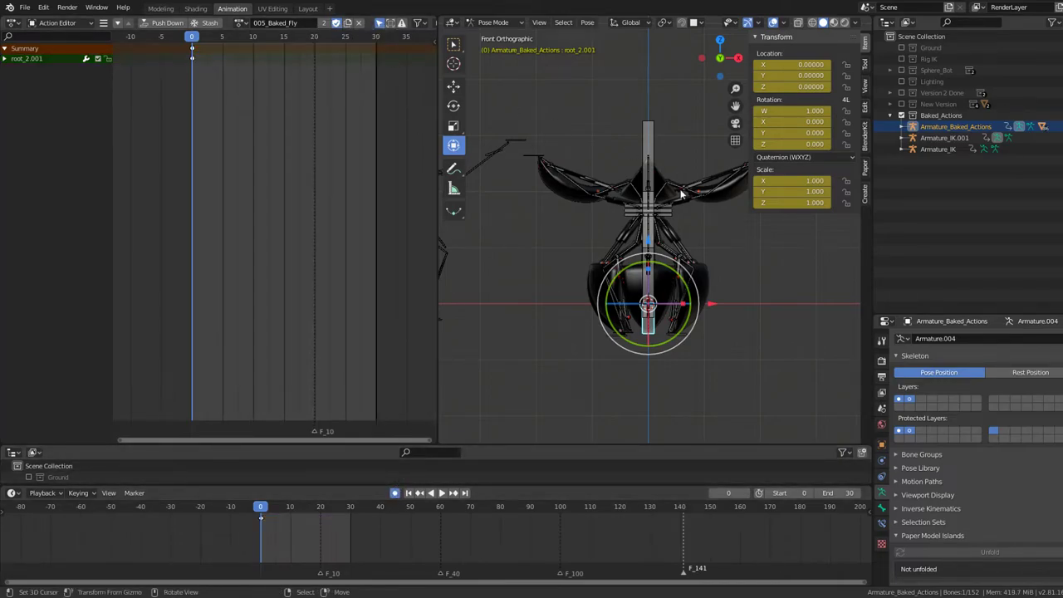
{"action": "left_click_drag", "start_coordinate": [649, 243], "coordinate": [656, 165]}
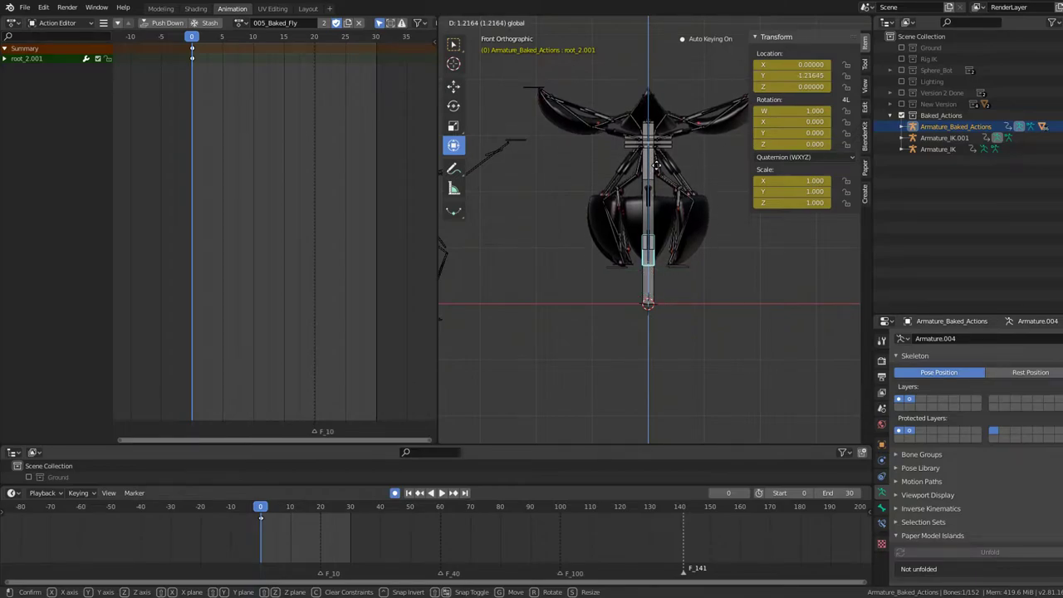
Play the 005_Baked_Fly animation while orbiting to a low side view of the rig.
{"action": "key", "text": "space"}
{"action": "middle_click_drag", "start_coordinate": [657, 163], "coordinate": [654, 191]}
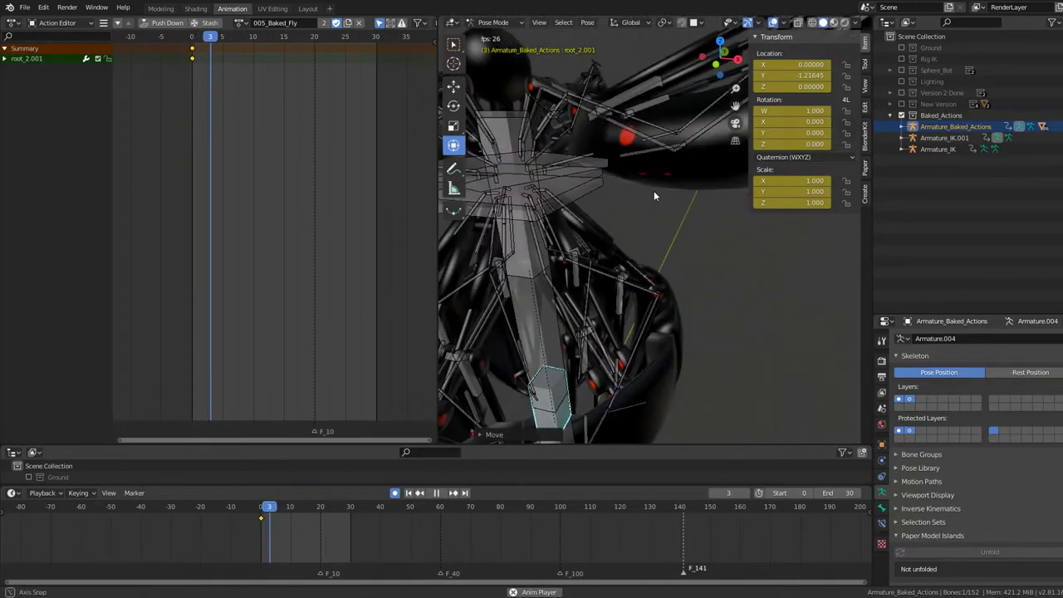
{"action": "scroll", "coordinate": [654, 190], "scroll_direction": "down", "scroll_amount": 5}
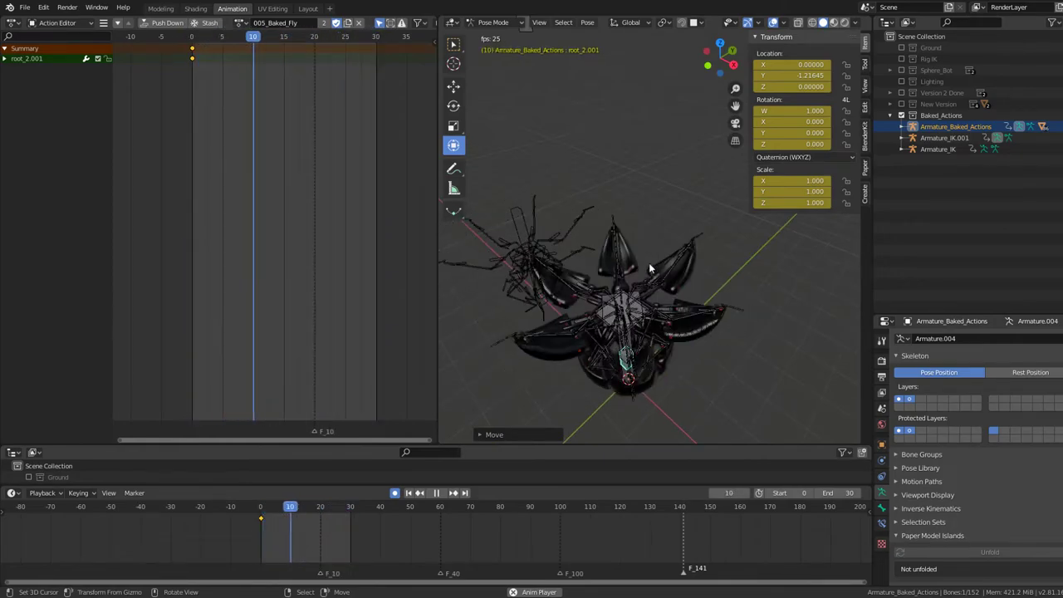
{"action": "mouse_move", "coordinate": [649, 263]}
{"action": "middle_mouse_down"}
{"action": "mouse_move", "coordinate": [676, 218]}
{"action": "mouse_move", "coordinate": [681, 279]}
{"action": "middle_mouse_up"}
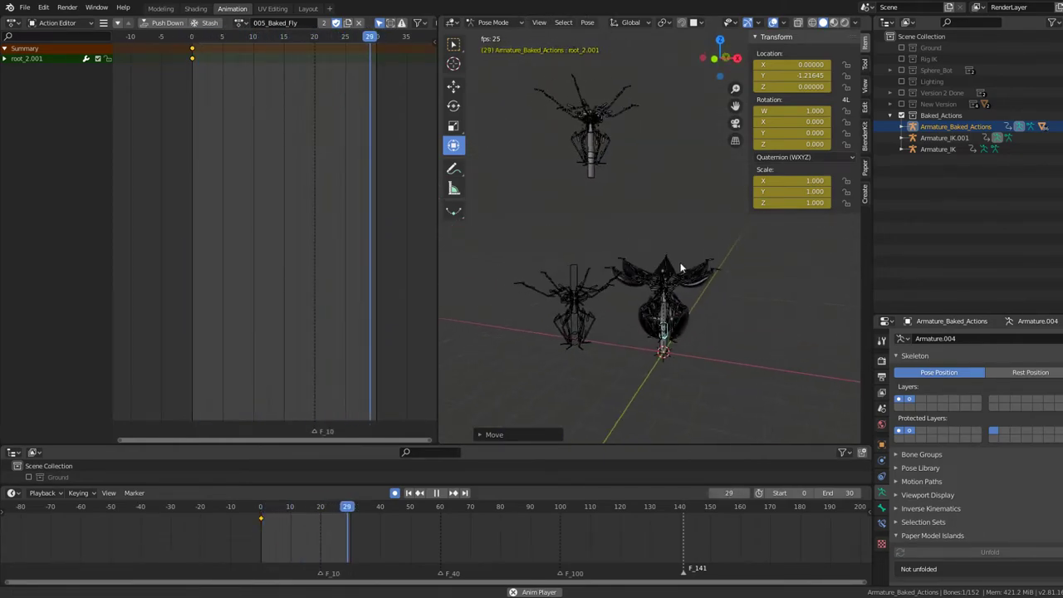
{"action": "scroll", "coordinate": [676, 217], "scroll_direction": "up", "scroll_amount": 3}
{"action": "middle_click_drag", "start_coordinate": [676, 216], "coordinate": [530, 136]}
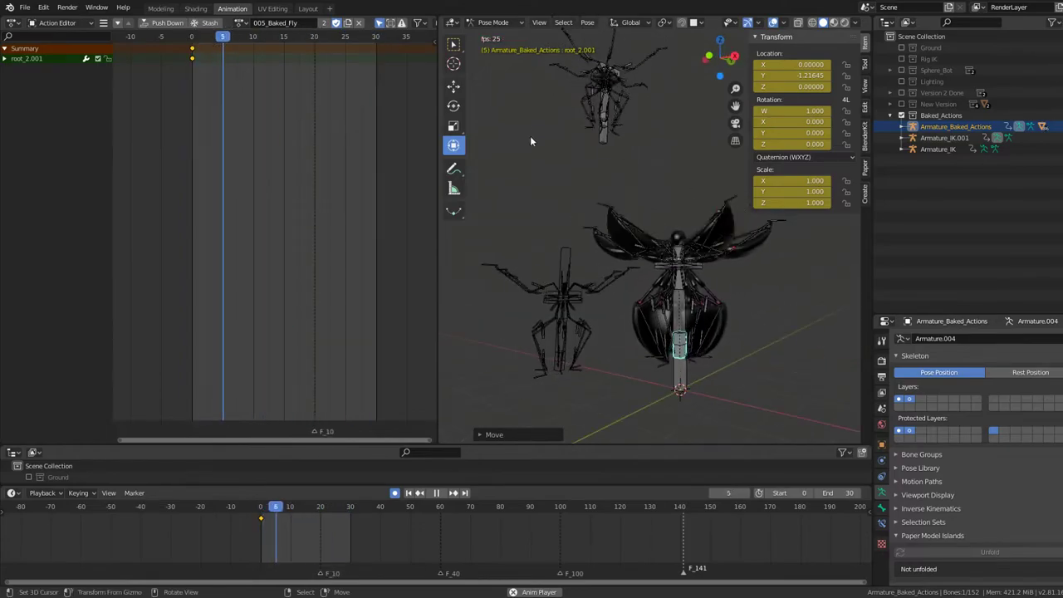
Return to Object Mode and delete Armature_IK.001.
{"action": "left_click", "coordinate": [493, 22]}
{"action": "left_click", "coordinate": [497, 34]}
{"action": "left_click", "coordinate": [616, 89]}
{"action": "key", "text": "x"}
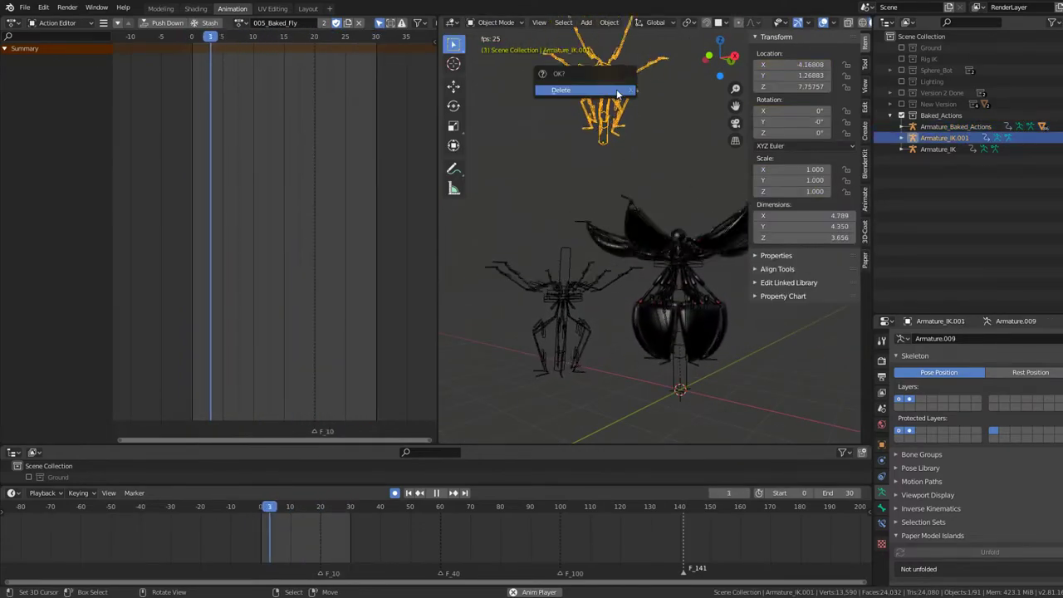
{"action": "left_click", "coordinate": [616, 89]}
Assign the Jump action to Armature_IK and set the scene end frame to 80.
{"action": "left_click", "coordinate": [573, 249]}
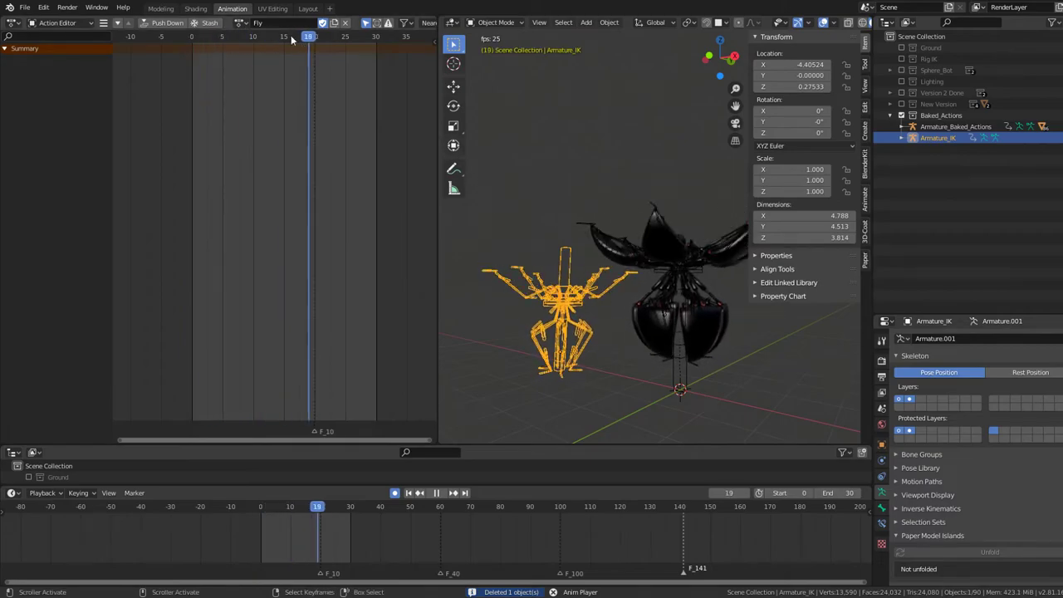
{"action": "left_click", "coordinate": [240, 22]}
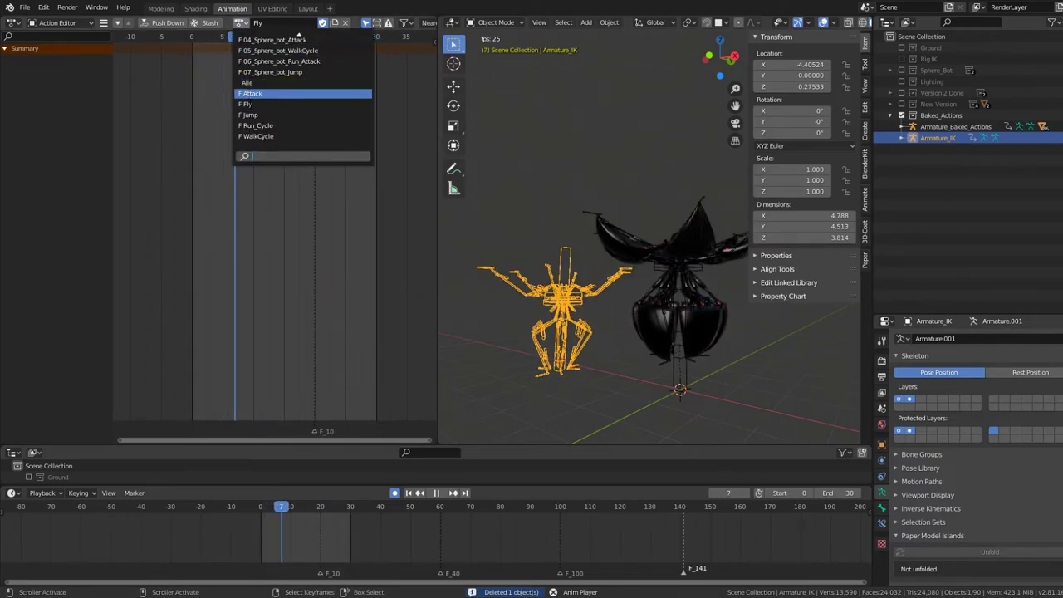
{"action": "left_click", "coordinate": [252, 114]}
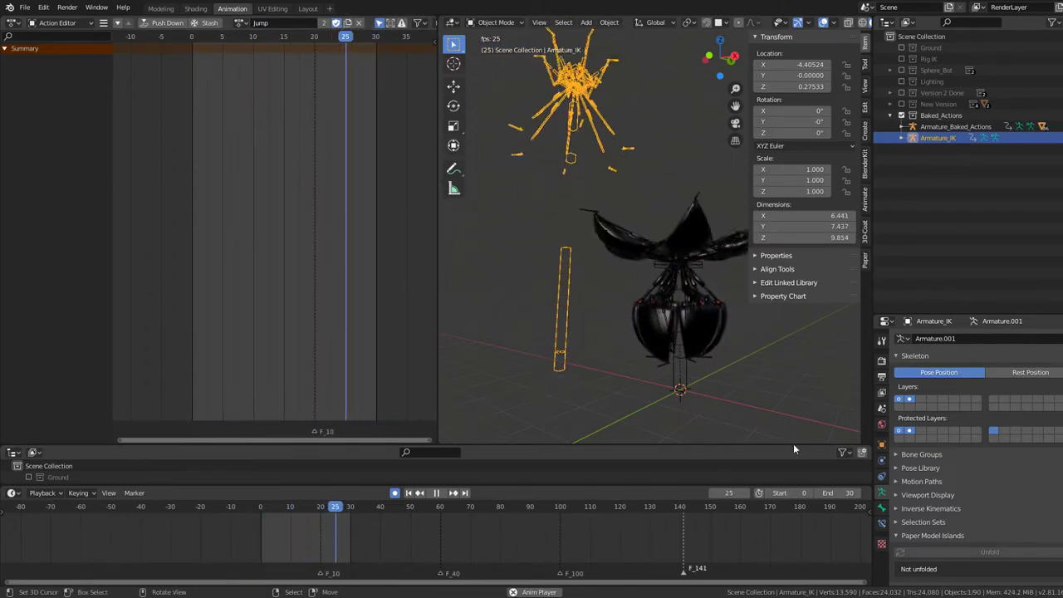
{"action": "left_click", "coordinate": [836, 493]}
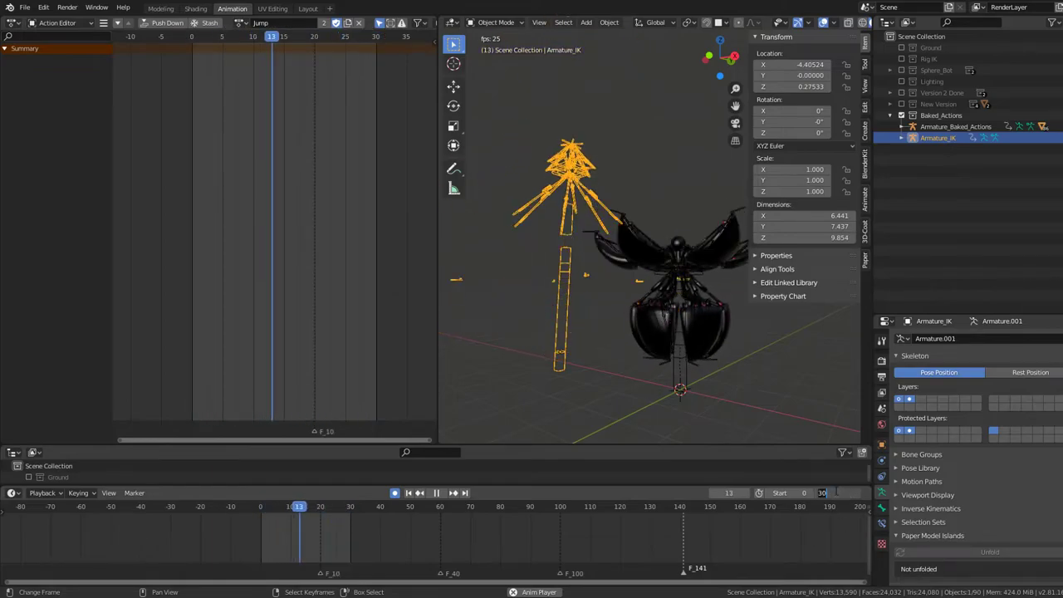
{"action": "type", "text": "80"}
{"action": "key", "text": "Return"}
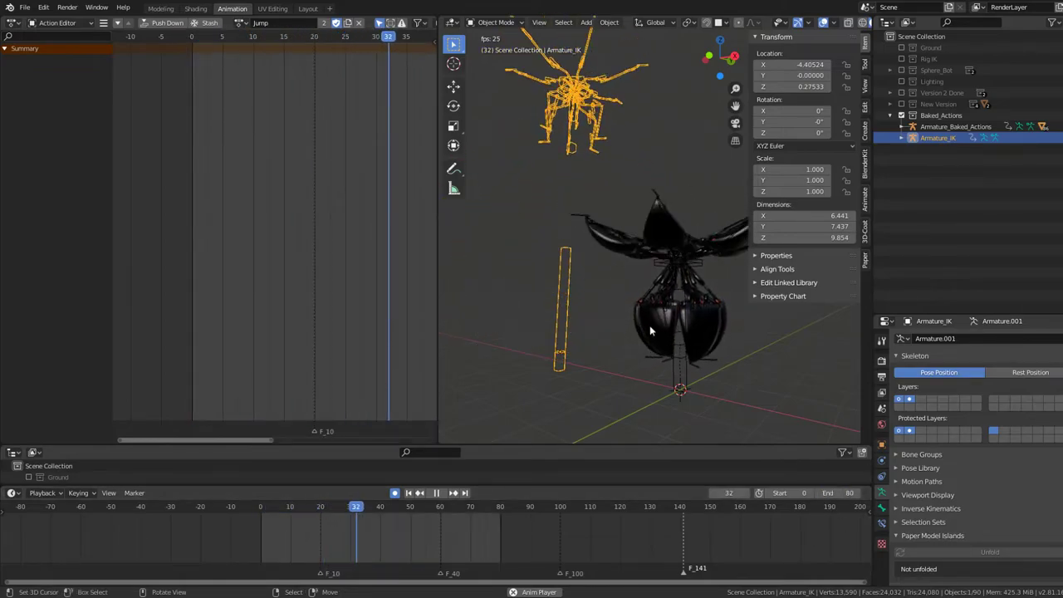
Check the action list without changes and resume playing the Jump animation.
{"action": "middle_click_drag", "start_coordinate": [600, 234], "coordinate": [617, 305]}
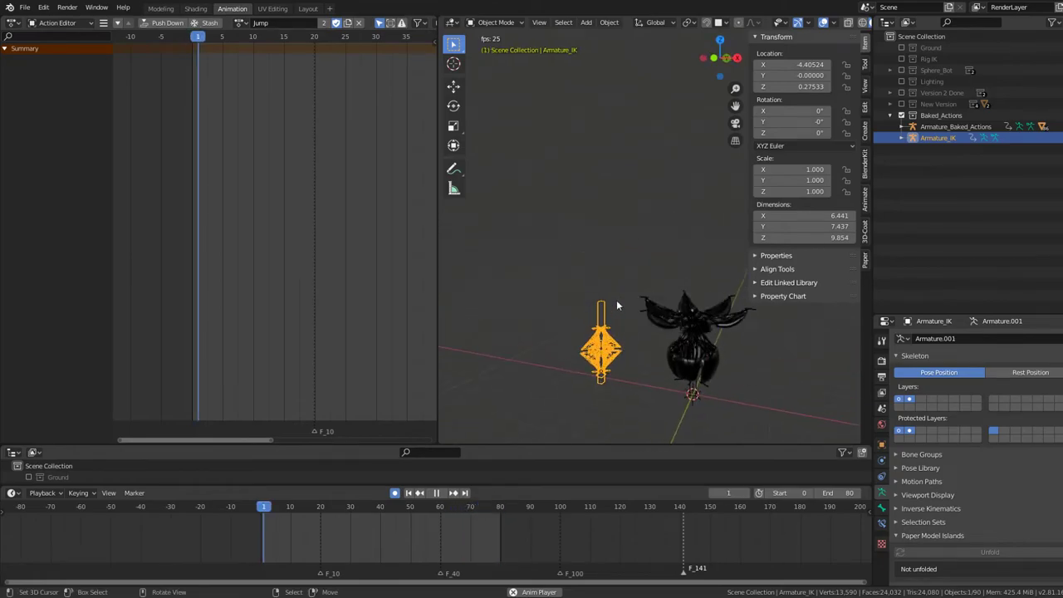
{"action": "left_click", "coordinate": [239, 22]}
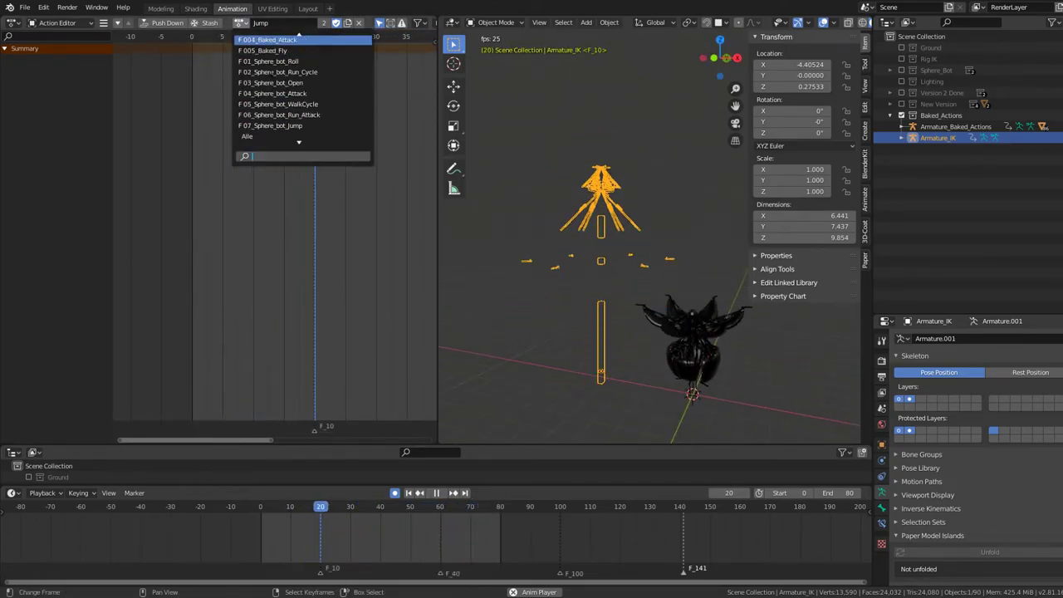
{"action": "scroll", "coordinate": [290, 129], "scroll_direction": "up", "scroll_amount": 3}
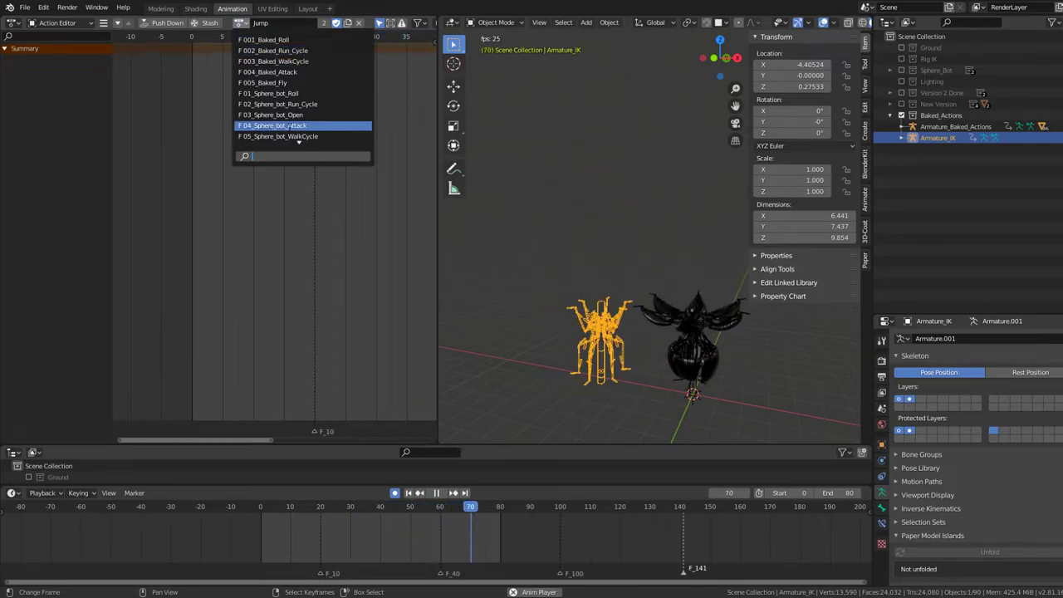
{"action": "key", "text": "space"}
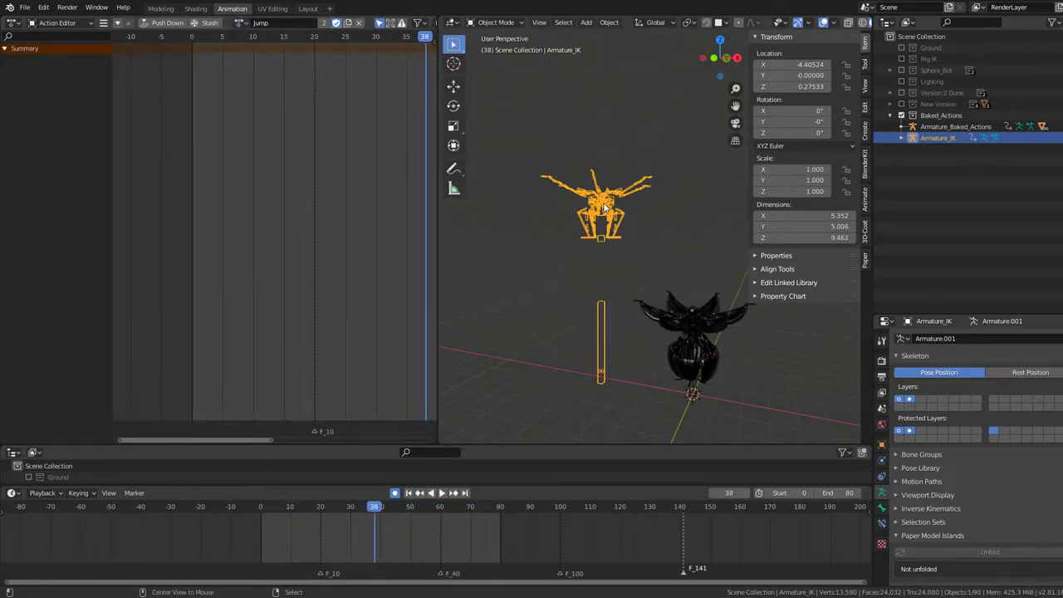
{"action": "key", "text": "space"}
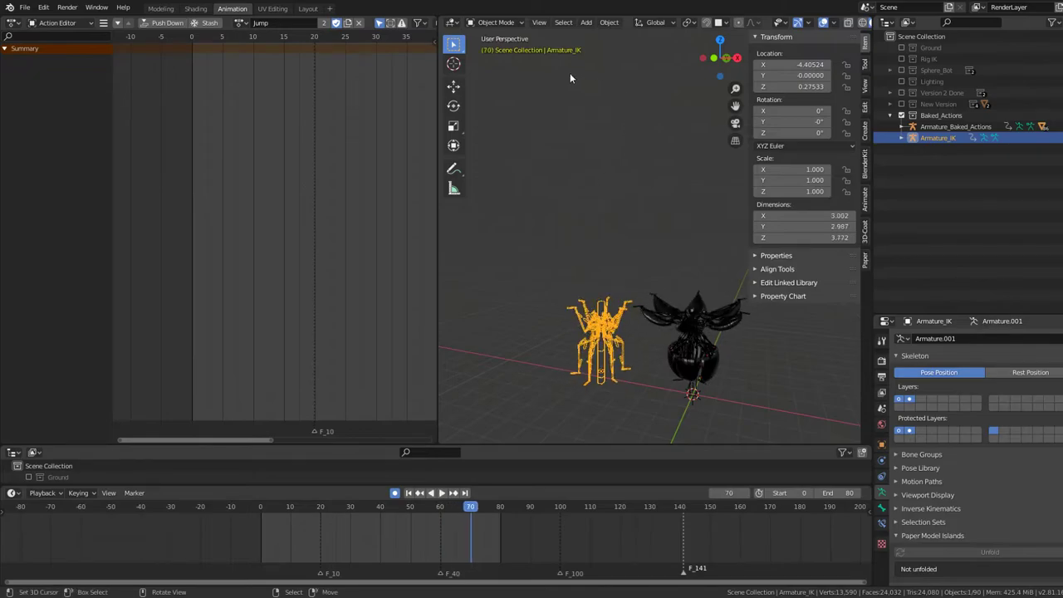
{"action": "key", "text": "shift+d"}
Place the Armature_IK copy above the original, keeping its 006_Baked_Jump action.
{"action": "left_click", "coordinate": [609, 106]}
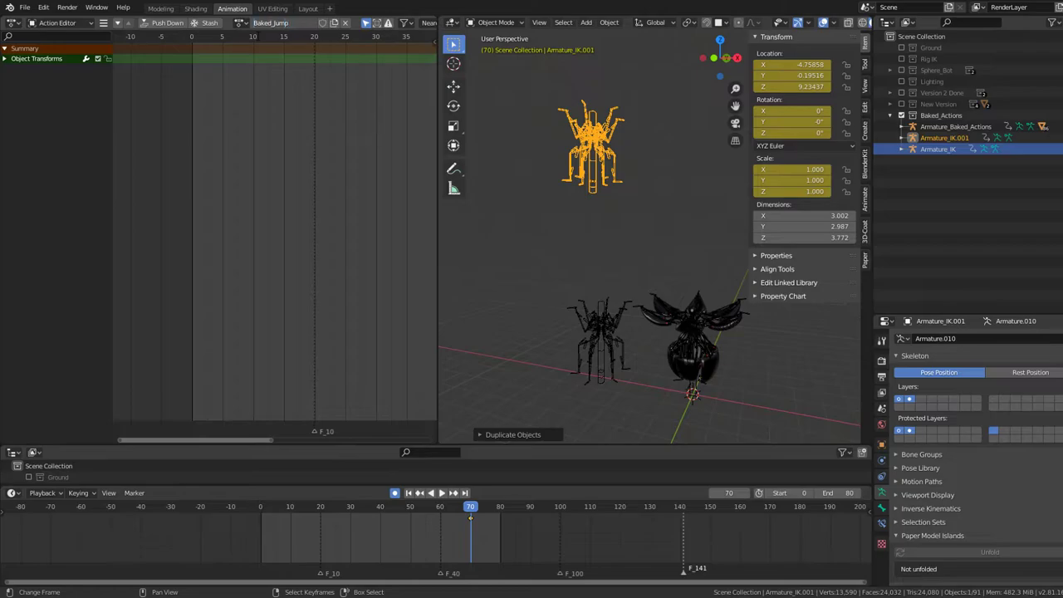
{"action": "left_click", "coordinate": [240, 23]}
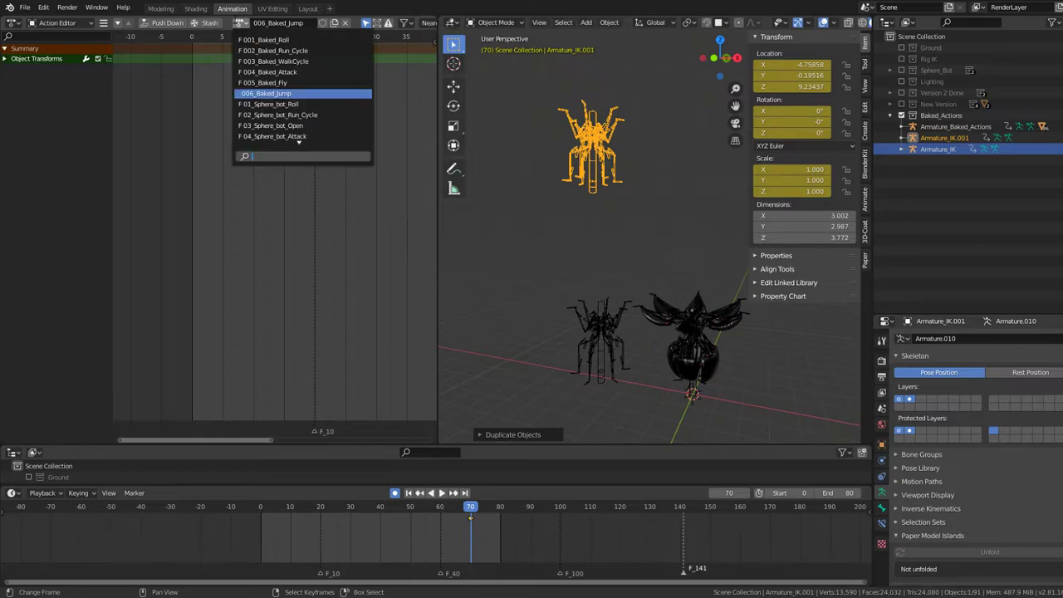
{"action": "key", "text": "Escape"}
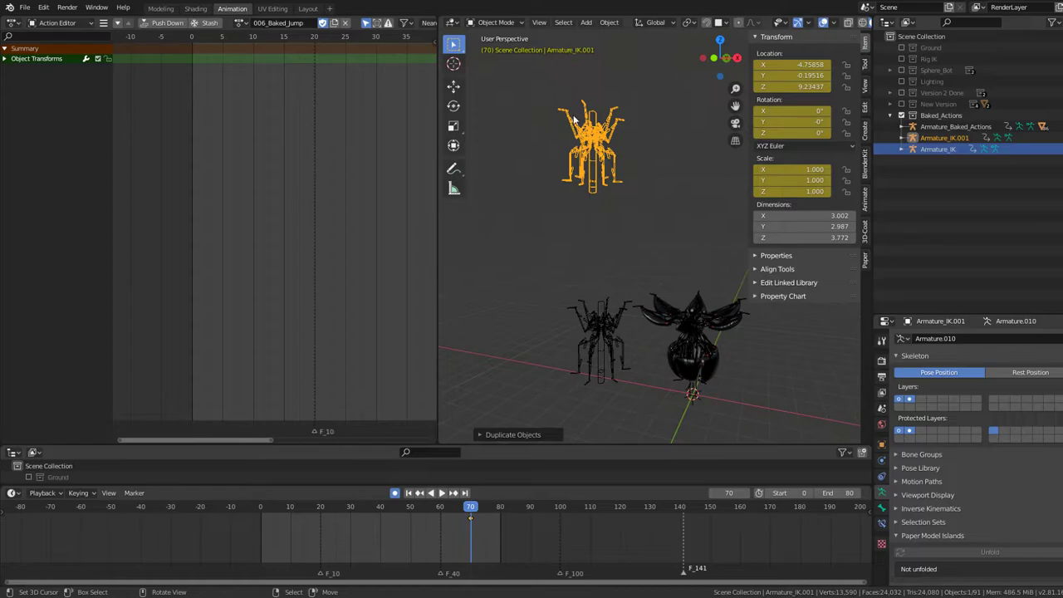
Bake 006_Baked_Jump as object transforms over frames 0–80 at step 2.
{"action": "right_click", "coordinate": [573, 118]}
{"action": "left_click", "coordinate": [573, 115]}
{"action": "type", "text": "bake"}
{"action": "left_click", "coordinate": [652, 133]}
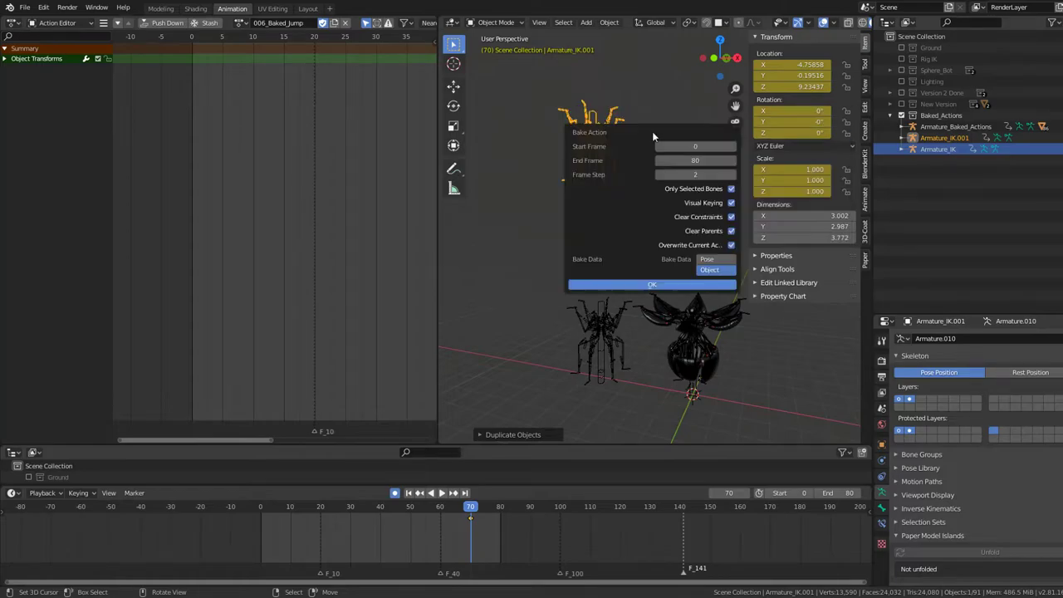
{"action": "left_click", "coordinate": [702, 259]}
{"action": "left_click", "coordinate": [662, 286]}
{"action": "scroll", "coordinate": [429, 172], "scroll_direction": "down", "scroll_amount": 2}
{"action": "scroll", "coordinate": [368, 161], "scroll_direction": "down", "scroll_amount": 2}
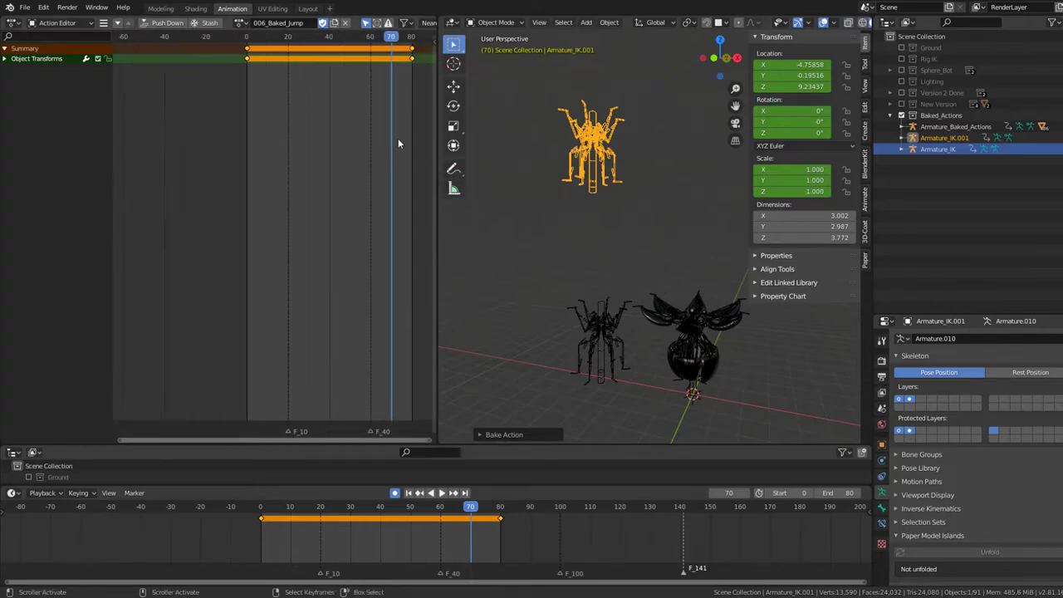
{"action": "scroll", "coordinate": [398, 141], "scroll_direction": "down", "scroll_amount": 2}
Select Armature_Baked_Actions, keep 005_Baked_Fly assigned, and play the animation.
{"action": "left_click", "coordinate": [739, 302]}
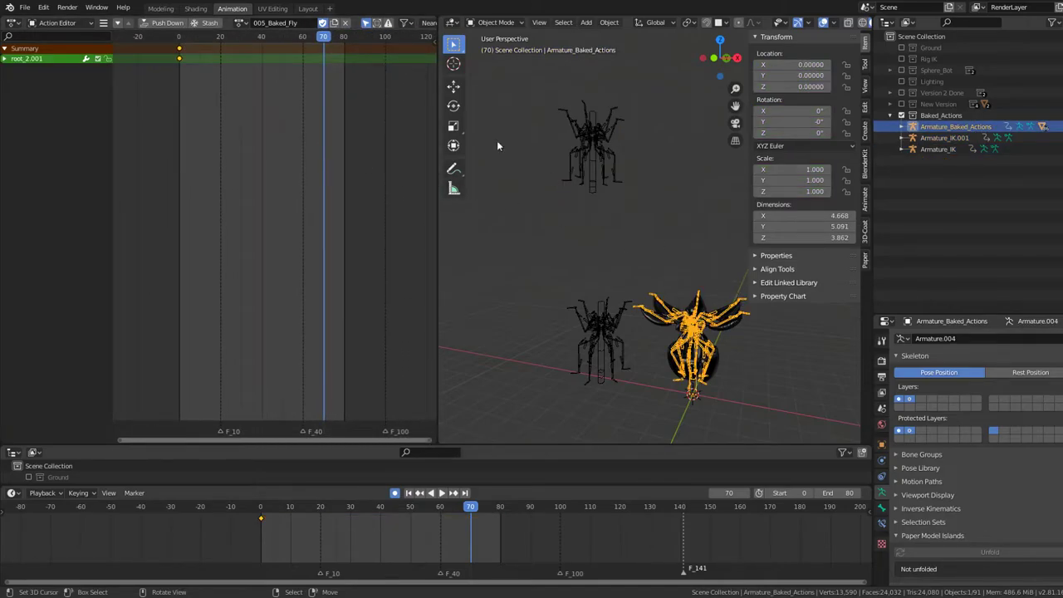
{"action": "left_click", "coordinate": [241, 23]}
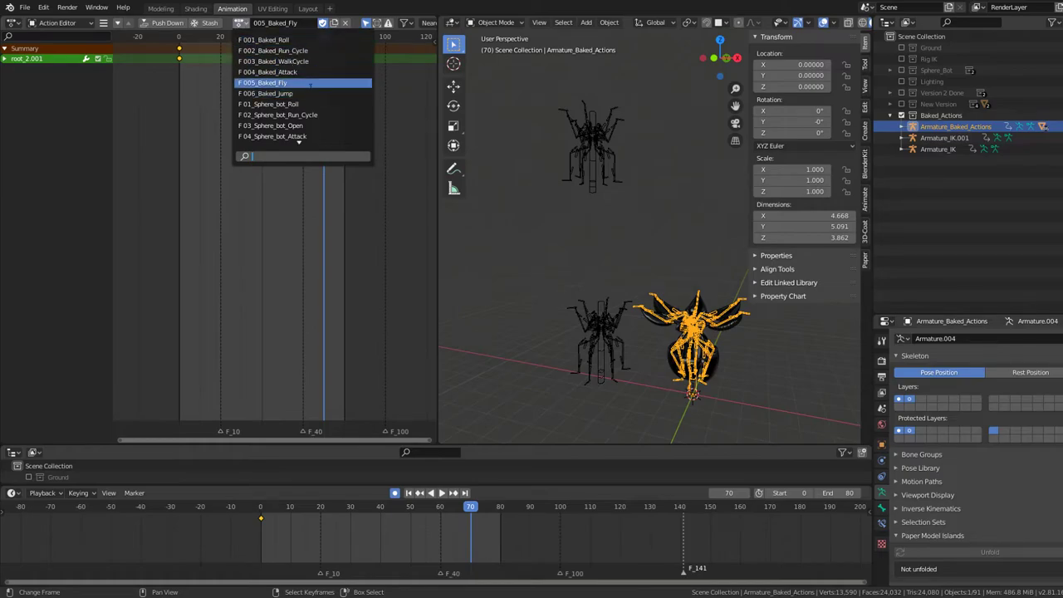
{"action": "left_click", "coordinate": [310, 83]}
{"action": "key", "text": "space"}
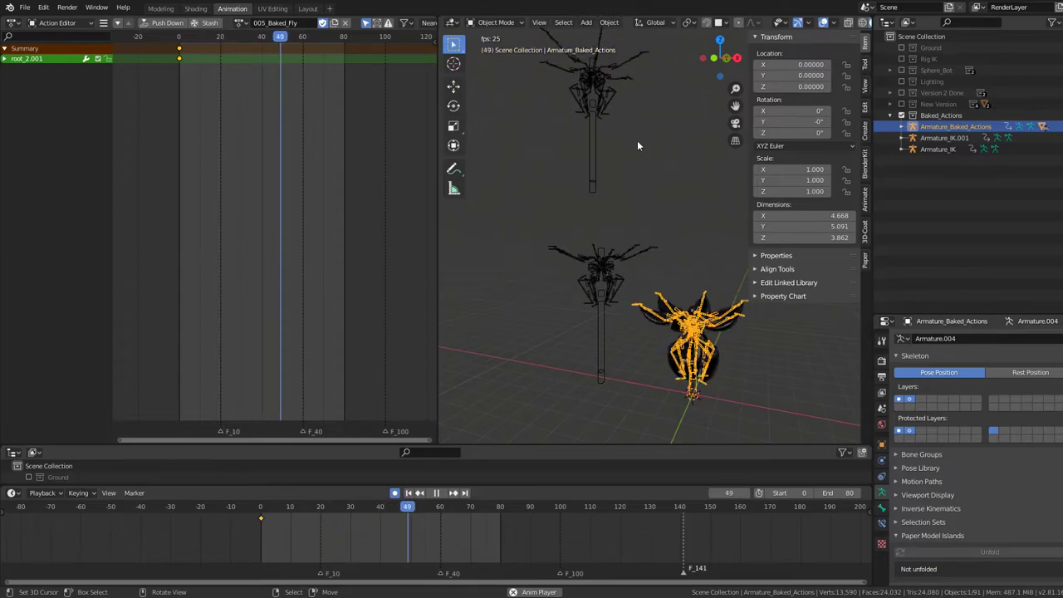
Delete the duplicate Armature_IK.001.
{"action": "left_click", "coordinate": [594, 160]}
{"action": "key", "text": "x"}
{"action": "left_click", "coordinate": [674, 142]}
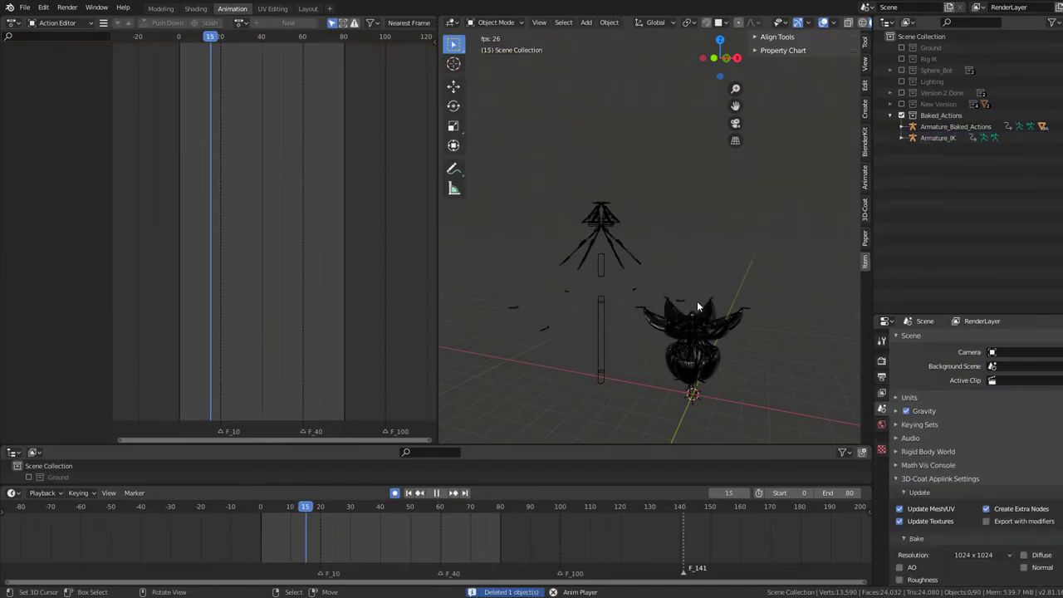
Assign 006_Baked_Jump to Armature_Baked_Actions.
{"action": "left_click", "coordinate": [697, 300]}
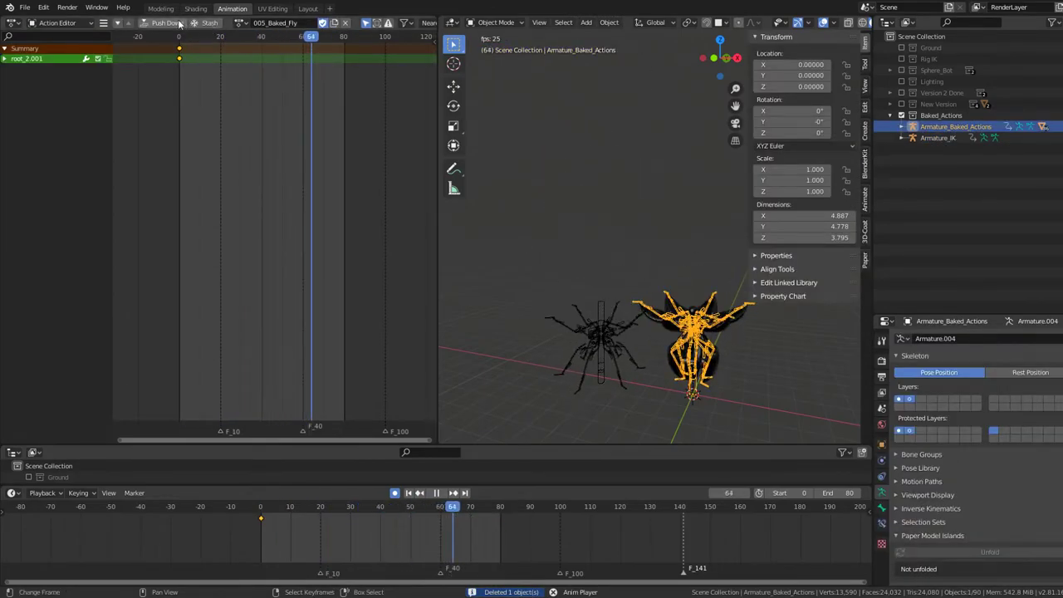
{"action": "left_click", "coordinate": [240, 23]}
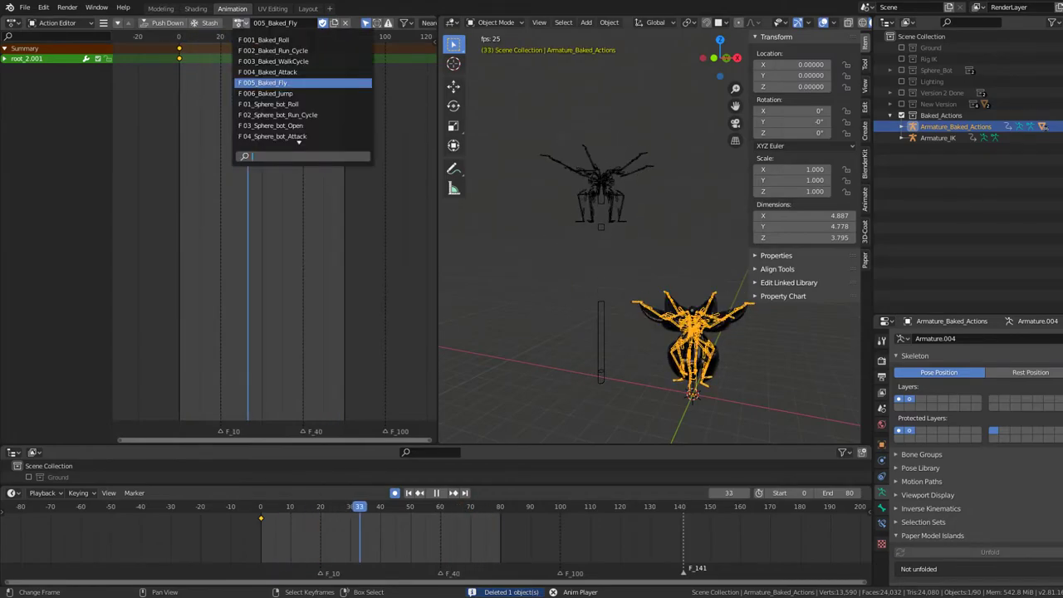
{"action": "left_click", "coordinate": [281, 95]}
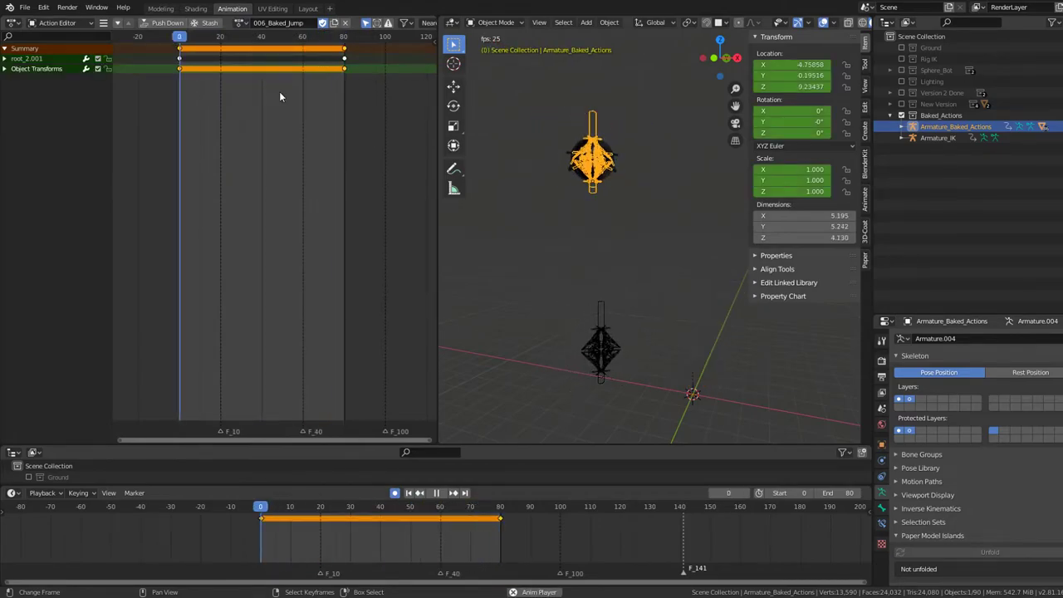
Make WalkCycle the Baked_Actions armature's action.
{"action": "left_click", "coordinate": [242, 23]}
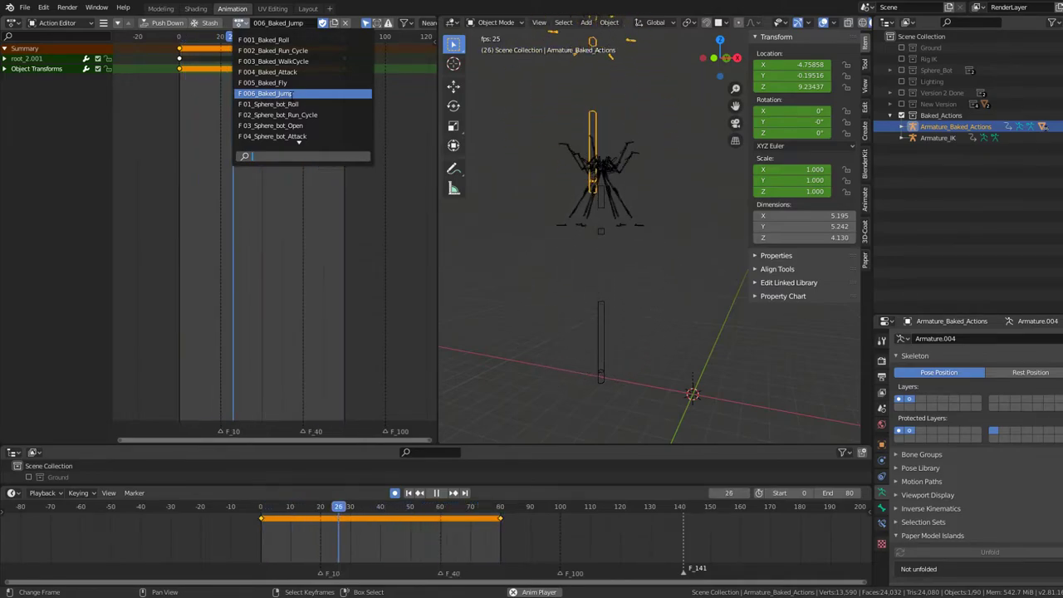
{"action": "scroll", "coordinate": [291, 93], "scroll_direction": "down", "scroll_amount": 8}
{"action": "scroll", "coordinate": [282, 116], "scroll_direction": "down", "scroll_amount": 5}
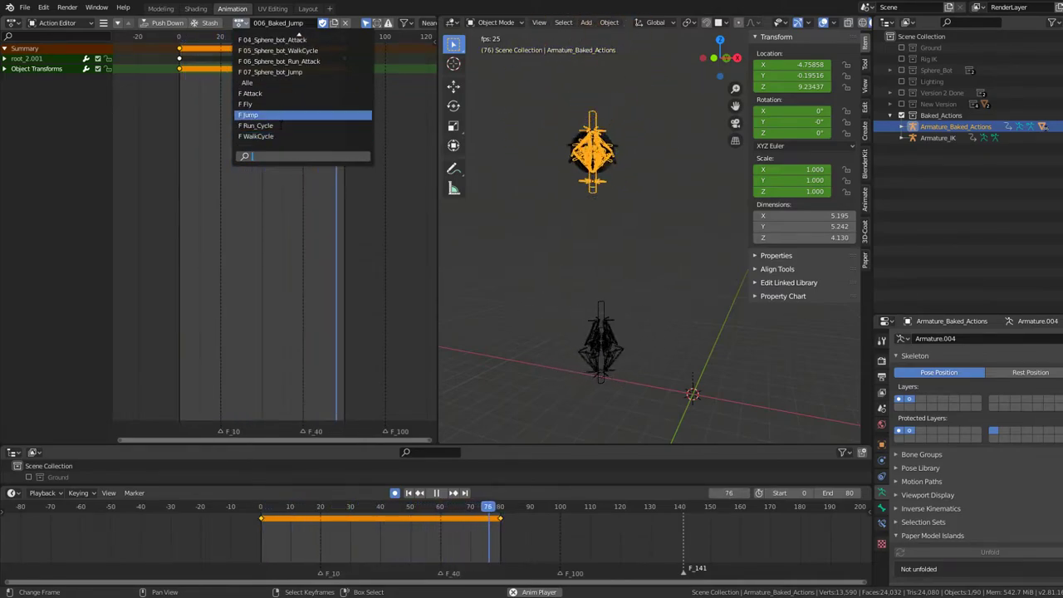
{"action": "left_click", "coordinate": [275, 136]}
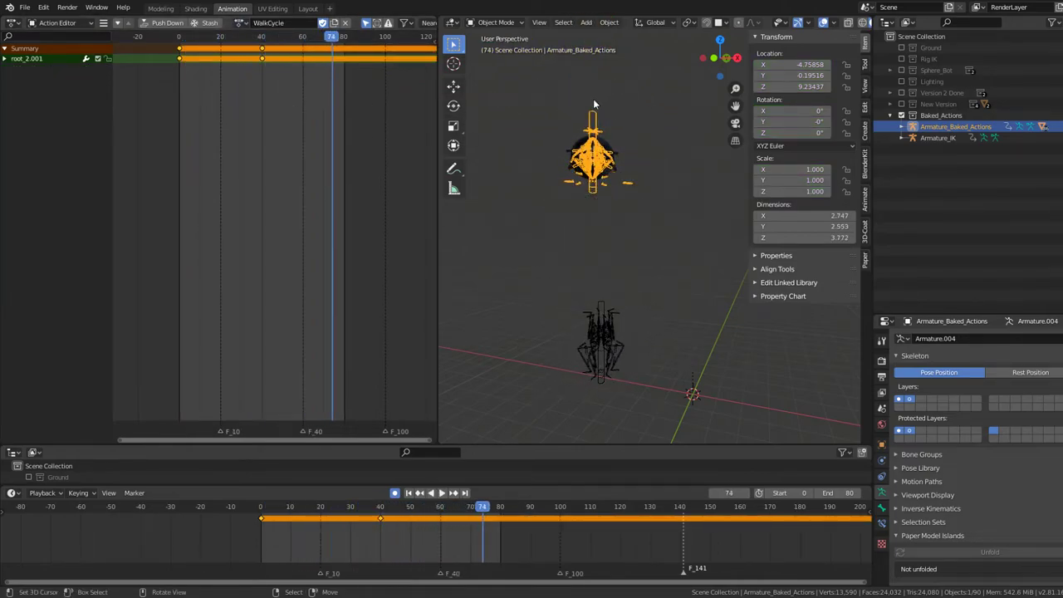
Delete the root channel's keyframes and start playback.
{"action": "key", "text": "ctrl+Tab"}
{"action": "key", "text": "ctrl+Tab"}
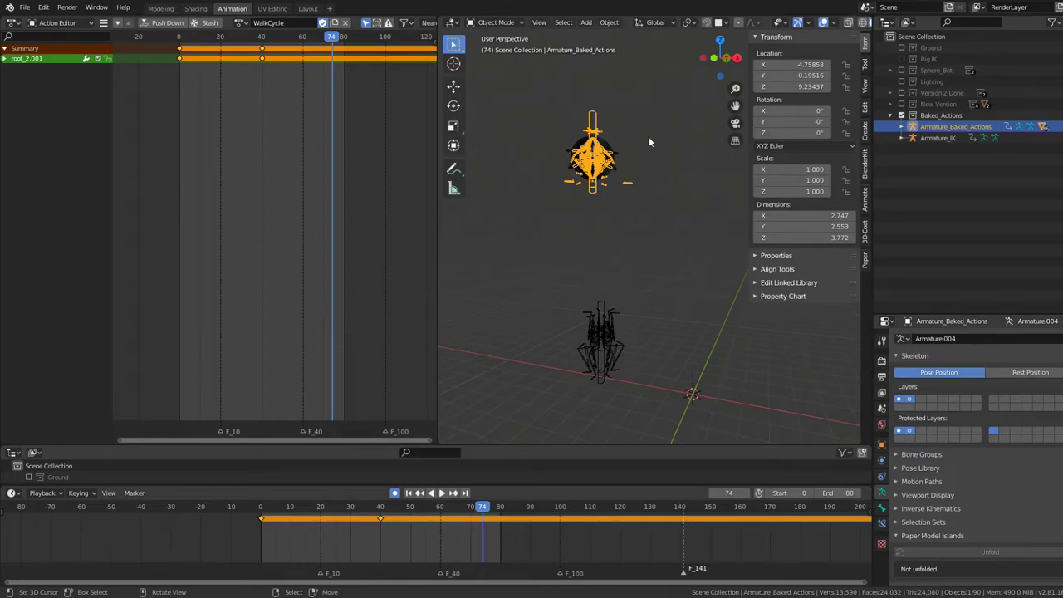
{"action": "key", "text": "x"}
{"action": "left_click", "coordinate": [259, 142]}
{"action": "key", "text": "space"}
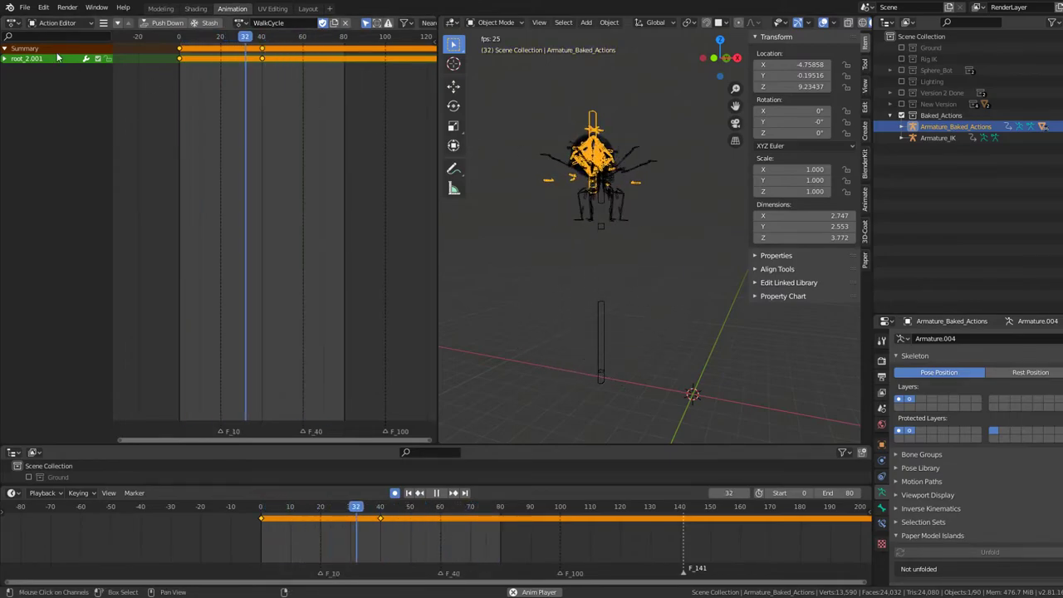
Check the transform properties, then clear the armature's location and scale with Alt+G and Alt+S.
{"action": "left_click", "coordinate": [4, 59]}
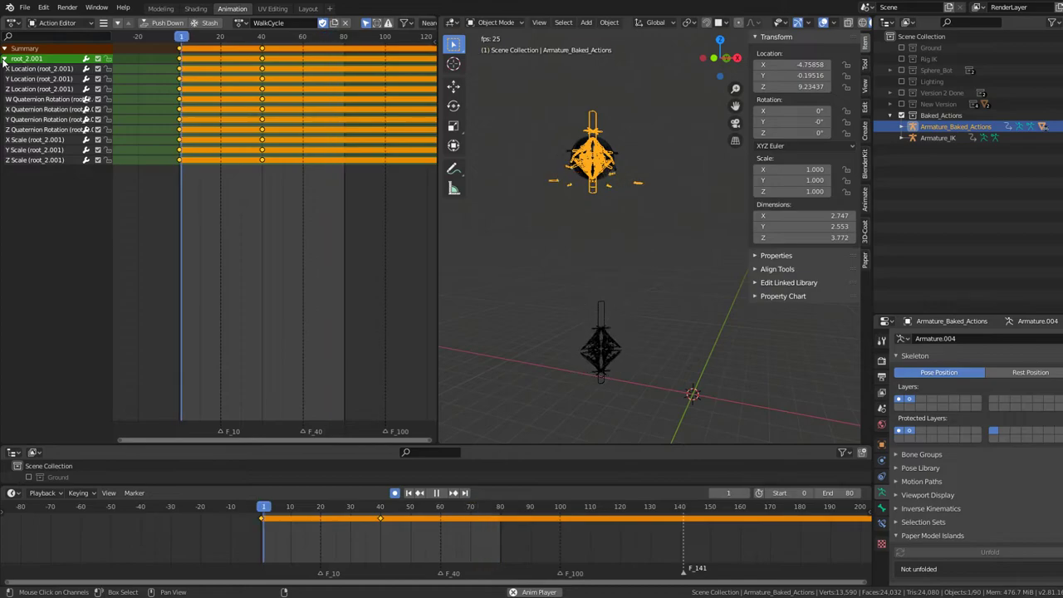
{"action": "left_click", "coordinate": [4, 59]}
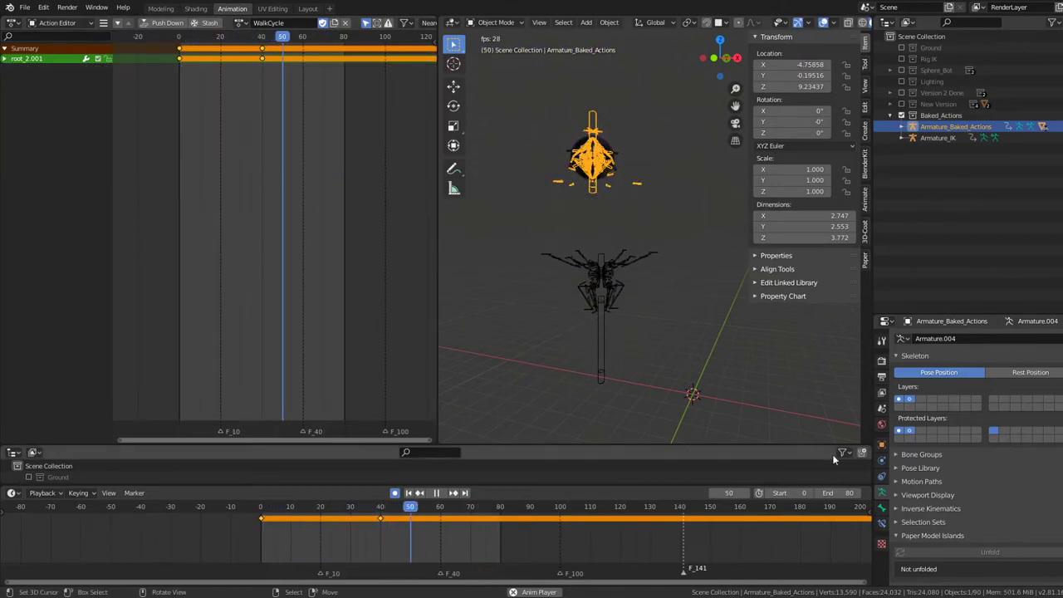
{"action": "left_click", "coordinate": [881, 444]}
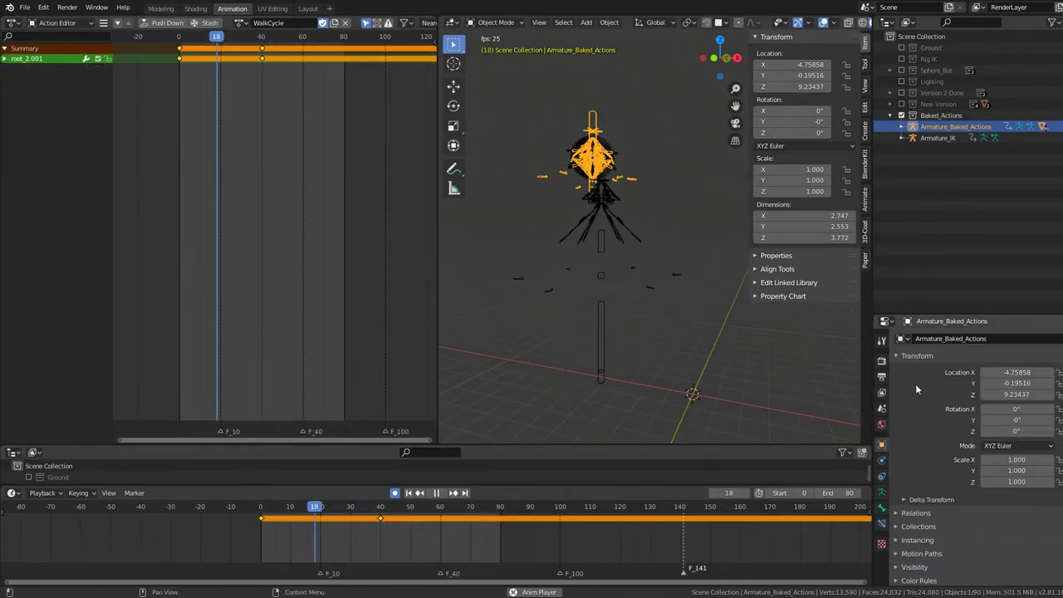
{"action": "left_click", "coordinate": [882, 507]}
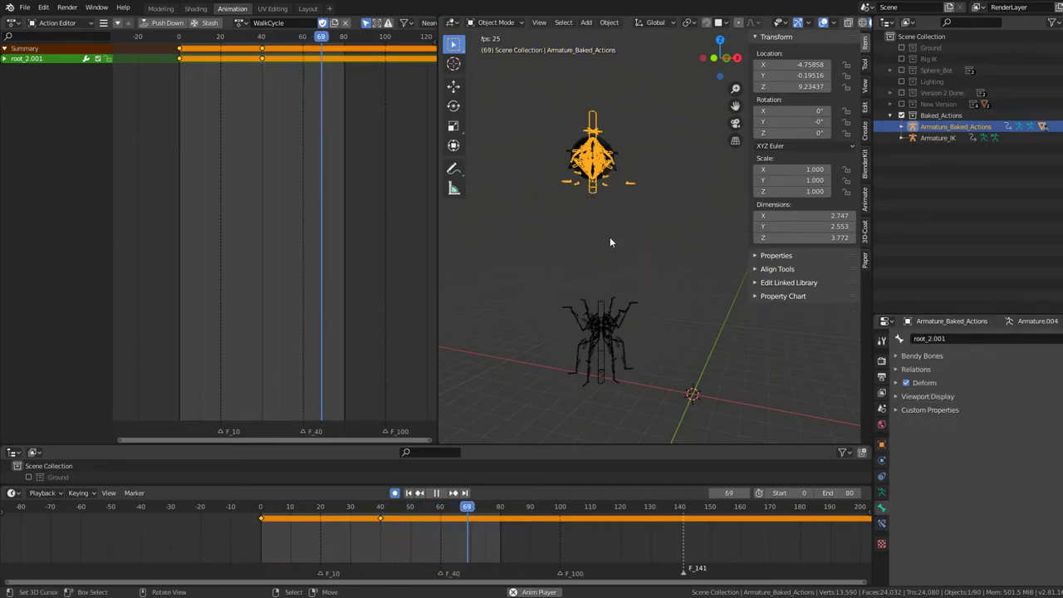
{"action": "left_click", "coordinate": [436, 493]}
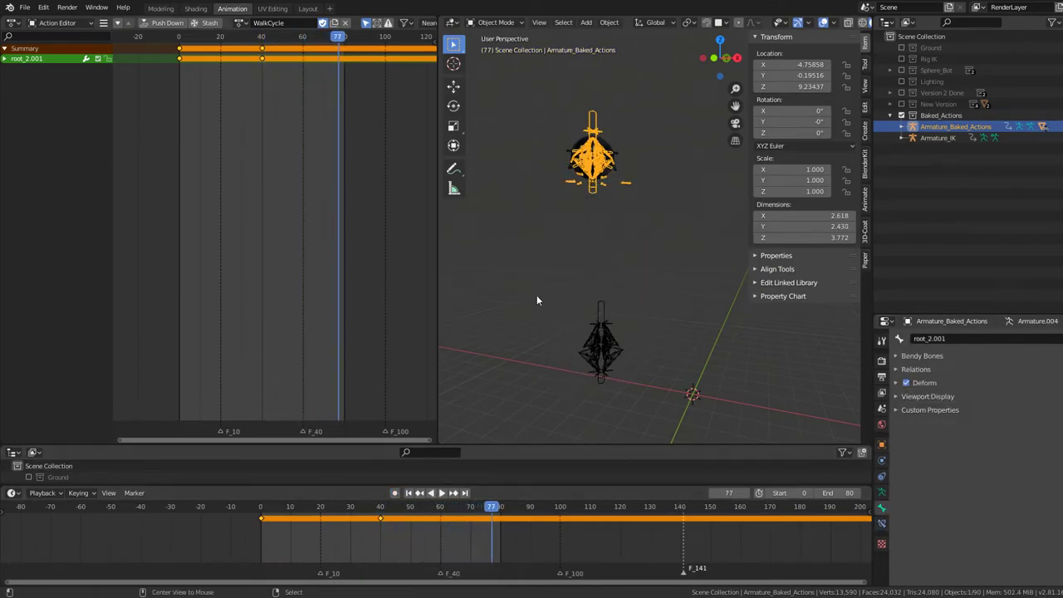
{"action": "key", "text": "alt+g"}
{"action": "key", "text": "alt+s"}
{"action": "key", "text": "space"}
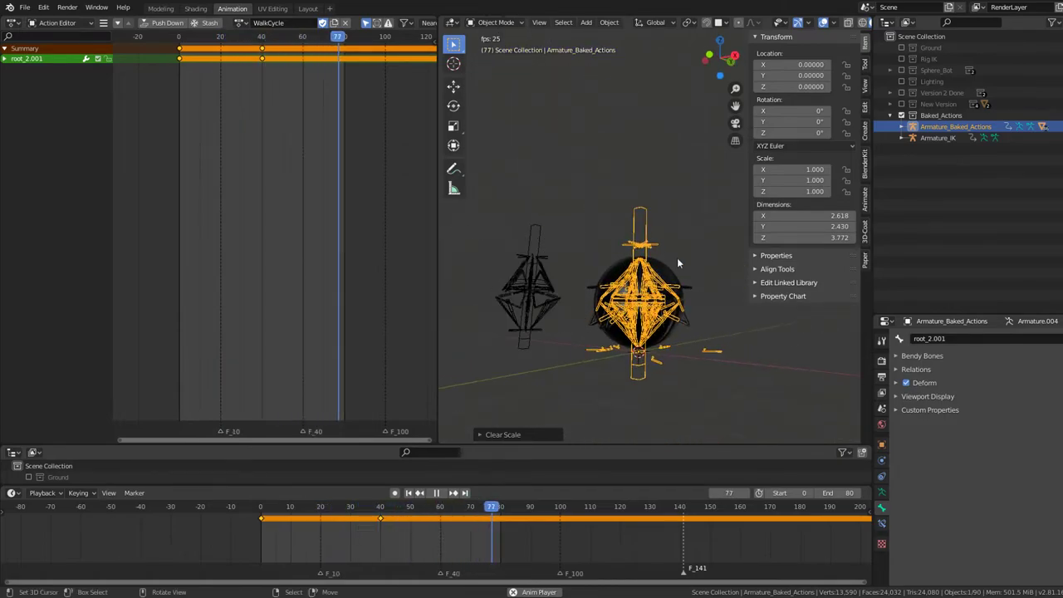
Assign 003_Baked_WalkCycle, then 004_Baked_Attack, to the armature.
{"action": "left_click", "coordinate": [241, 22]}
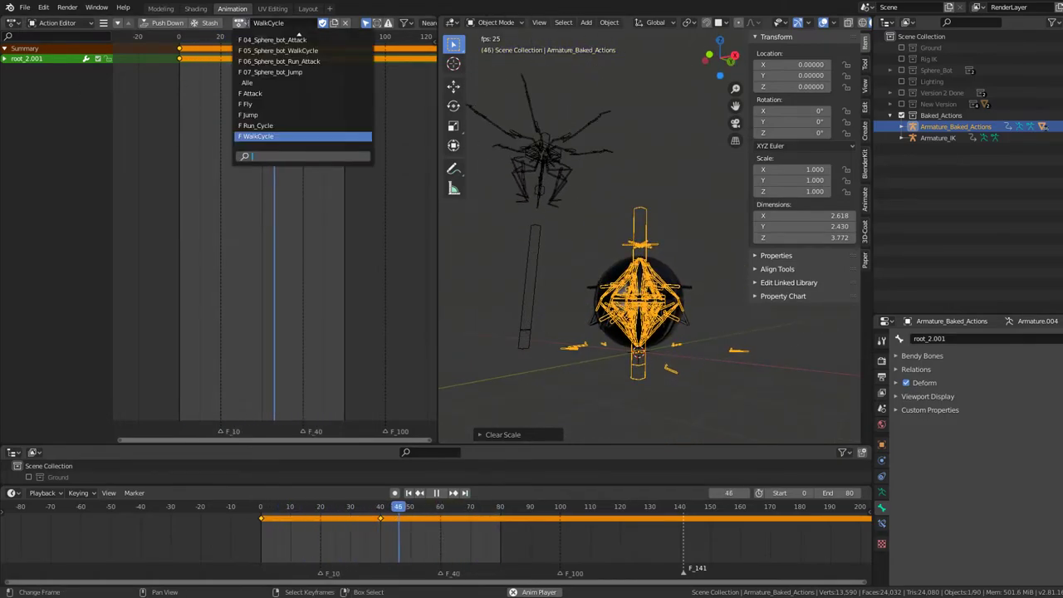
{"action": "scroll", "coordinate": [274, 72], "scroll_direction": "up", "scroll_amount": 8}
{"action": "scroll", "coordinate": [274, 73], "scroll_direction": "up", "scroll_amount": 6}
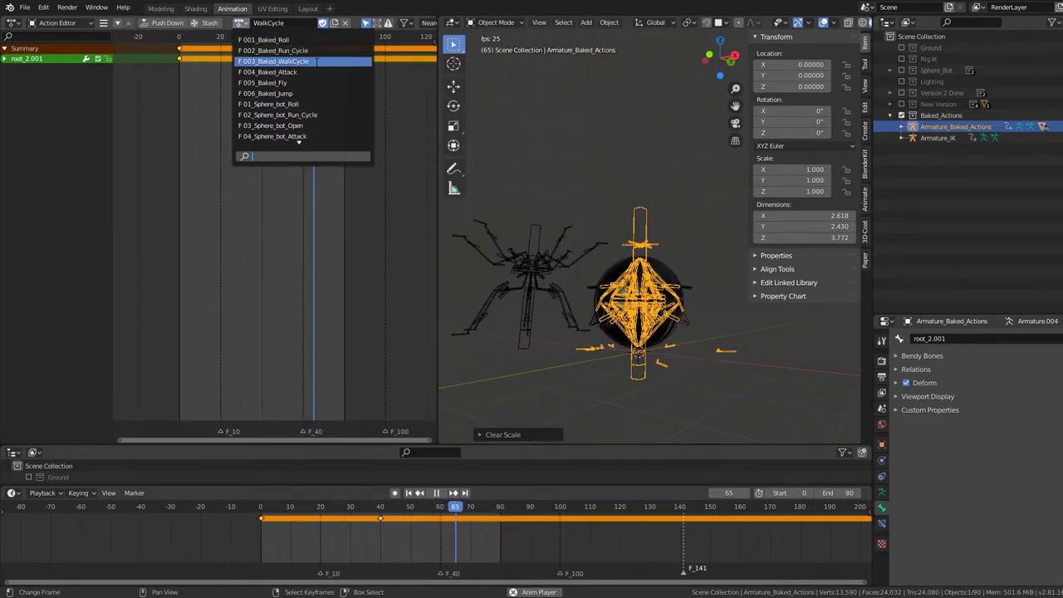
{"action": "left_click", "coordinate": [316, 62]}
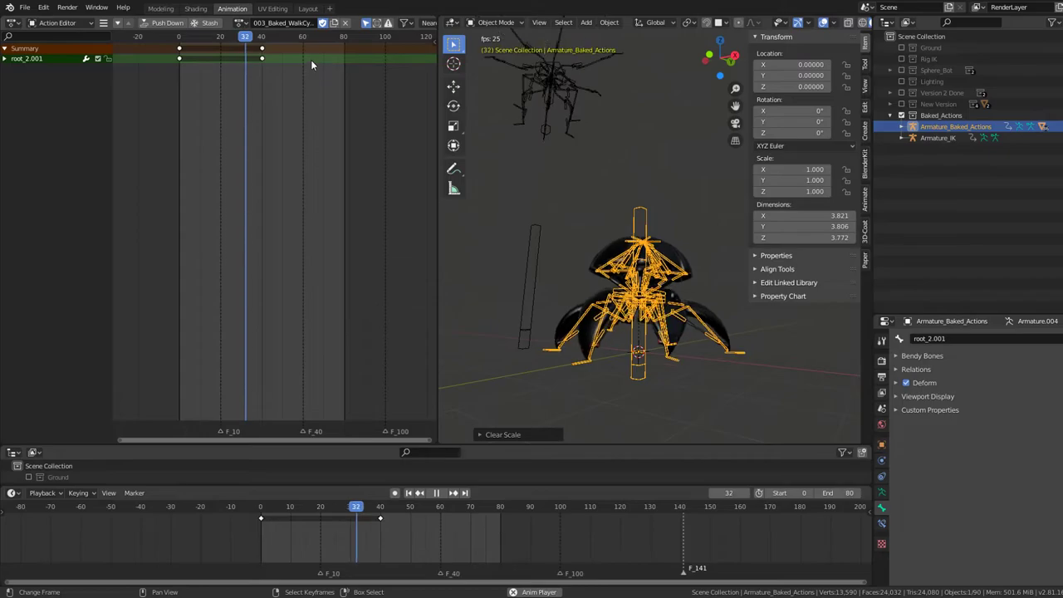
{"action": "left_click", "coordinate": [241, 23]}
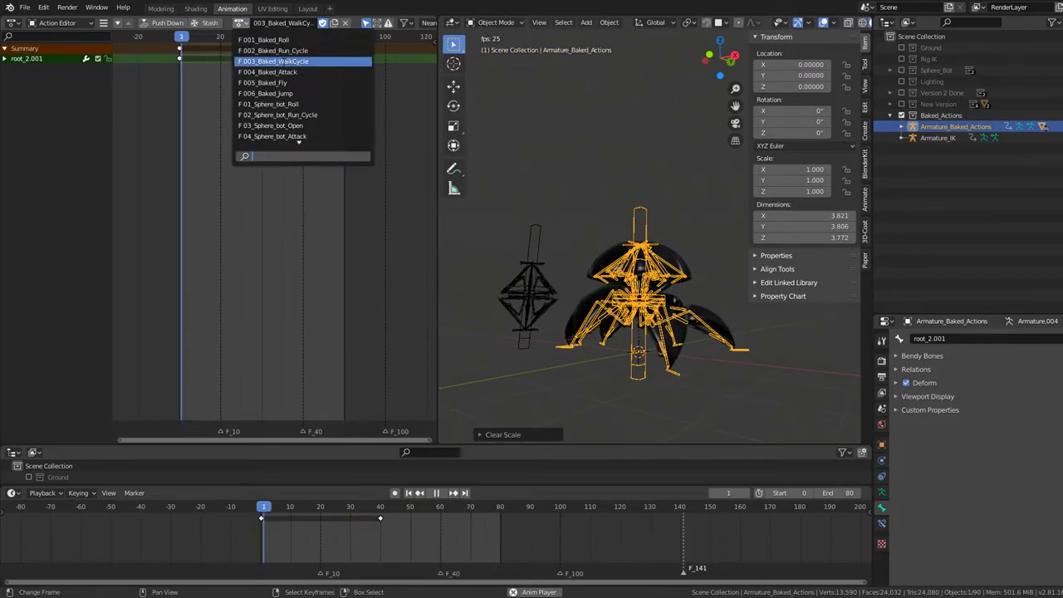
{"action": "left_click", "coordinate": [285, 70]}
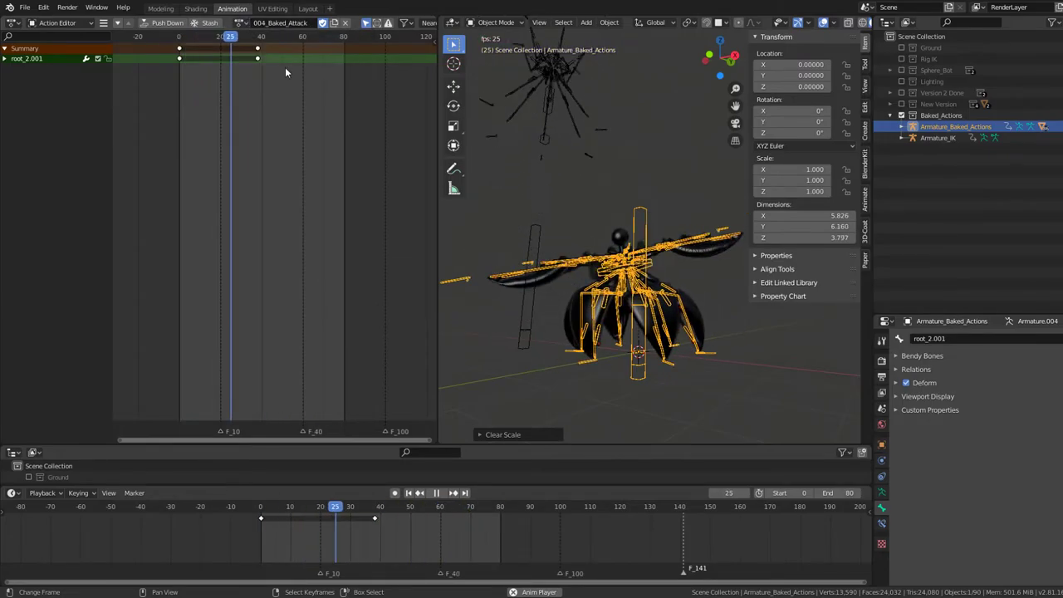
Switch to 005_Baked_Fly, then 006_Baked_Jump, and stop at frame 0.
{"action": "left_click", "coordinate": [241, 22]}
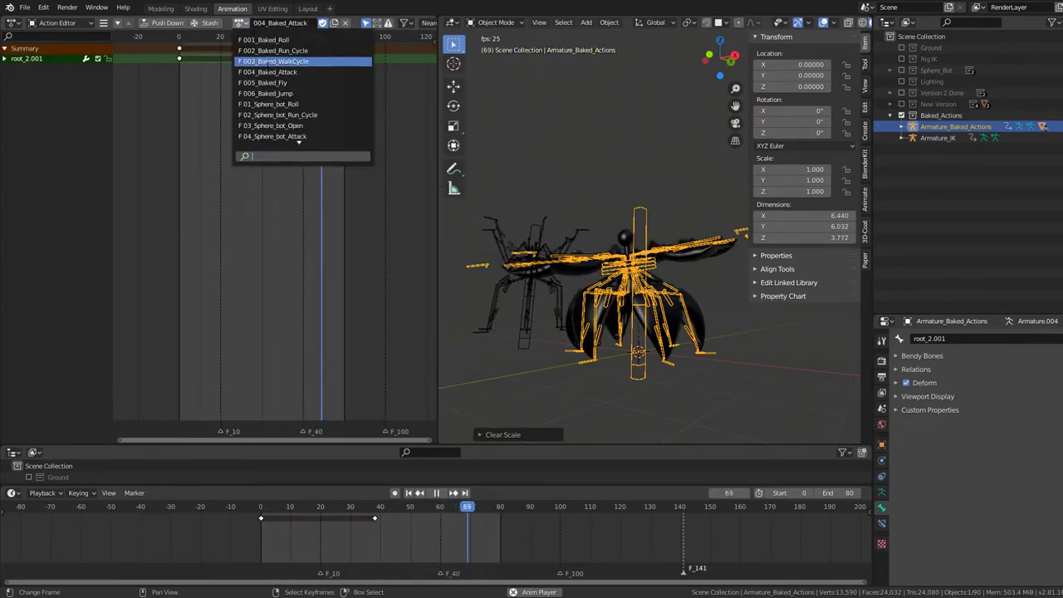
{"action": "left_click", "coordinate": [276, 82]}
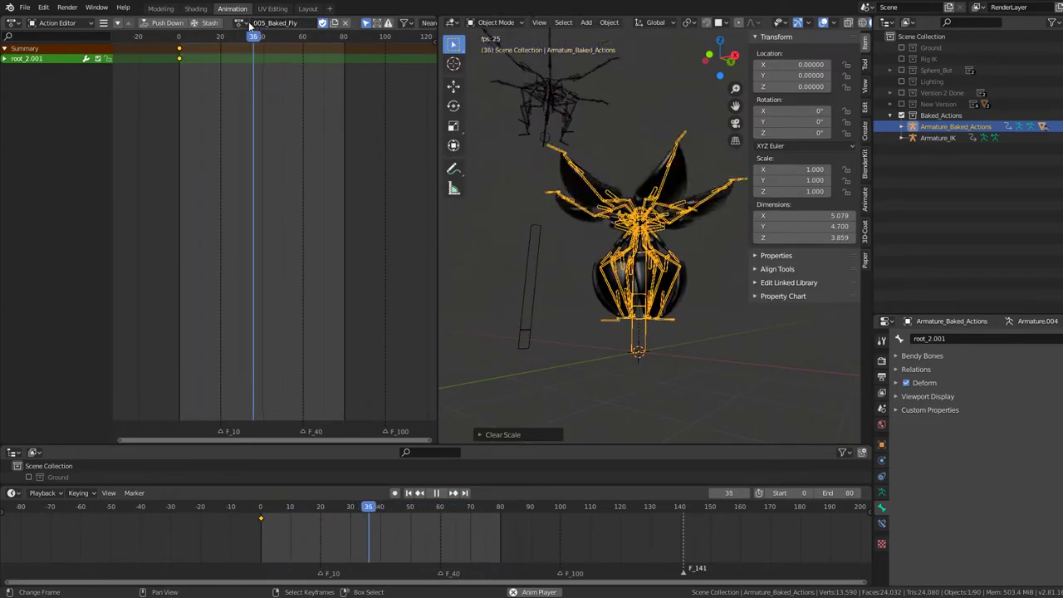
{"action": "left_click", "coordinate": [249, 24]}
{"action": "left_click", "coordinate": [286, 93]}
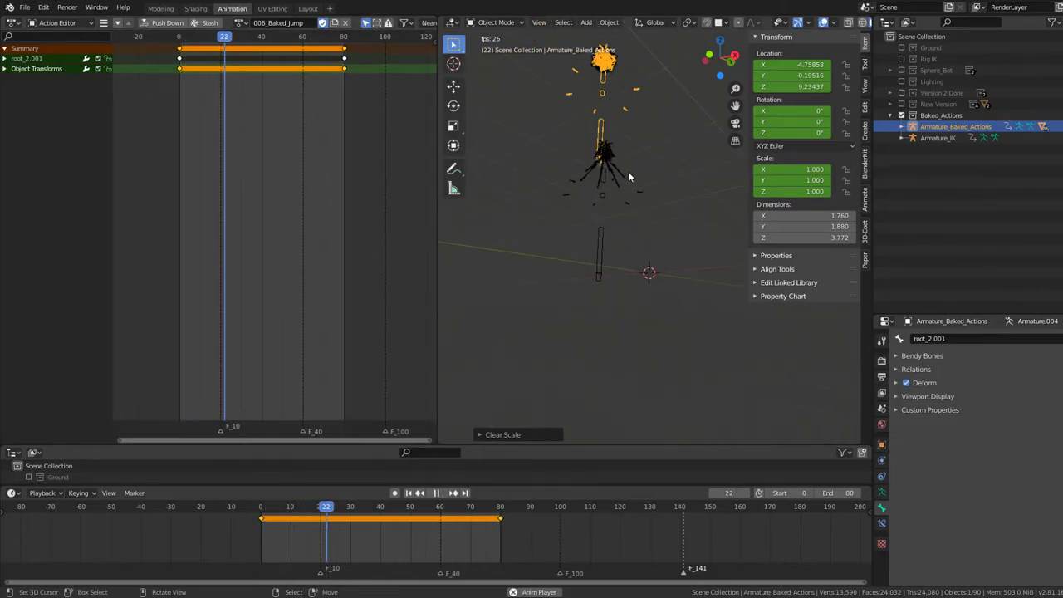
{"action": "key", "text": "Escape"}
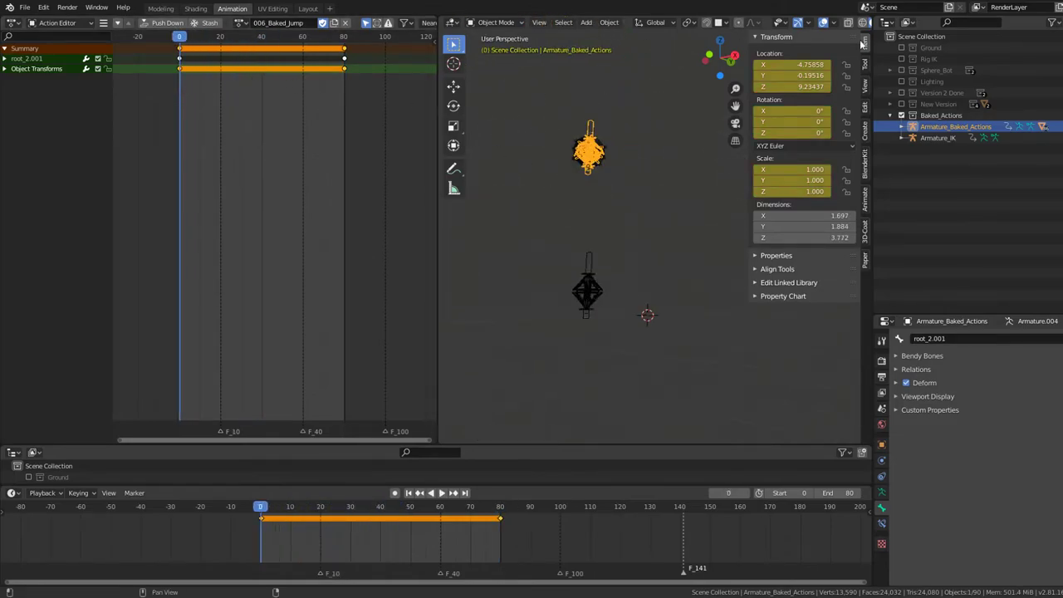
Delete the 006_Baked_Jump action from the Outliner's Blender File view of Actions.
{"action": "left_click", "coordinate": [909, 22]}
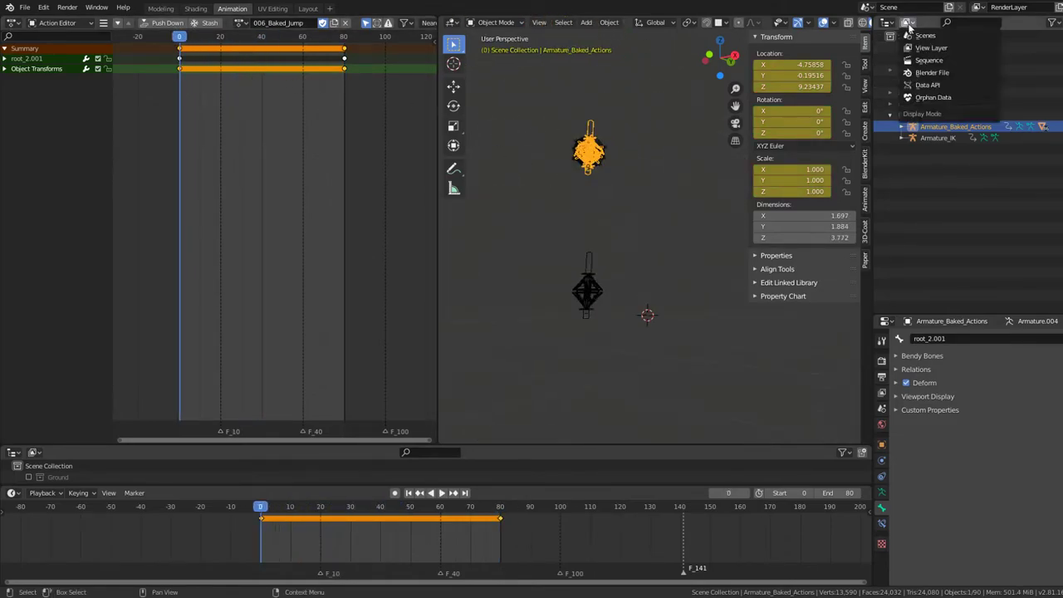
{"action": "left_click", "coordinate": [933, 73]}
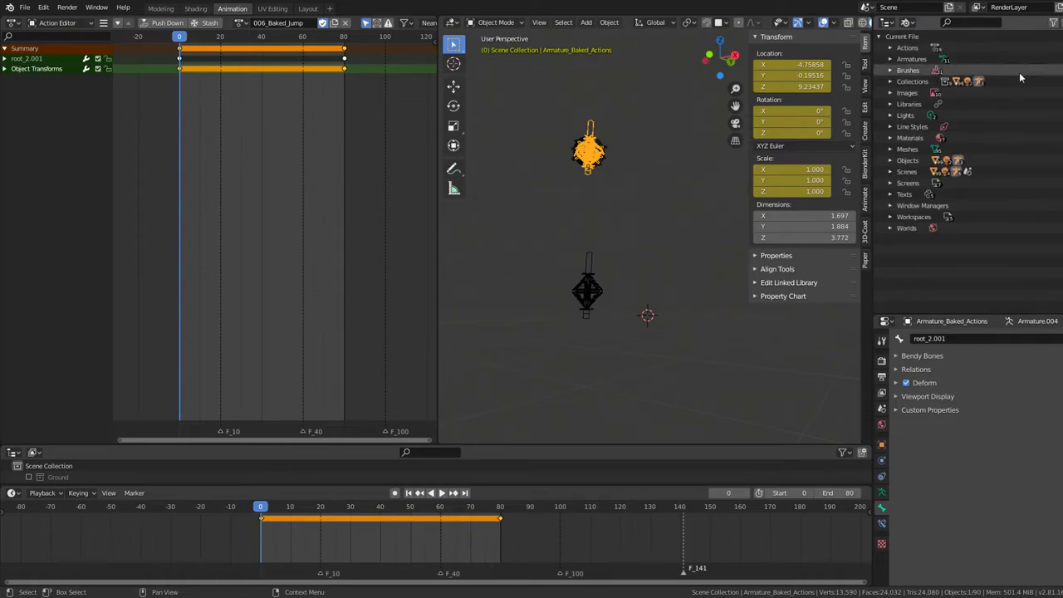
{"action": "left_click", "coordinate": [890, 48]}
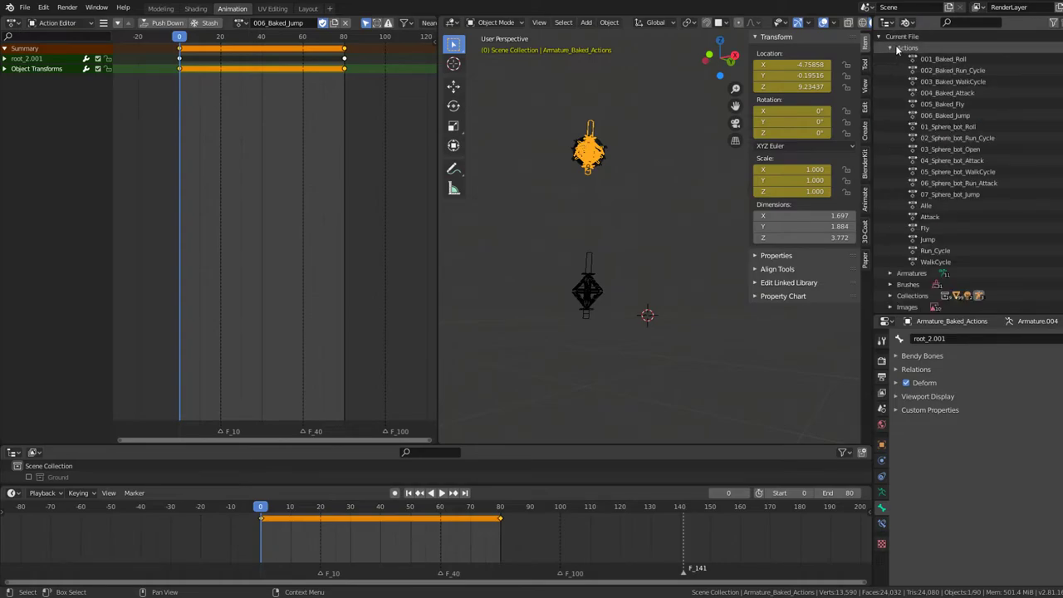
{"action": "right_click", "coordinate": [963, 122]}
{"action": "left_click", "coordinate": [963, 122]}
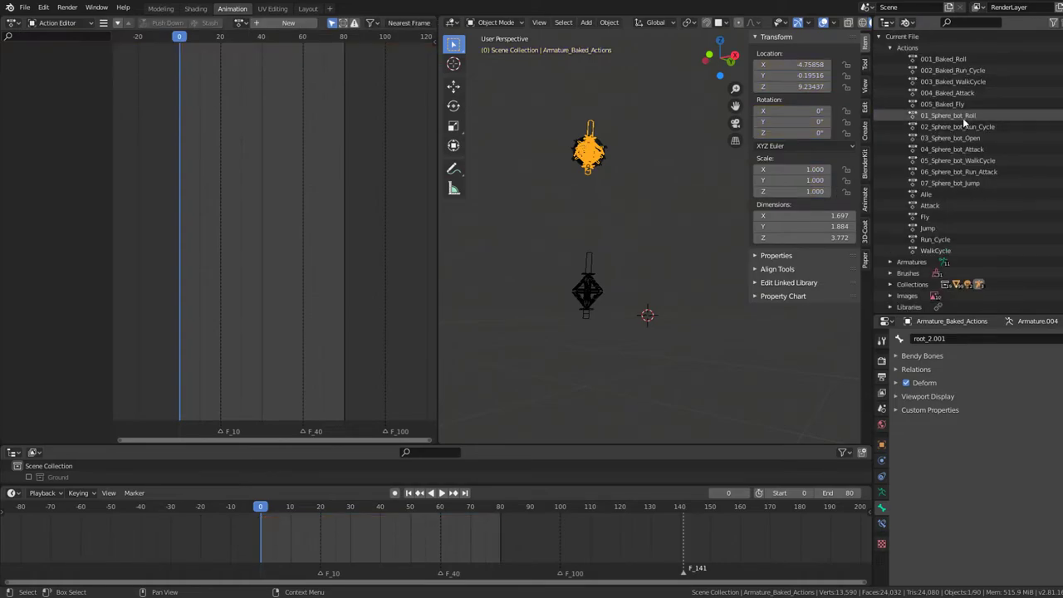
Assign 004_Baked_Attack, play it, and clear the armature's location with Alt+G.
{"action": "left_click", "coordinate": [243, 22]}
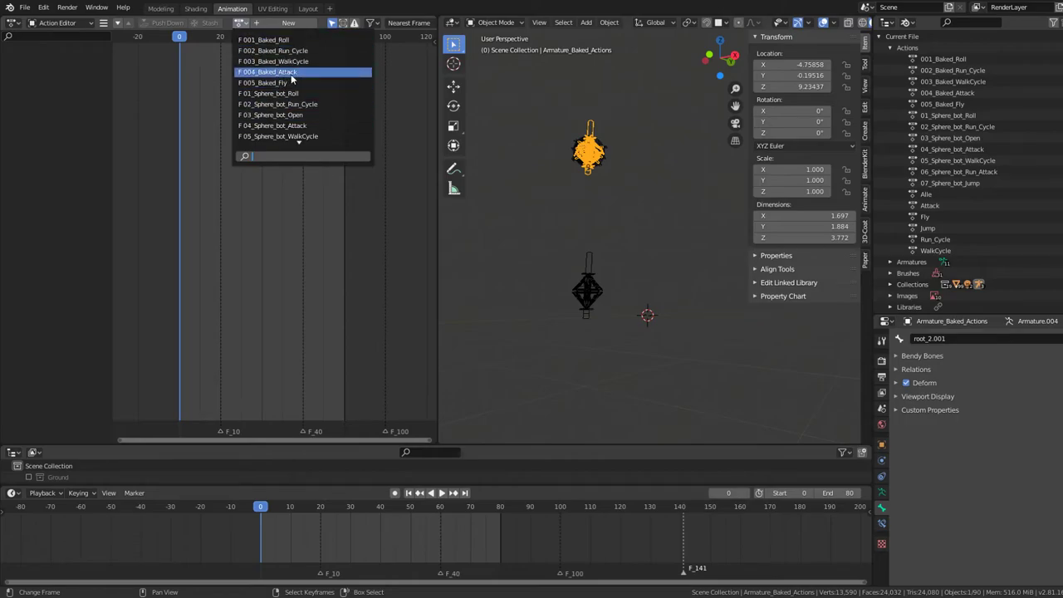
{"action": "left_click", "coordinate": [291, 73]}
{"action": "key", "text": "space"}
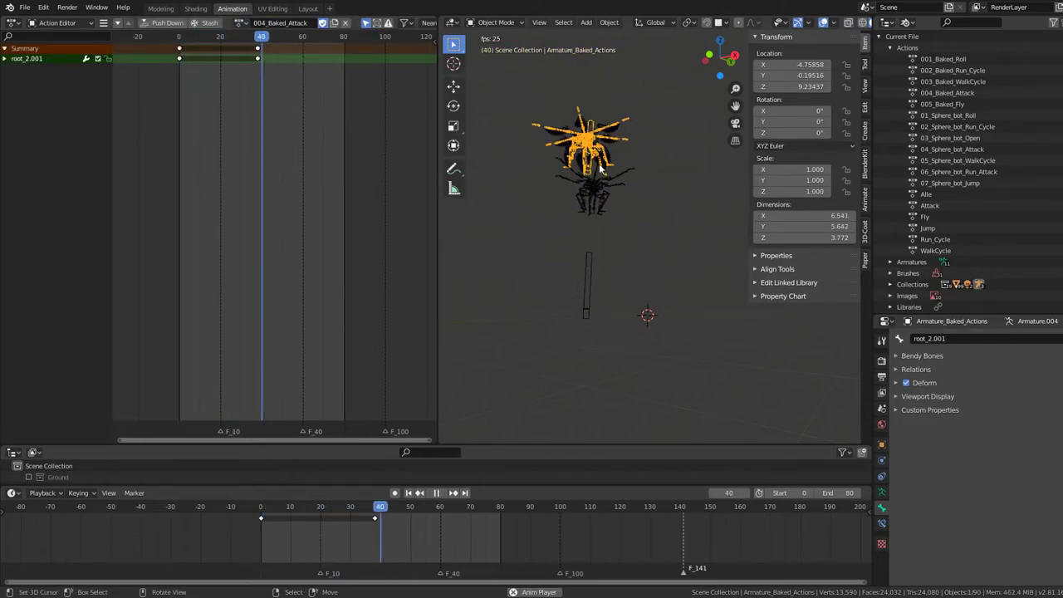
{"action": "key", "text": "alt+g"}
{"action": "scroll", "coordinate": [666, 211], "scroll_direction": "up", "scroll_amount": 5}
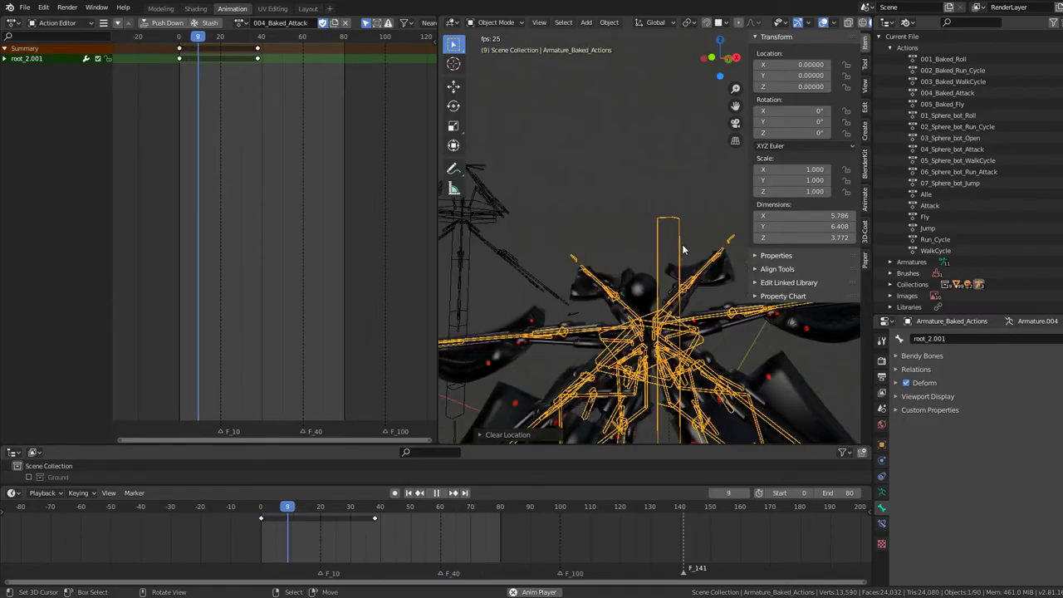
{"action": "middle_click_drag", "start_coordinate": [681, 242], "coordinate": [670, 232]}
{"action": "key", "text": "space"}
Select Armature_IK and place a duplicate, Armature_IK.001, above it.
{"action": "left_click", "coordinate": [616, 164]}
{"action": "key", "text": "space"}
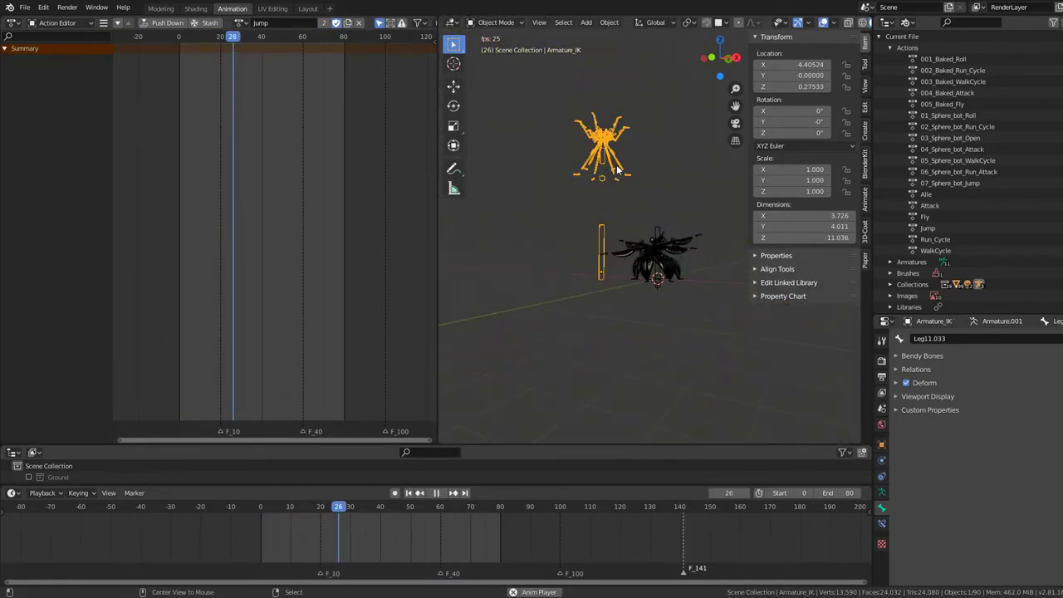
{"action": "key", "text": "space"}
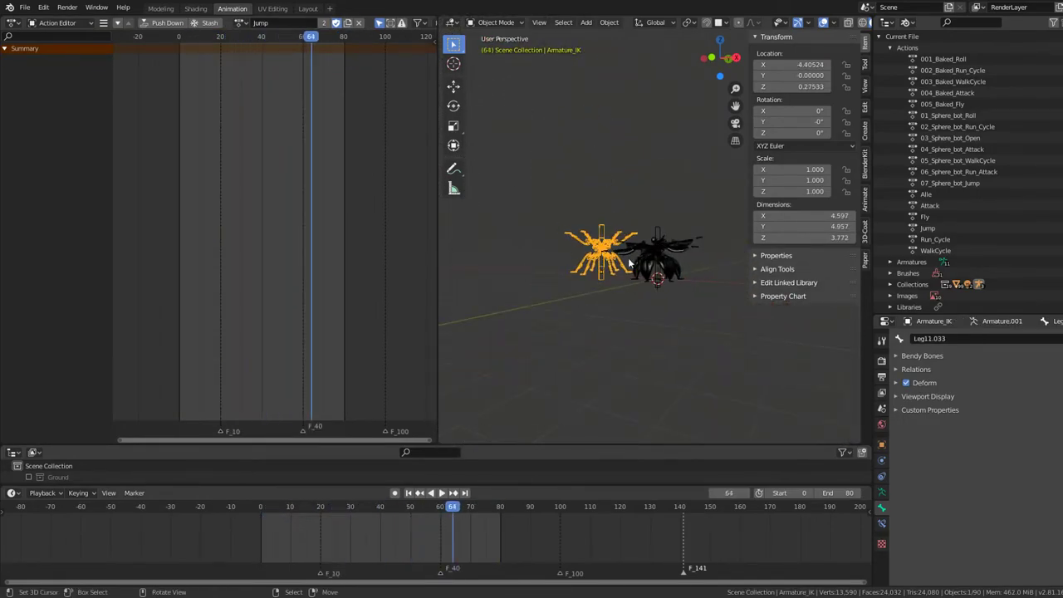
{"action": "key", "text": "shift+d"}
{"action": "left_click", "coordinate": [621, 199]}
{"action": "mouse_move", "coordinate": [631, 203]}
{"action": "middle_mouse_down"}
{"action": "mouse_move", "coordinate": [650, 207]}
{"action": "mouse_move", "coordinate": [639, 193]}
{"action": "middle_mouse_up"}
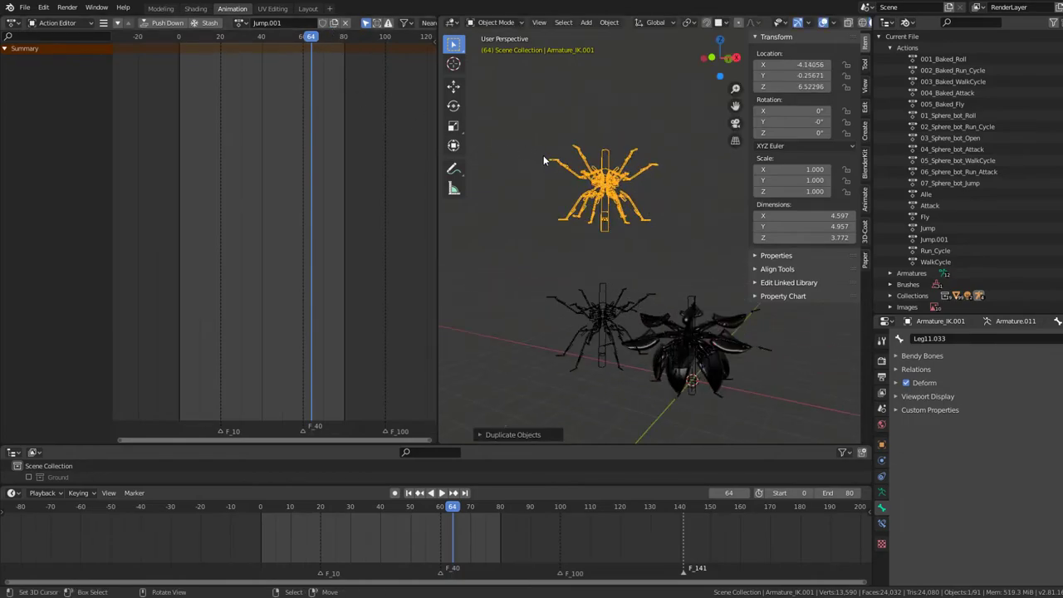
Name the copied Jump action 006_Baked_Jump and play it from frame 0.
{"action": "double_click", "coordinate": [272, 23]}
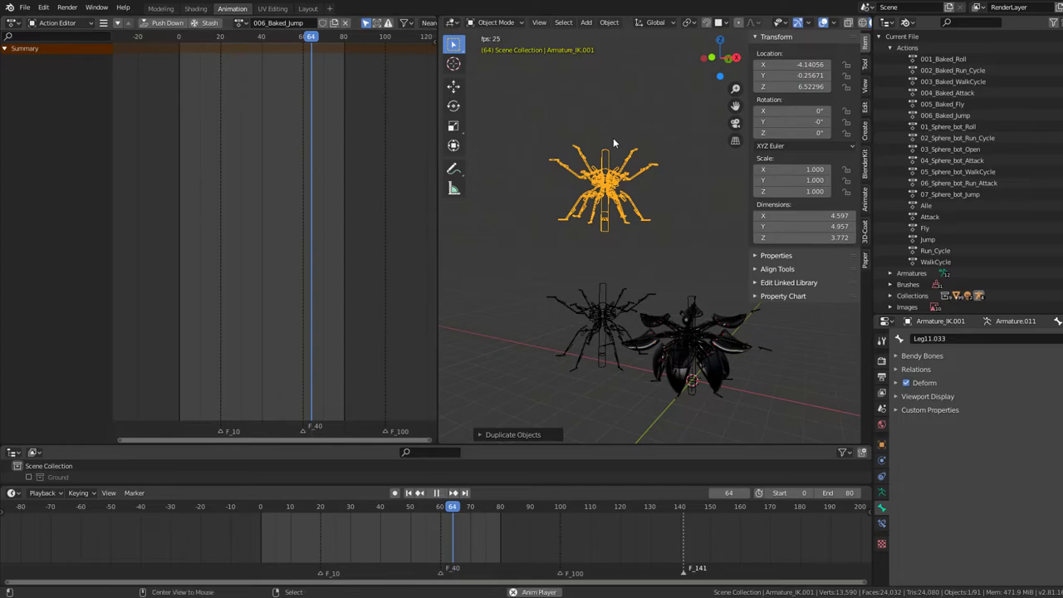
{"action": "left_click", "coordinate": [241, 23]}
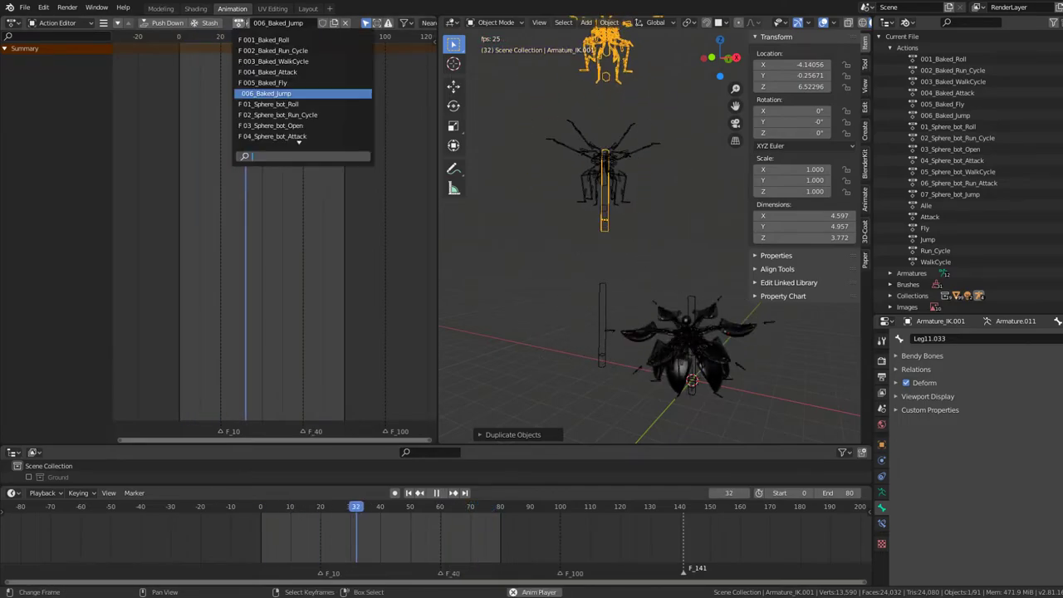
{"action": "left_click", "coordinate": [310, 90]}
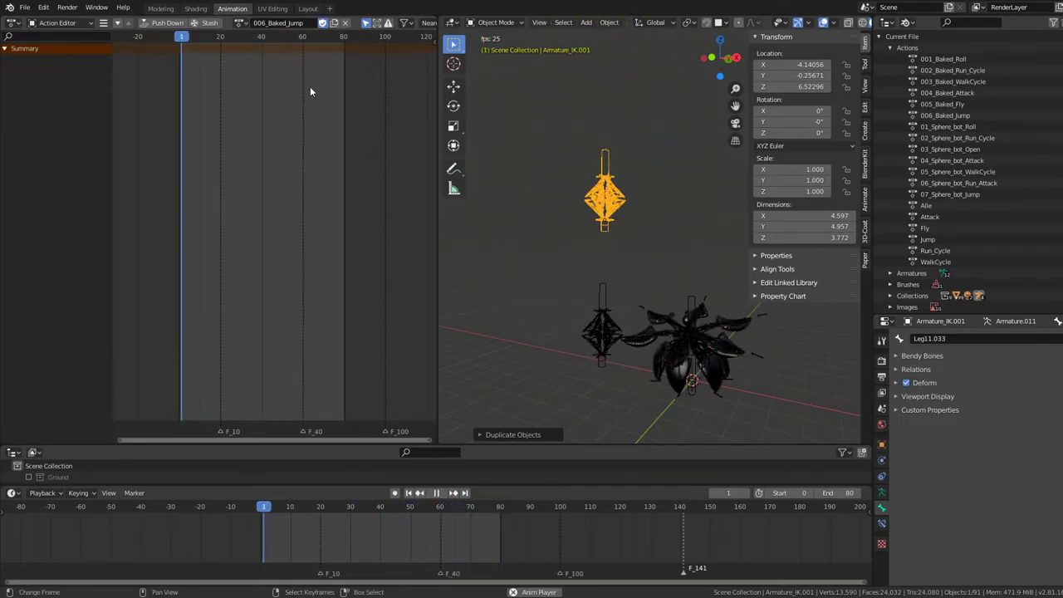
{"action": "left_click_drag", "start_coordinate": [309, 524], "coordinate": [204, 510]}
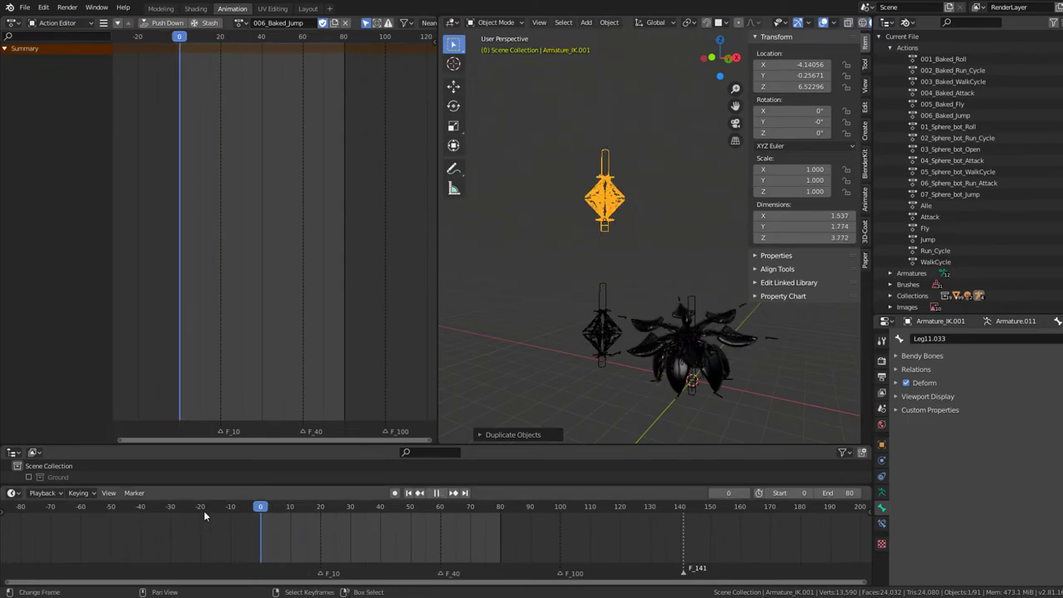
{"action": "key", "text": "space"}
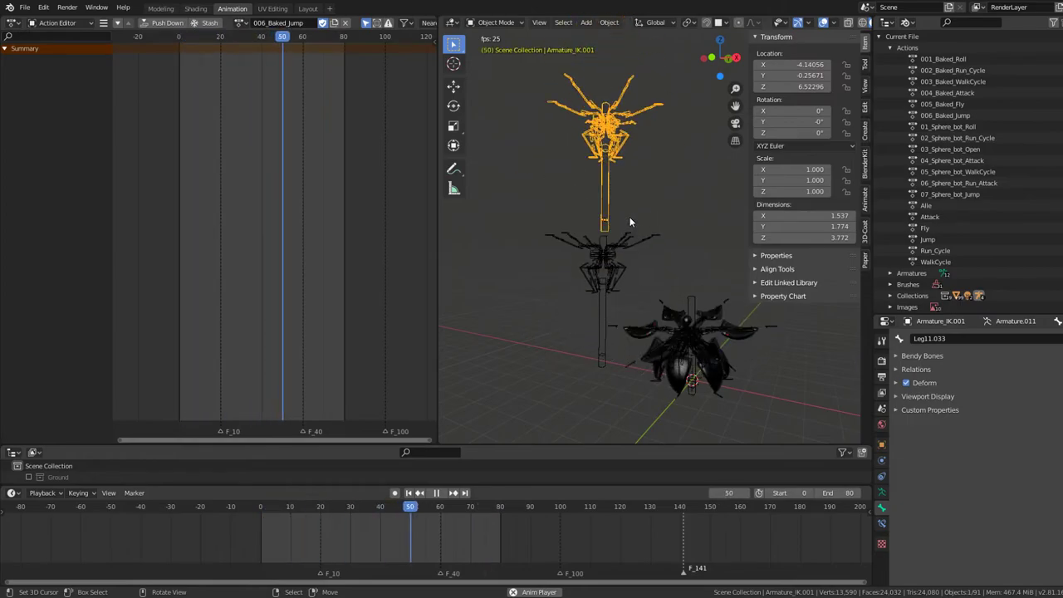
{"action": "key", "text": "space"}
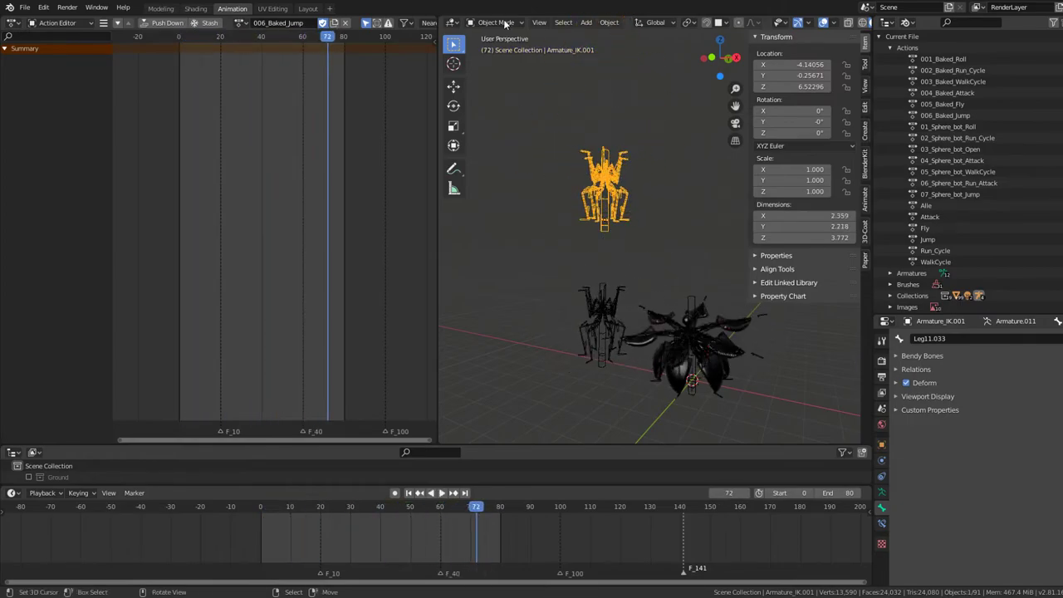
In Pose Mode, select all IK bones and Bake Action into keyframes.
{"action": "left_click", "coordinate": [495, 60]}
{"action": "key", "text": "a"}
{"action": "key", "text": "F3"}
{"action": "type", "text": "Bake Action"}
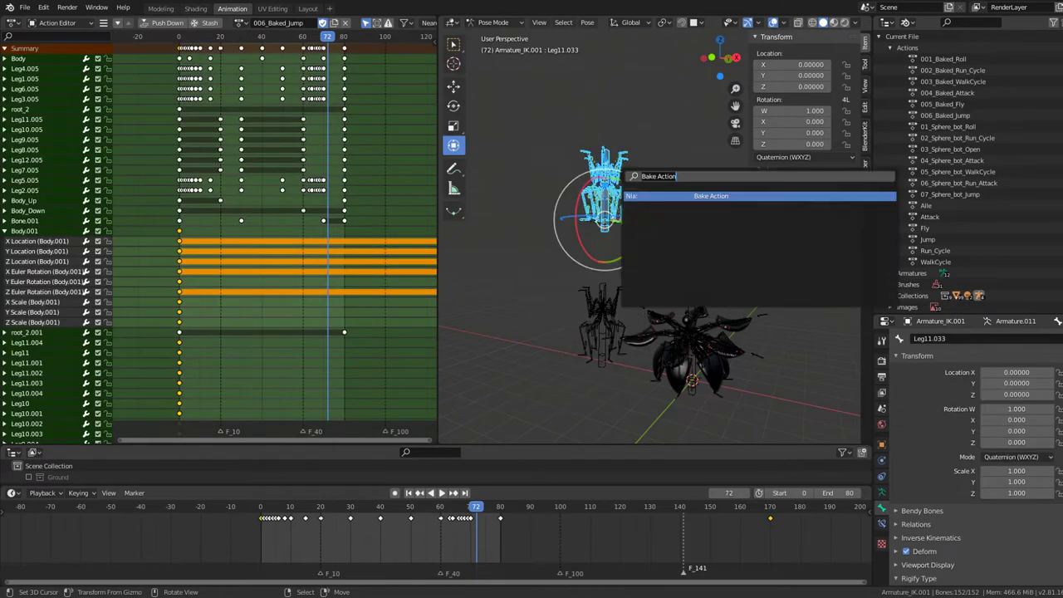
{"action": "left_click", "coordinate": [712, 197]}
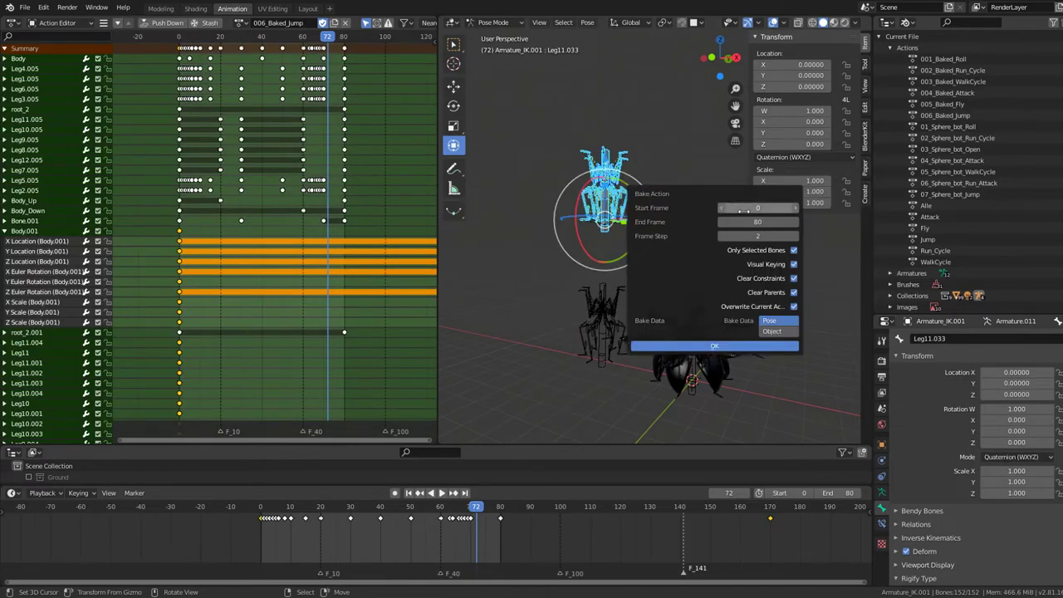
{"action": "left_click", "coordinate": [728, 348]}
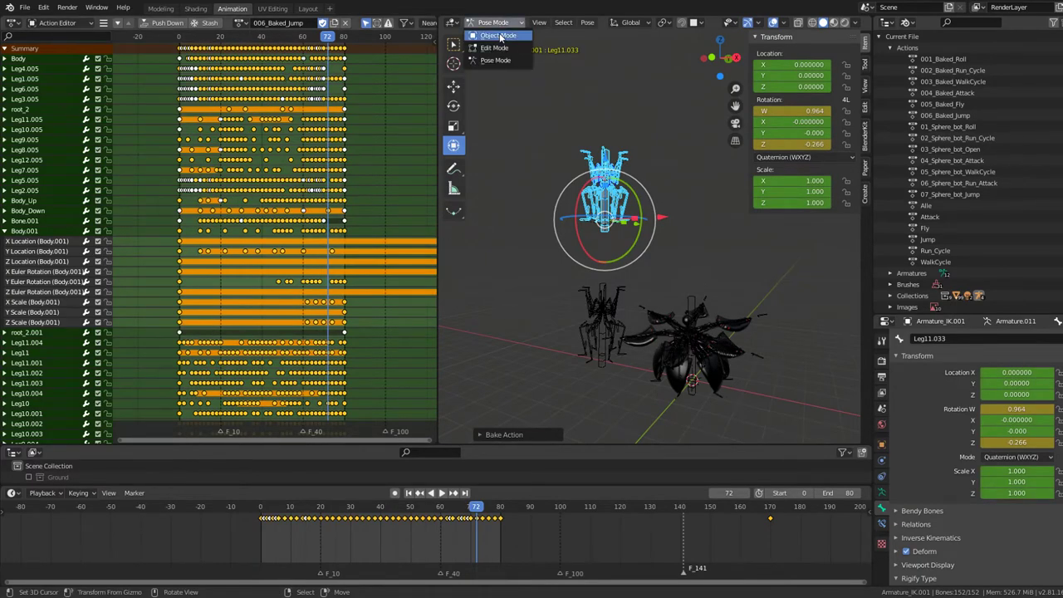
Assign 006_Baked_Jump to Armature_Baked_Actions in Object Mode and play the jump.
{"action": "left_click", "coordinate": [501, 37]}
{"action": "left_click", "coordinate": [706, 309]}
{"action": "left_click", "coordinate": [706, 301]}
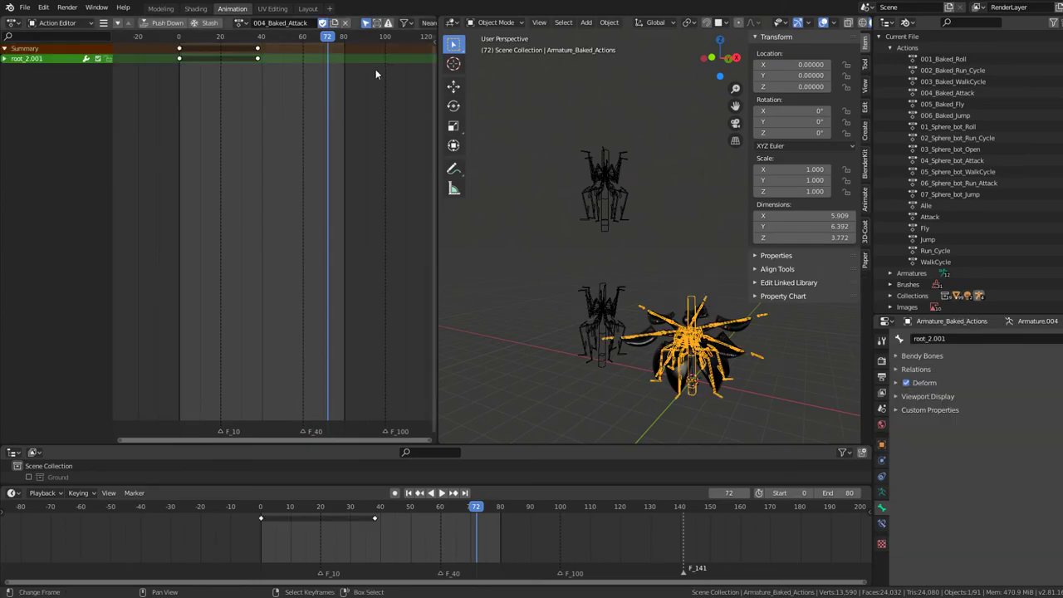
{"action": "left_click", "coordinate": [254, 23]}
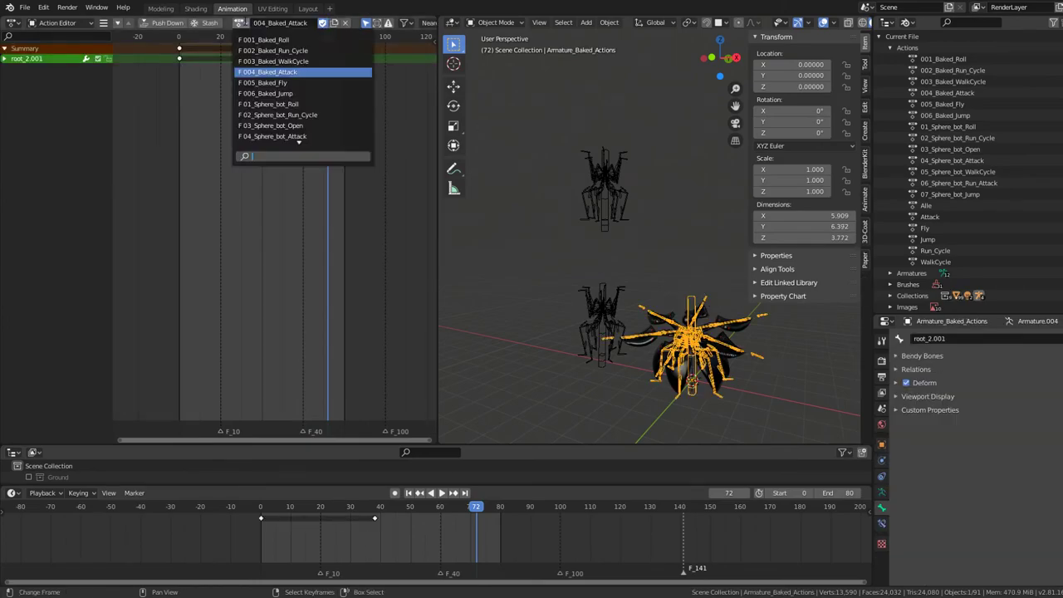
{"action": "left_click", "coordinate": [295, 94]}
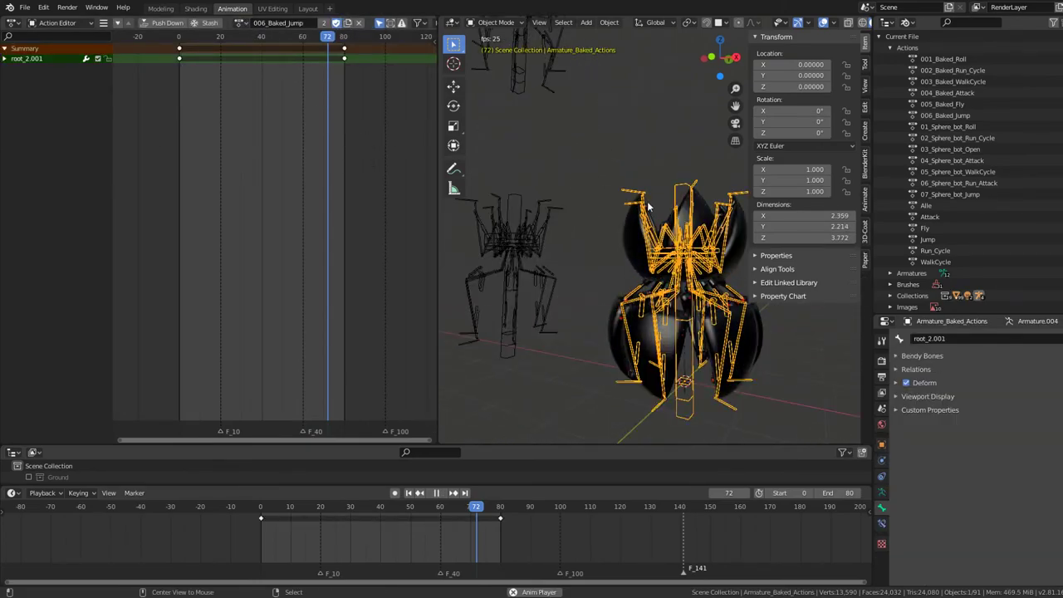
{"action": "key", "text": "space"}
{"action": "middle_click_drag", "start_coordinate": [694, 190], "coordinate": [697, 242]}
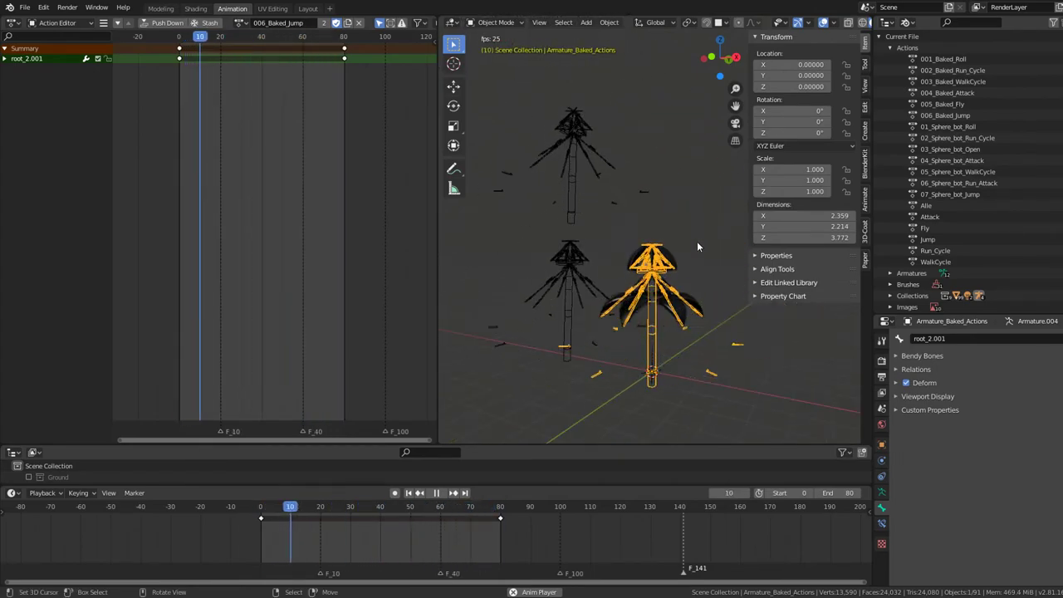
Delete the duplicate Armature_IK.001 and frame both bots in the view.
{"action": "key", "text": "x"}
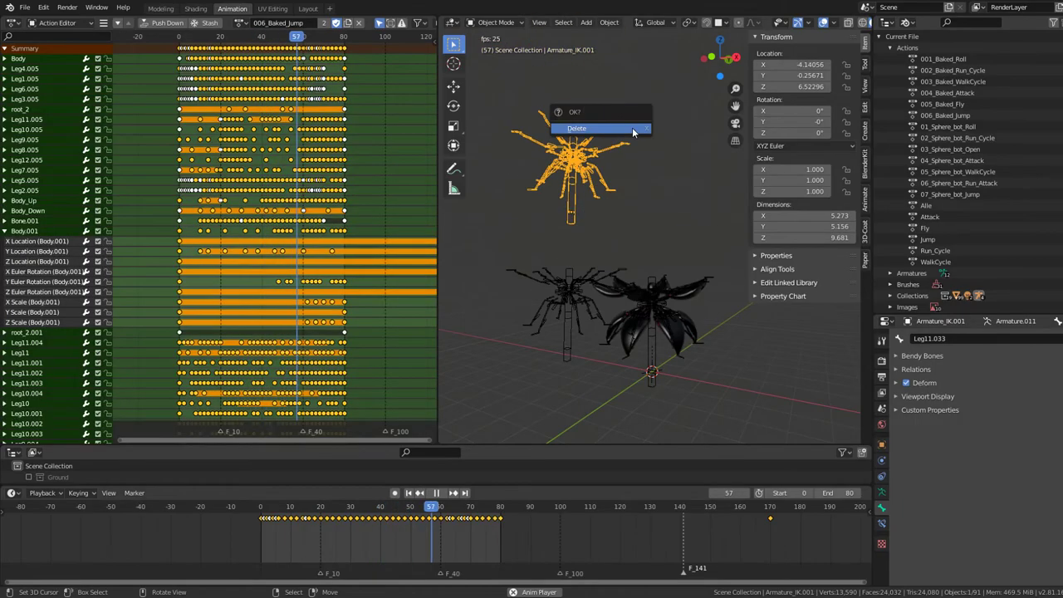
{"action": "left_click", "coordinate": [605, 128]}
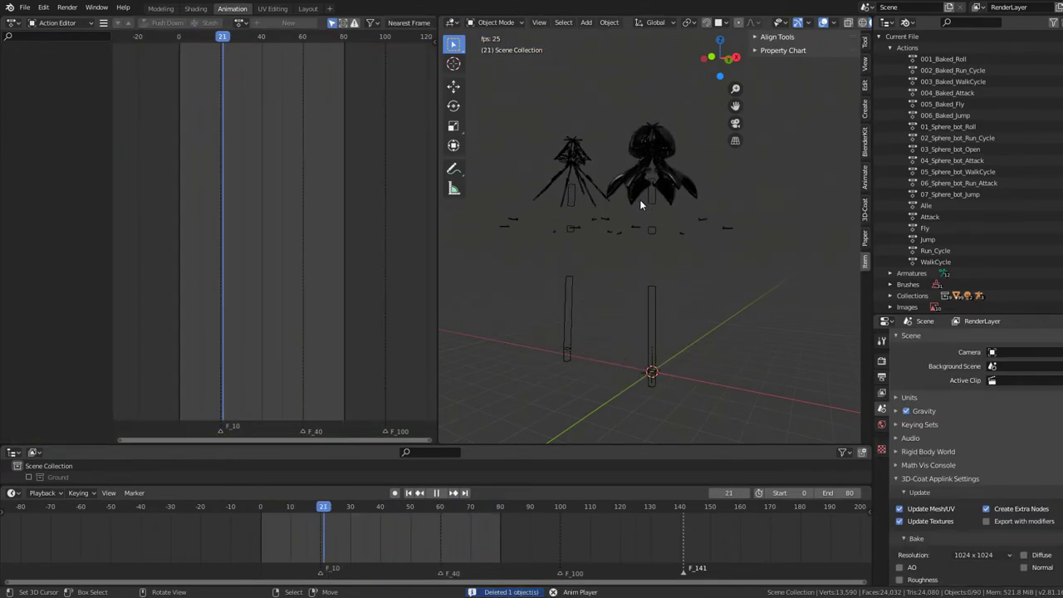
{"action": "mouse_move", "coordinate": [639, 198]}
{"action": "middle_mouse_down"}
{"action": "mouse_move", "coordinate": [692, 230]}
{"action": "mouse_move", "coordinate": [624, 211]}
{"action": "mouse_move", "coordinate": [596, 286]}
{"action": "middle_mouse_up"}
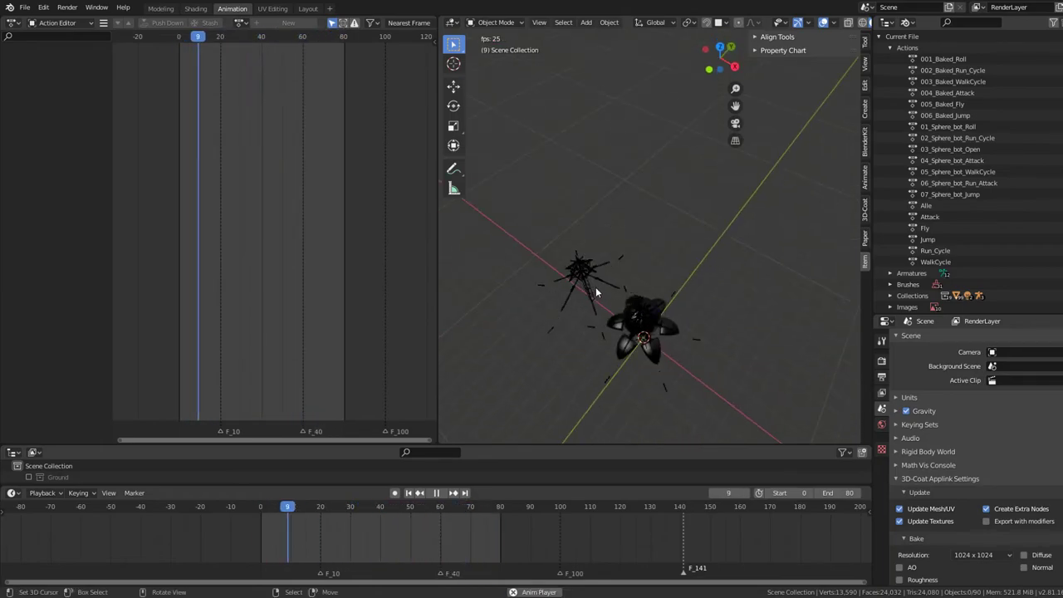
{"action": "scroll", "coordinate": [610, 282], "scroll_direction": "up", "scroll_amount": 5}
{"action": "scroll", "coordinate": [610, 279], "scroll_direction": "down", "scroll_amount": 3}
{"action": "scroll", "coordinate": [610, 275], "scroll_direction": "down", "scroll_amount": 3}
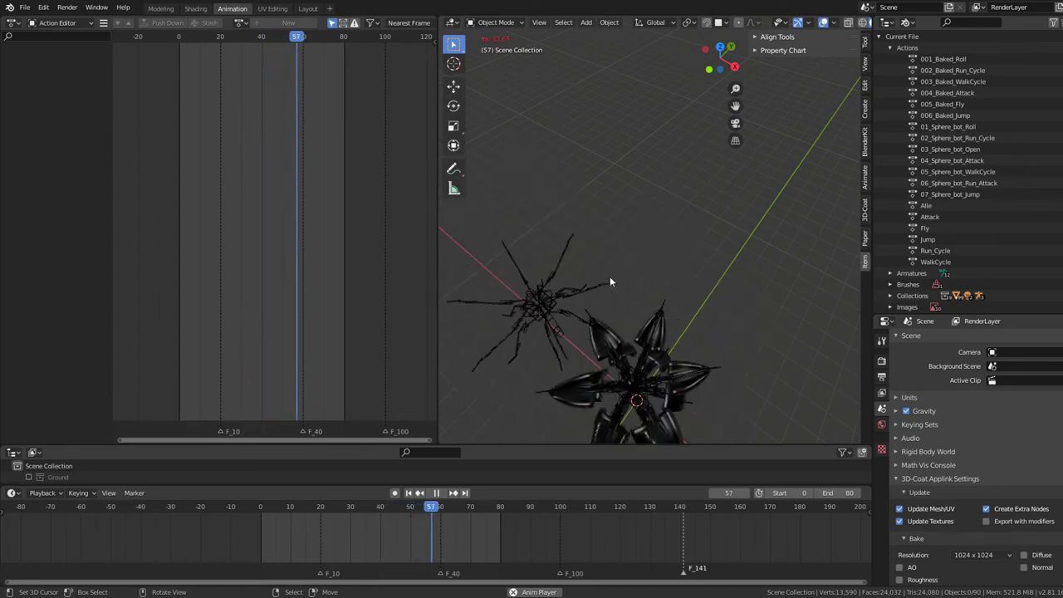
{"action": "scroll", "coordinate": [609, 276], "scroll_direction": "down", "scroll_amount": 3}
{"action": "middle_click_drag", "start_coordinate": [611, 270], "coordinate": [640, 168]}
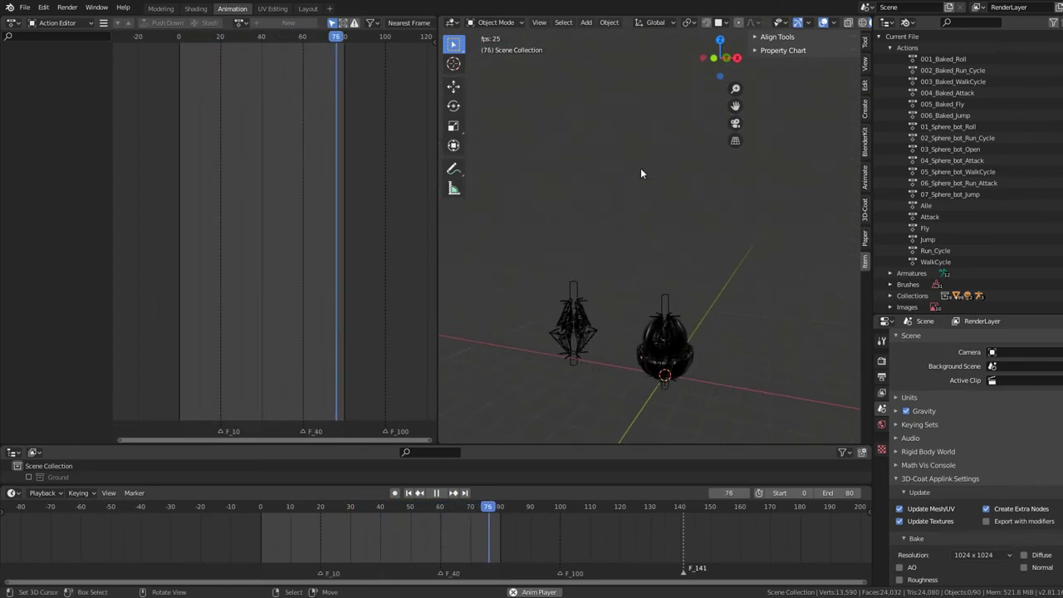
Stop playback at frame 0, select Armature_IK and list its available actions.
{"action": "key", "text": "space"}
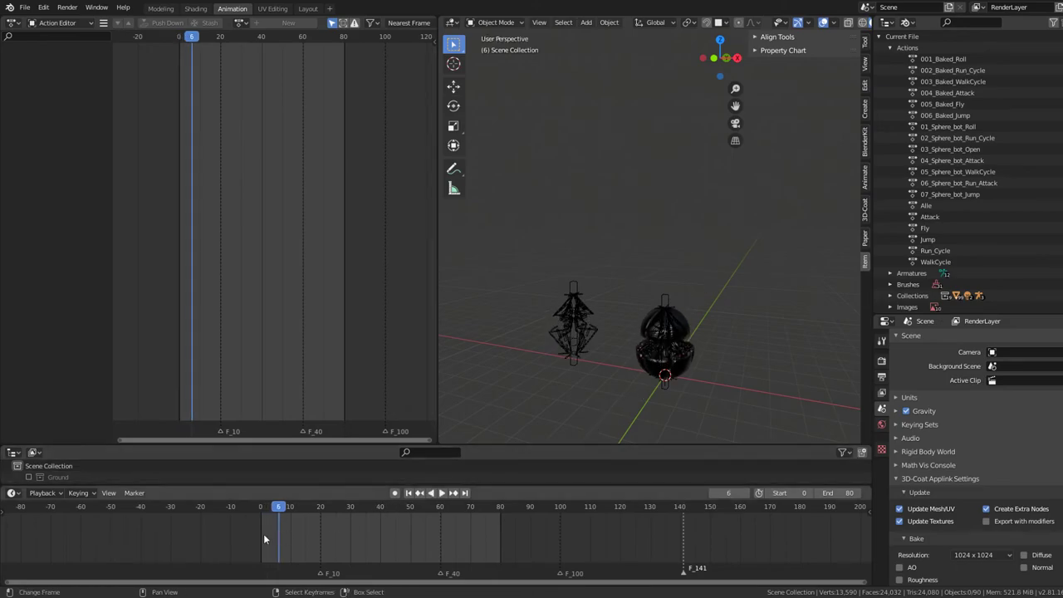
{"action": "left_click", "coordinate": [261, 533]}
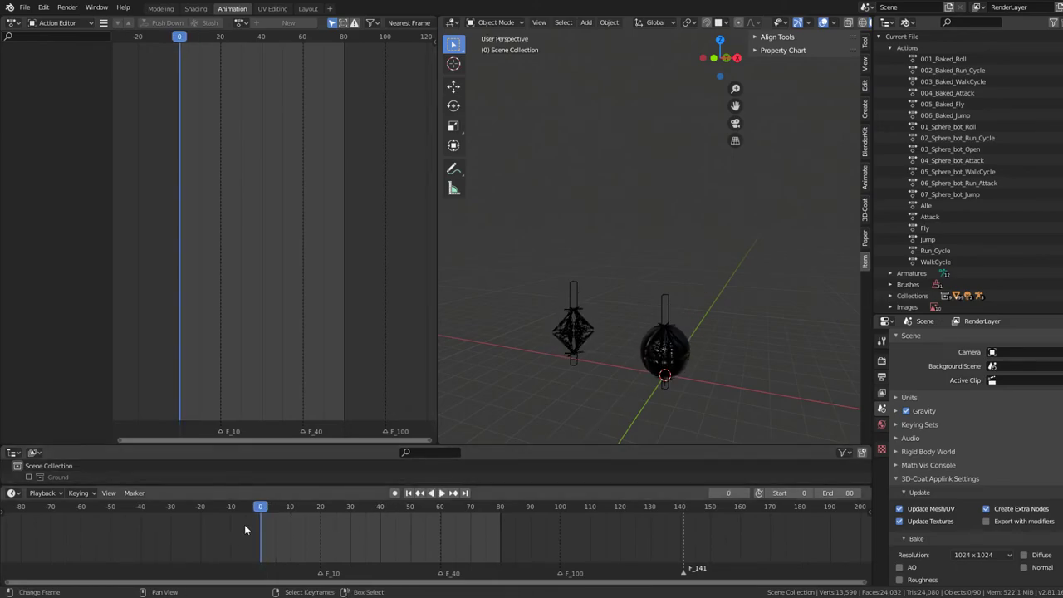
{"action": "left_click", "coordinate": [573, 285]}
{"action": "left_click", "coordinate": [241, 22]}
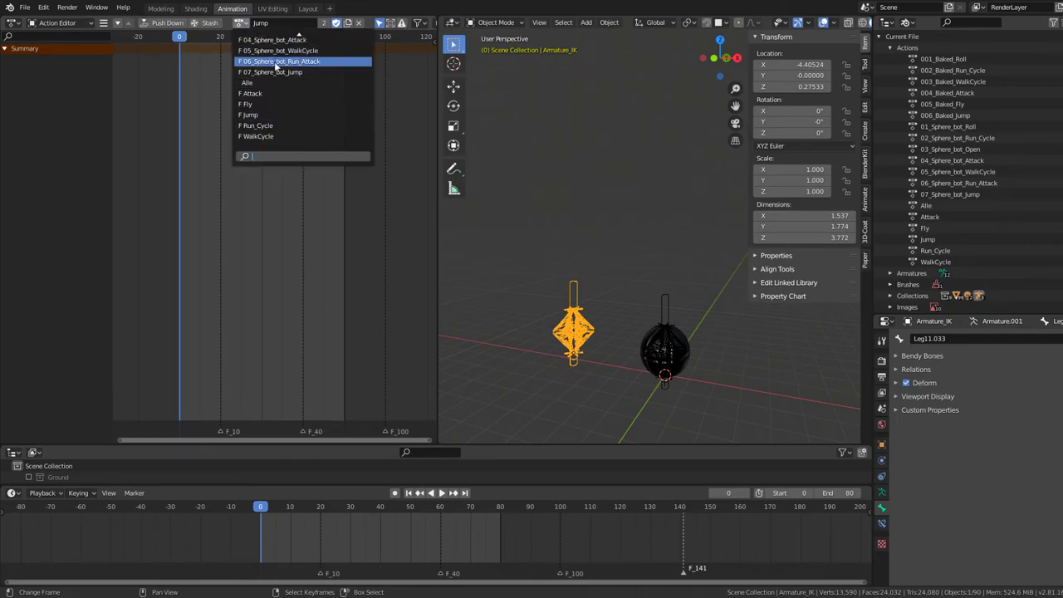
Give Armature_IK the 06_Sphere_bot_Run_Attack action and preview it in Pose Mode.
{"action": "left_click", "coordinate": [276, 64]}
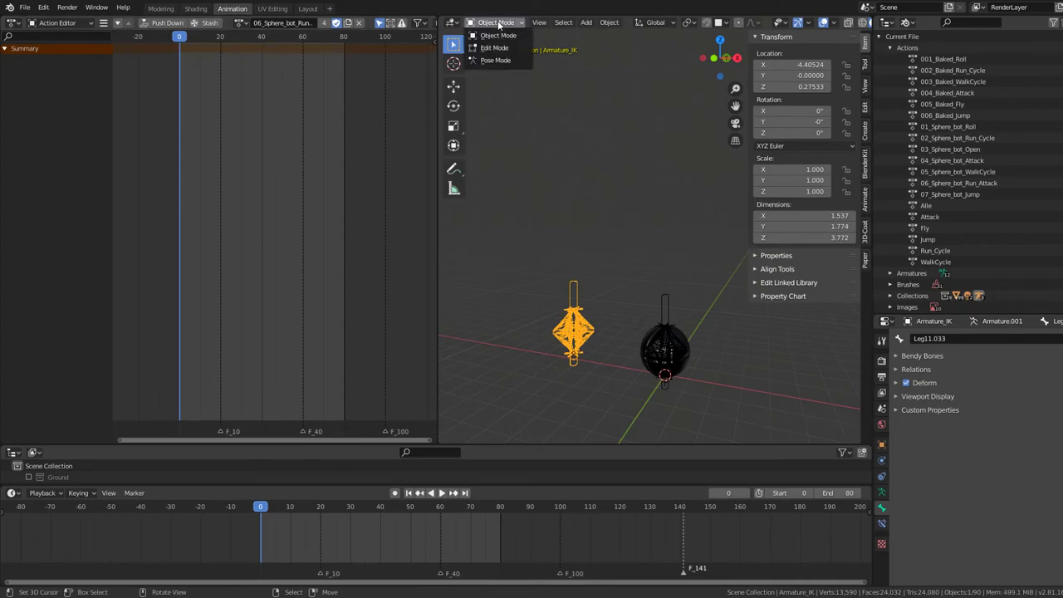
{"action": "left_click", "coordinate": [498, 60]}
{"action": "key", "text": "space"}
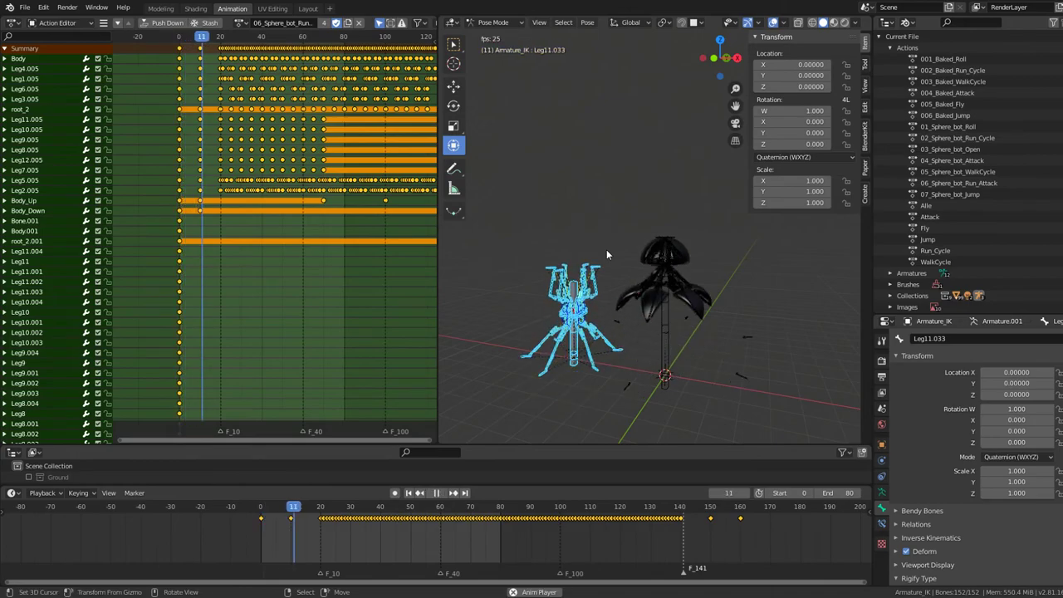
{"action": "scroll", "coordinate": [187, 196], "scroll_direction": "down", "scroll_amount": 2}
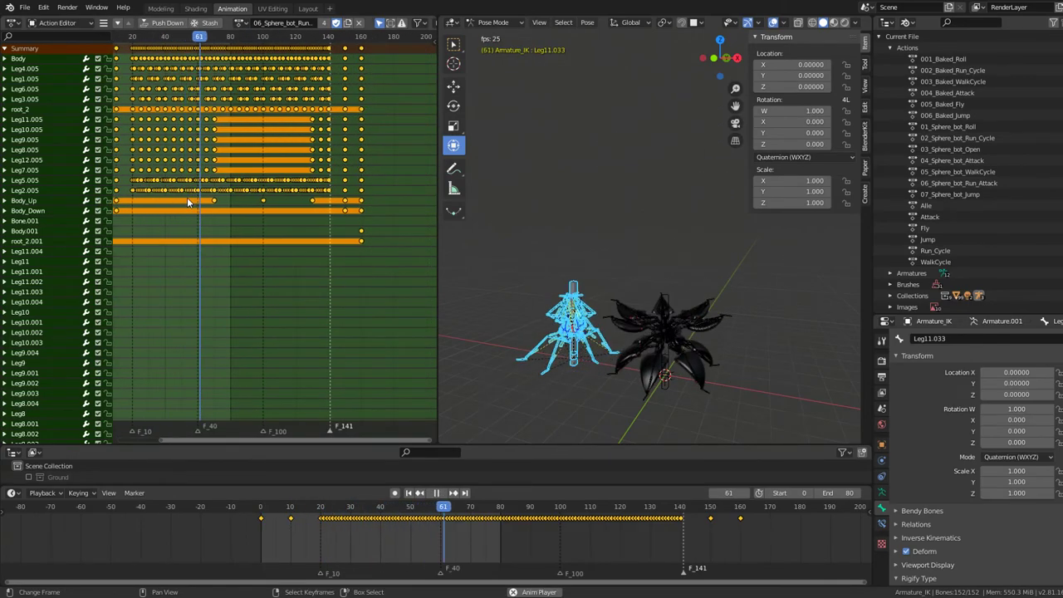
{"action": "middle_click_drag", "start_coordinate": [188, 196], "coordinate": [268, 205]}
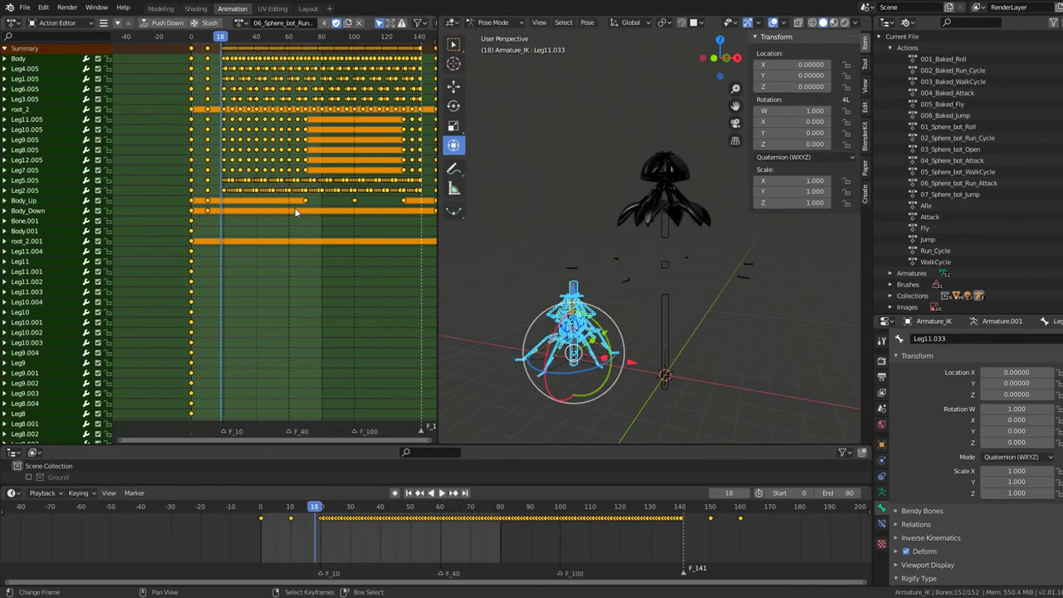
{"action": "key", "text": "space"}
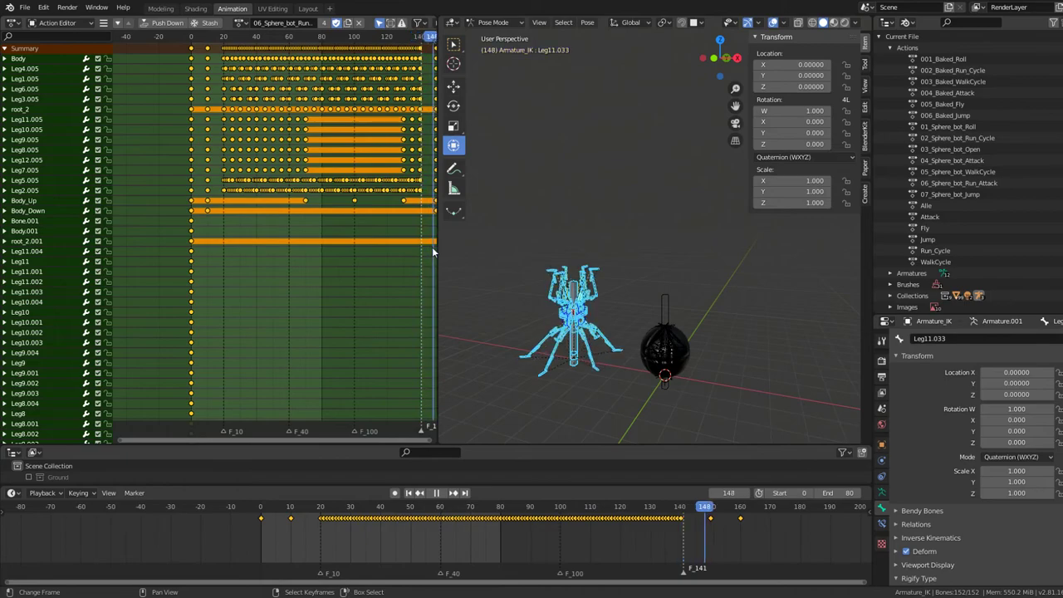
{"action": "left_click_drag", "start_coordinate": [411, 253], "coordinate": [174, 247]}
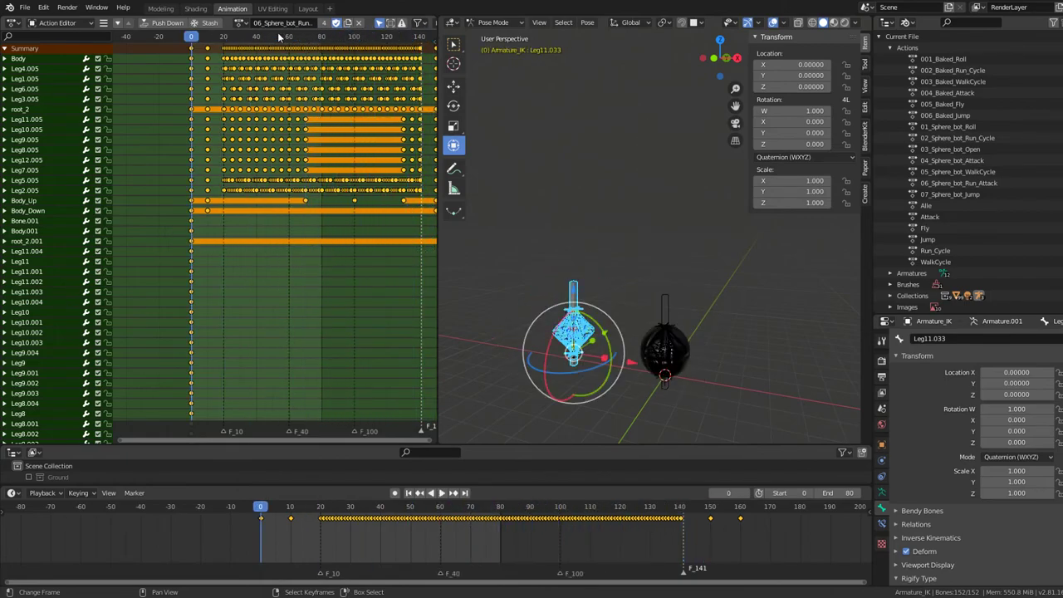
Reopen the action list and orbit to a flatter view of both rigs.
{"action": "left_click", "coordinate": [240, 23]}
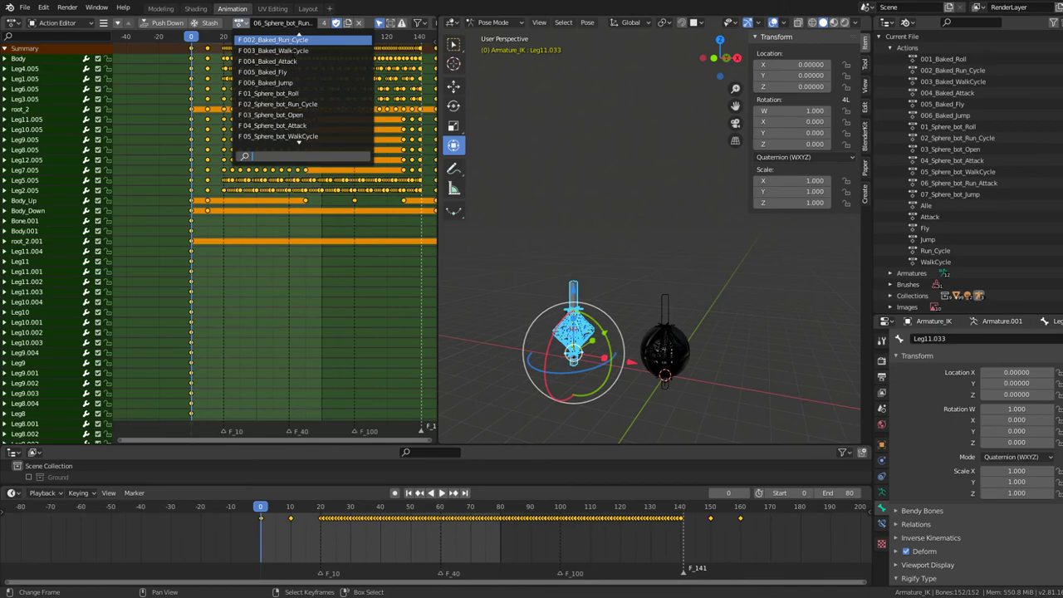
{"action": "scroll", "coordinate": [643, 202], "scroll_direction": "up", "scroll_amount": 3}
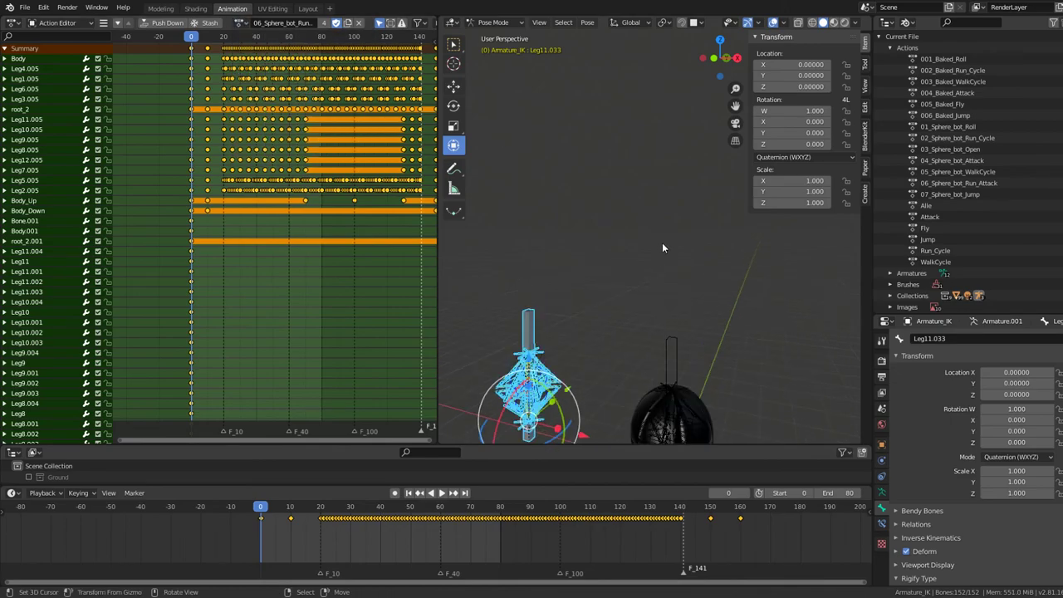
{"action": "middle_click_drag", "start_coordinate": [662, 243], "coordinate": [644, 148]}
{"action": "scroll", "coordinate": [651, 133], "scroll_direction": "up", "scroll_amount": 3}
{"action": "key", "text": "ctrl+Tab"}
{"action": "left_click", "coordinate": [658, 112]}
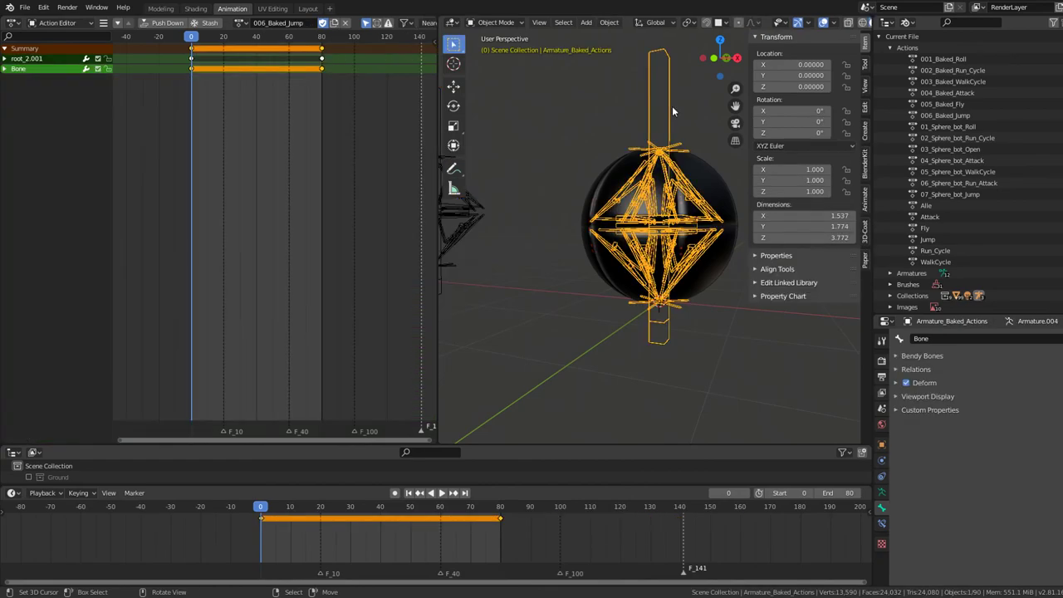
{"action": "scroll", "coordinate": [672, 105], "scroll_direction": "down", "scroll_amount": 4}
{"action": "mouse_move", "coordinate": [635, 103]}
{"action": "middle_mouse_down"}
{"action": "mouse_move", "coordinate": [584, 139]}
{"action": "mouse_move", "coordinate": [629, 133]}
{"action": "mouse_move", "coordinate": [634, 111]}
{"action": "middle_mouse_up"}
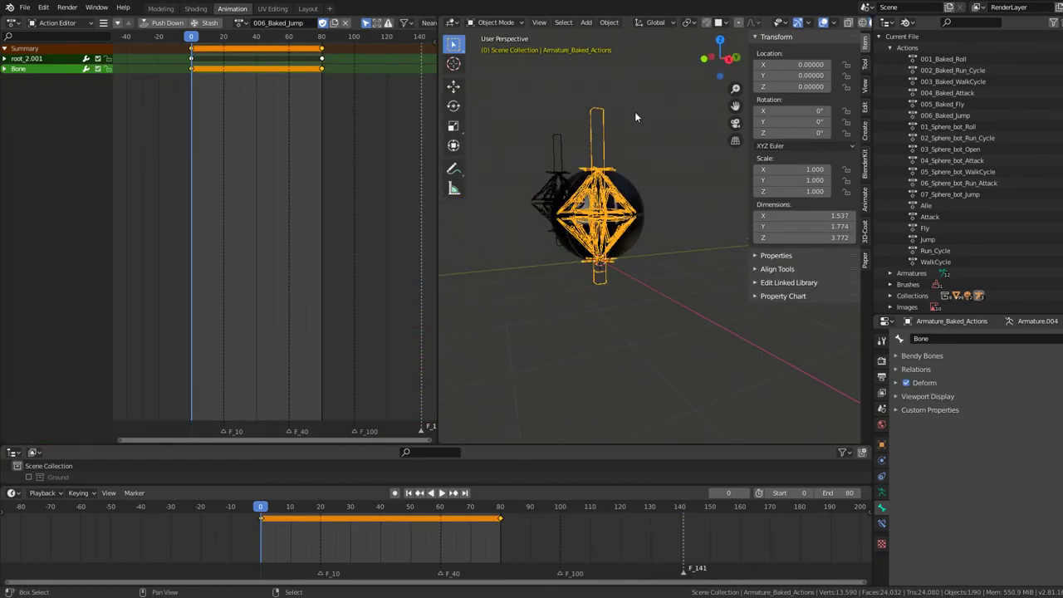
{"action": "key", "text": "space"}
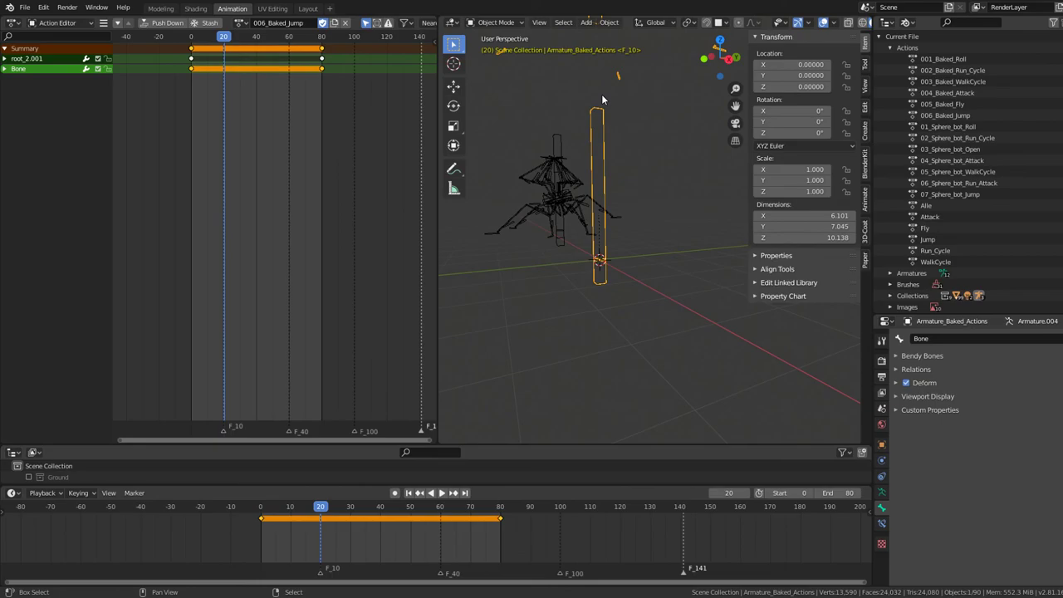
{"action": "key", "text": "Escape"}
{"action": "middle_click_drag", "start_coordinate": [594, 101], "coordinate": [651, 162]}
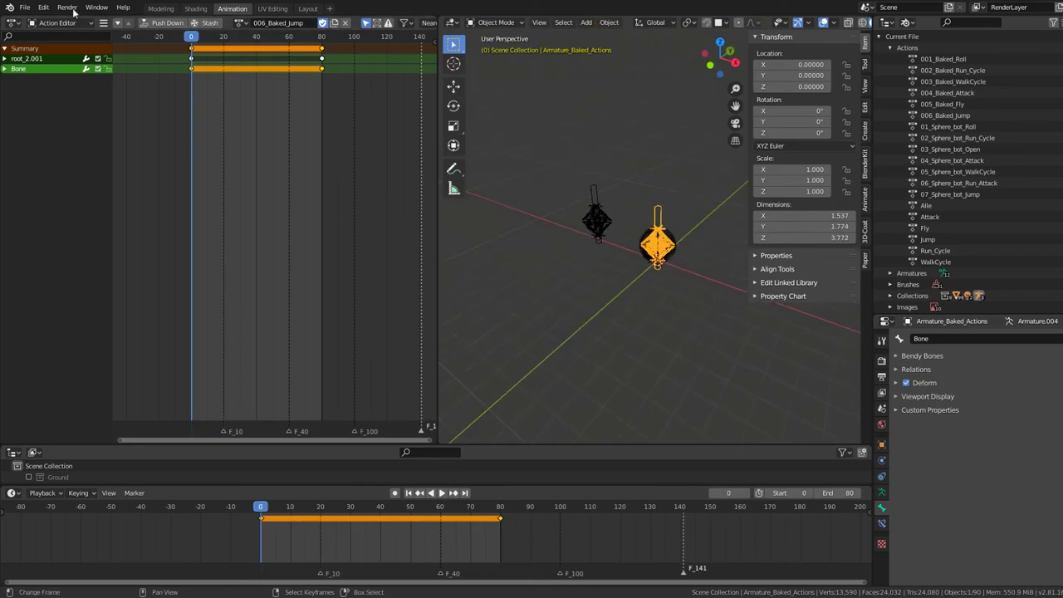
{"action": "left_click", "coordinate": [25, 7]}
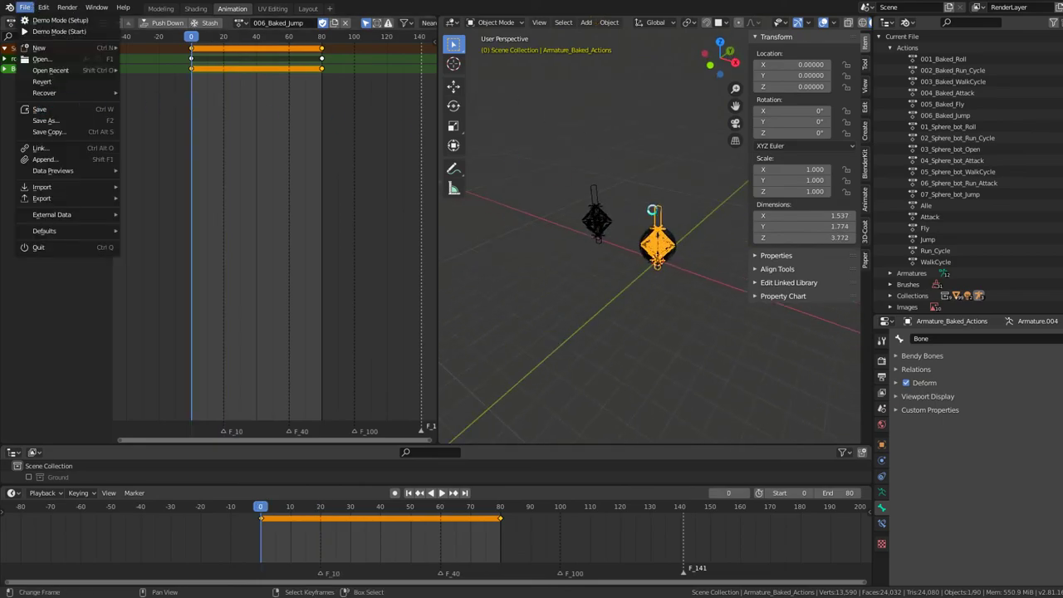